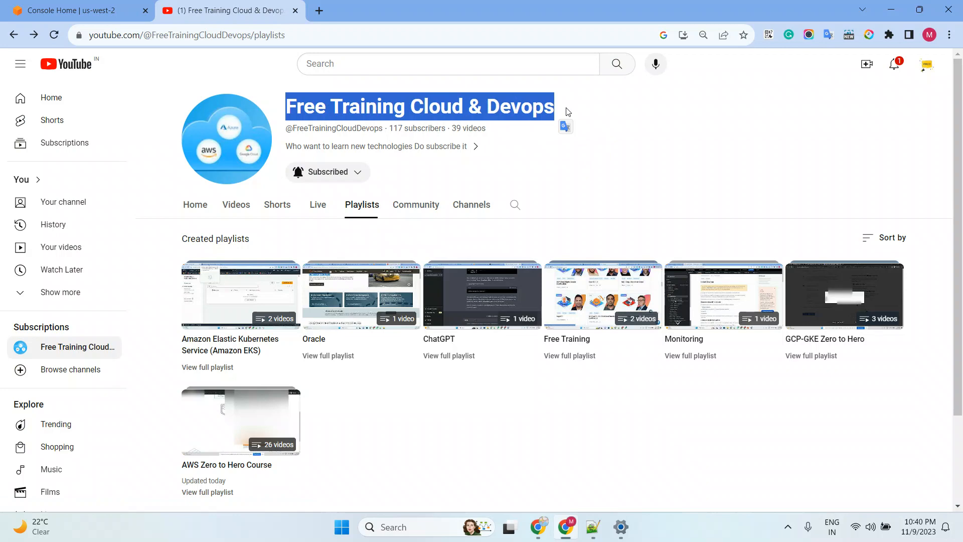
# - Switch to the Notepad++ notes and review the topic line "Documents", then return to the AWS console home
pyautogui.click(115, 9)
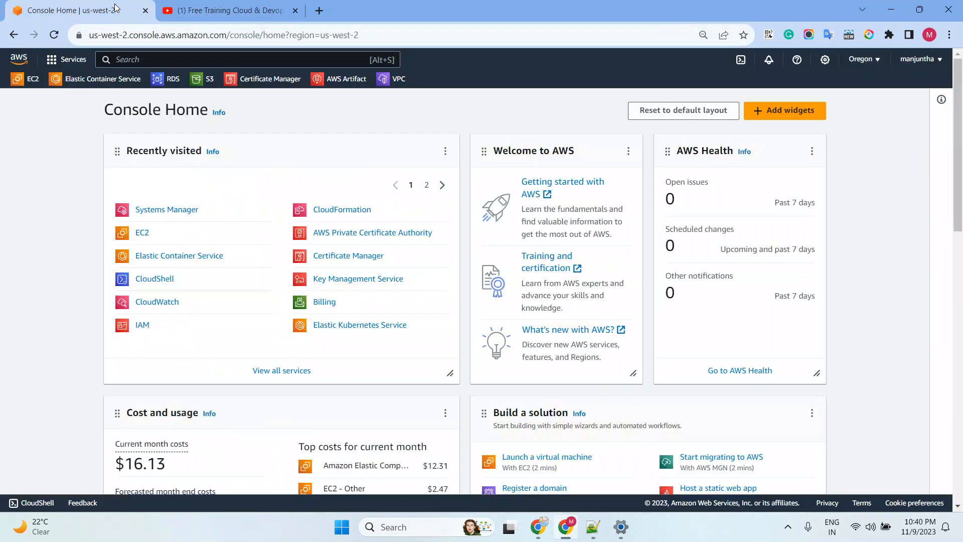
pyautogui.click(595, 532)
pyautogui.doubleClick(253, 104)
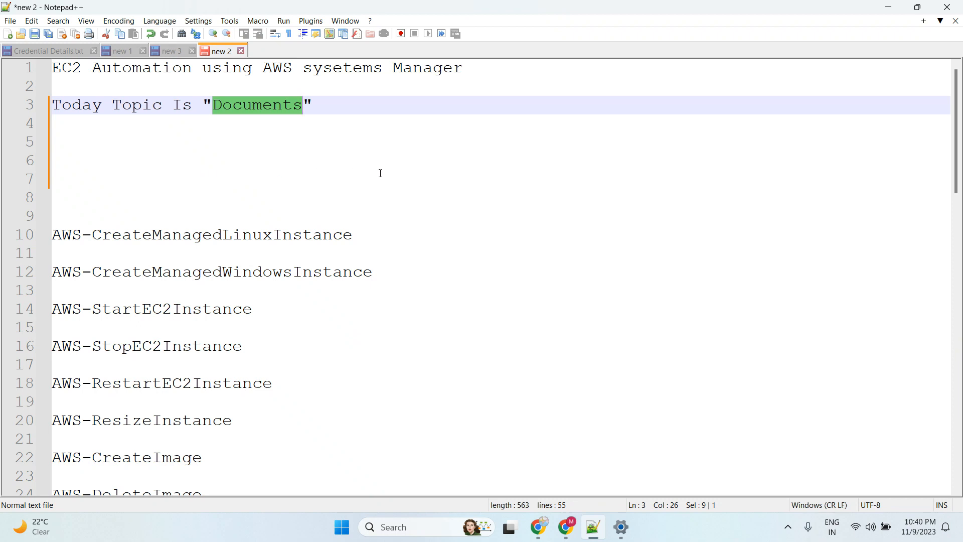
pyautogui.click(264, 129)
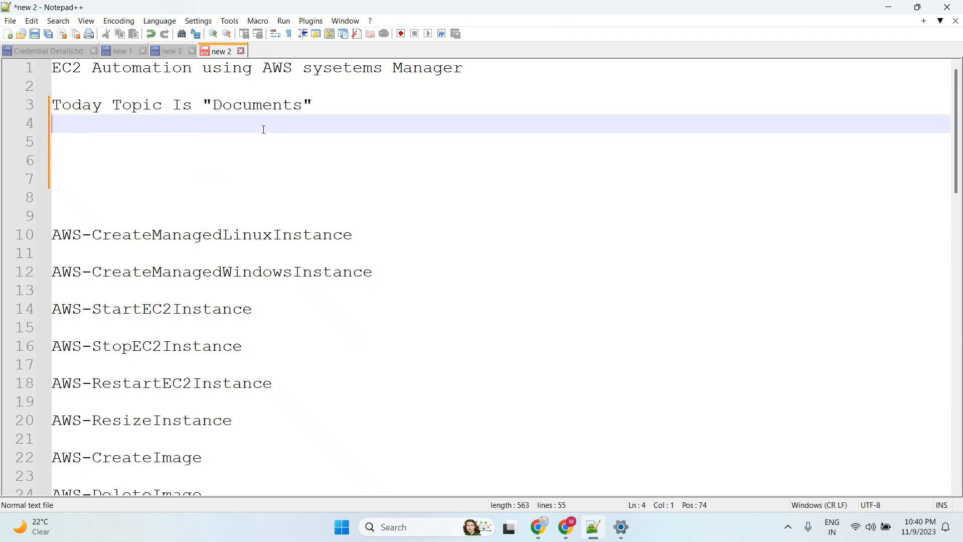
pyautogui.moveTo(243, 107); pyautogui.dragTo(282, 106)
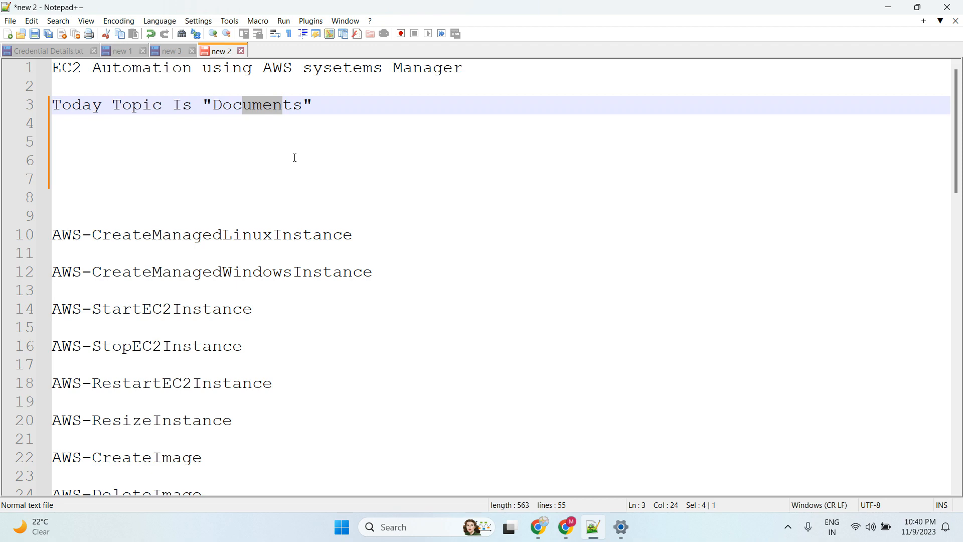
pyautogui.click(887, 7)
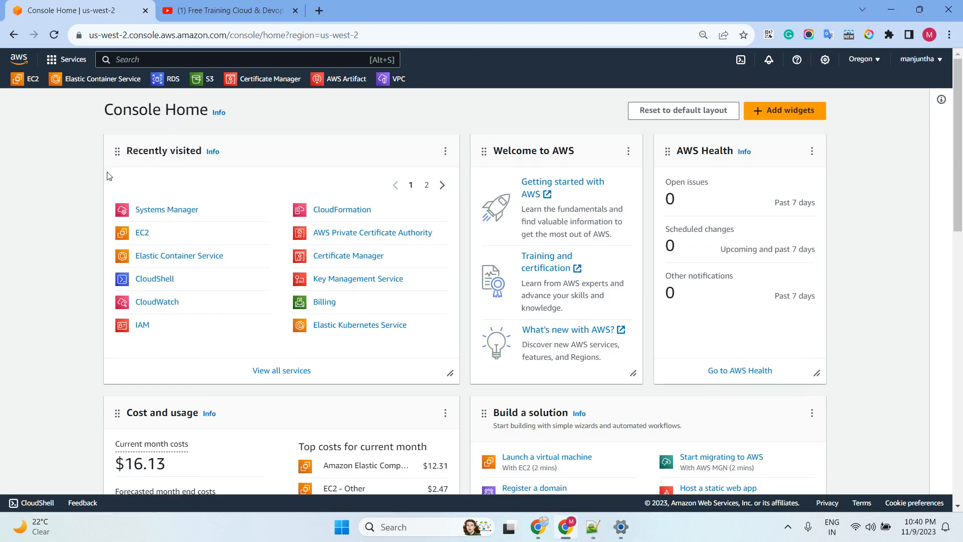
# - Open Systems Manager in a new browser tab and the EC2 dashboard in the existing console tab
pyautogui.rightClick(163, 208)
pyautogui.click(210, 216)
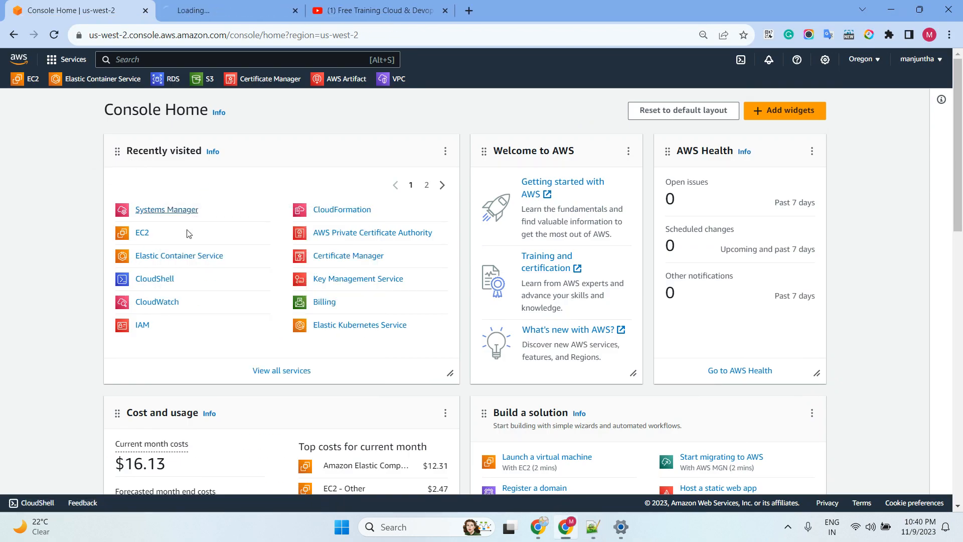
pyautogui.click(143, 233)
pyautogui.click(226, 10)
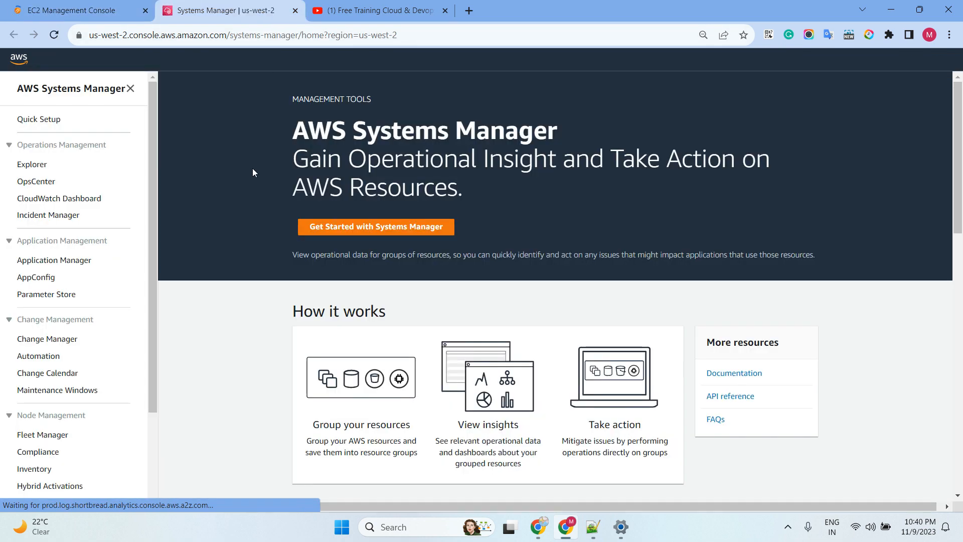
pyautogui.click(68, 10)
pyautogui.click(225, 10)
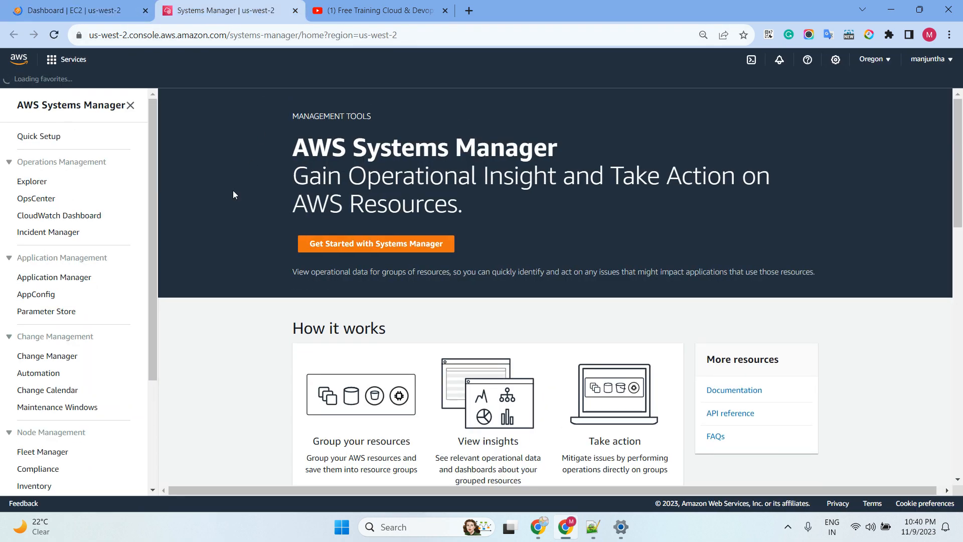
# - Open the Documents page under Shared Resources in Systems Manager
pyautogui.scroll(-2, 78, 210)
pyautogui.scroll(-1, 78, 210)
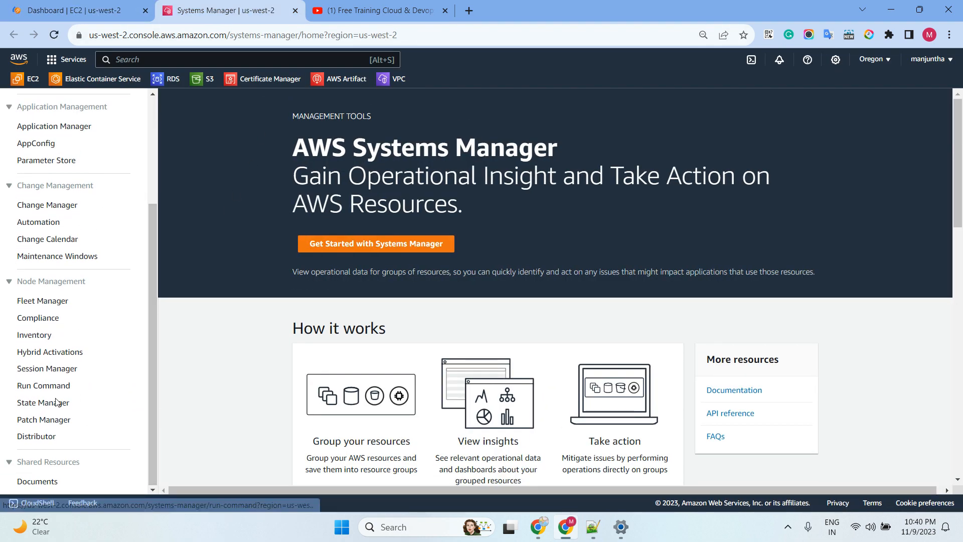
pyautogui.click(39, 483)
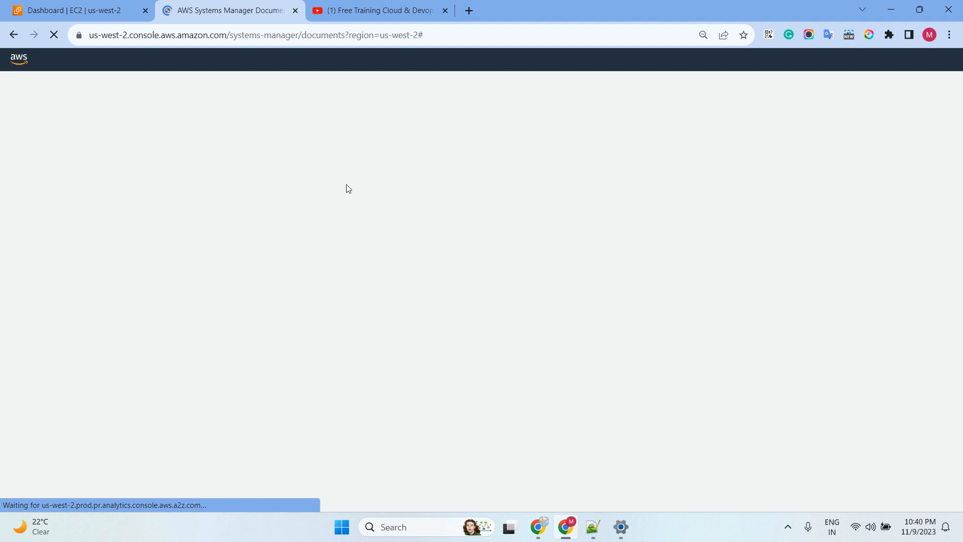
# - Review the list of EC2 automation documents in the Notepad++ notes, from AWS-CreateManagedLinuxInstance through AWS-TerminateEC2Instance
pyautogui.click(593, 532)
pyautogui.scroll(-3, 370, 183)
pyautogui.scroll(2, 372, 184)
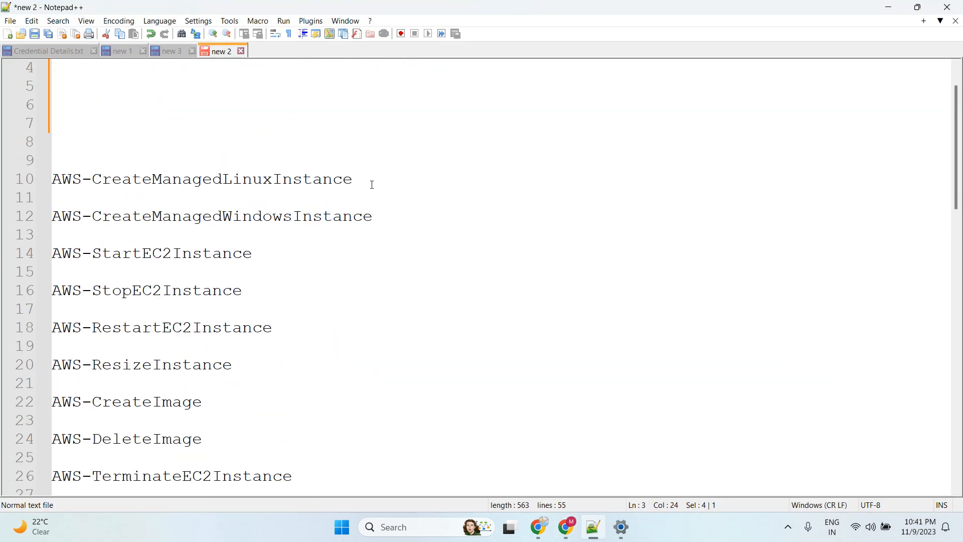
pyautogui.moveTo(354, 179); pyautogui.dragTo(72, 176)
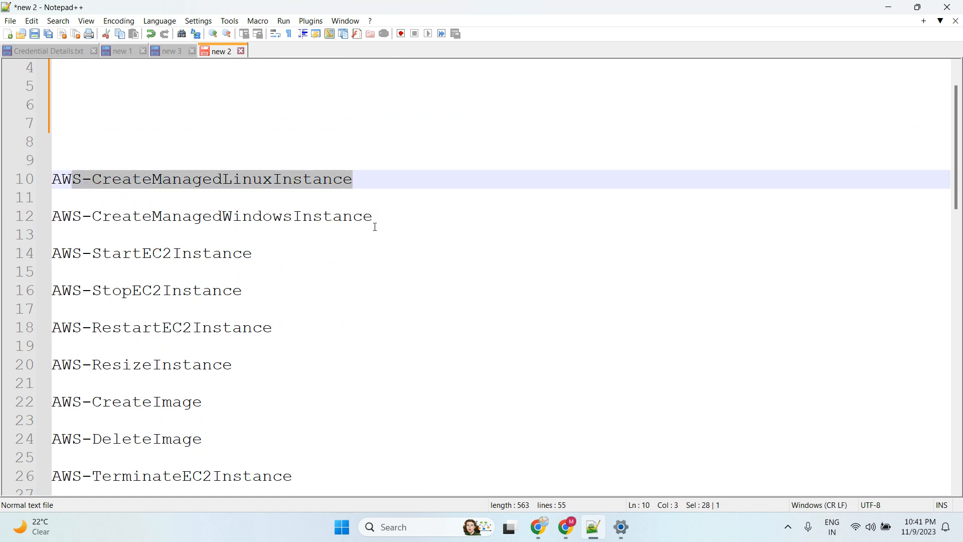
pyautogui.moveTo(396, 214); pyautogui.dragTo(217, 222)
pyautogui.moveTo(262, 259); pyautogui.dragTo(101, 257)
pyautogui.moveTo(259, 294); pyautogui.dragTo(103, 293)
pyautogui.moveTo(273, 327); pyautogui.dragTo(193, 327)
pyautogui.scroll(-2, 264, 216)
pyautogui.moveTo(239, 256); pyautogui.dragTo(134, 255)
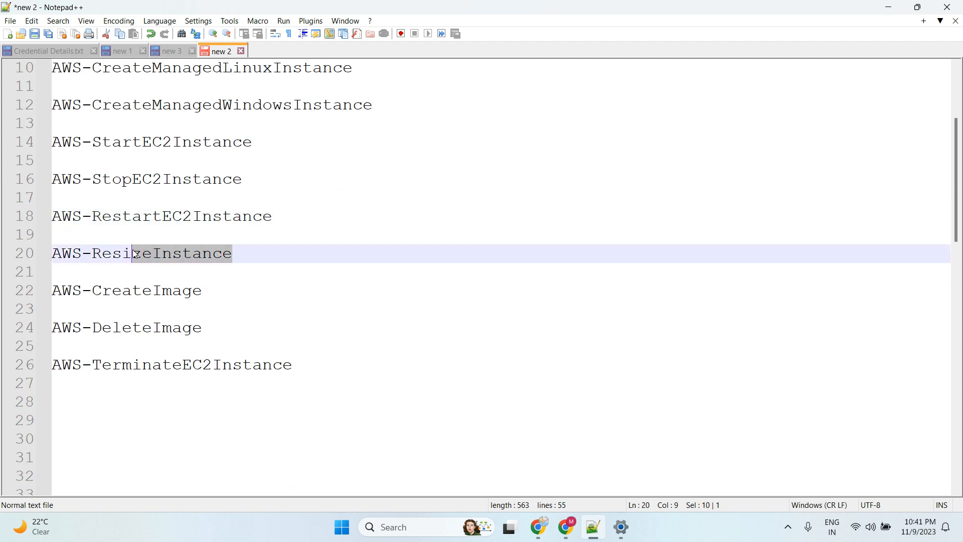
pyautogui.moveTo(198, 291); pyautogui.dragTo(98, 296)
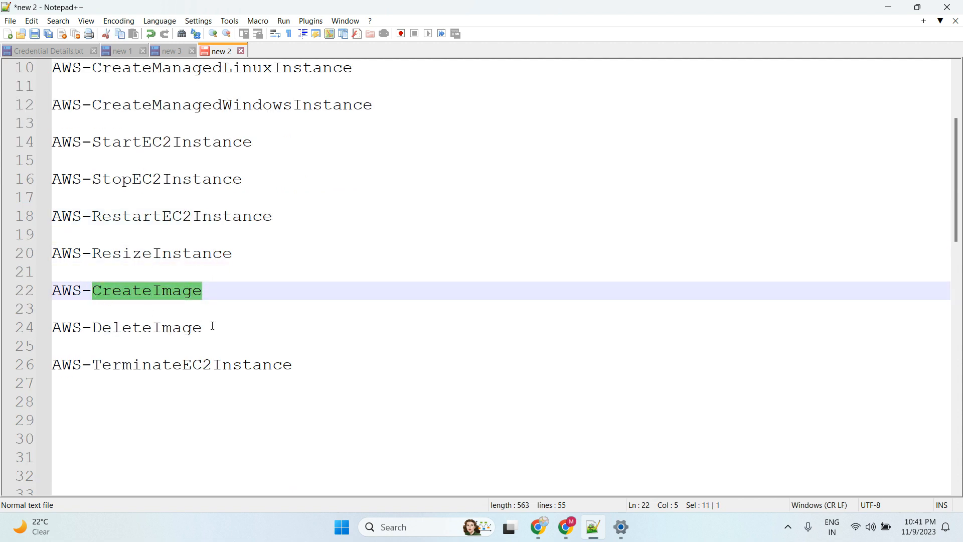
pyautogui.moveTo(212, 326); pyautogui.dragTo(98, 328)
pyautogui.moveTo(295, 365); pyautogui.dragTo(184, 368)
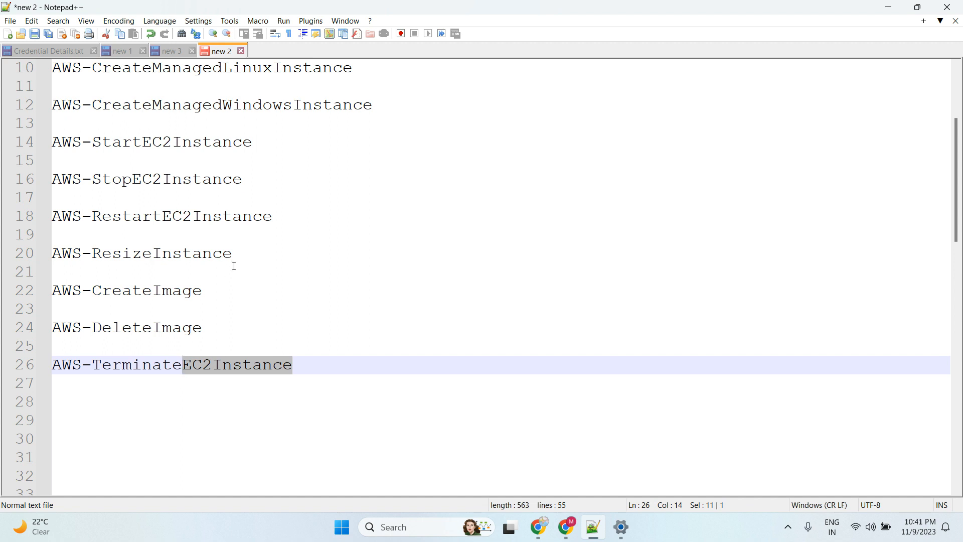
# - Remove four blank lines between the topic line and the document list in the notes
pyautogui.scroll(3, 234, 266)
pyautogui.click(118, 200)
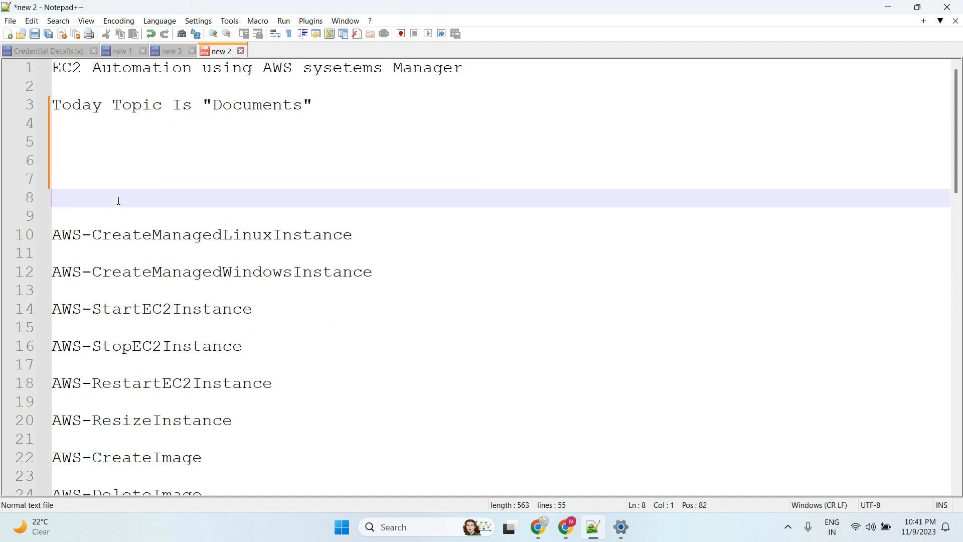
pyautogui.press('BackSpace')
pyautogui.press('BackSpace')
pyautogui.press('BackSpace')
pyautogui.press('BackSpace')
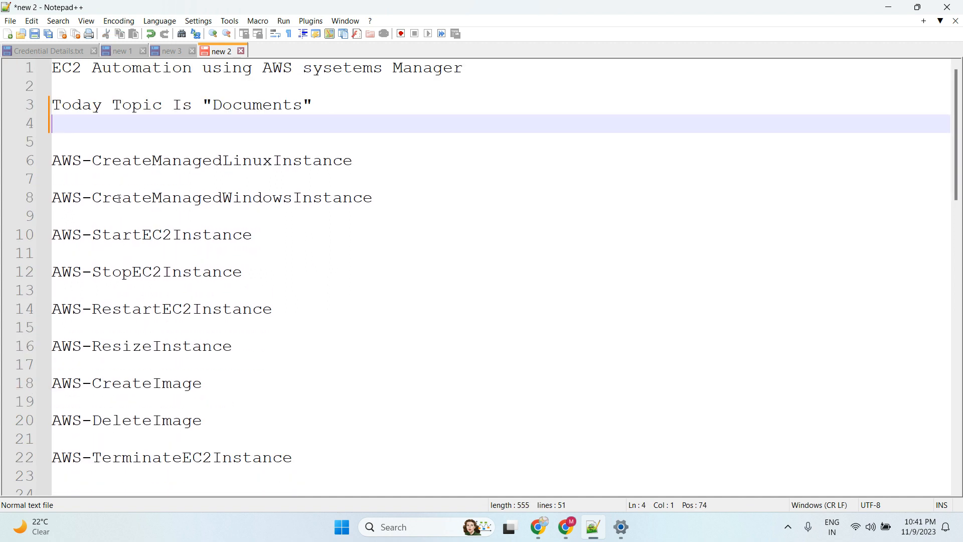
# - Return to the Systems Manager Documents page in the browser and show all documents
pyautogui.hotkey('alt', 'Tab')
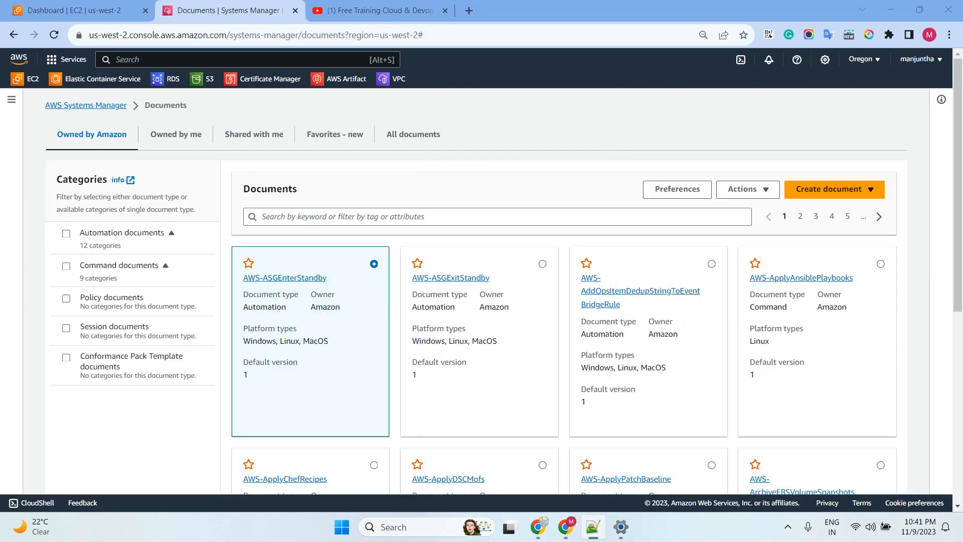
pyautogui.click(414, 134)
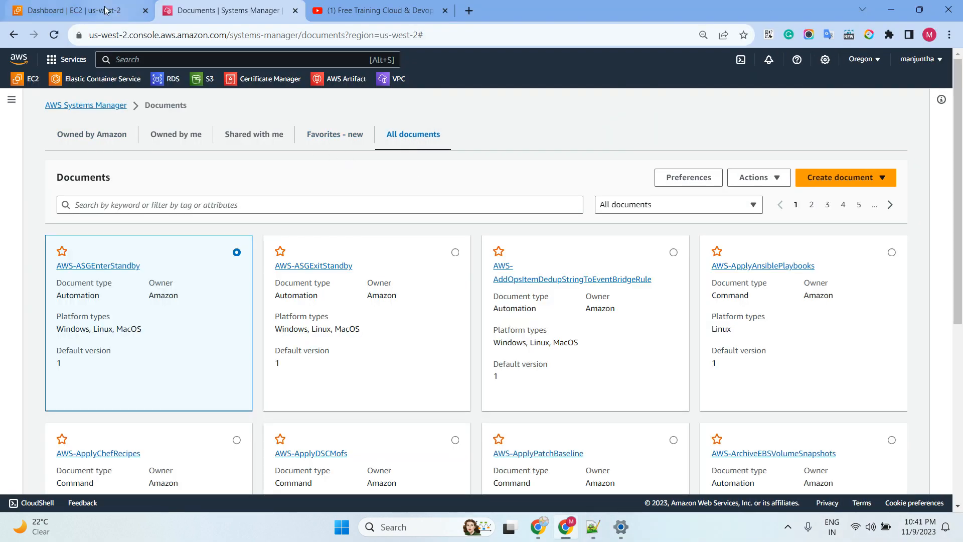
# - Open the running instances list in EC2 and clear its state filter to check every instance
pyautogui.click(75, 10)
pyautogui.click(222, 173)
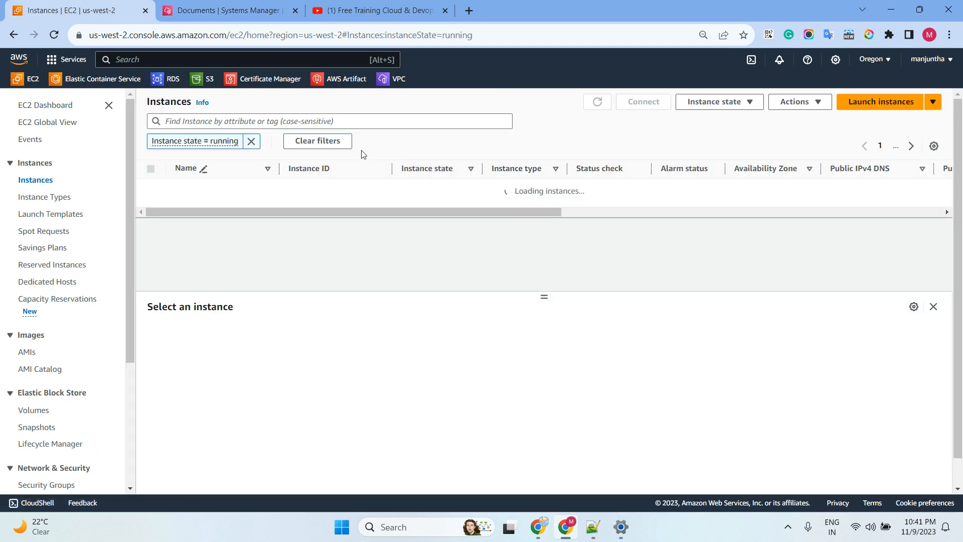
pyautogui.click(326, 149)
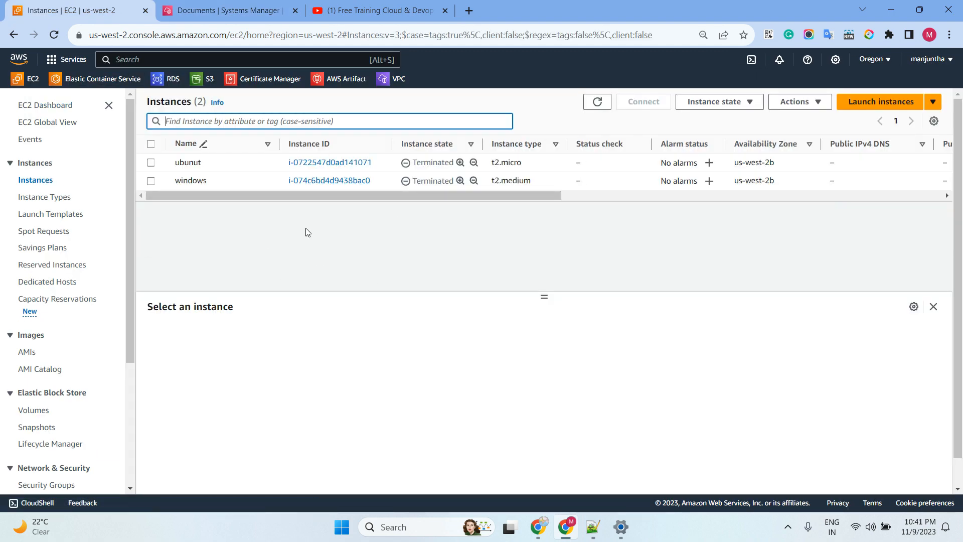
# - Search all Systems Manager documents for AWS-CreateManagedLinuxInstance, using the name from the notes
pyautogui.click(233, 15)
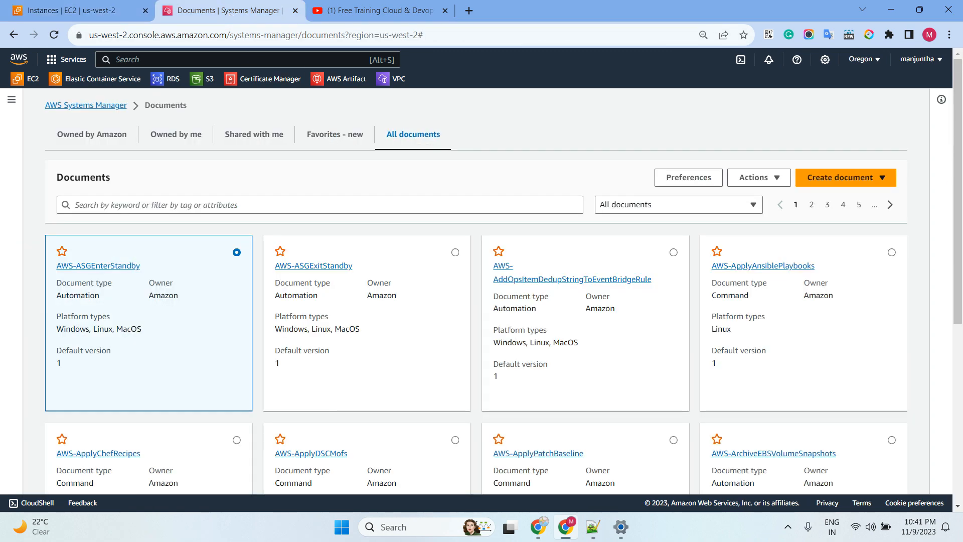
pyautogui.hotkey('alt', 'Tab')
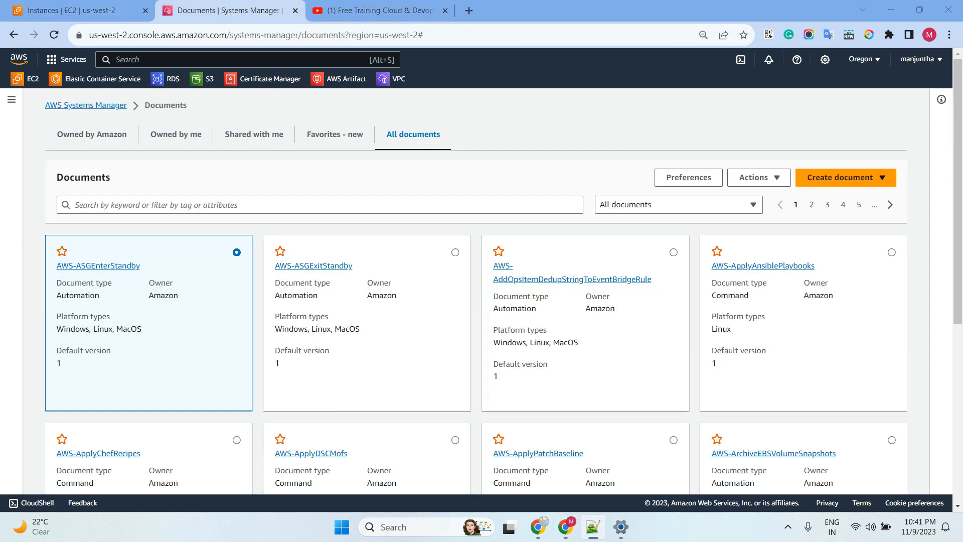
pyautogui.click(350, 202)
pyautogui.hotkey('ctrl', 'v')
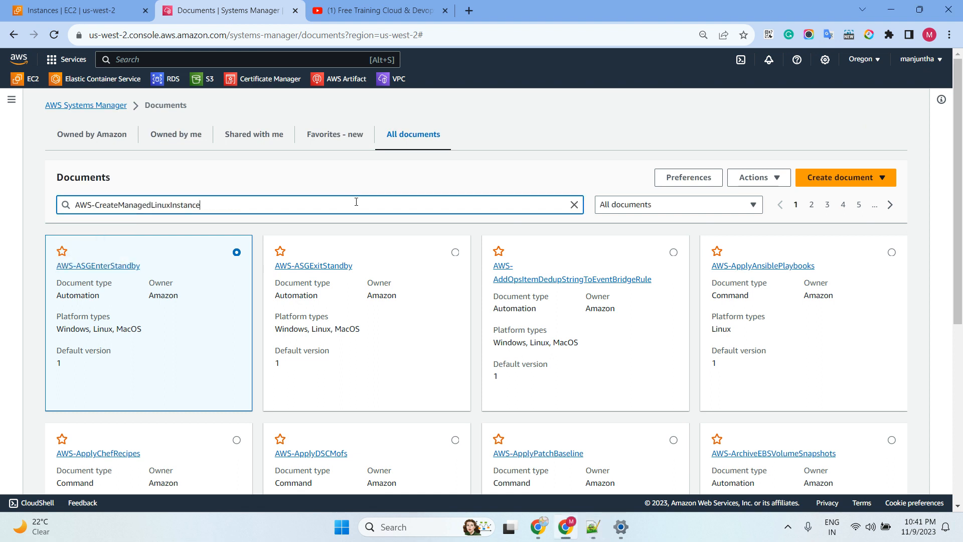
pyautogui.press('Return')
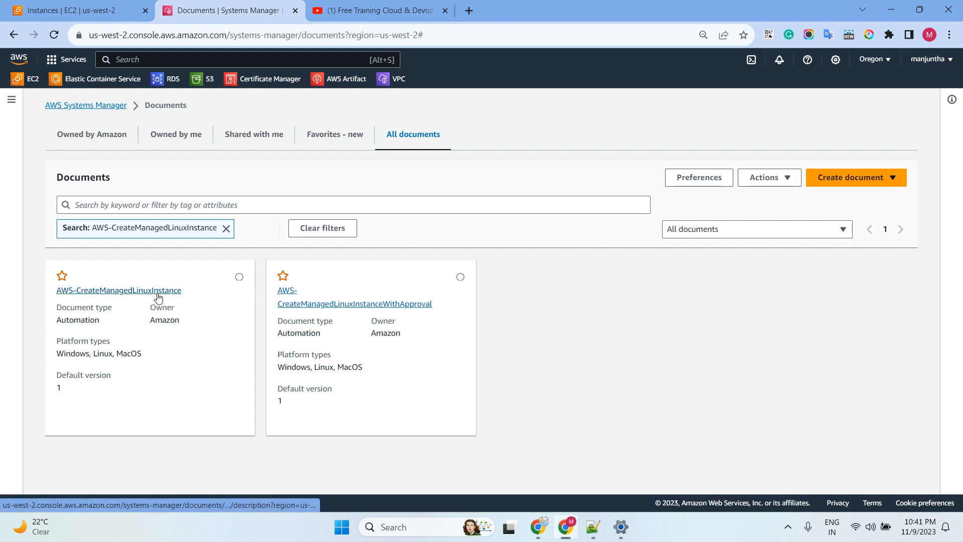
# - Open the AWS-CreateManagedLinuxInstance document and bring up its automation execution page
pyautogui.click(125, 293)
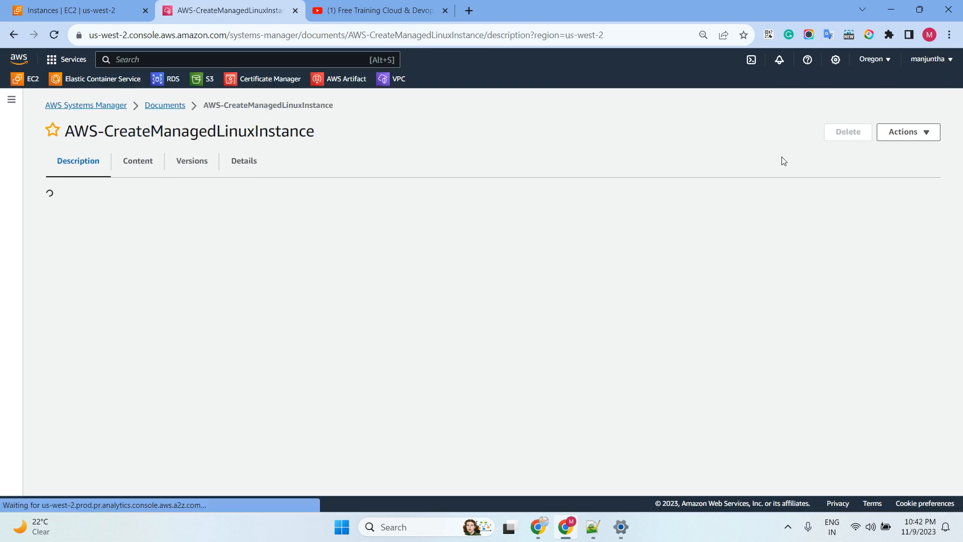
pyautogui.click(883, 133)
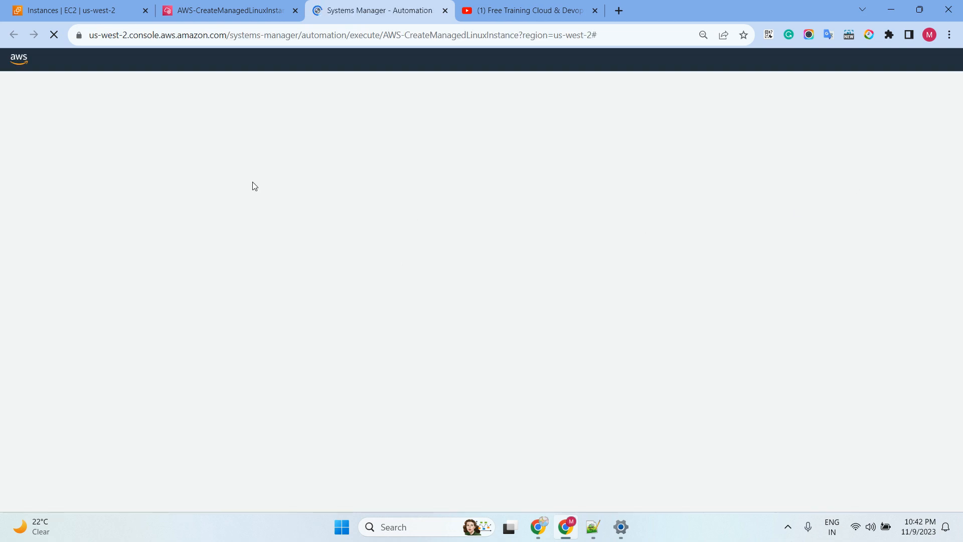
# - Look up the available key pair in EC2 and highlight its name, devlopement
pyautogui.click(100, 19)
pyautogui.scroll(-4, 76, 248)
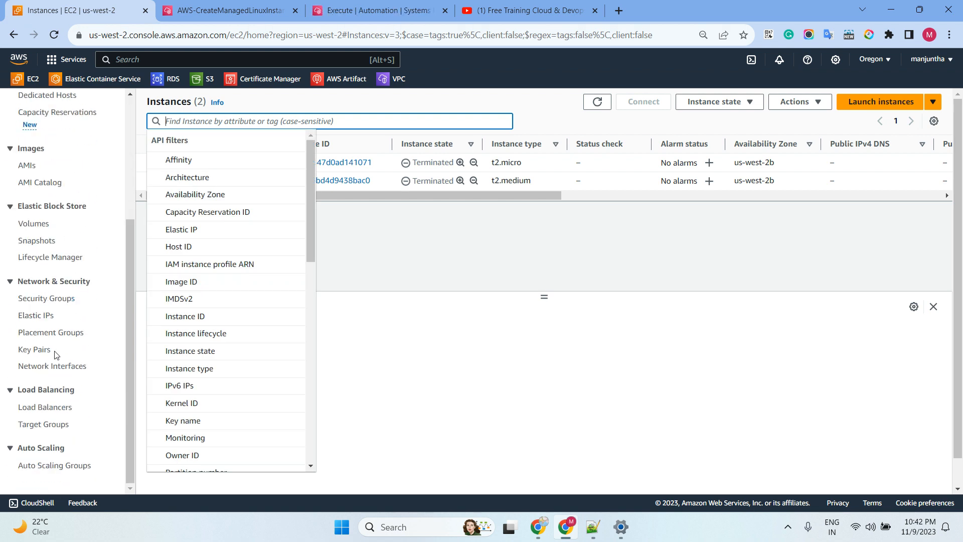
pyautogui.click(34, 350)
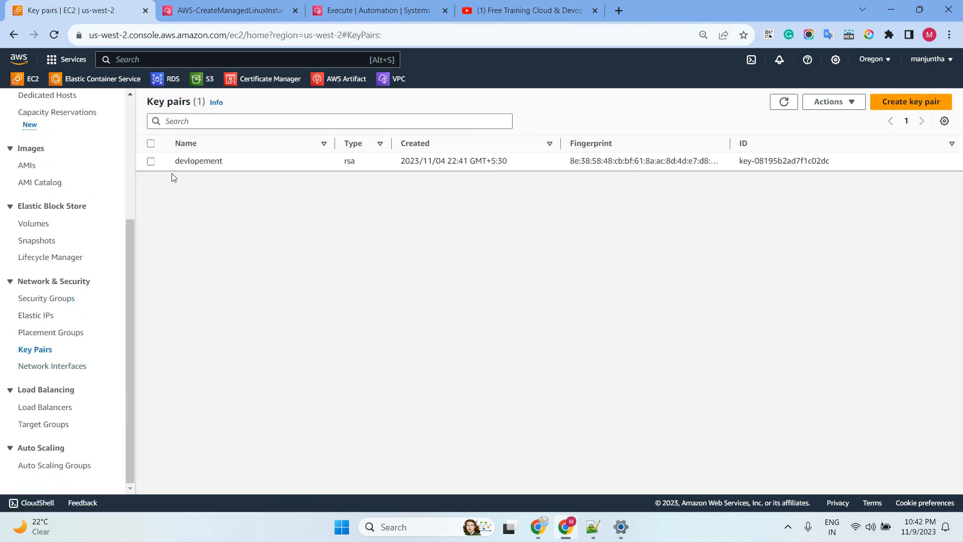
pyautogui.moveTo(175, 161); pyautogui.dragTo(248, 161)
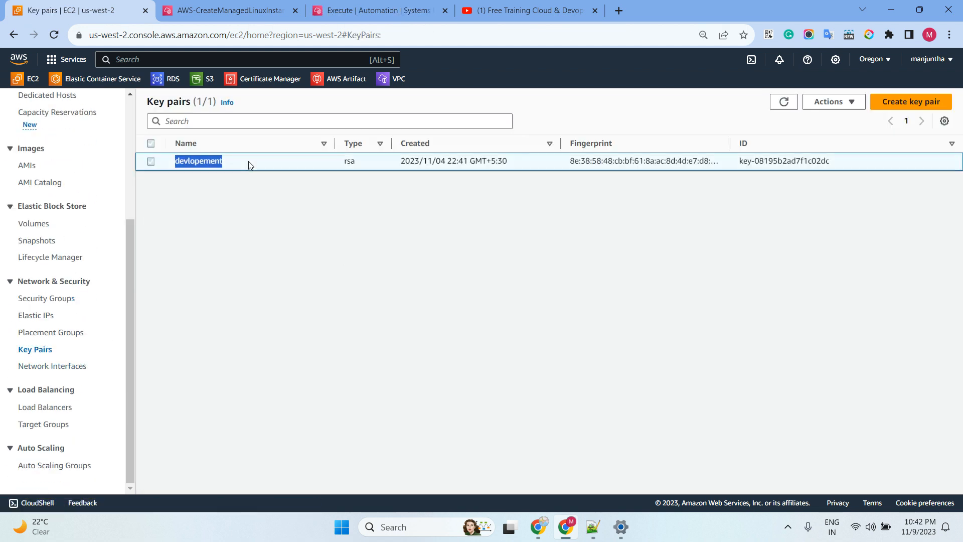
pyautogui.click(376, 35)
# - Examine the input parameters on the automation runbook's execution page, focusing on the required AmiId
pyautogui.click(381, 10)
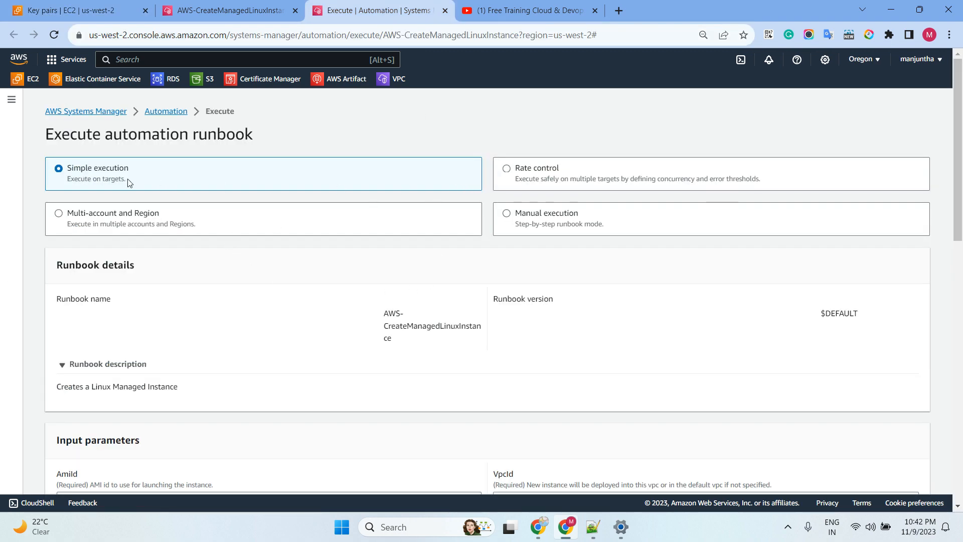
pyautogui.scroll(-6, 218, 185)
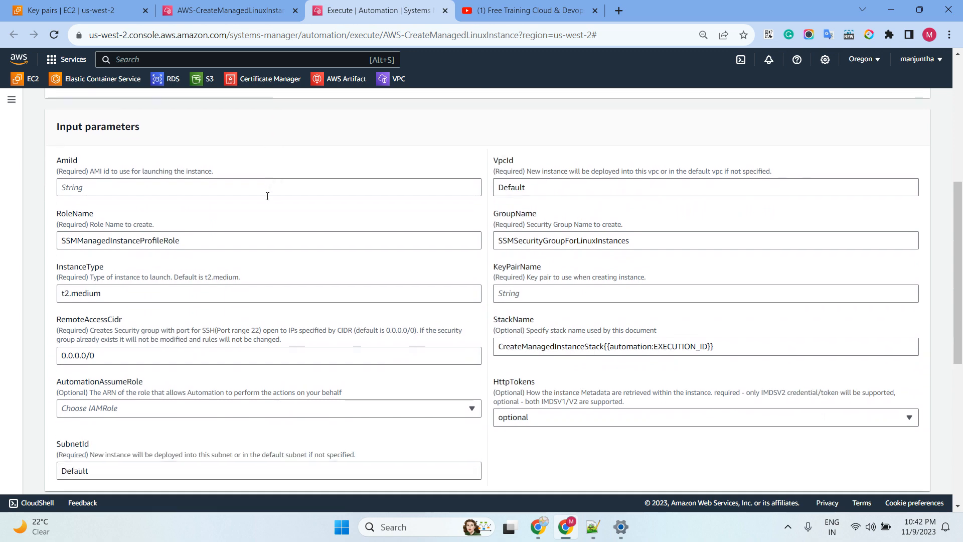
pyautogui.moveTo(64, 172); pyautogui.dragTo(94, 172)
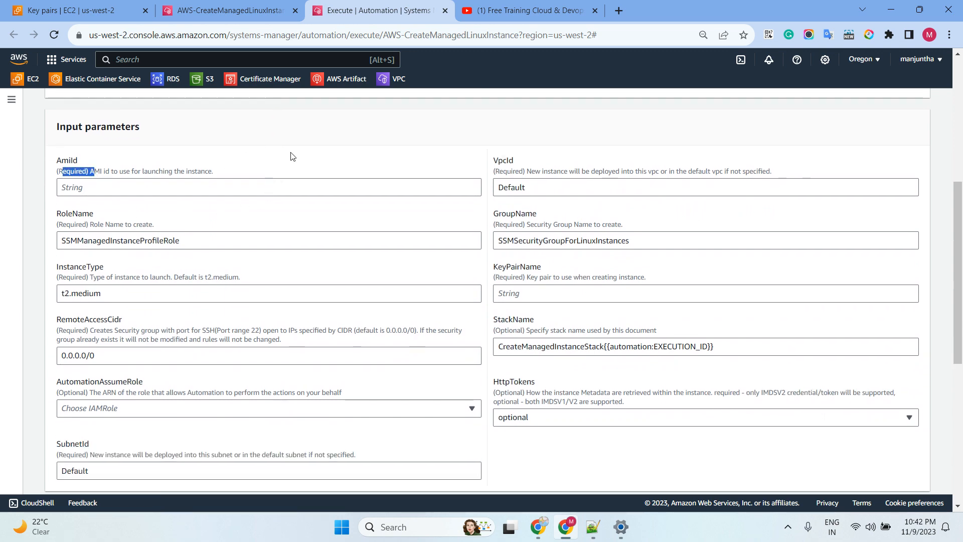
# - Open the EC2 launch-an-instance form and select Ubuntu as the quick-start operating system image
pyautogui.click(223, 11)
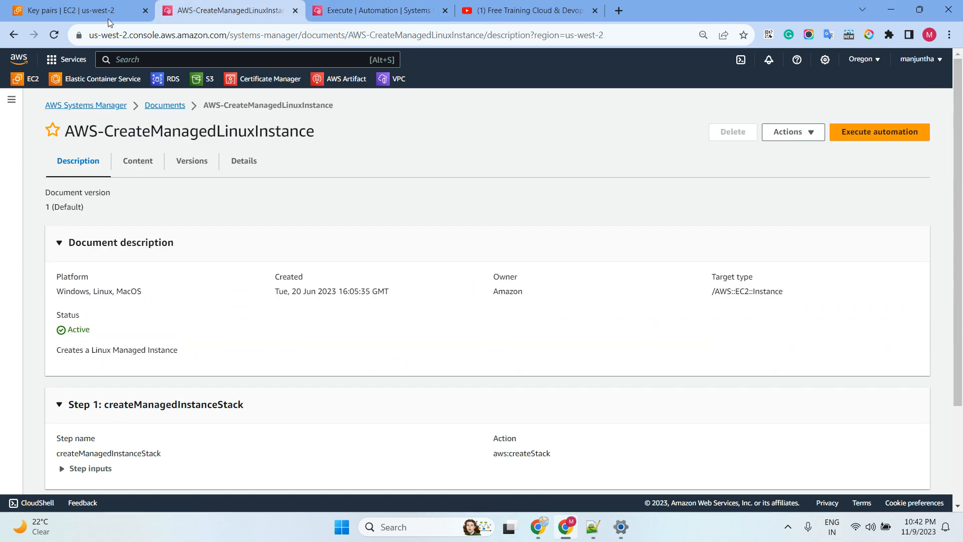
pyautogui.click(73, 12)
pyautogui.scroll(3, 65, 251)
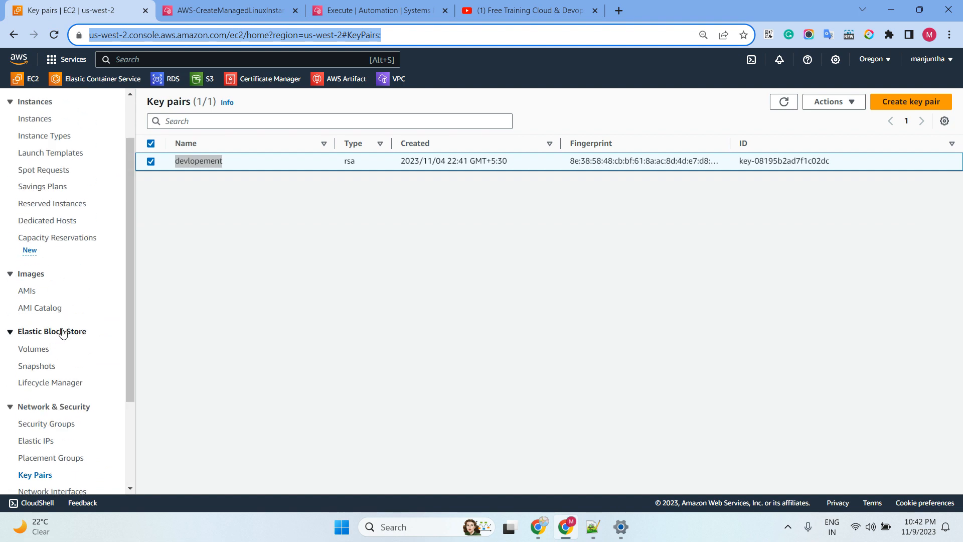
pyautogui.click(28, 292)
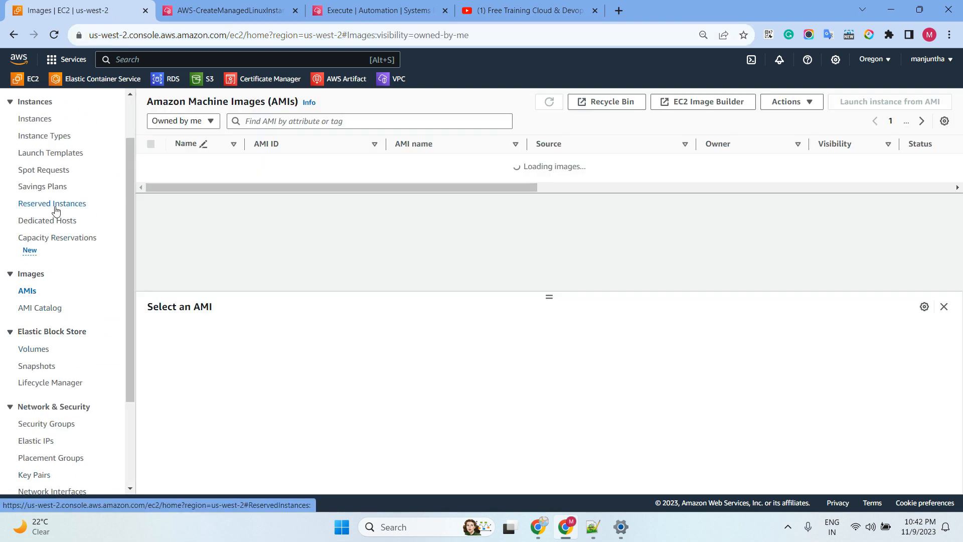
pyautogui.scroll(2, 66, 241)
pyautogui.click(35, 180)
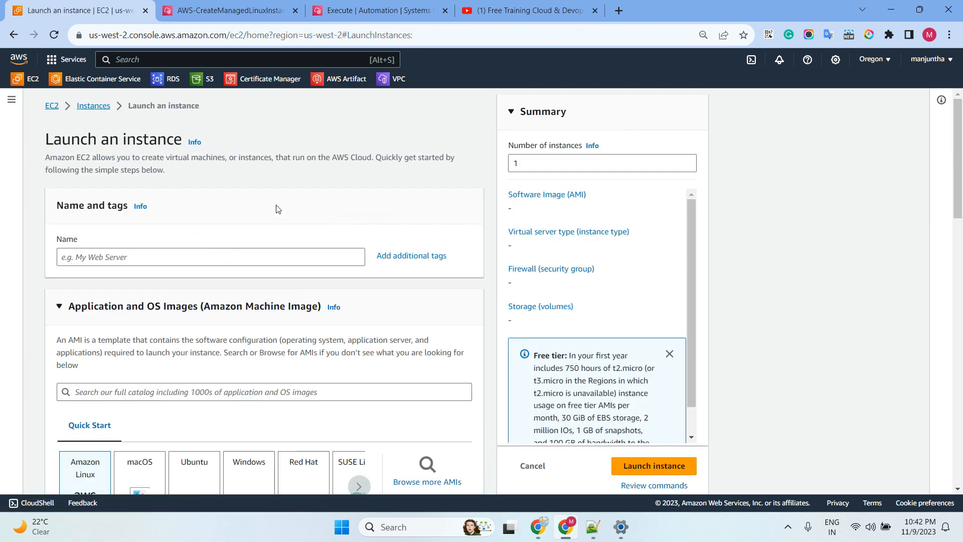
pyautogui.scroll(-3, 278, 209)
pyautogui.click(196, 297)
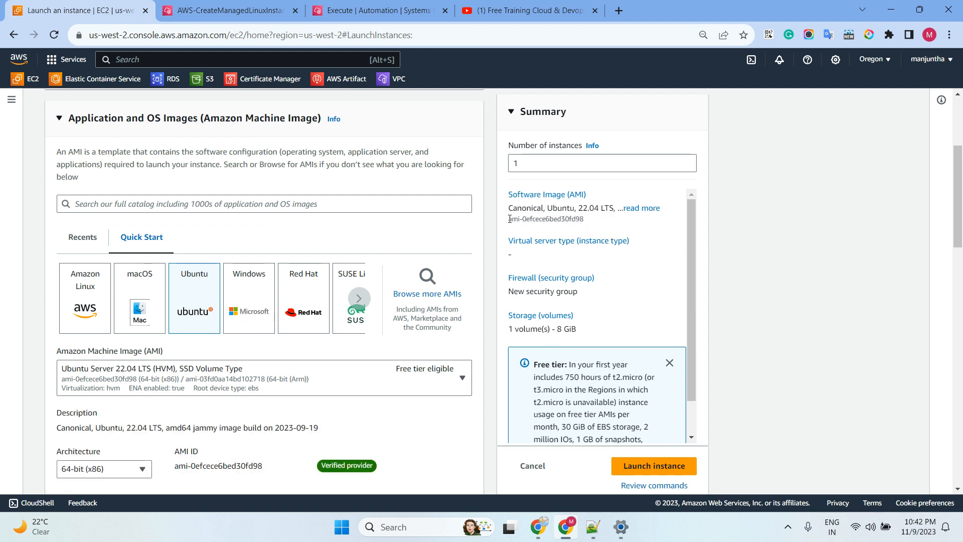
# - Copy the Ubuntu AMI ID ami-0efcece6bed30fd98 from the launch summary into the runbook's required AmiId parameter
pyautogui.moveTo(510, 220); pyautogui.dragTo(589, 224)
pyautogui.rightClick(563, 219)
pyautogui.click(590, 229)
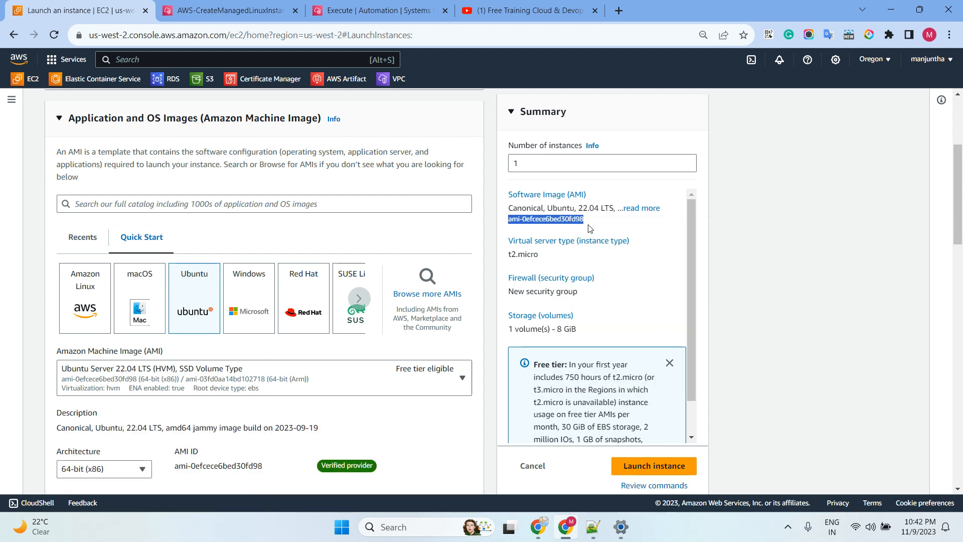
pyautogui.click(396, 11)
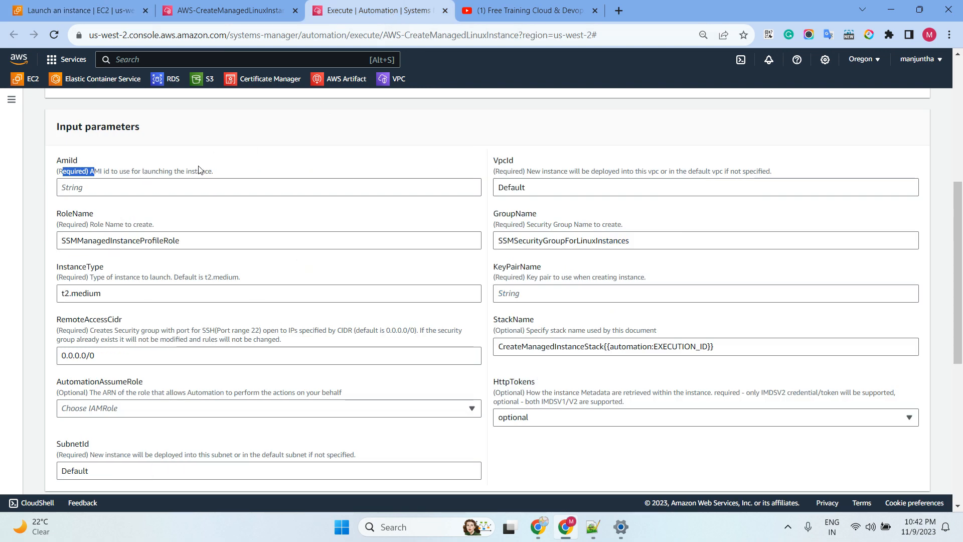
pyautogui.click(78, 178)
pyautogui.moveTo(55, 175); pyautogui.dragTo(101, 185)
pyautogui.click(101, 187)
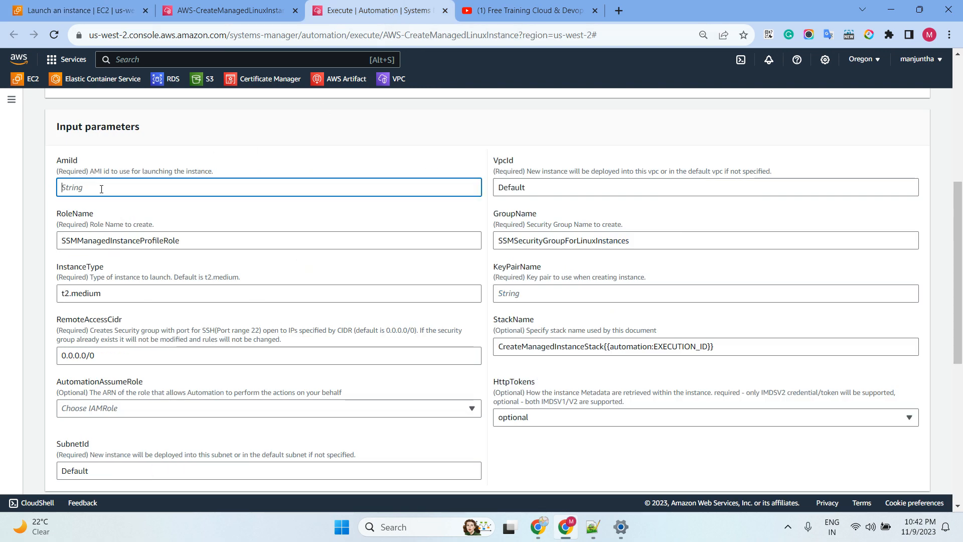
pyautogui.hotkey('ctrl', 'v')
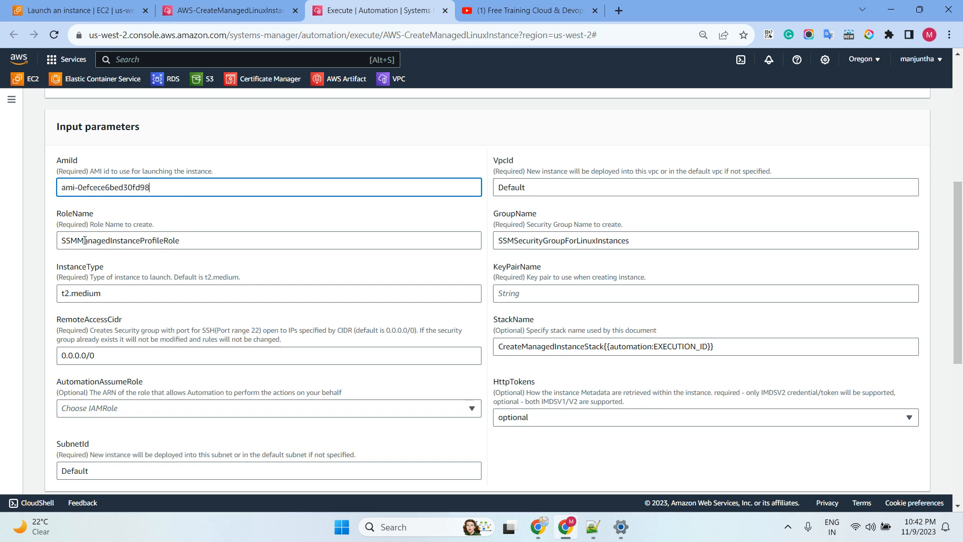
# - Review the runbook's remaining input parameters, including RoleName, SubnetId, VpcId and GroupName, keeping their defaults
pyautogui.click(191, 244)
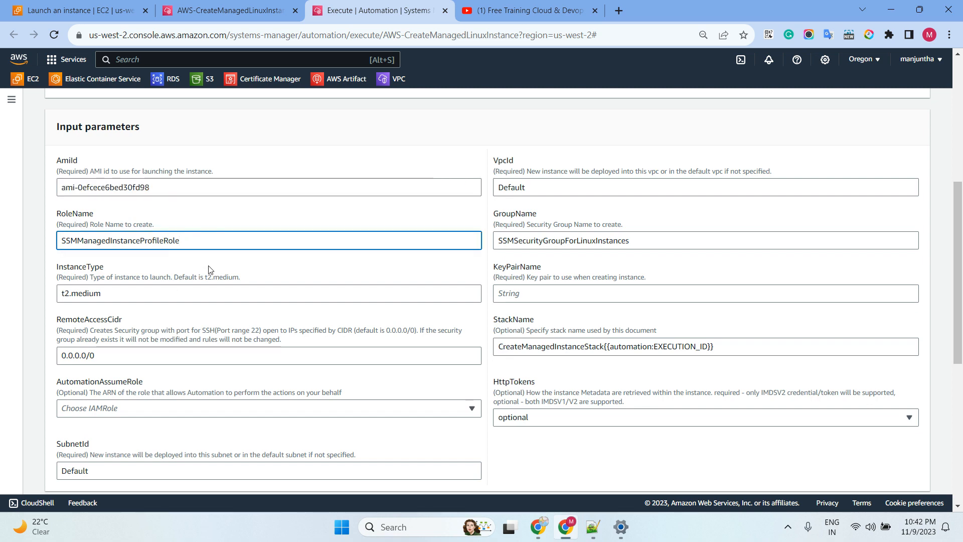
pyautogui.scroll(-3, 214, 266)
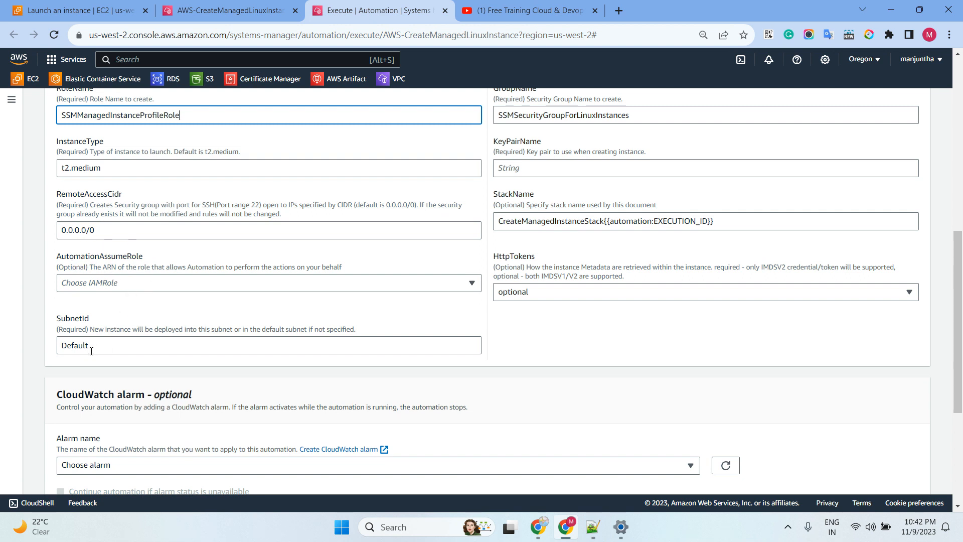
pyautogui.click(123, 345)
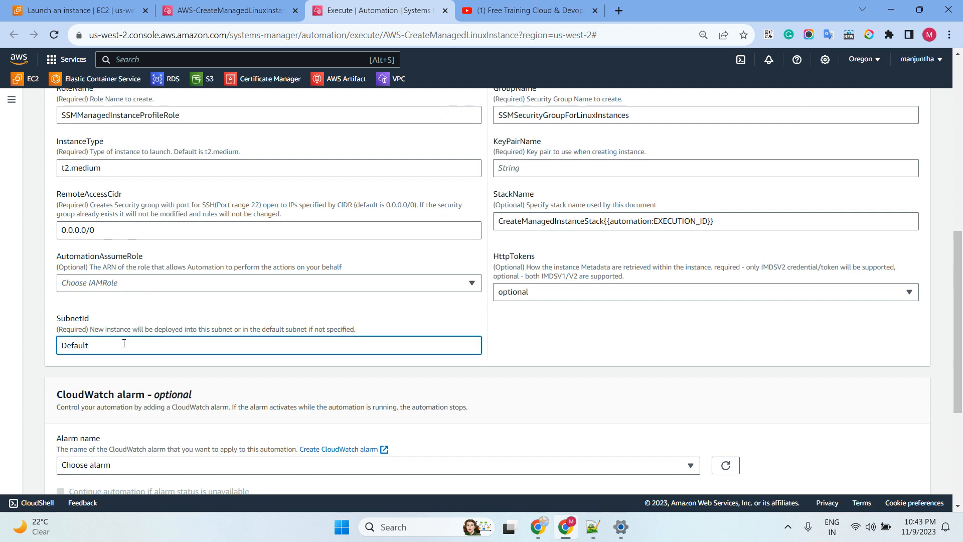
pyautogui.scroll(-2, 164, 299)
pyautogui.scroll(6, 166, 299)
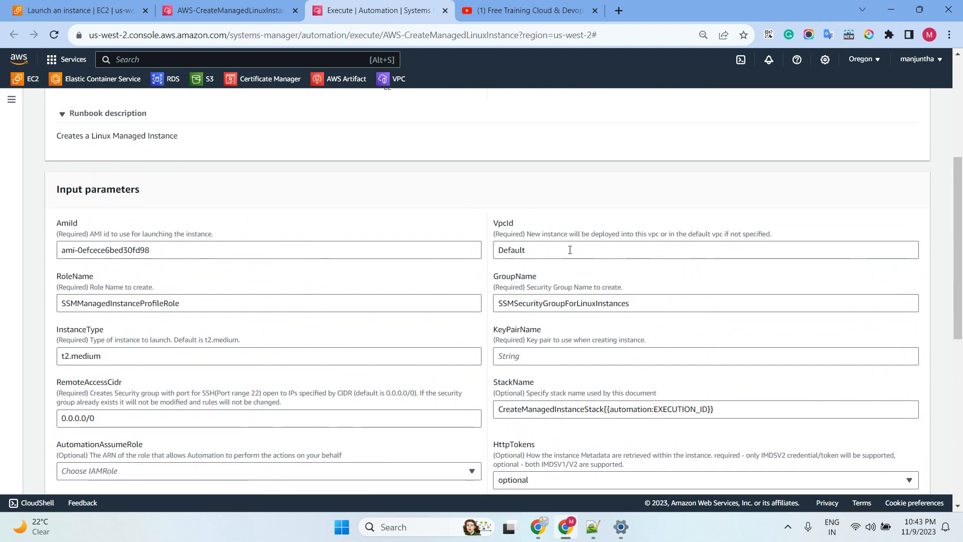
pyautogui.scroll(-1, 554, 220)
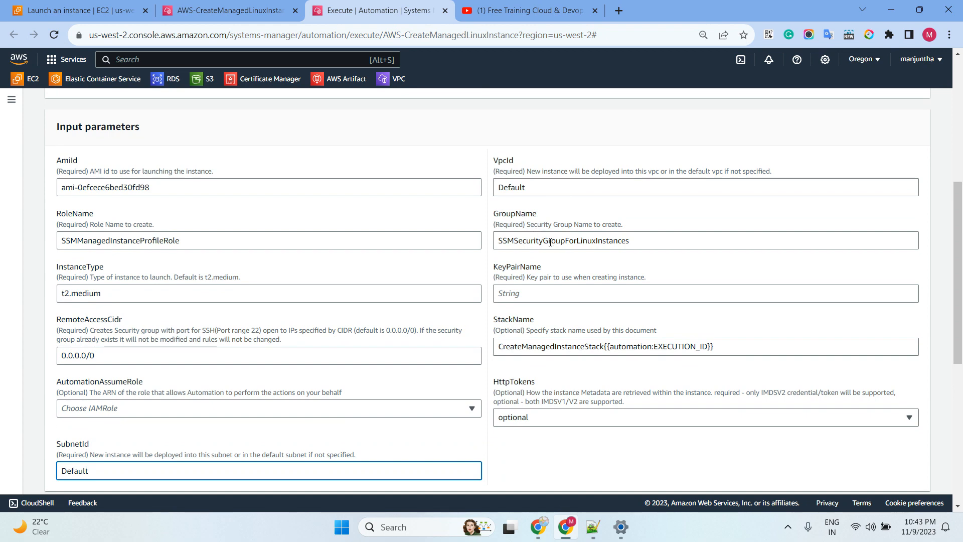
# - Set the runbook's KeyPairName parameter to devlopement, copying the name from the EC2 key pairs list
pyautogui.click(517, 293)
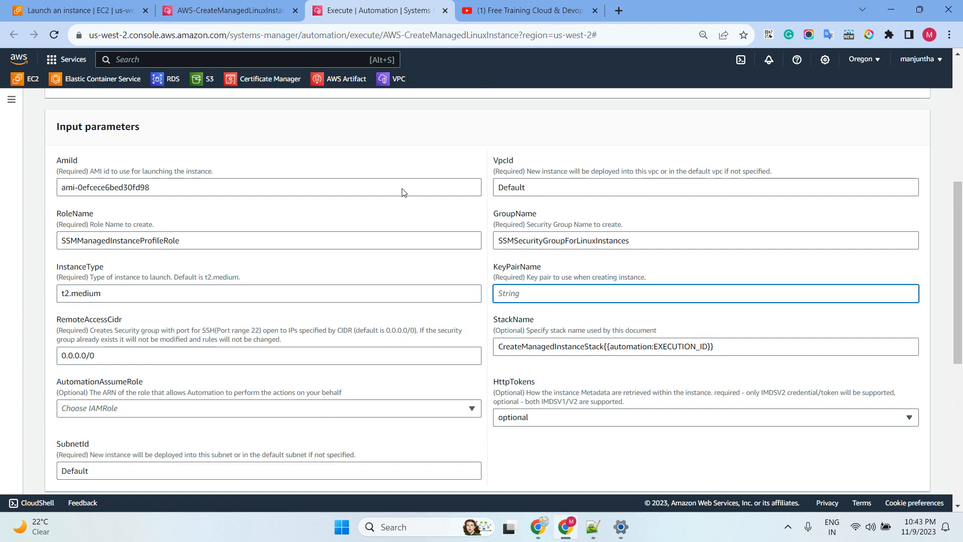
pyautogui.click(75, 11)
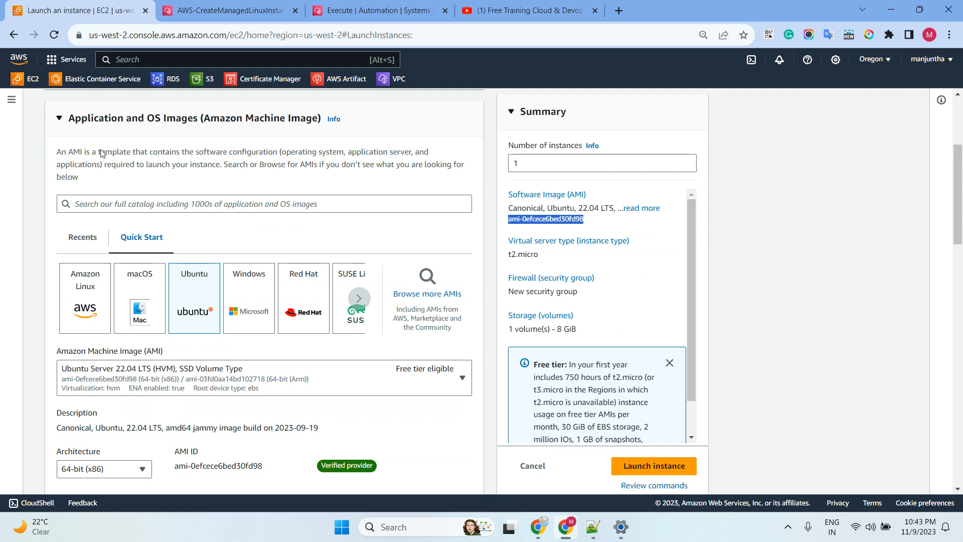
pyautogui.click(12, 104)
pyautogui.scroll(-3, 47, 361)
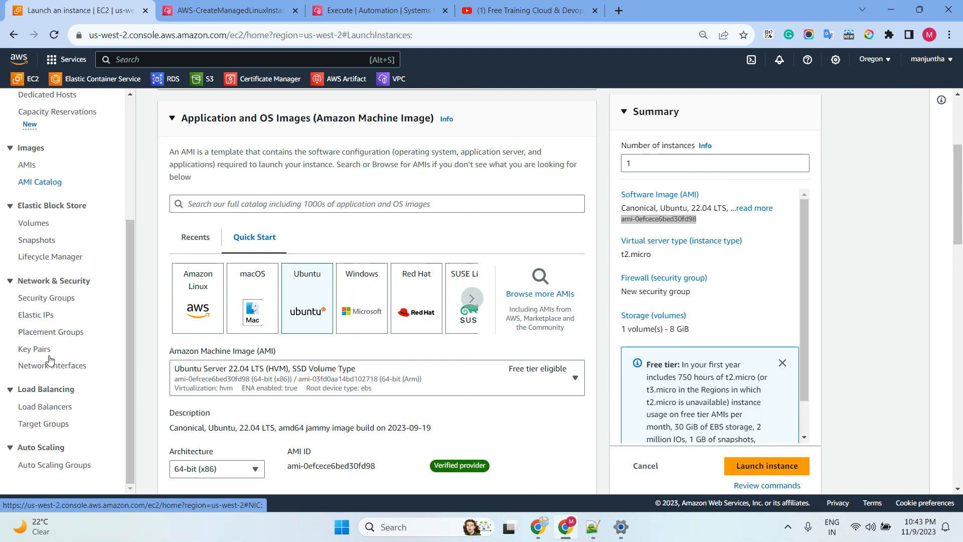
pyautogui.click(40, 348)
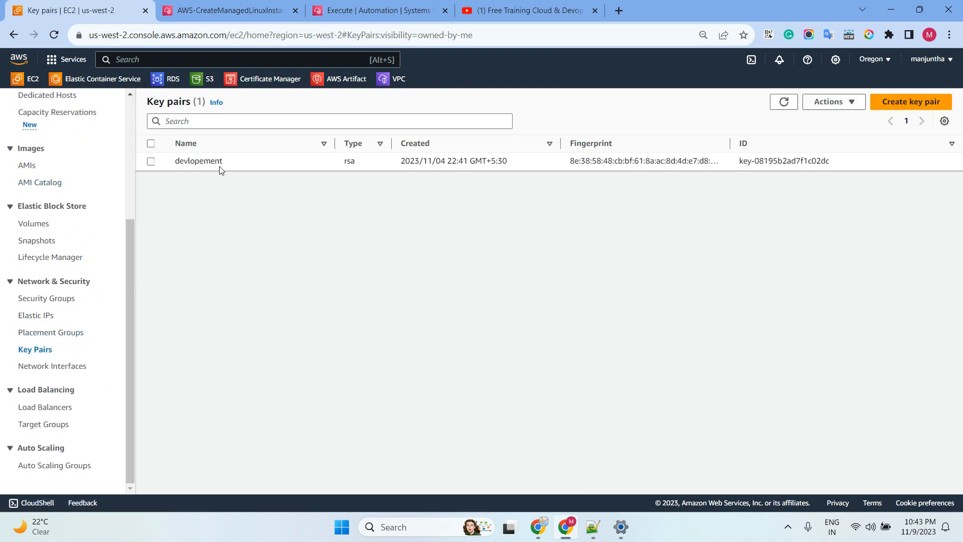
pyautogui.doubleClick(206, 161)
pyautogui.click(377, 10)
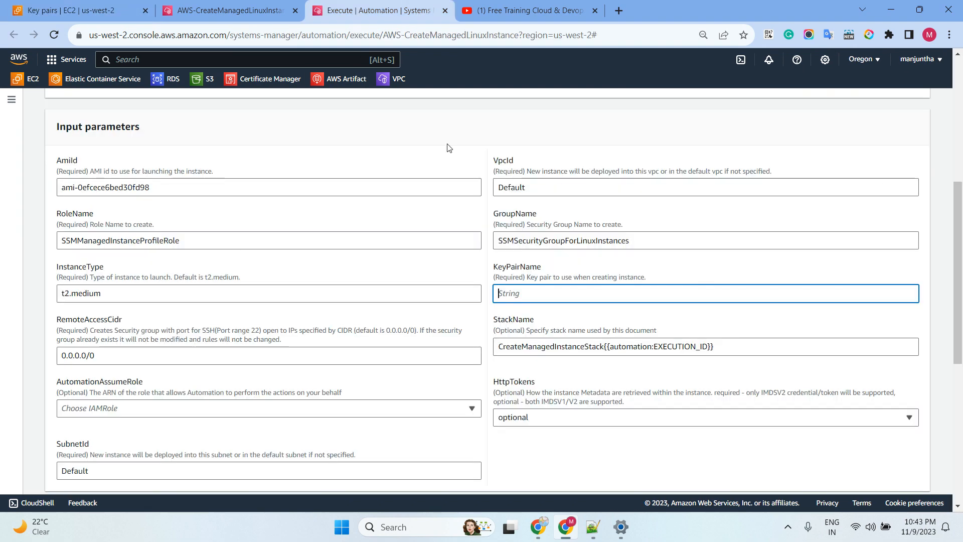
pyautogui.hotkey('ctrl', 'v')
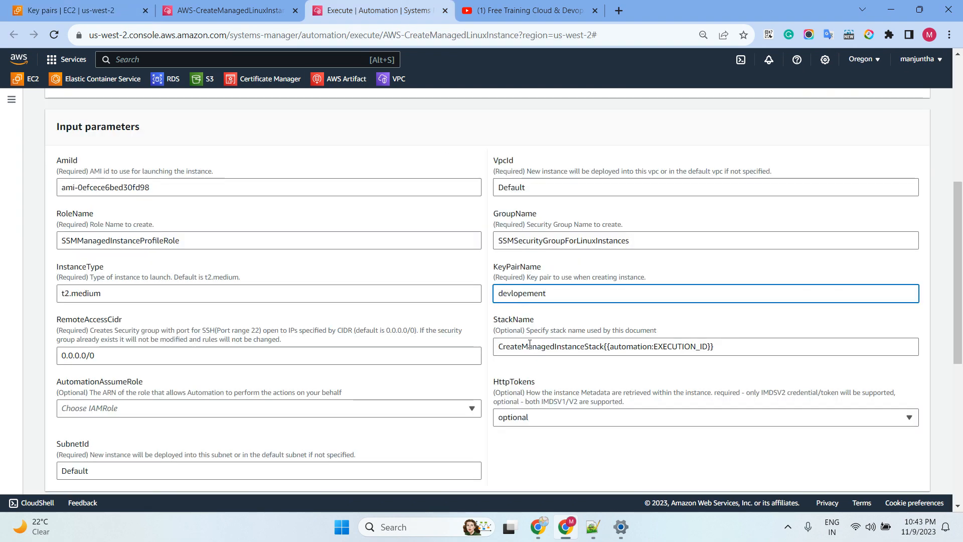
# - Execute the automation with the filled-in parameters, without a CloudWatch alarm or tags
pyautogui.scroll(-3, 530, 344)
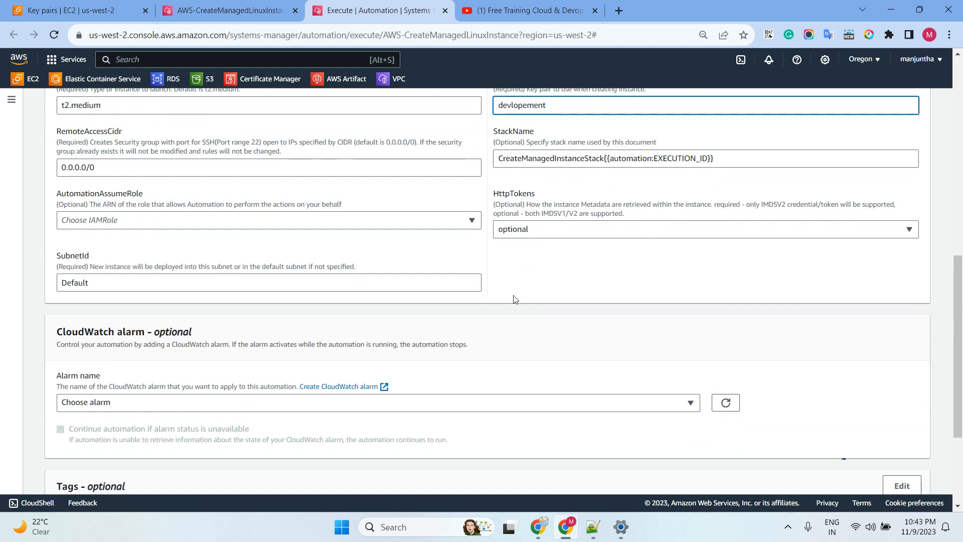
pyautogui.scroll(-3, 369, 243)
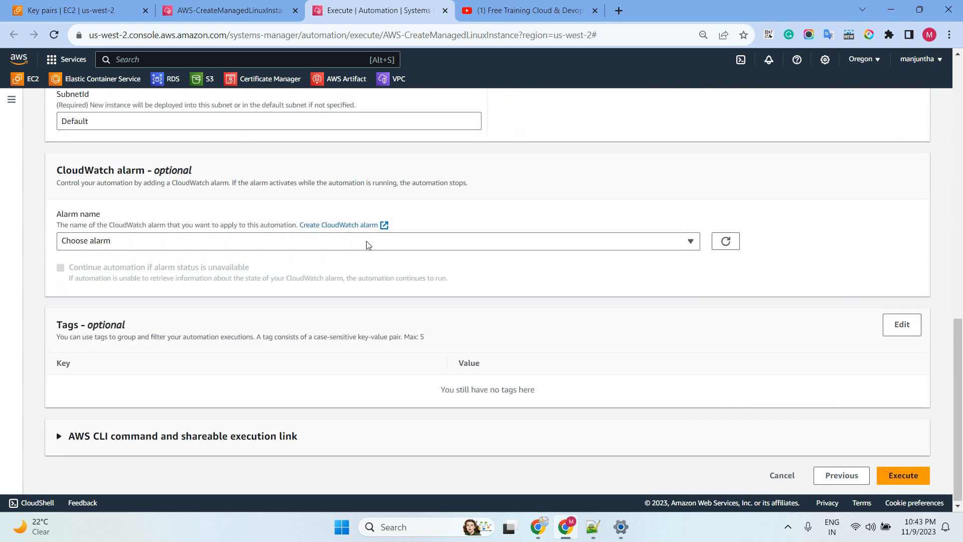
pyautogui.click(900, 474)
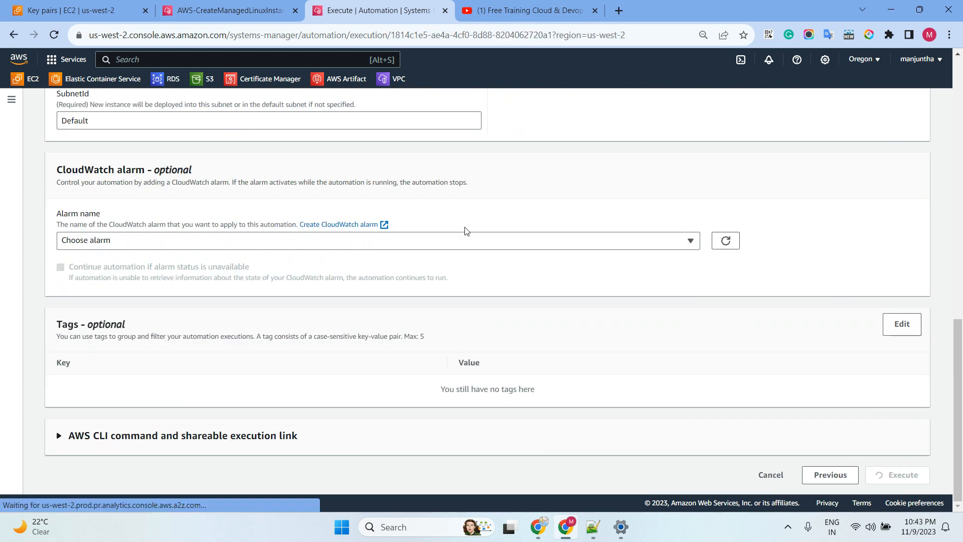
# - Examine the execution's list of executed steps, highlighting the names createManagedInstanceStack and deleteManagedInstanceStack
pyautogui.scroll(-4, 547, 241)
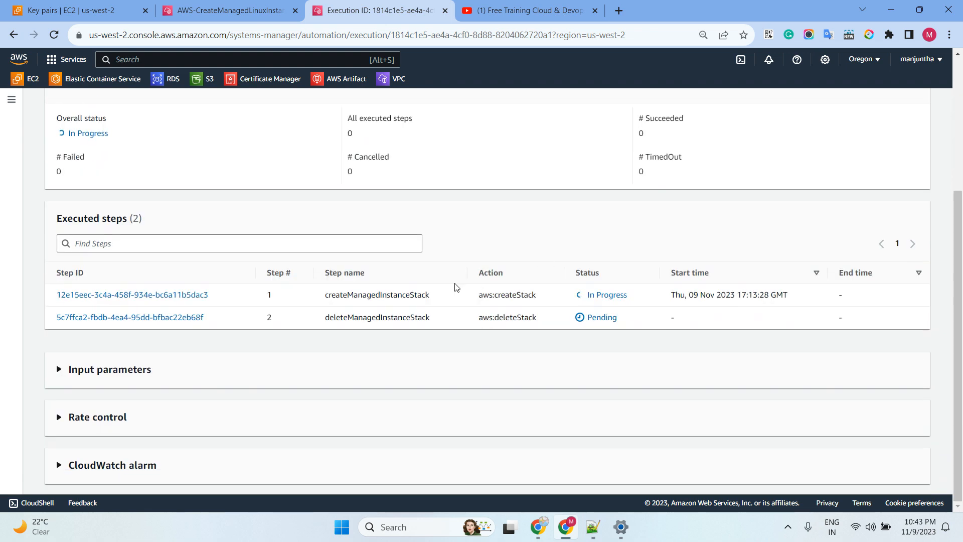
pyautogui.moveTo(323, 297); pyautogui.dragTo(437, 330)
pyautogui.click(390, 351)
pyautogui.moveTo(326, 298); pyautogui.dragTo(436, 300)
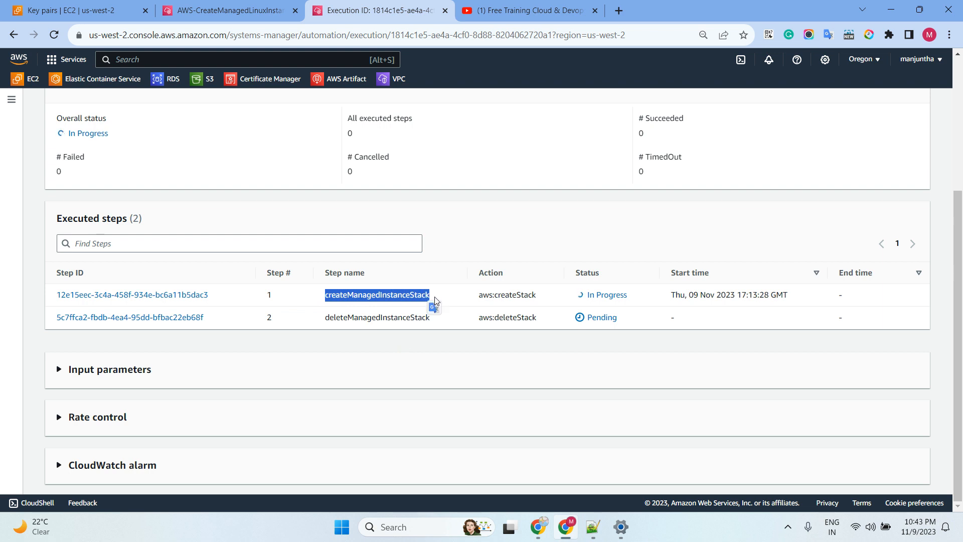
pyautogui.moveTo(324, 320); pyautogui.dragTo(423, 322)
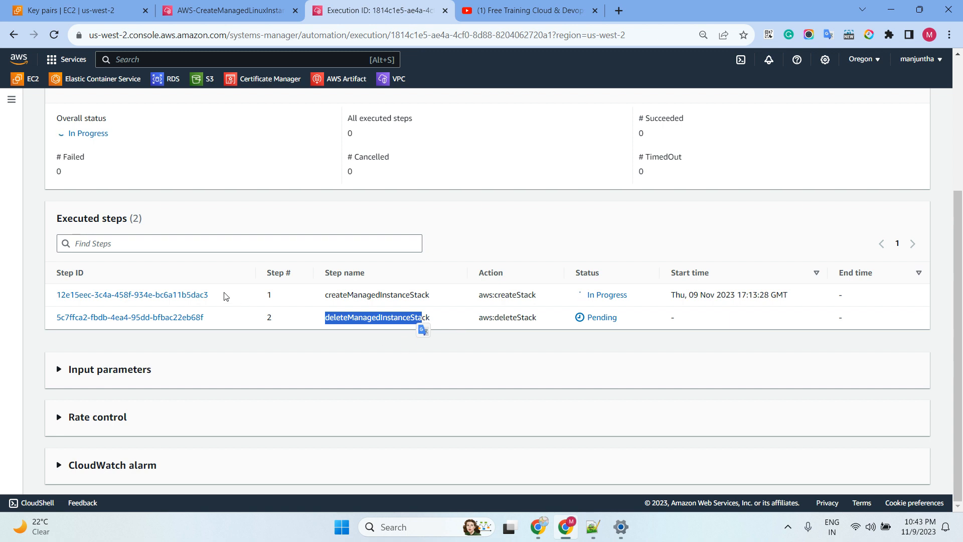
# - Open the details of both executed steps in separate browser tabs and show those of createManagedInstanceStack
pyautogui.middleClick(189, 295)
pyautogui.middleClick(187, 323)
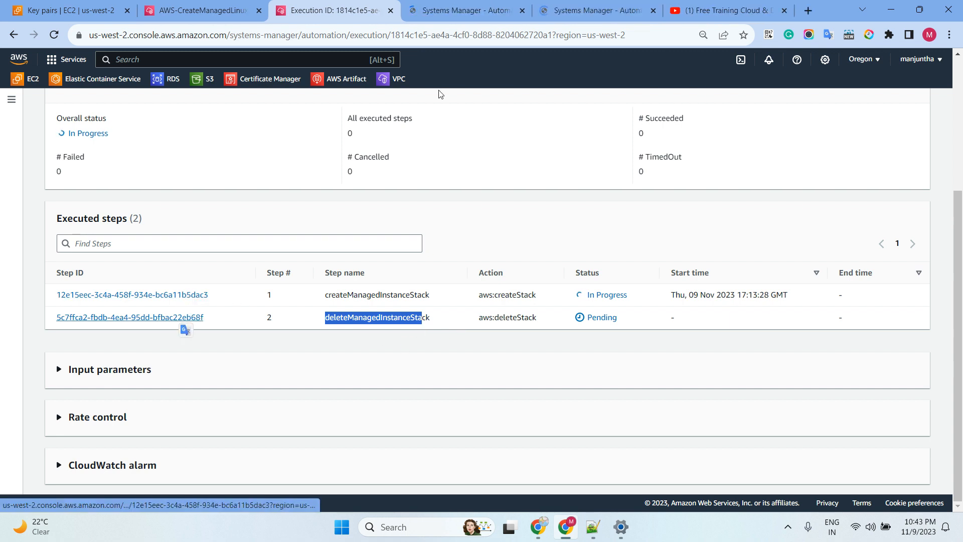
pyautogui.click(459, 11)
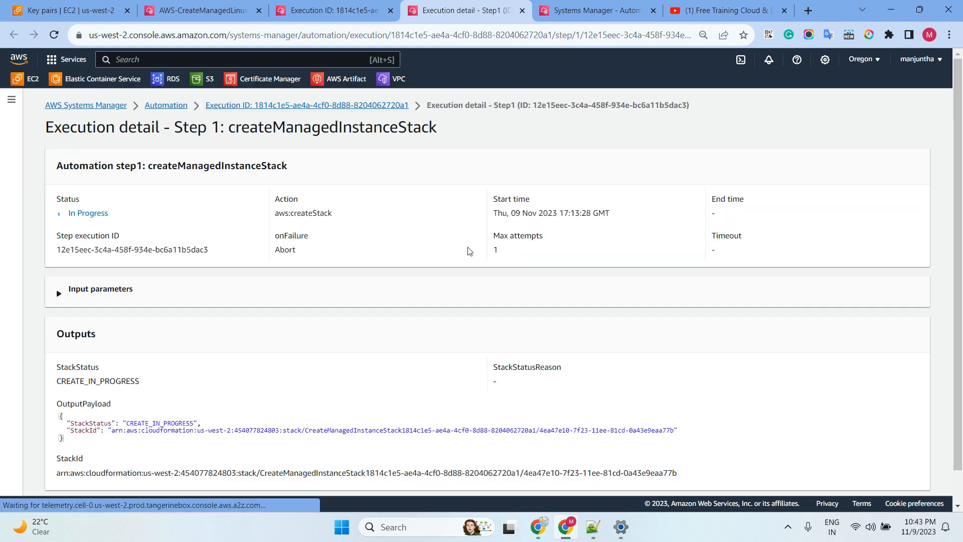
# - Expand the input parameters of createManagedInstanceStack and read through its parameters, stack template and outputs
pyautogui.click(151, 296)
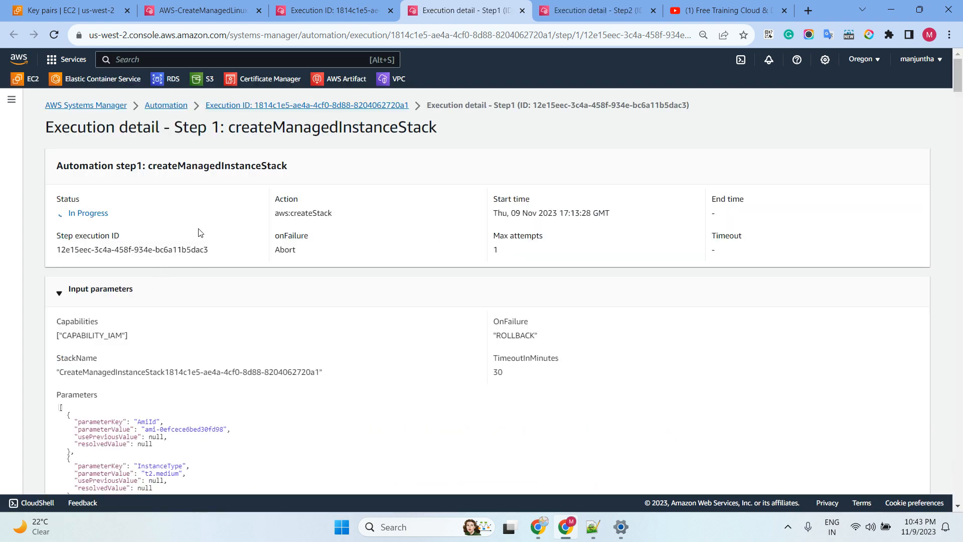
pyautogui.scroll(-5, 239, 239)
pyautogui.scroll(-1, 238, 241)
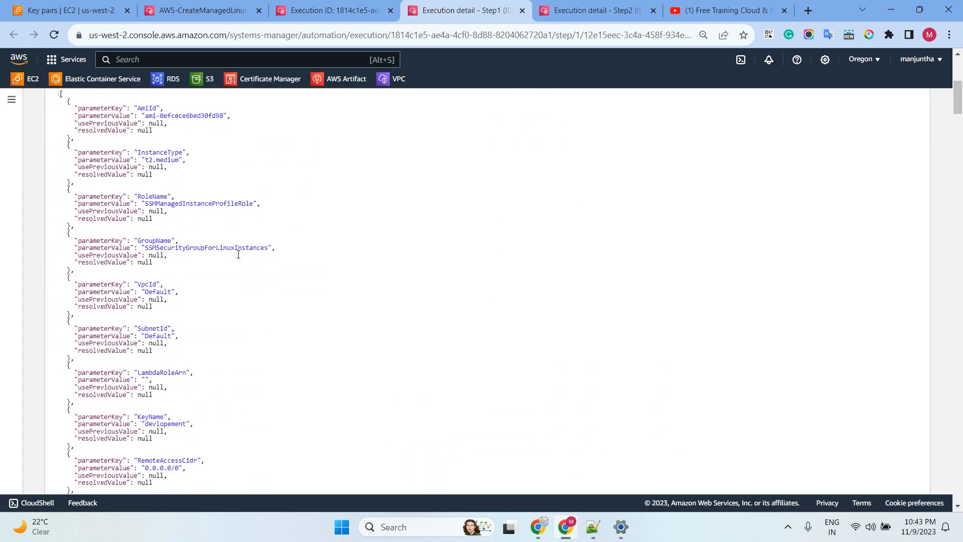
pyautogui.scroll(3, 231, 248)
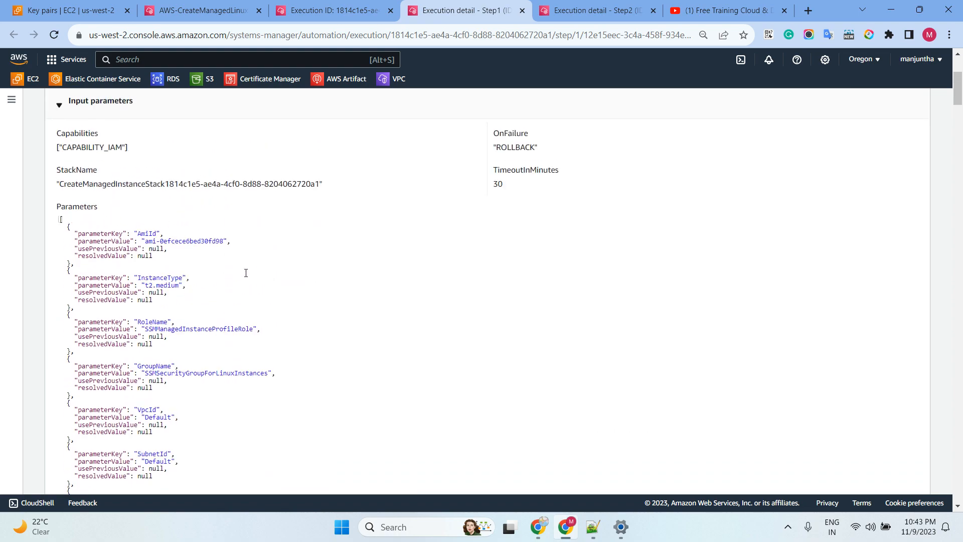
pyautogui.scroll(-20, 245, 273)
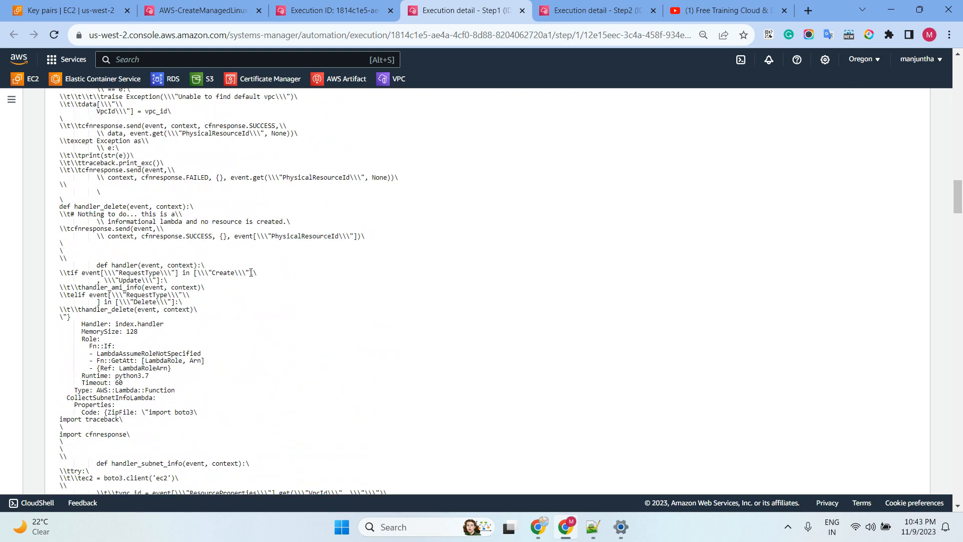
pyautogui.scroll(-20, 250, 272)
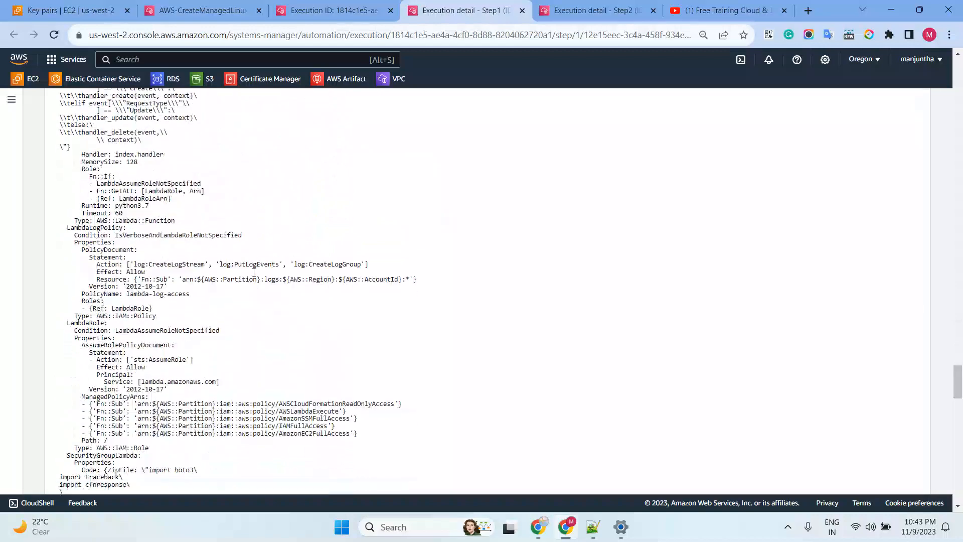
pyautogui.scroll(-20, 254, 272)
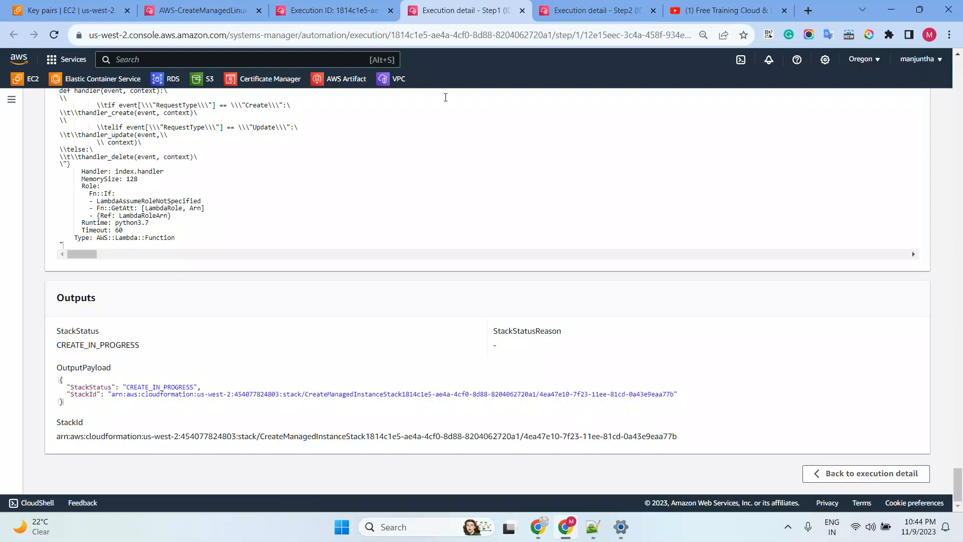
# - Close the Step 1 execution detail and view the details of the deleteManagedInstanceStack step
pyautogui.click(346, 11)
pyautogui.click(466, 10)
pyautogui.click(522, 10)
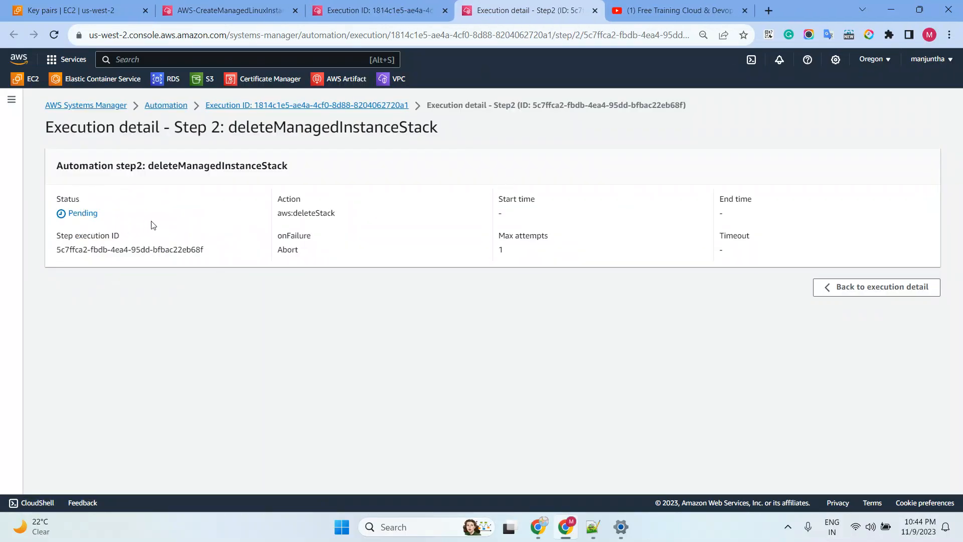
# - Close the Step 2 detail tab, reload the Linux automation execution page and check the status of its executed steps
pyautogui.click(595, 10)
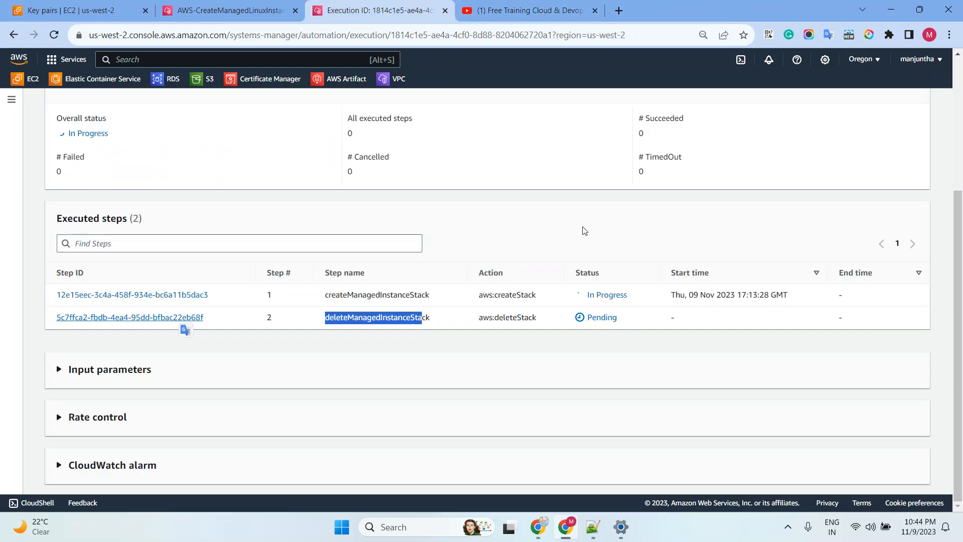
pyautogui.scroll(4, 583, 230)
pyautogui.scroll(-4, 633, 215)
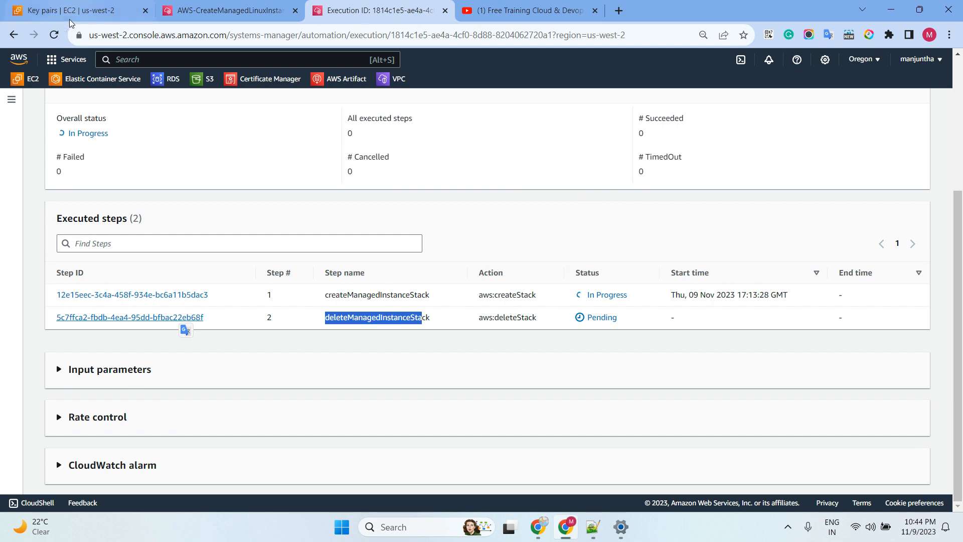
pyautogui.click(55, 34)
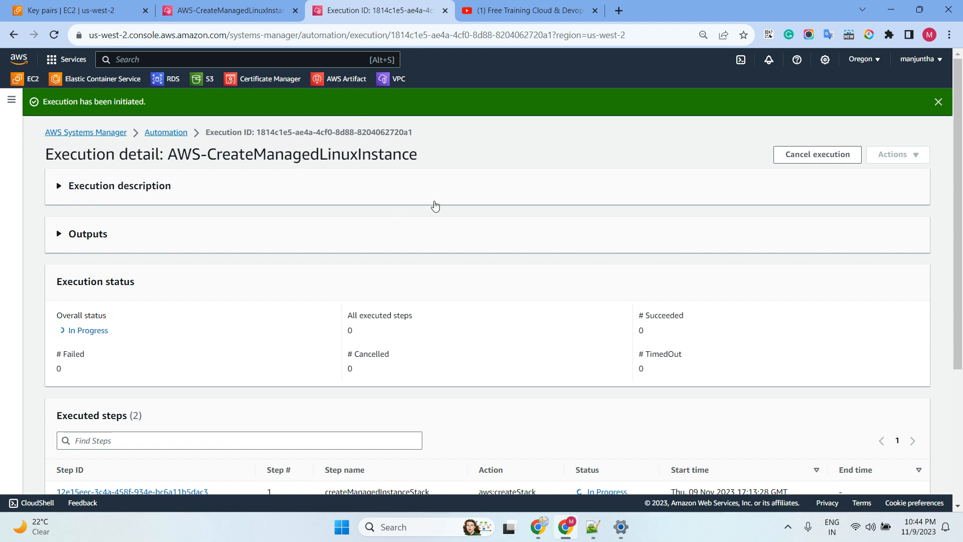
pyautogui.scroll(-4, 483, 185)
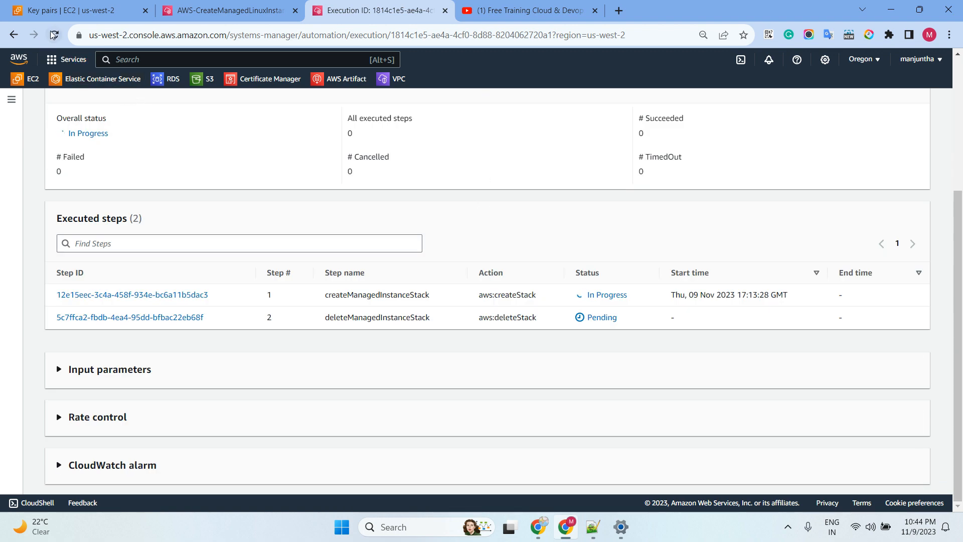
# - Switch from the EC2 key pairs to the Instances list and refresh it
pyautogui.click(75, 10)
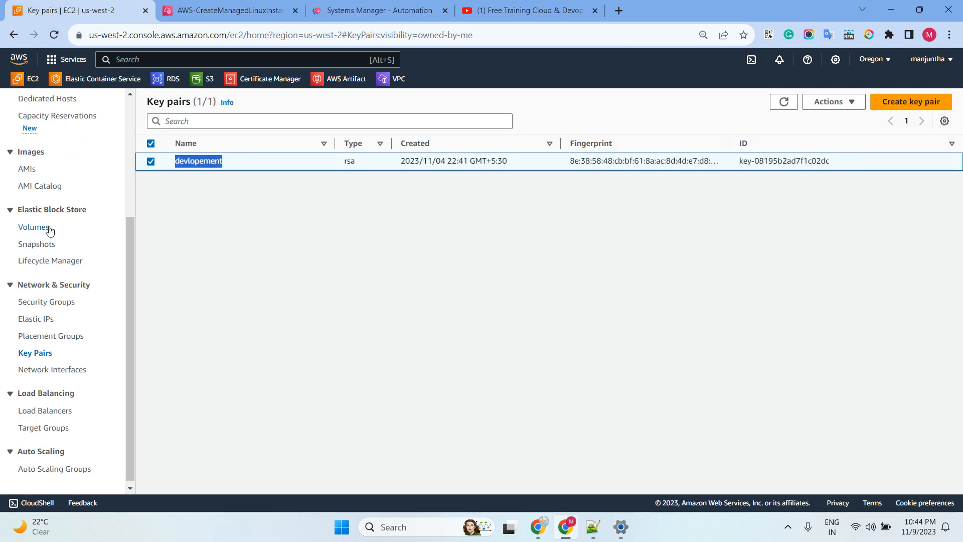
pyautogui.scroll(4, 58, 223)
pyautogui.click(39, 180)
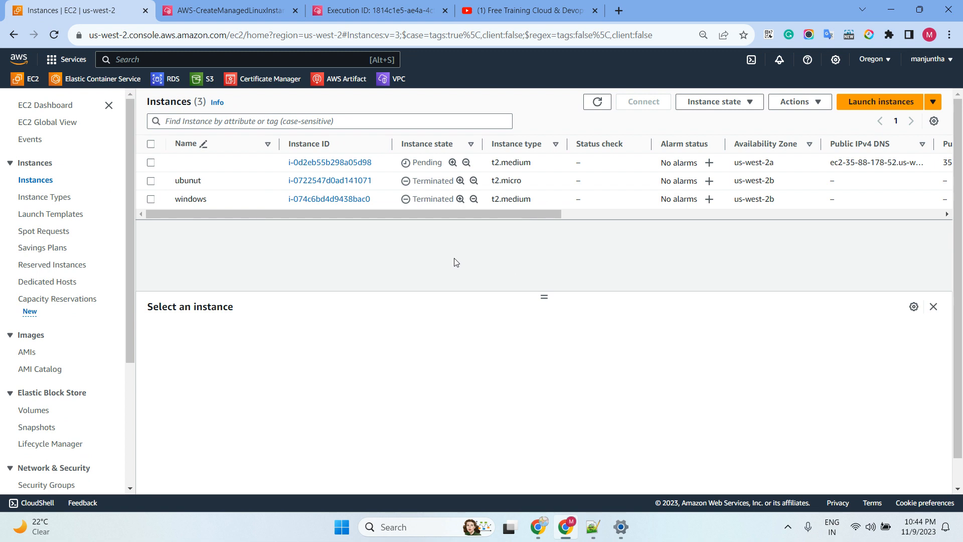
pyautogui.doubleClick(597, 101)
pyautogui.click(871, 530)
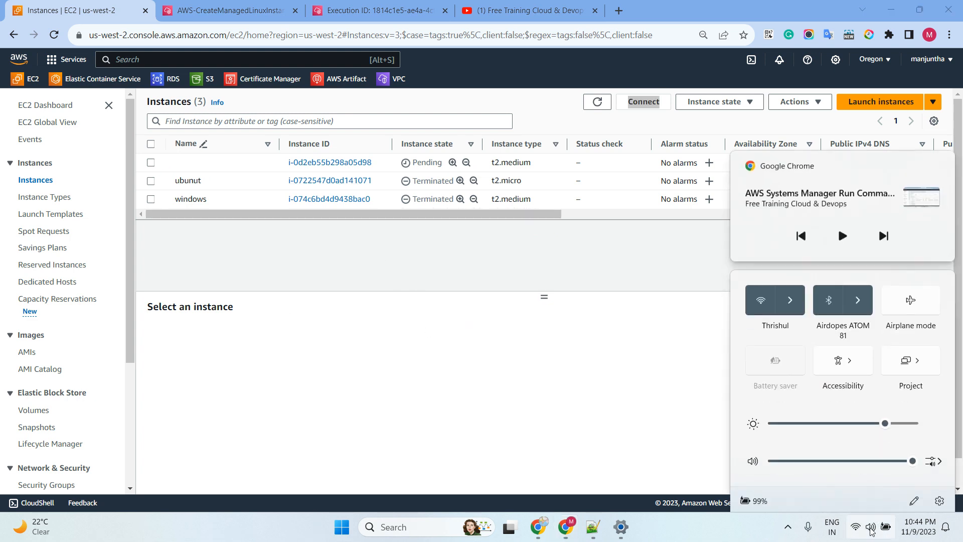
pyautogui.click(937, 450)
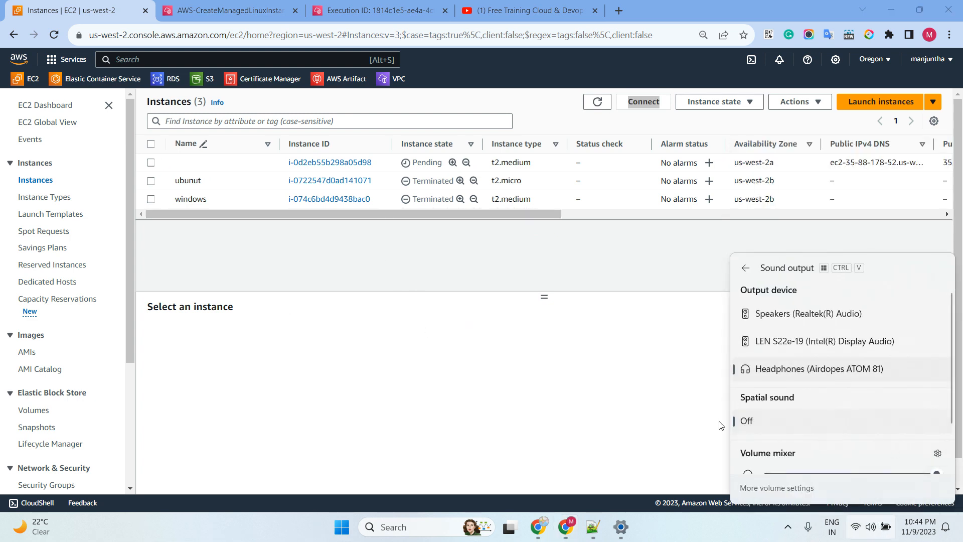
pyautogui.click(547, 372)
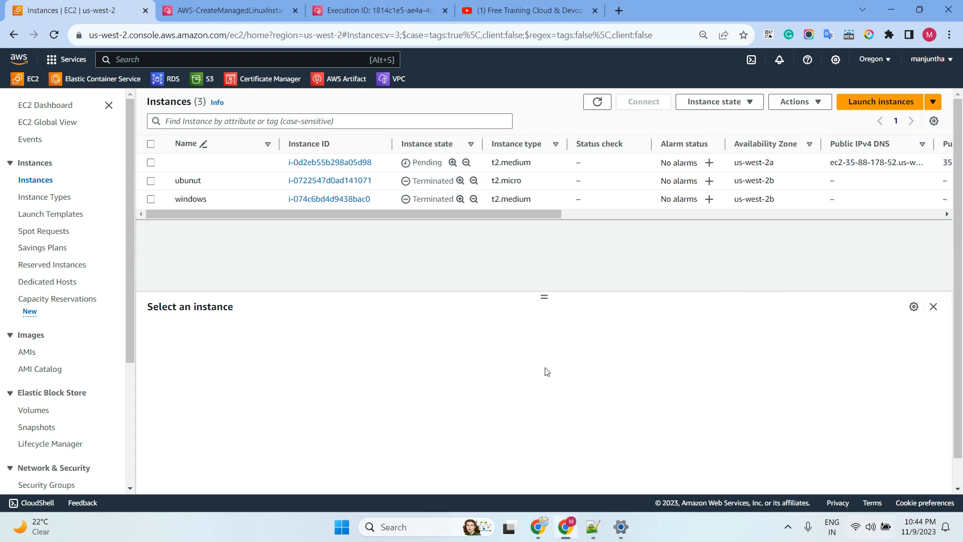
# - Refresh the instances list and name the unnamed t2.medium instance linux
pyautogui.doubleClick(596, 102)
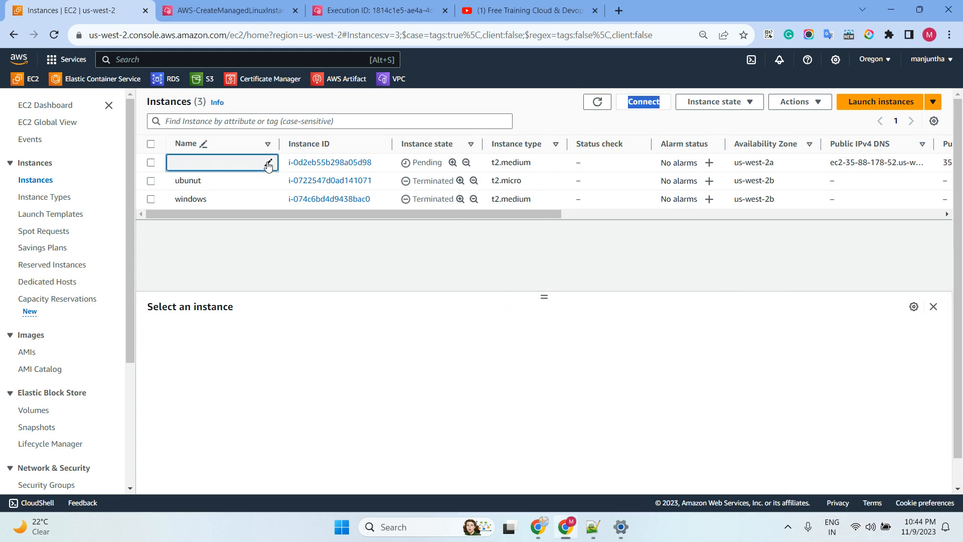
pyautogui.click(225, 163)
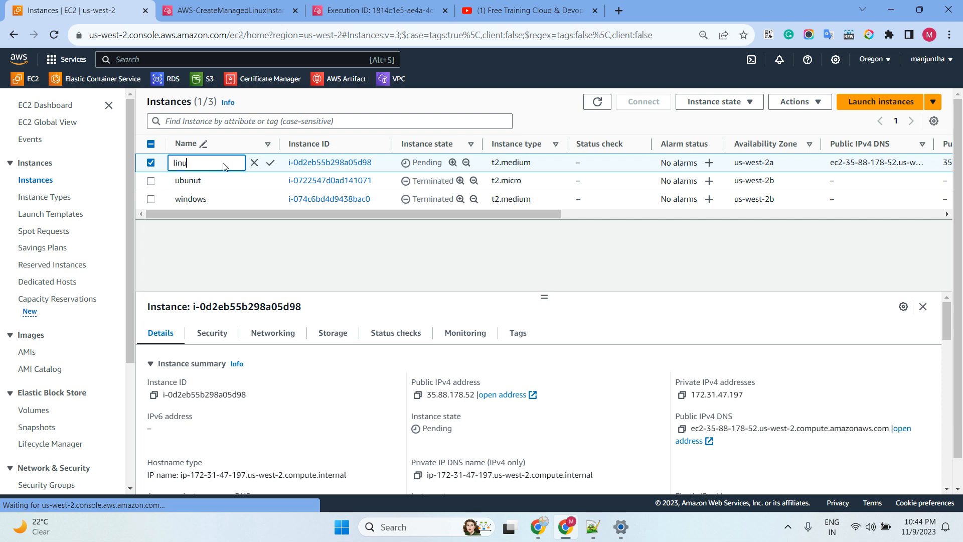
pyautogui.click(304, 249)
pyautogui.hotkey('alt', 'Tab')
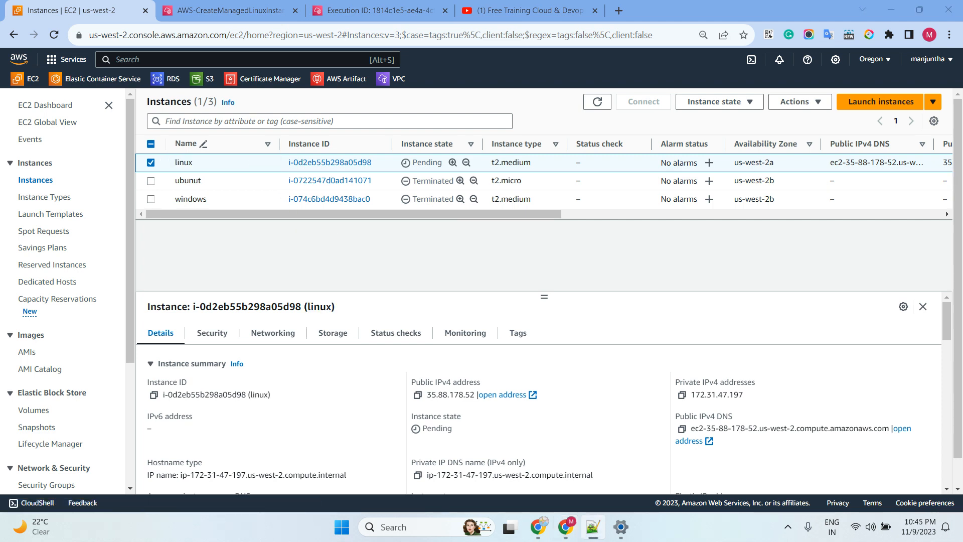
# - Return to the AWS-CreateManagedLinuxInstance execution detail, reload it and check its overall and step statuses
pyautogui.click(373, 10)
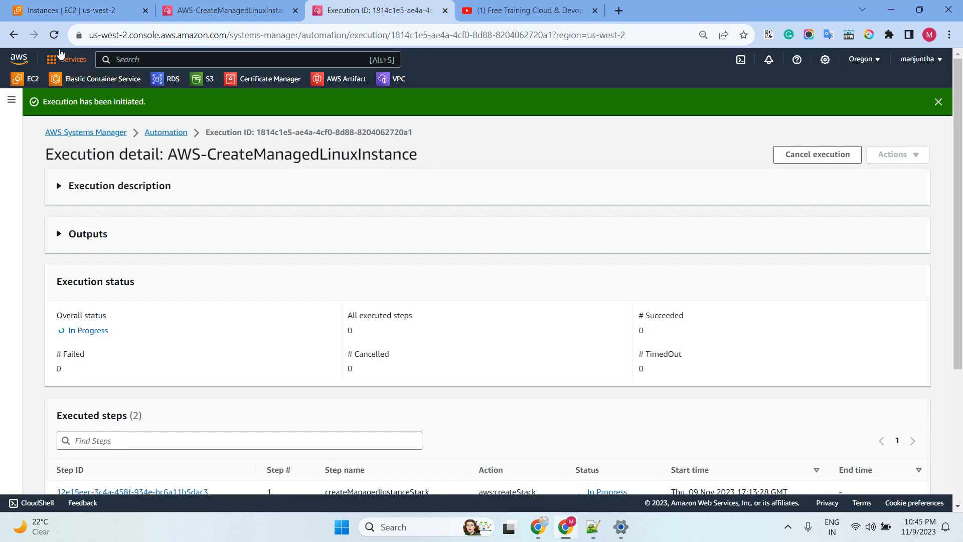
pyautogui.click(54, 34)
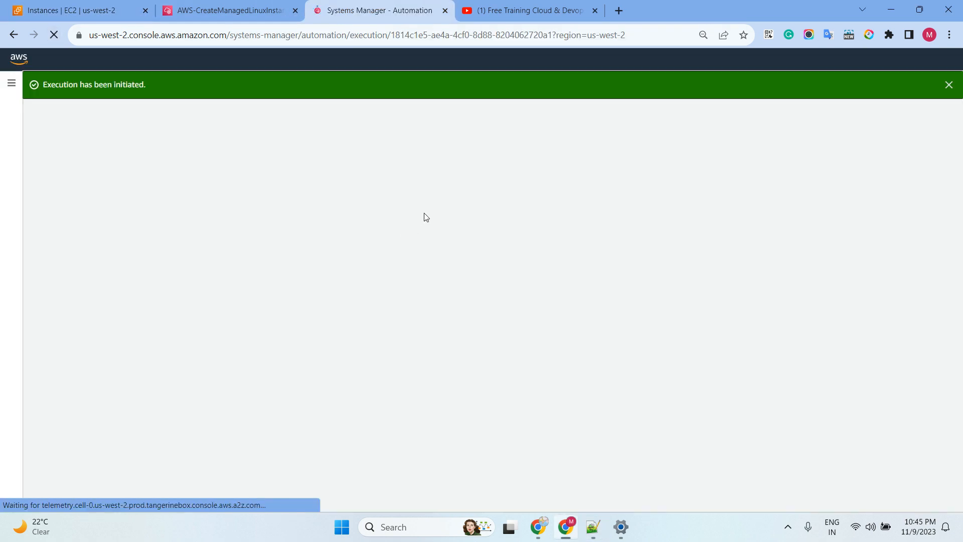
pyautogui.scroll(-4, 424, 215)
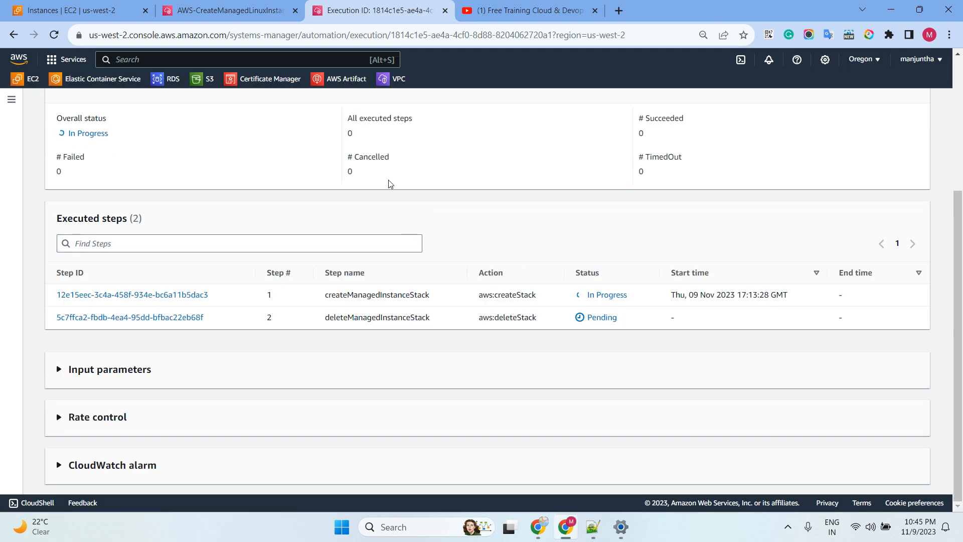
pyautogui.scroll(4, 388, 180)
# - Go back to the Systems Manager documents list and search all documents for AWS-CreateManagedWindowsInstance
pyautogui.click(235, 10)
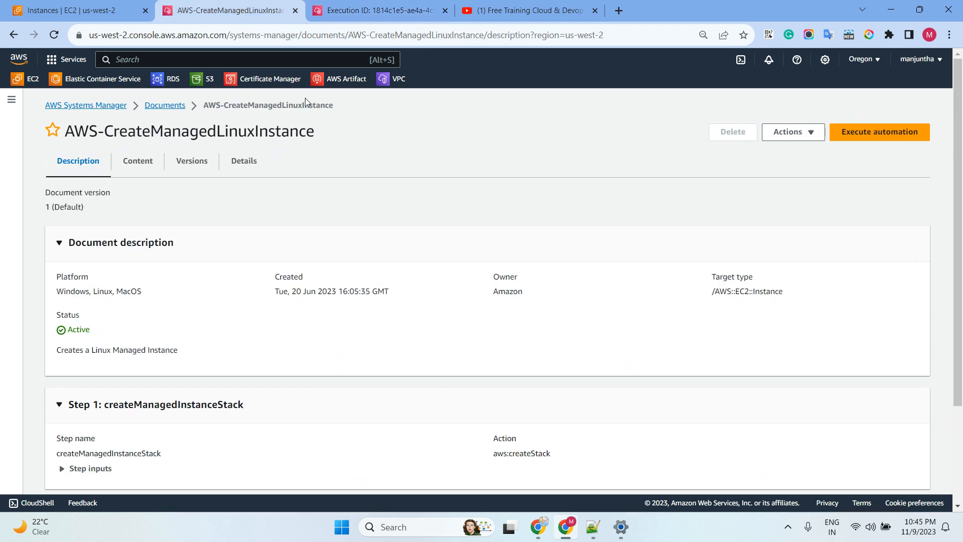
pyautogui.click(179, 106)
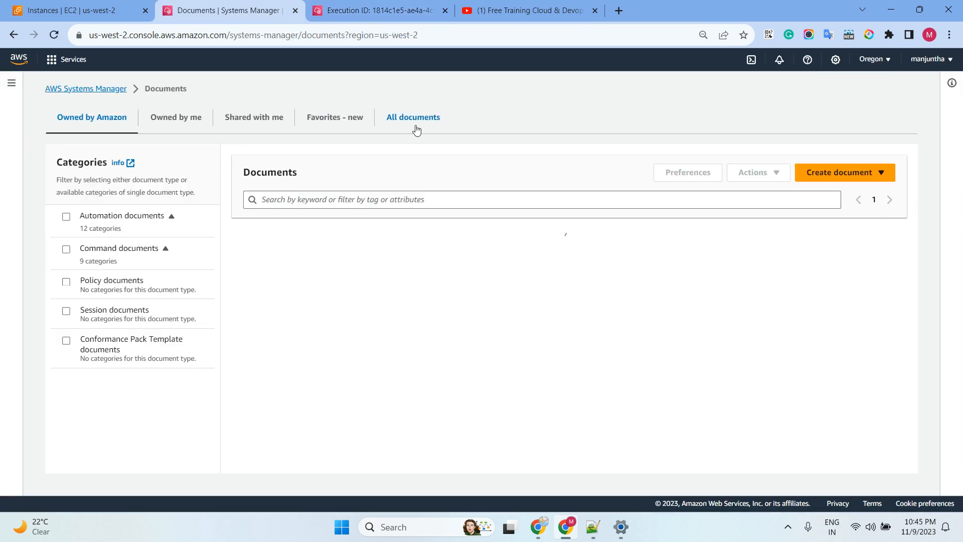
pyautogui.click(412, 135)
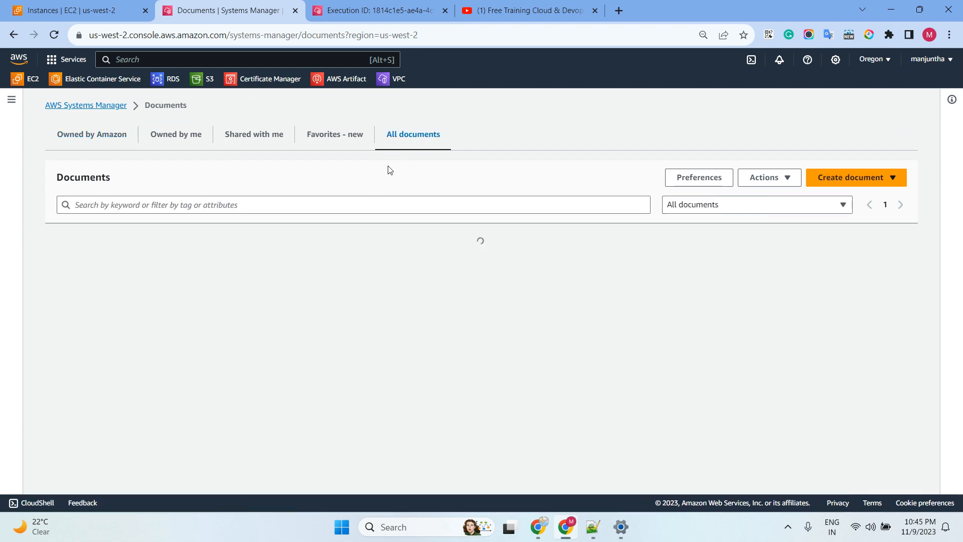
pyautogui.click(313, 205)
pyautogui.write('AWS-CreateManagedWindowsInstance')
pyautogui.press('Return')
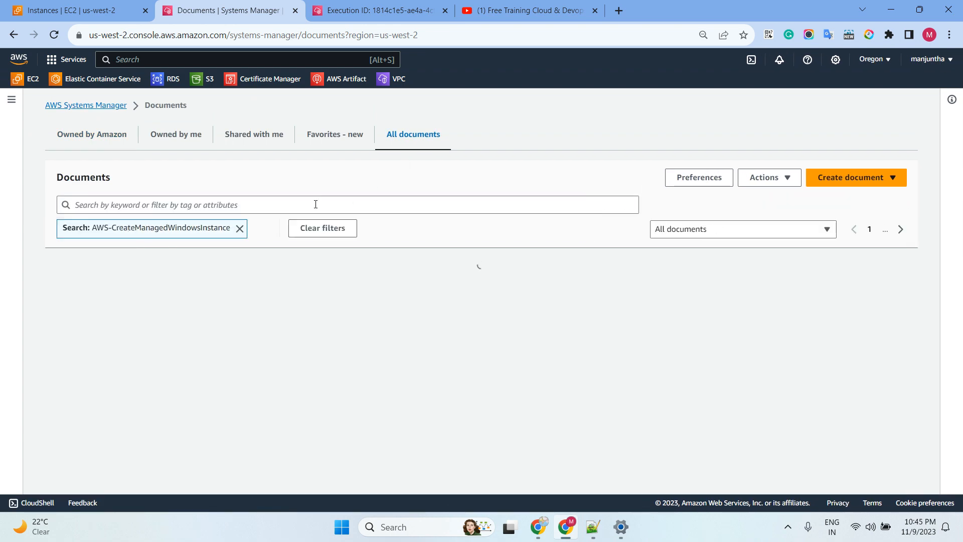
# - Recheck the Linux execution's executed steps and return to the document search results
pyautogui.hotkey('ctrl', 'Tab')
pyautogui.scroll(-4, 477, 182)
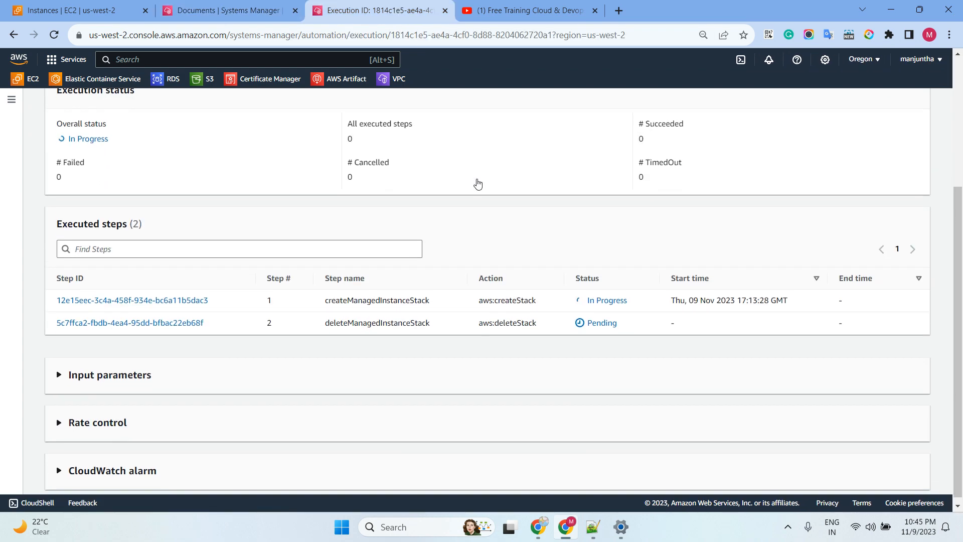
pyautogui.click(286, 12)
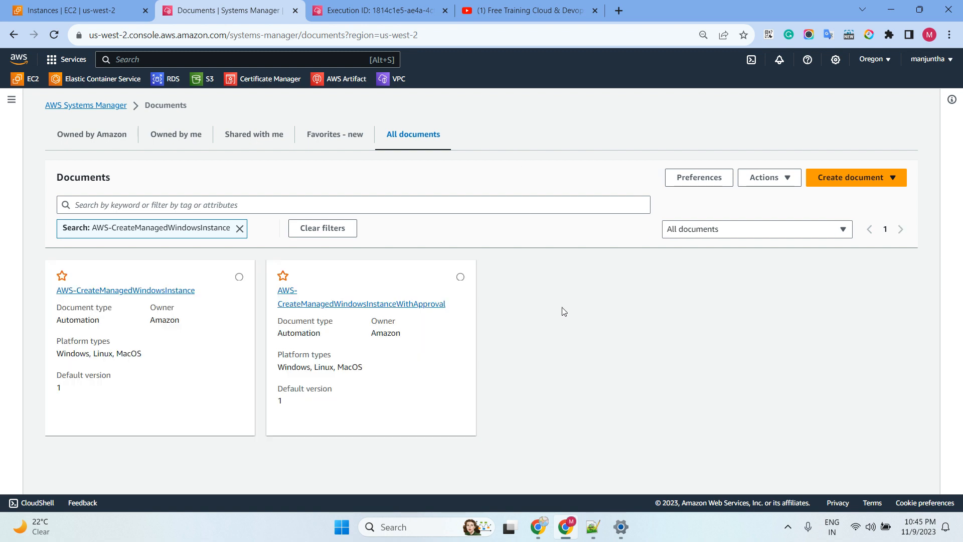
# - Open the AWS-CreateManagedWindowsInstance document, bring up its Execute automation form and highlight the Windows image path in AmiId
pyautogui.click(156, 291)
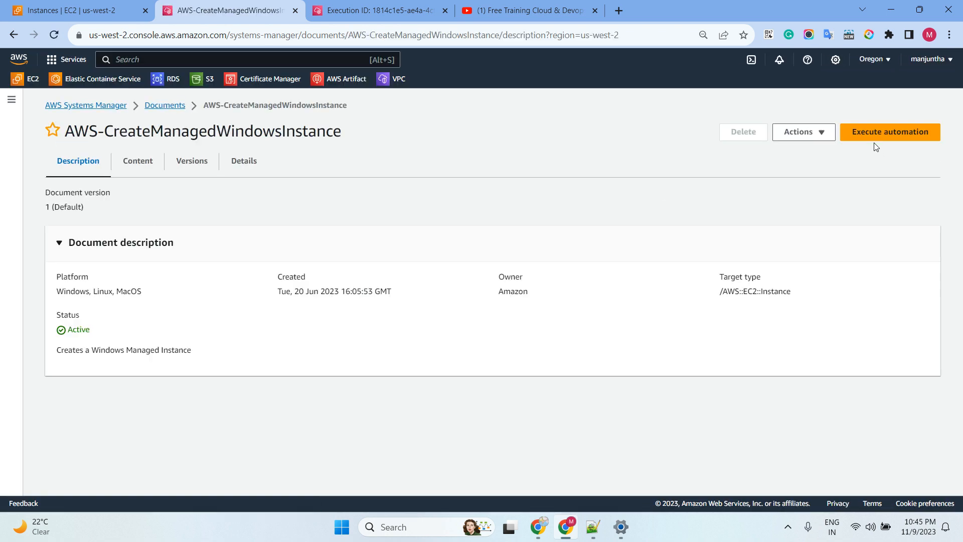
pyautogui.click(873, 131)
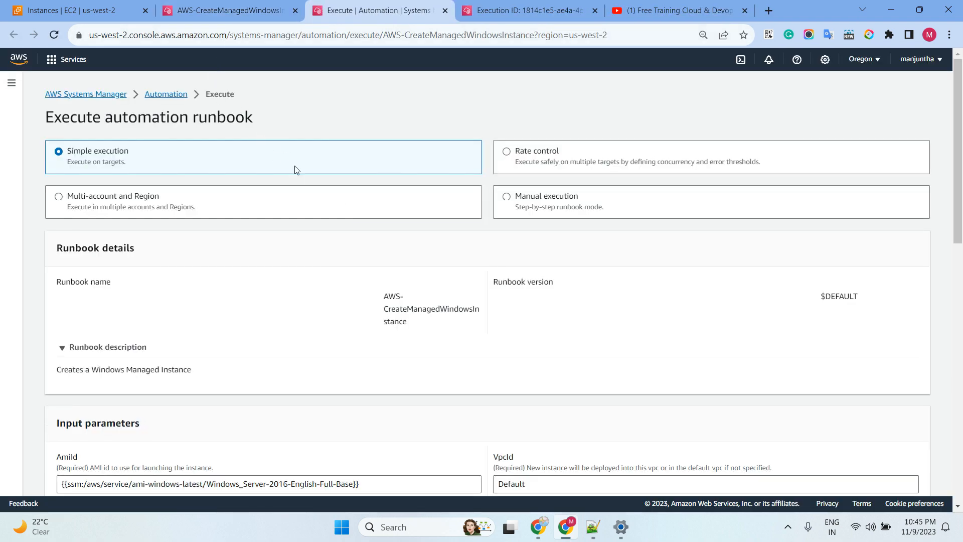
pyautogui.scroll(-5, 176, 253)
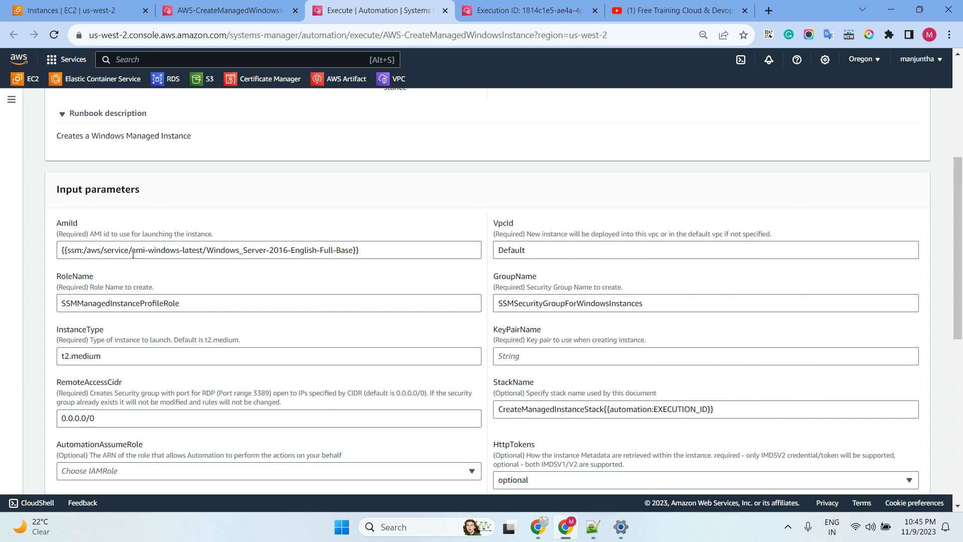
pyautogui.moveTo(104, 250); pyautogui.dragTo(259, 249)
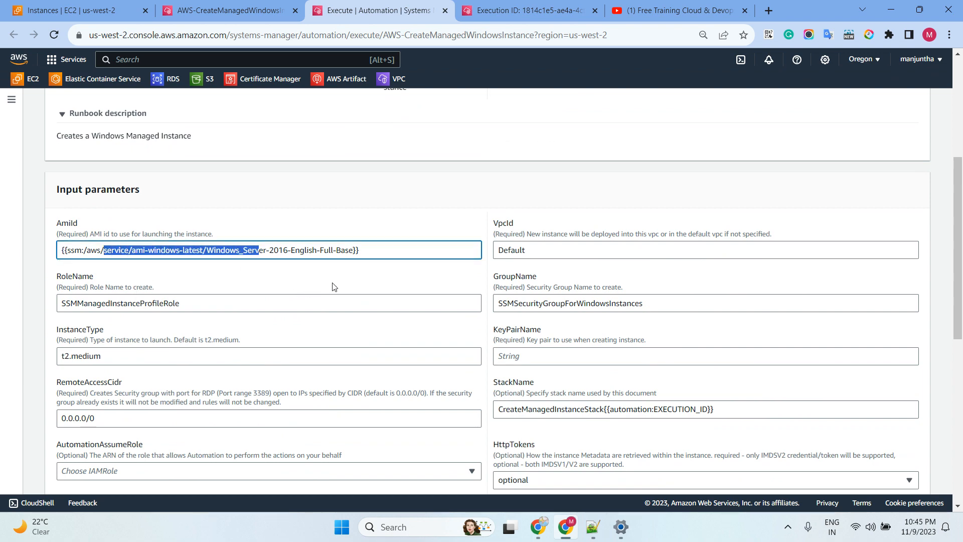
# - Copy the name of the key pair assigned at launch from the linux instance's details in EC2
pyautogui.click(75, 11)
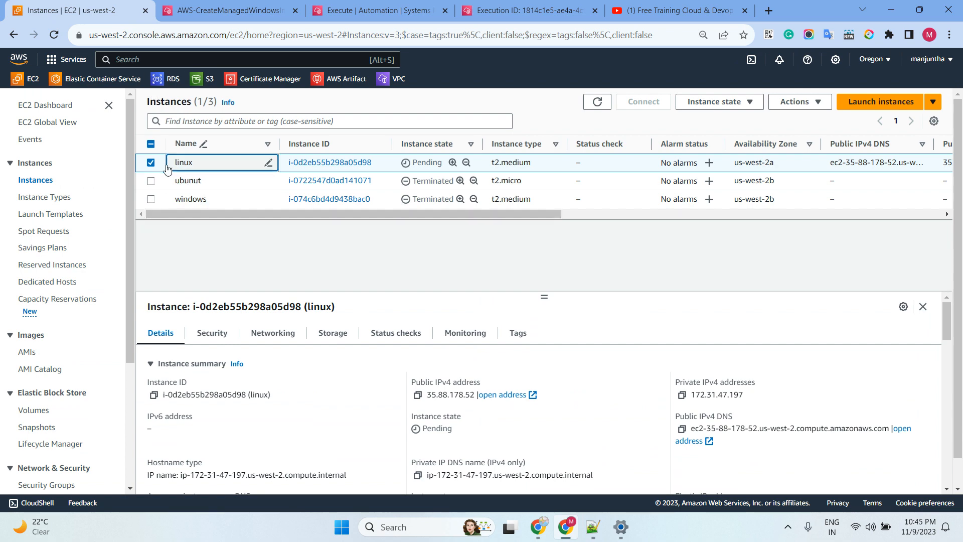
pyautogui.scroll(-2, 343, 362)
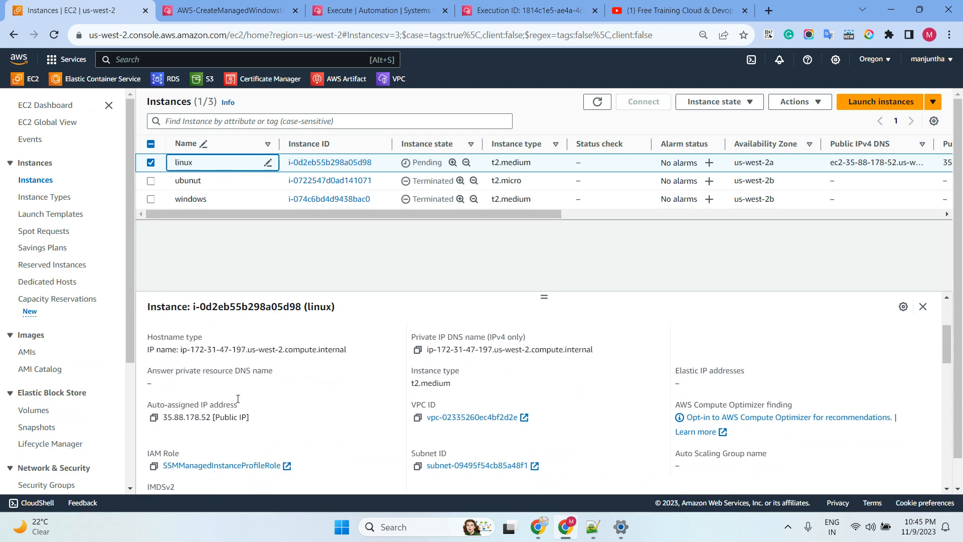
pyautogui.scroll(-3, 241, 400)
pyautogui.scroll(-3, 418, 383)
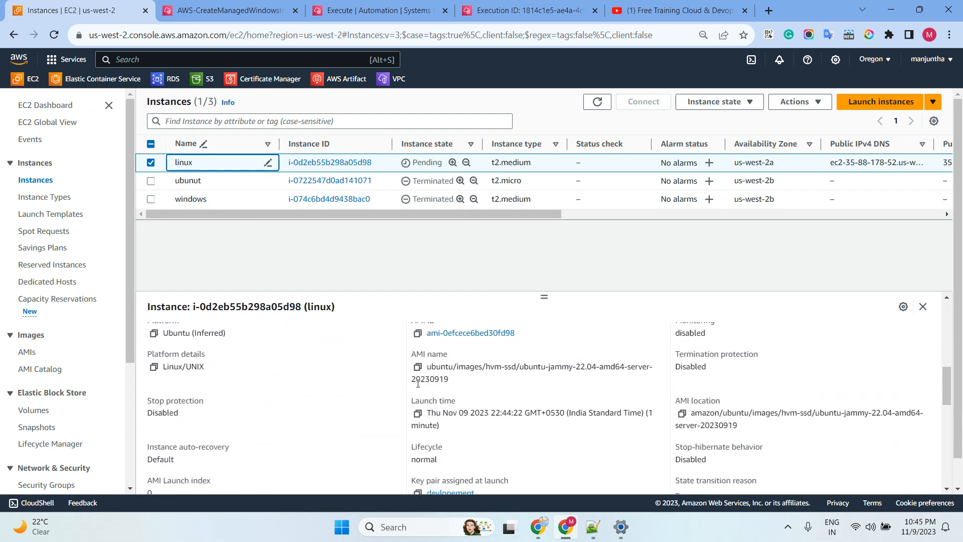
pyautogui.scroll(8, 417, 383)
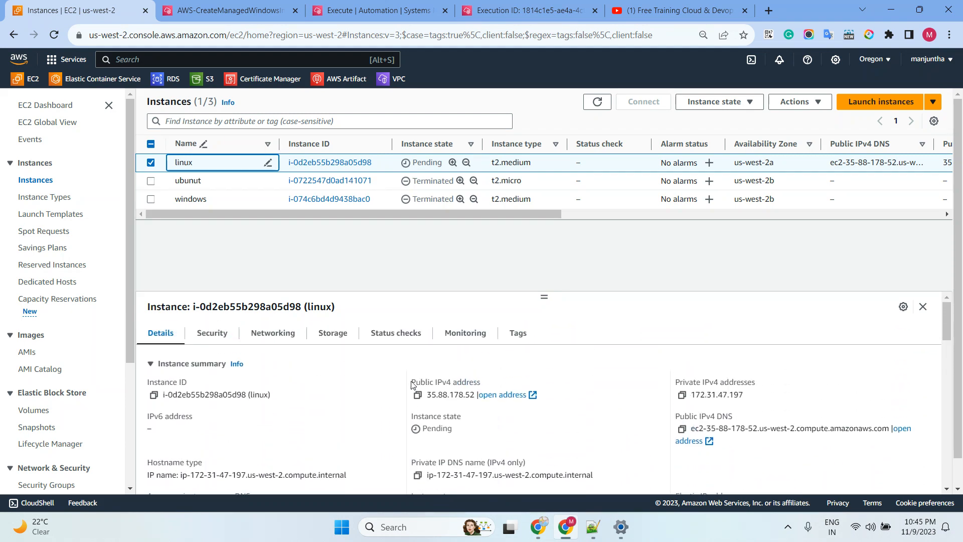
pyautogui.scroll(-7, 391, 386)
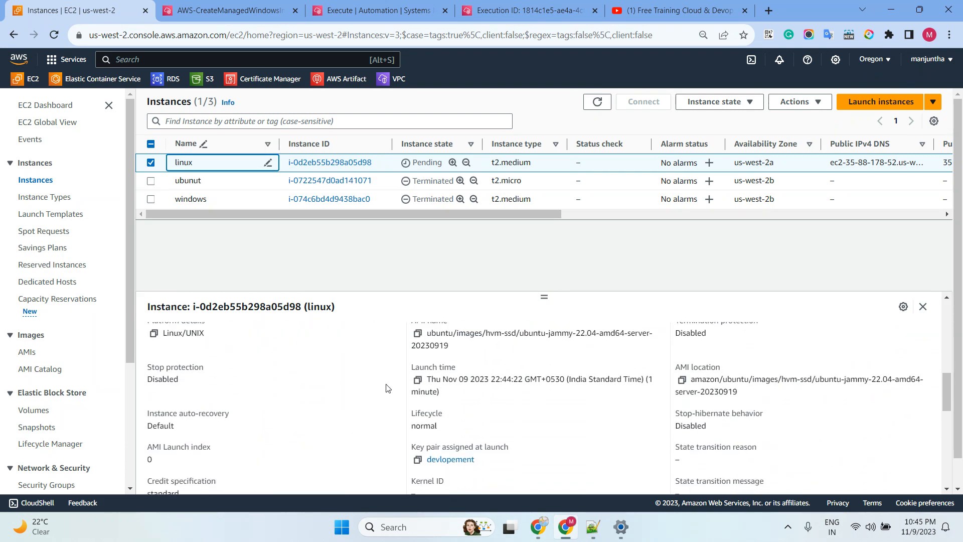
pyautogui.scroll(-3, 387, 387)
pyautogui.scroll(1, 388, 388)
pyautogui.click(417, 339)
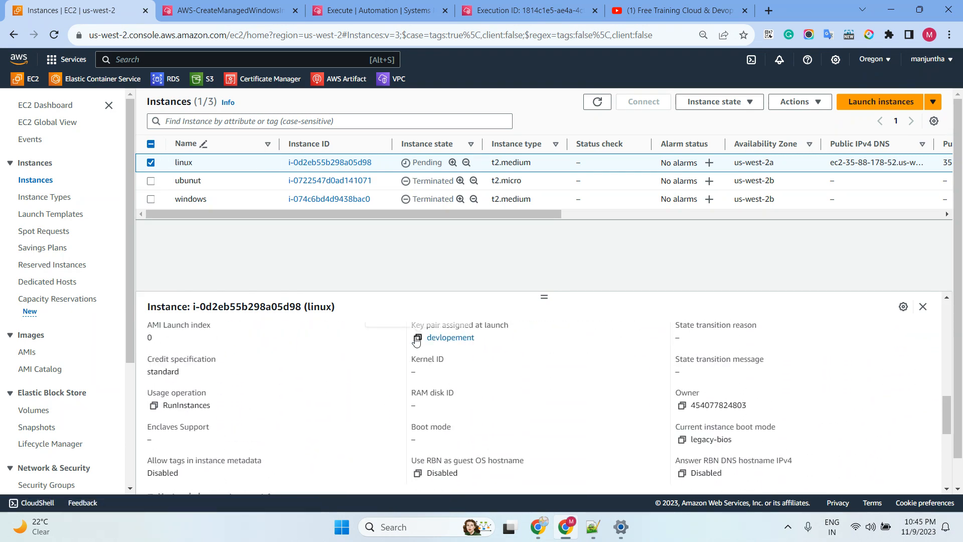
# - Set the Windows runbook's KeyPairName to devlopement and review the input parameters, highlighting the Windows Server 2016 image in AmiId
pyautogui.click(359, 5)
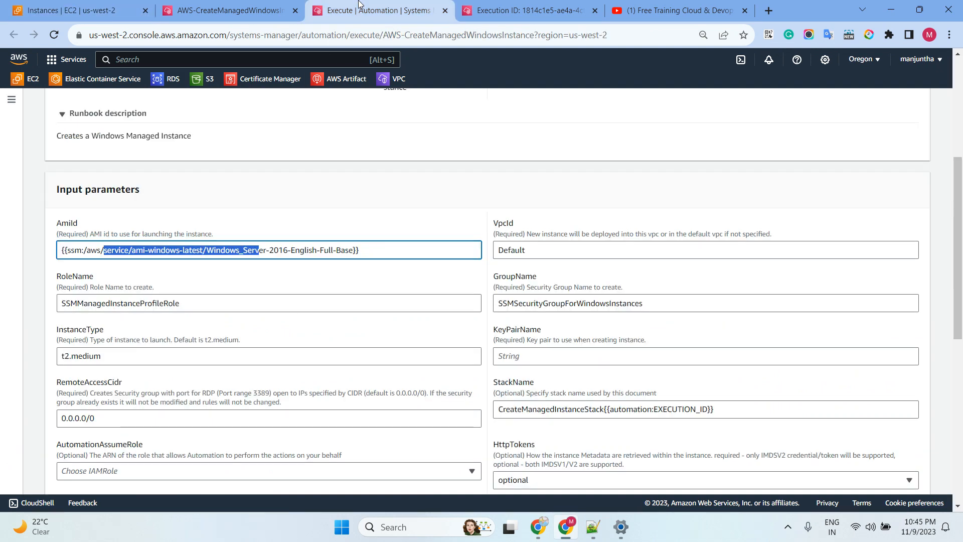
pyautogui.click(508, 352)
pyautogui.hotkey('ctrl', 'v')
pyautogui.scroll(-3, 555, 261)
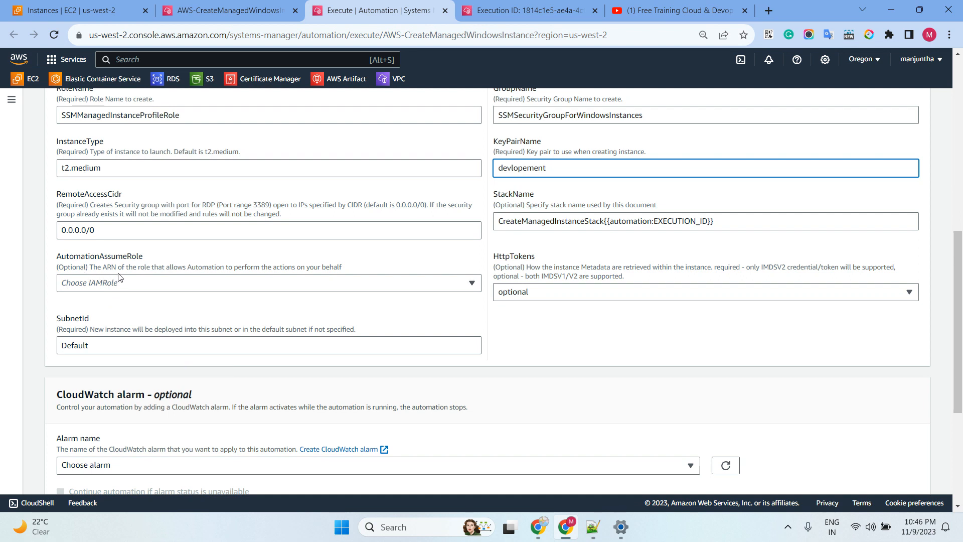
pyautogui.scroll(3, 82, 218)
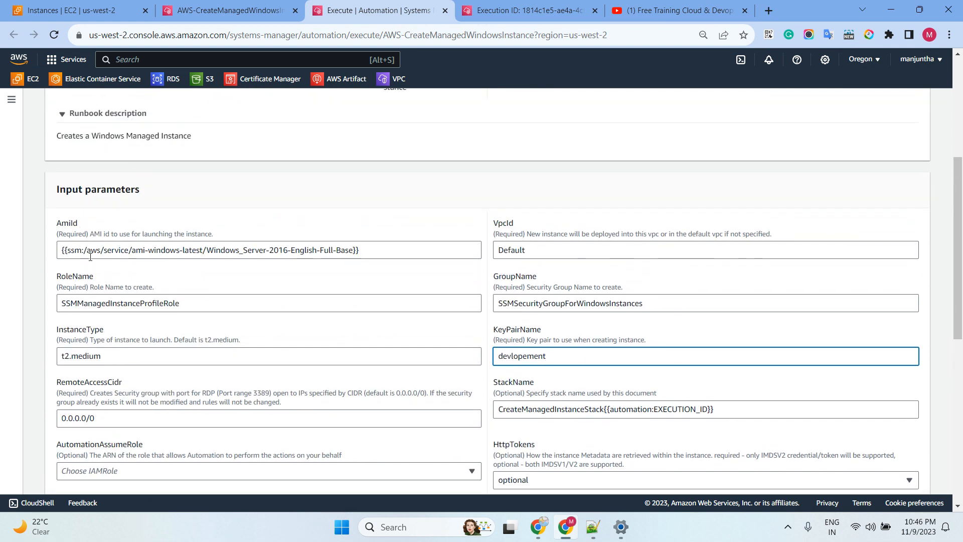
pyautogui.moveTo(170, 250); pyautogui.dragTo(307, 250)
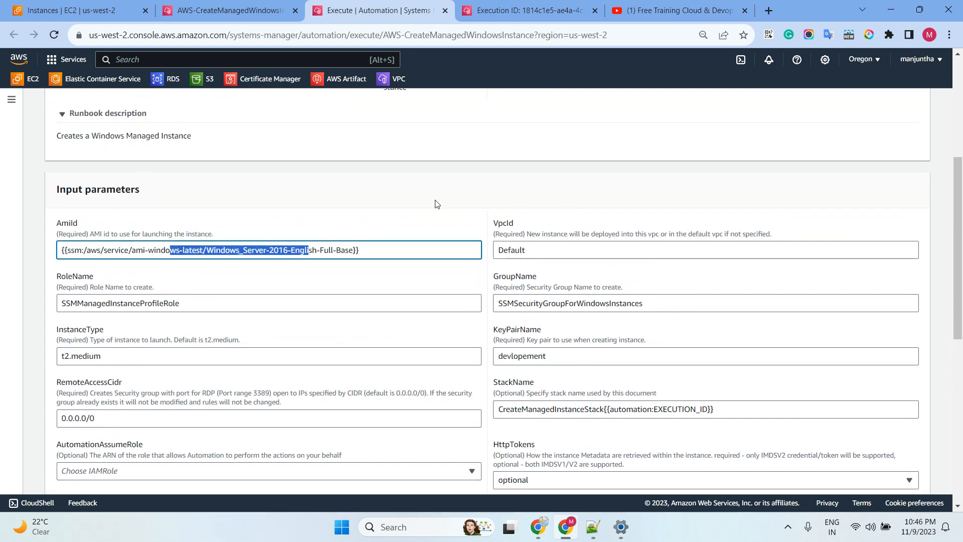
# - Execute the AWS-CreateManagedWindowsInstance runbook and highlight the createManagedInstanceStack step name among its executed steps
pyautogui.click(435, 142)
pyautogui.scroll(-10, 453, 228)
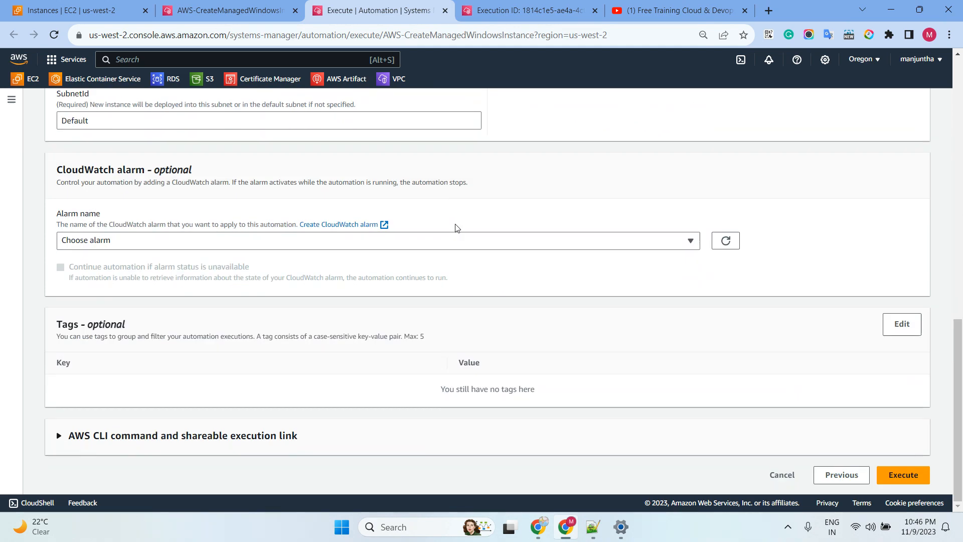
pyautogui.click(903, 474)
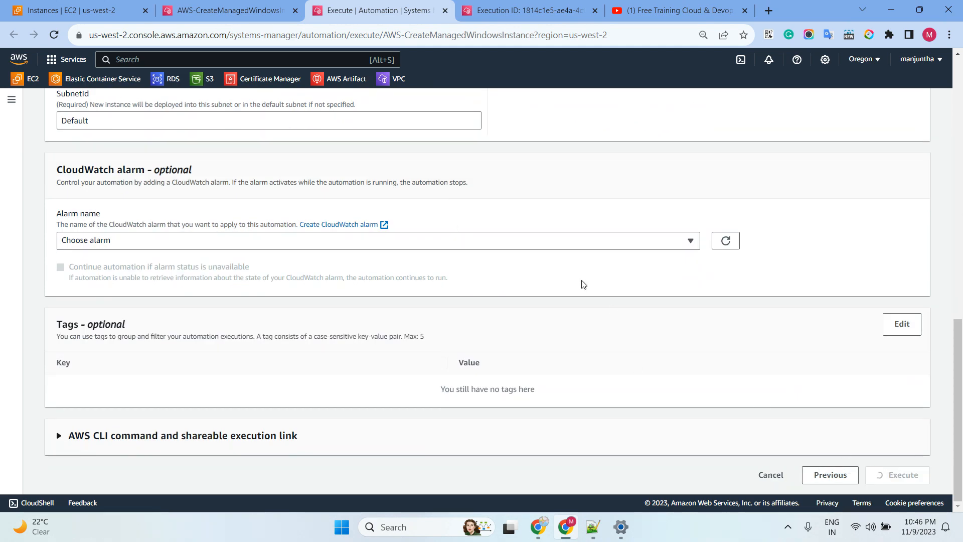
pyautogui.scroll(-4, 695, 341)
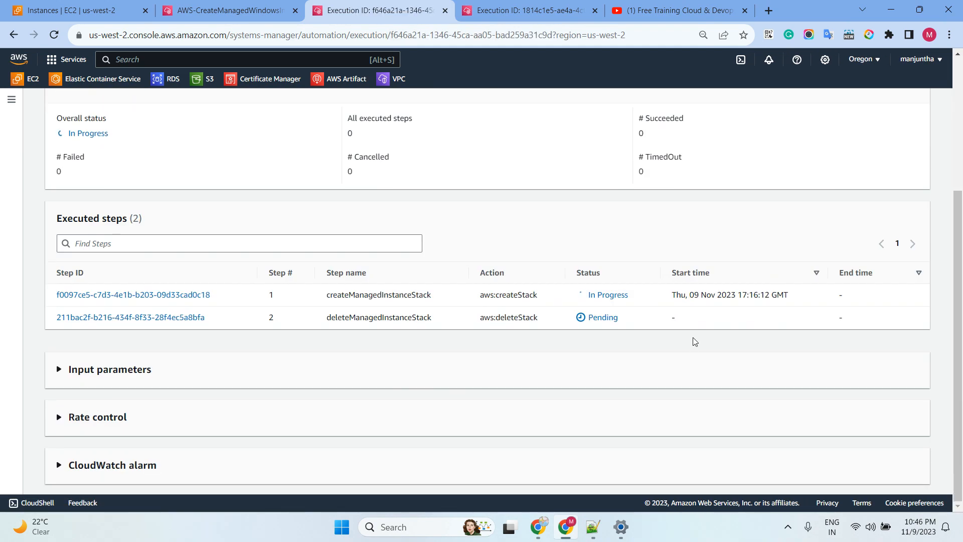
pyautogui.moveTo(321, 298); pyautogui.dragTo(431, 296)
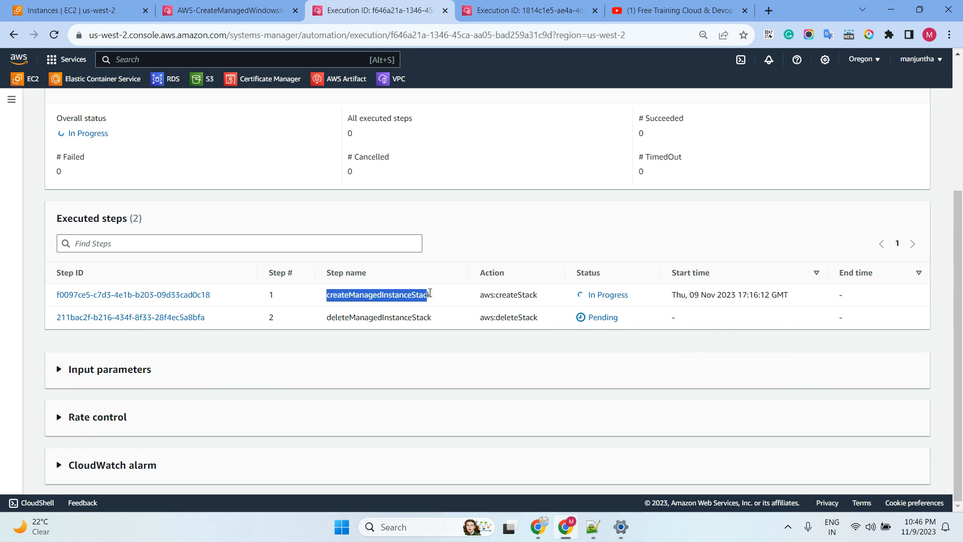
# - Refresh the EC2 instances list repeatedly to check for the new Windows instance
pyautogui.click(57, 11)
pyautogui.doubleClick(599, 104)
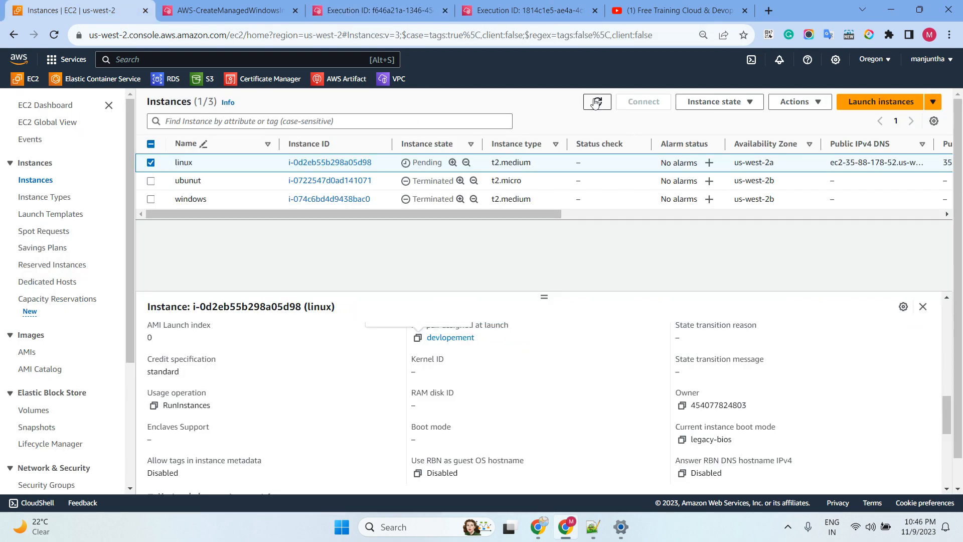
pyautogui.click(601, 108)
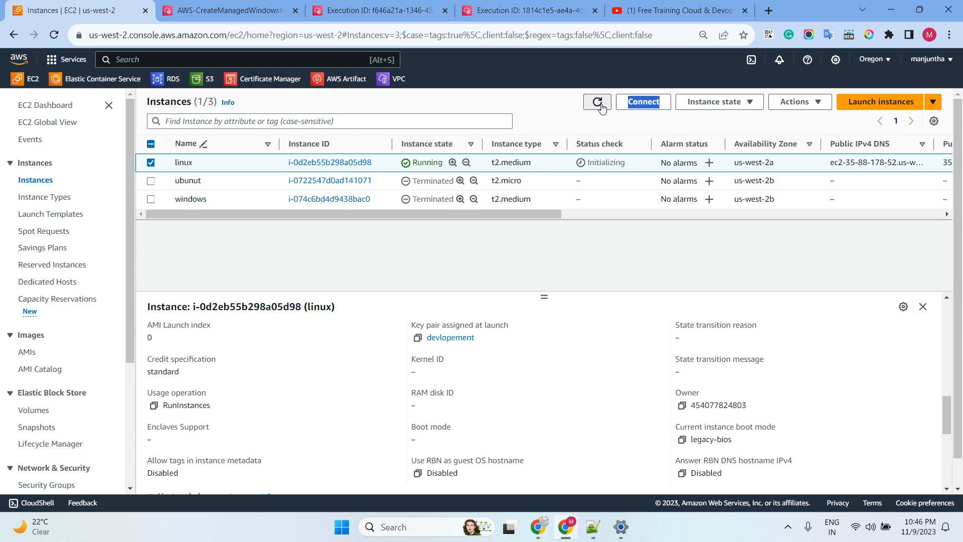
pyautogui.click(601, 108)
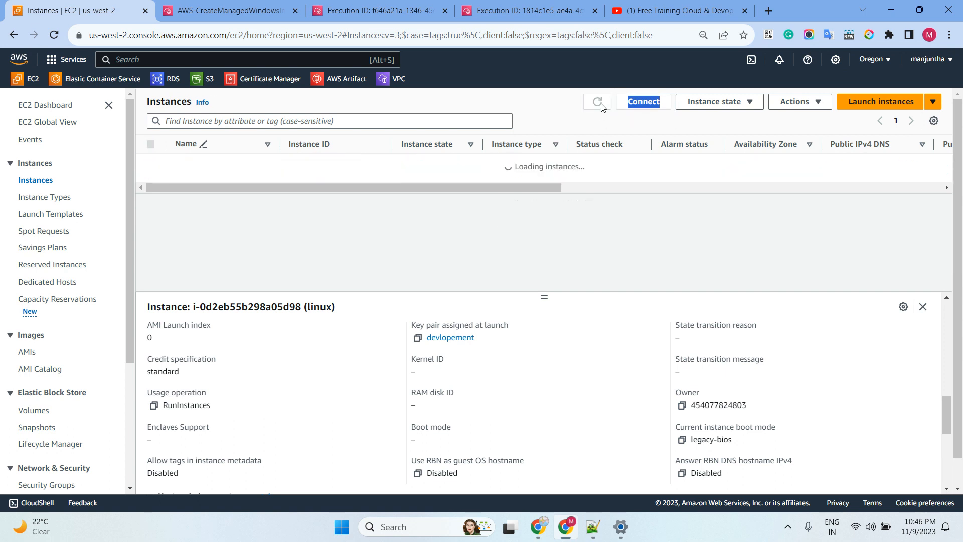
pyautogui.click(602, 108)
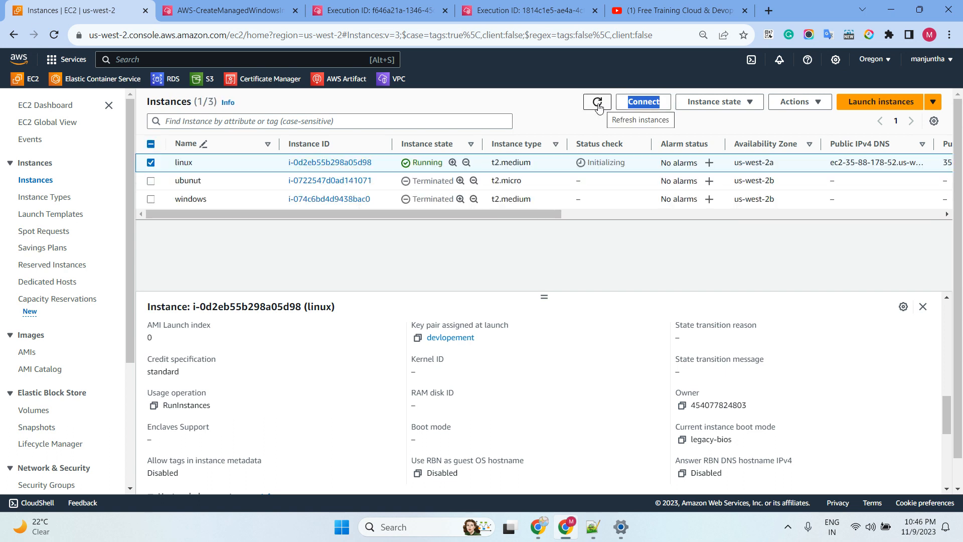
# - Reload the AWS-CreateManagedLinuxInstance execution details and check the status of its executed steps
pyautogui.click(365, 11)
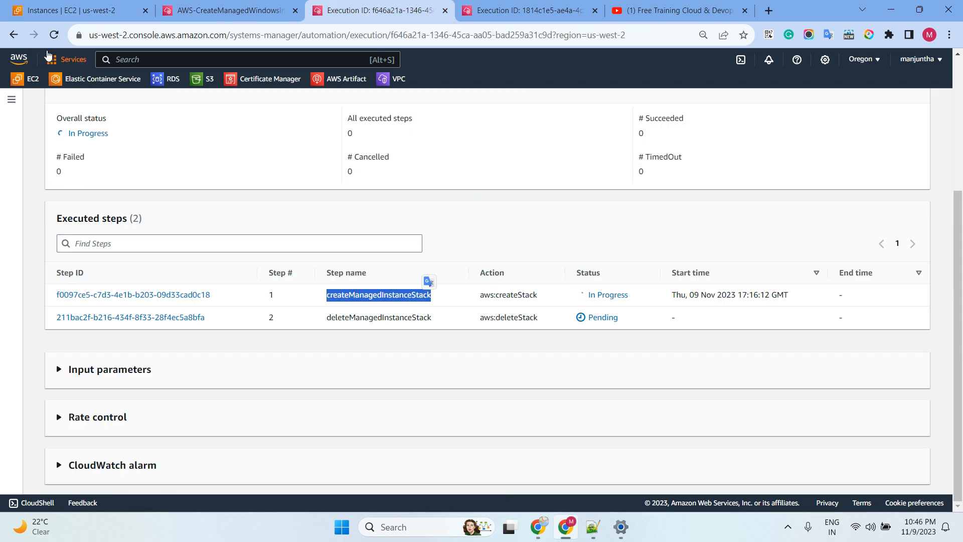
pyautogui.click(528, 16)
pyautogui.press('F5')
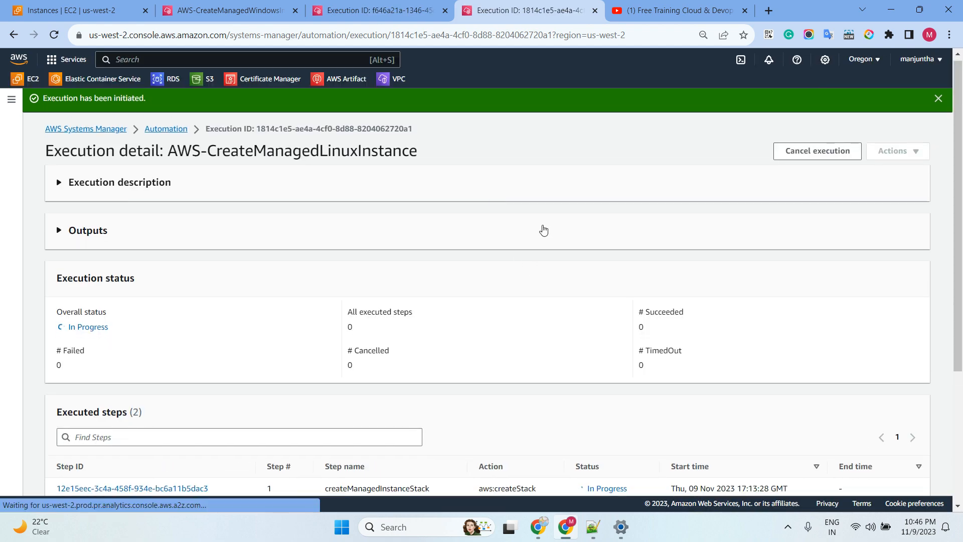
pyautogui.scroll(-3, 544, 241)
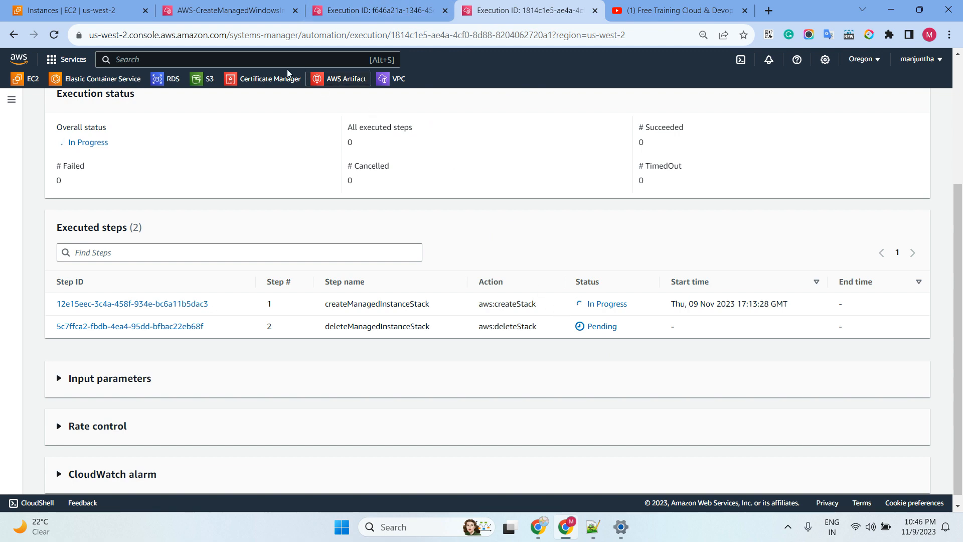
# - Return to the EC2 instances list and refresh it to recheck the instance states
pyautogui.click(226, 10)
pyautogui.click(116, 13)
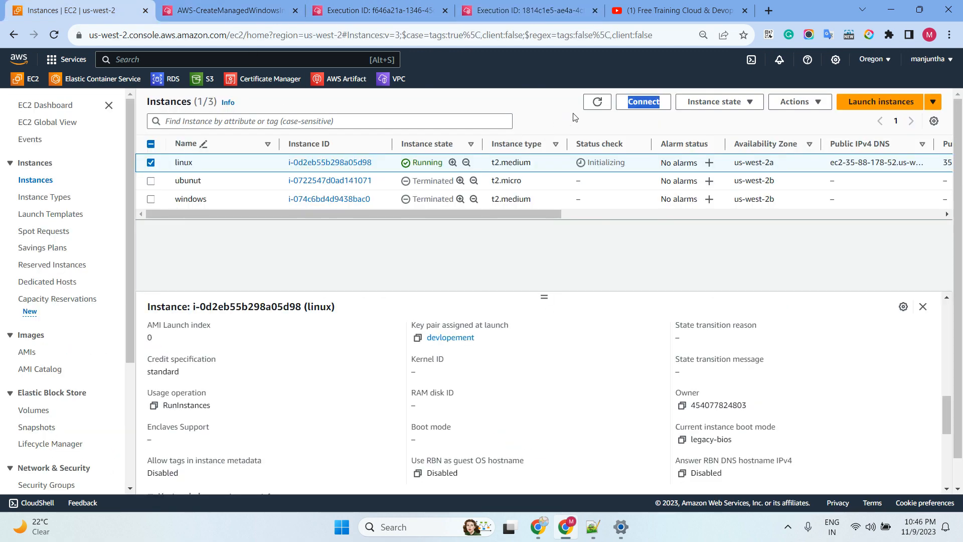
pyautogui.click(596, 102)
pyautogui.click(597, 102)
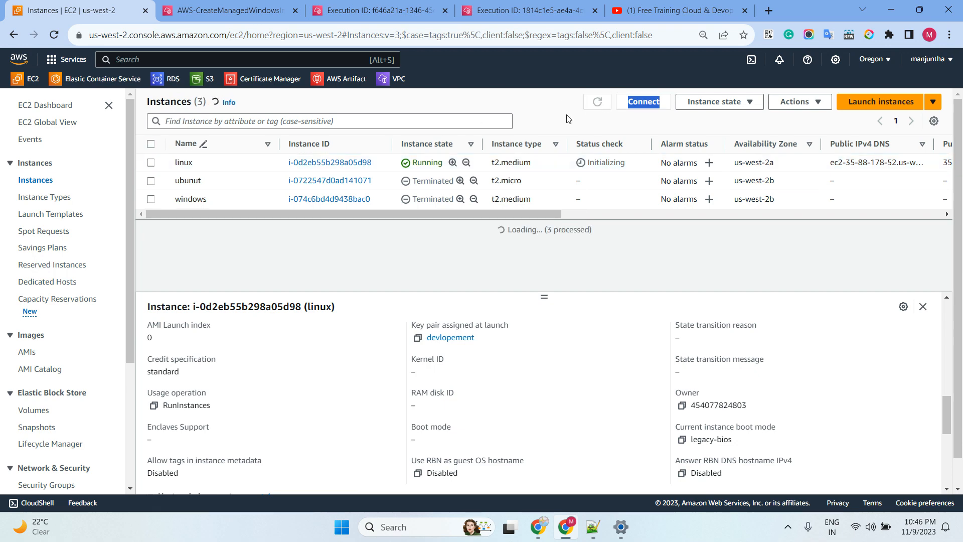
# - Reload the Windows execution details to check its executed steps, and refresh the EC2 instances list once more
pyautogui.click(375, 14)
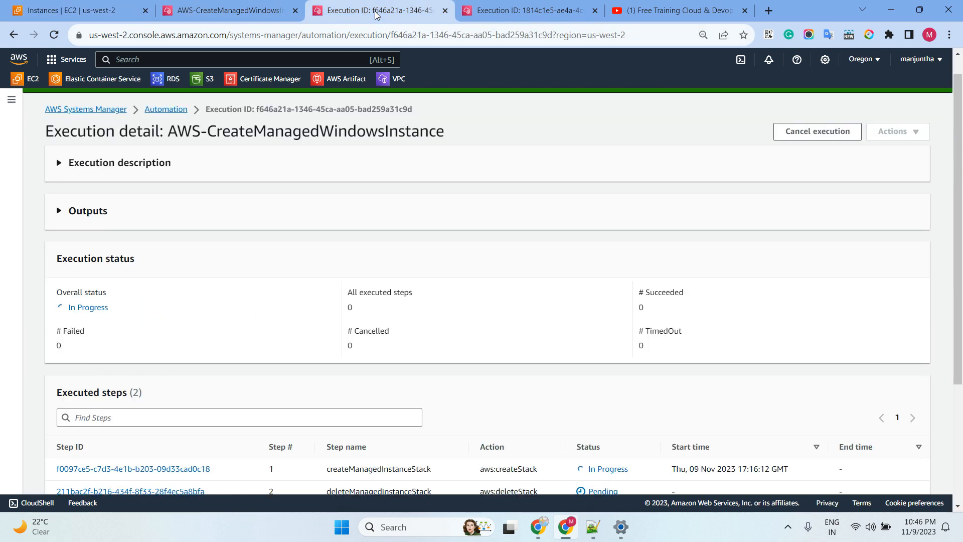
pyautogui.click(54, 35)
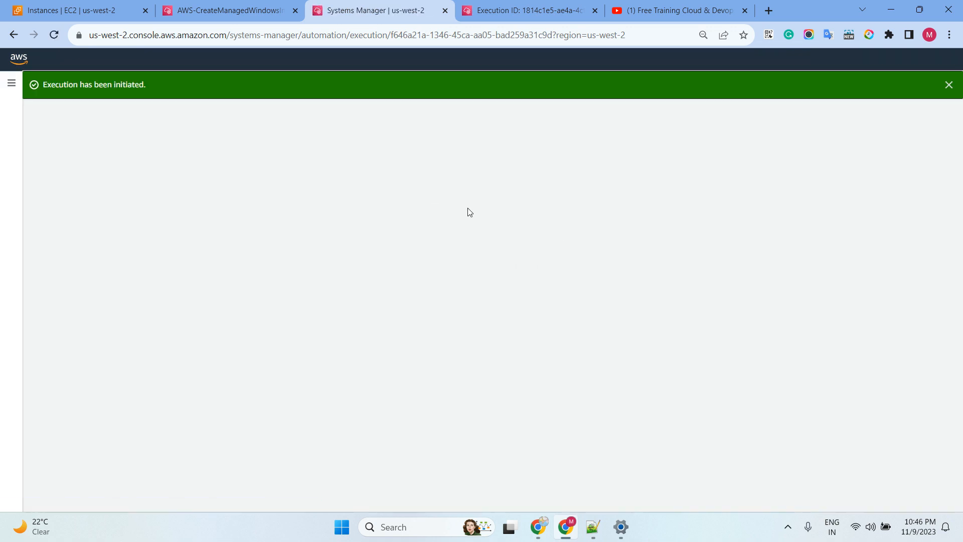
pyautogui.scroll(-3, 468, 211)
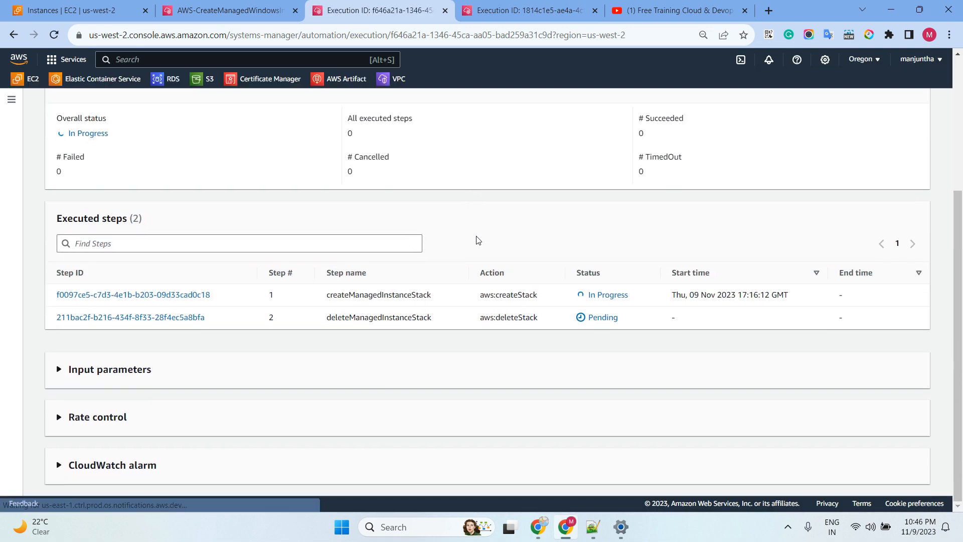
pyautogui.click(104, 13)
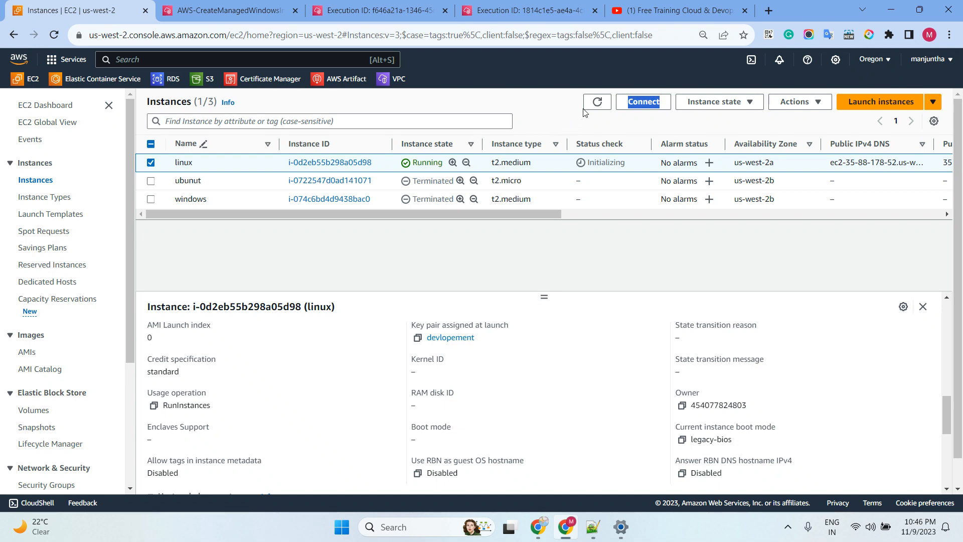
pyautogui.click(596, 103)
pyautogui.click(366, 14)
# - Search all Systems Manager documents for AWS-StopEC2Instance and open the AWS-StopEC2Instance automation document
pyautogui.click(219, 11)
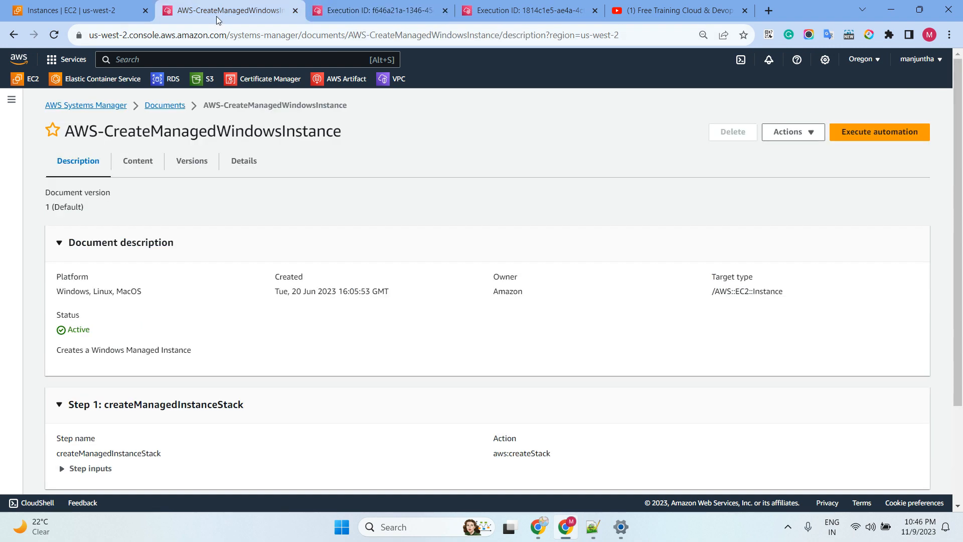
pyautogui.click(165, 107)
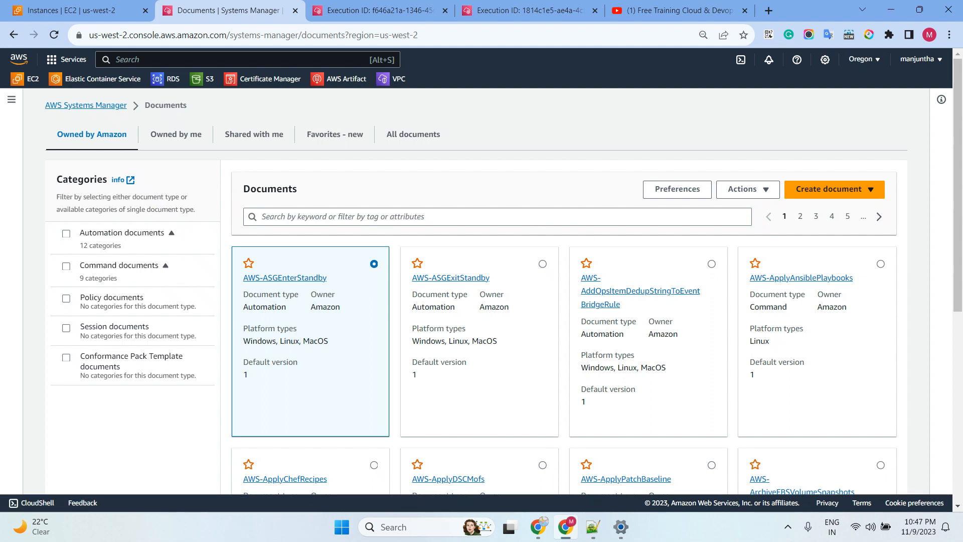
pyautogui.hotkey('alt', 'Tab')
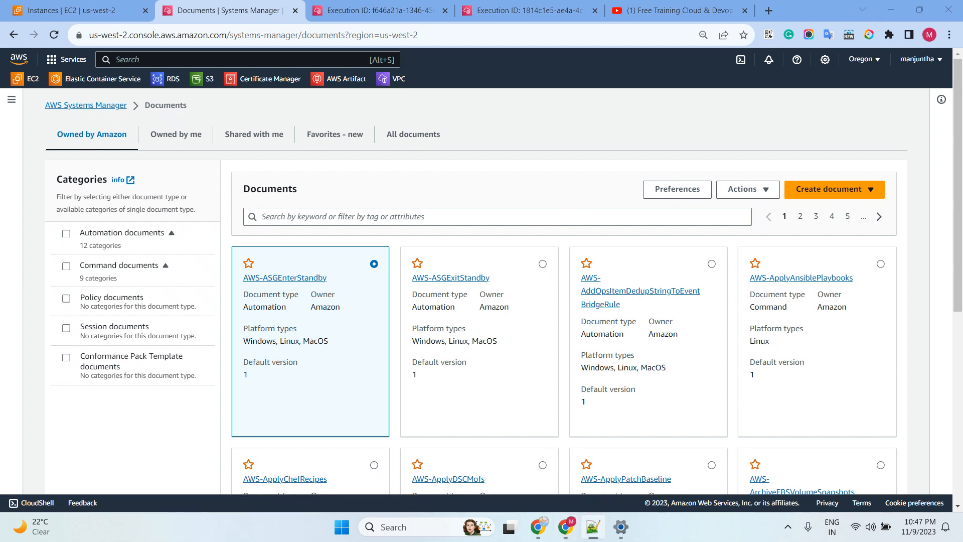
pyautogui.click(404, 144)
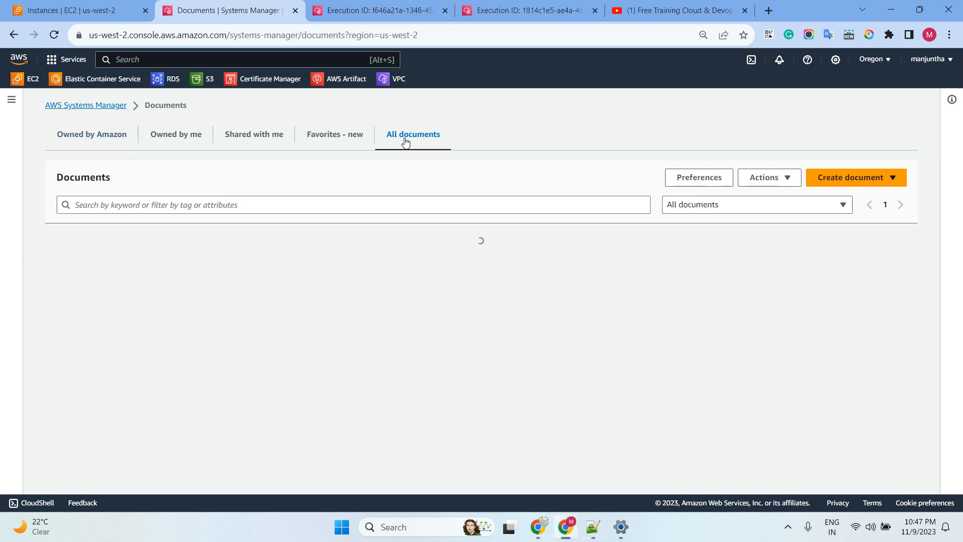
pyautogui.click(251, 206)
pyautogui.write('AWS-StopEC2Instance')
pyautogui.press('Return')
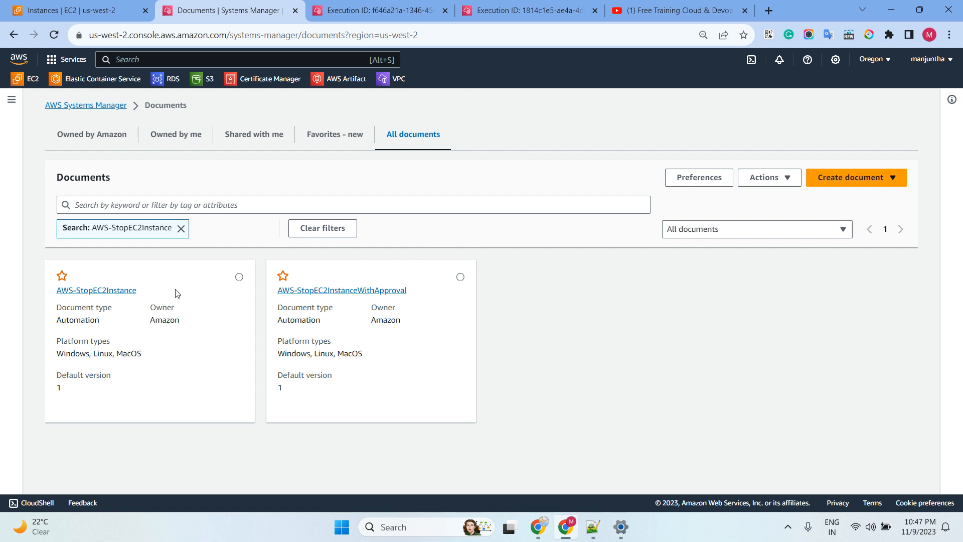
pyautogui.click(113, 294)
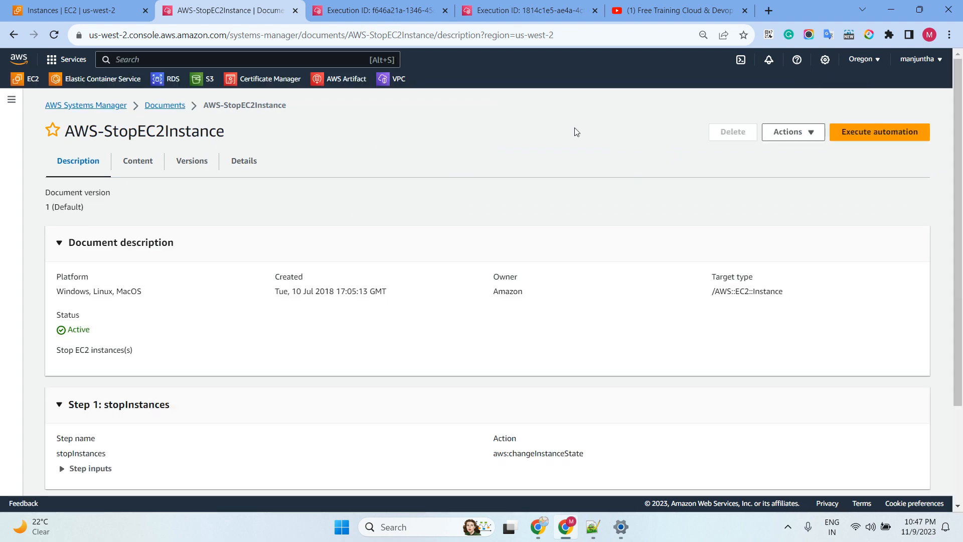
# - Refresh the EC2 instances list and name the new unnamed pending instance windows
pyautogui.click(399, 7)
pyautogui.click(89, 11)
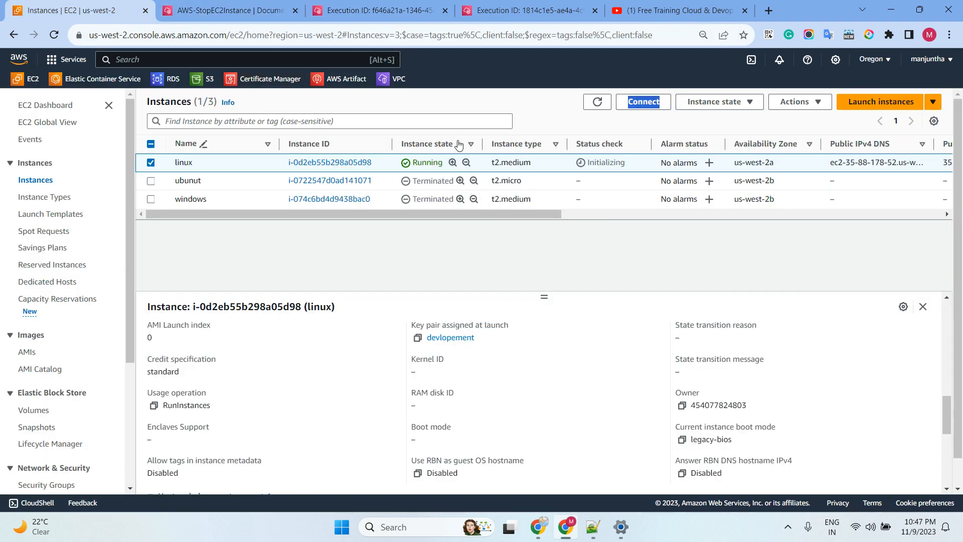
pyautogui.click(596, 103)
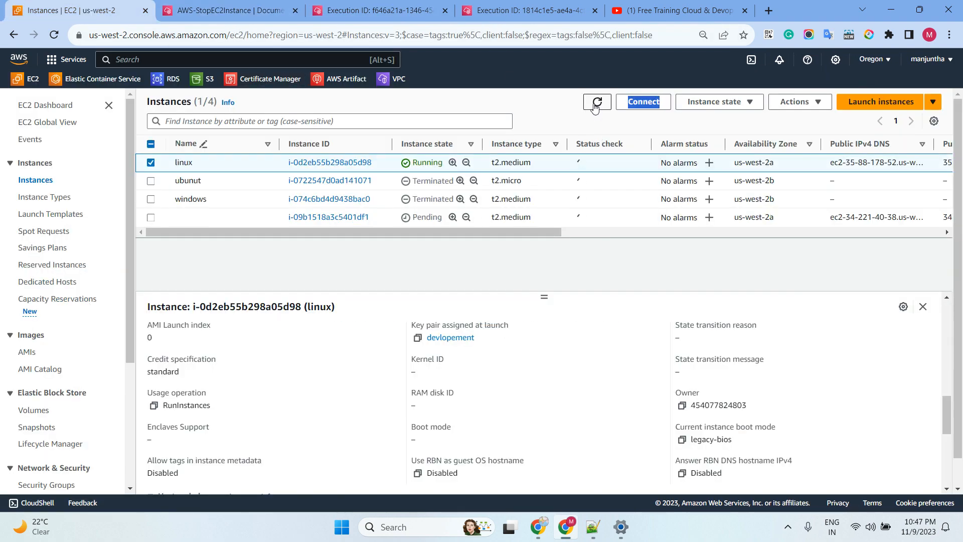
pyautogui.click(268, 217)
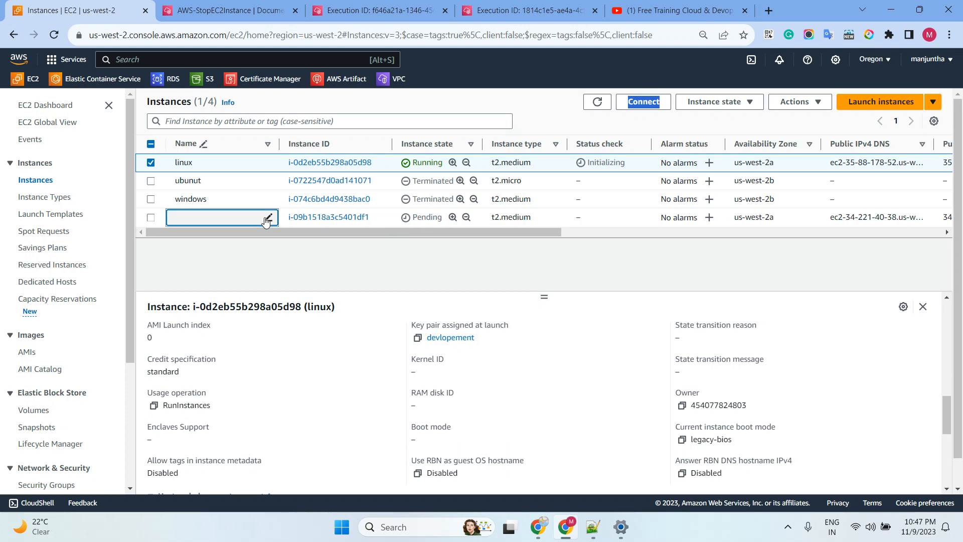
pyautogui.write('windows')
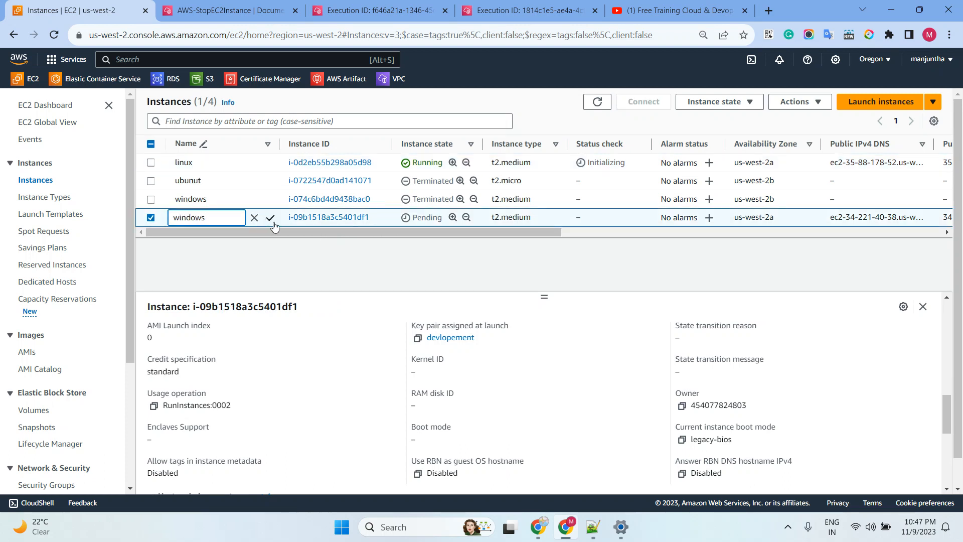
pyautogui.click(270, 217)
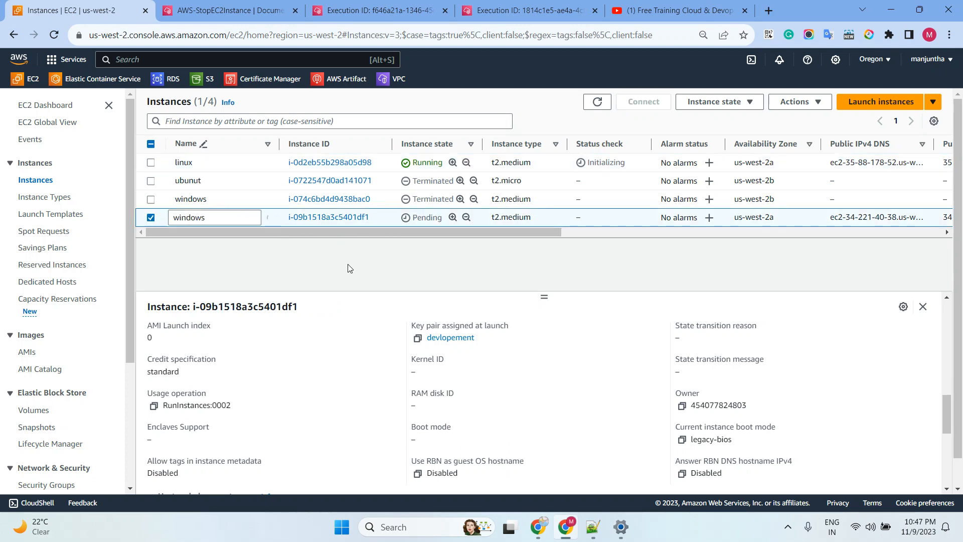
# - Sort the instances by Instance state, enlarge the instance details area and refresh the list to check the windows instance
pyautogui.click(597, 103)
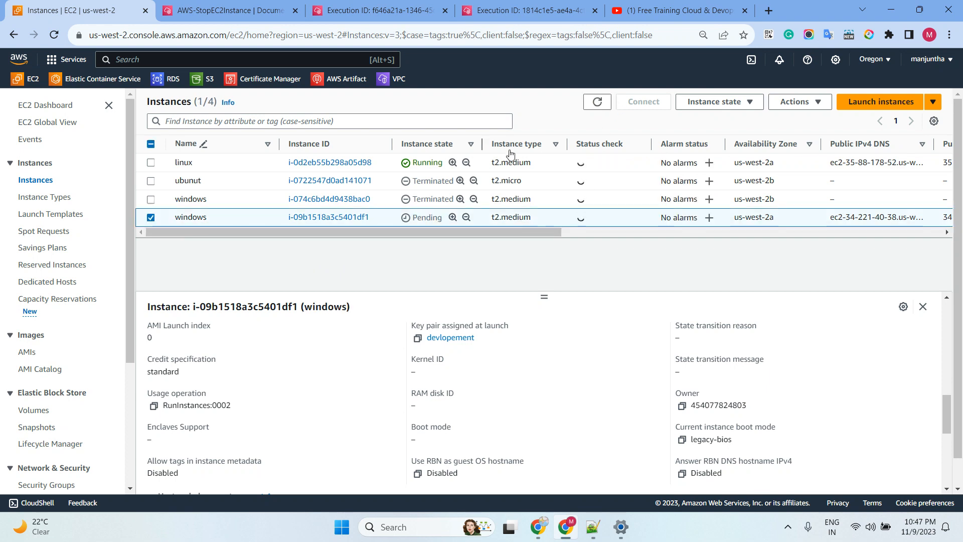
pyautogui.click(597, 102)
pyautogui.click(439, 145)
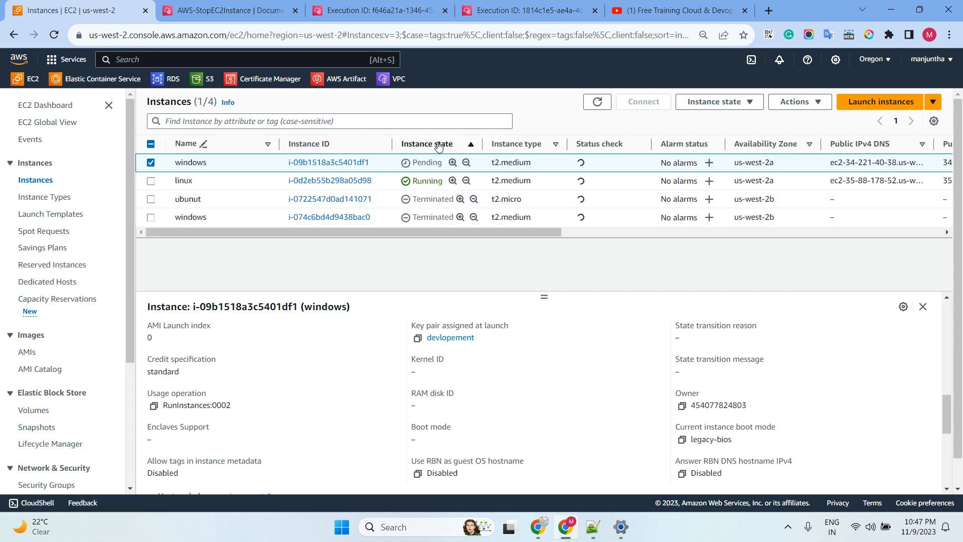
pyautogui.click(597, 101)
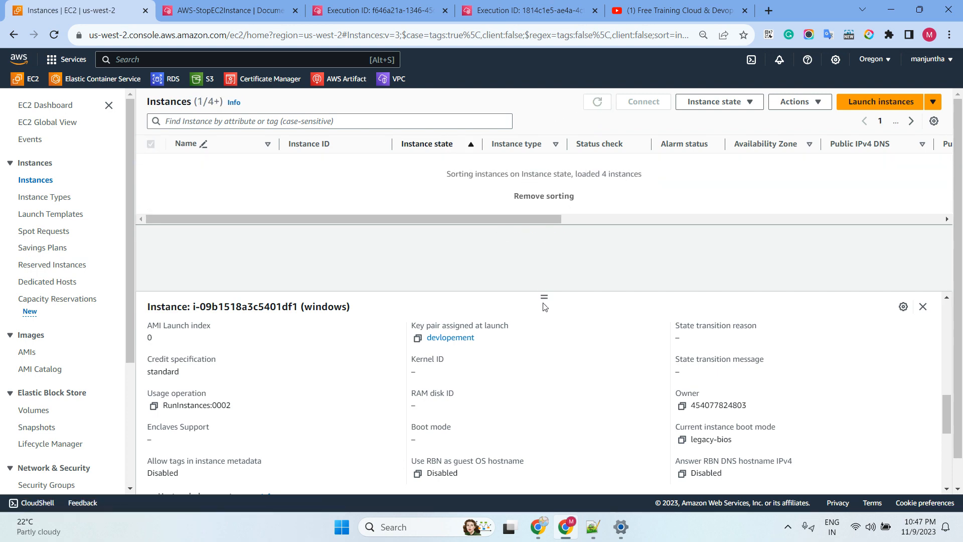
pyautogui.moveTo(543, 296); pyautogui.dragTo(536, 227)
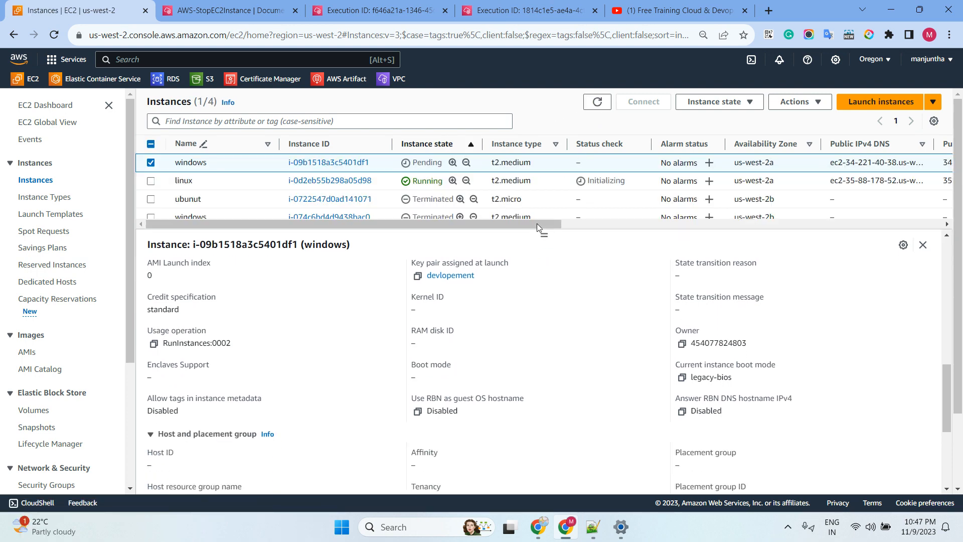
pyautogui.click(594, 103)
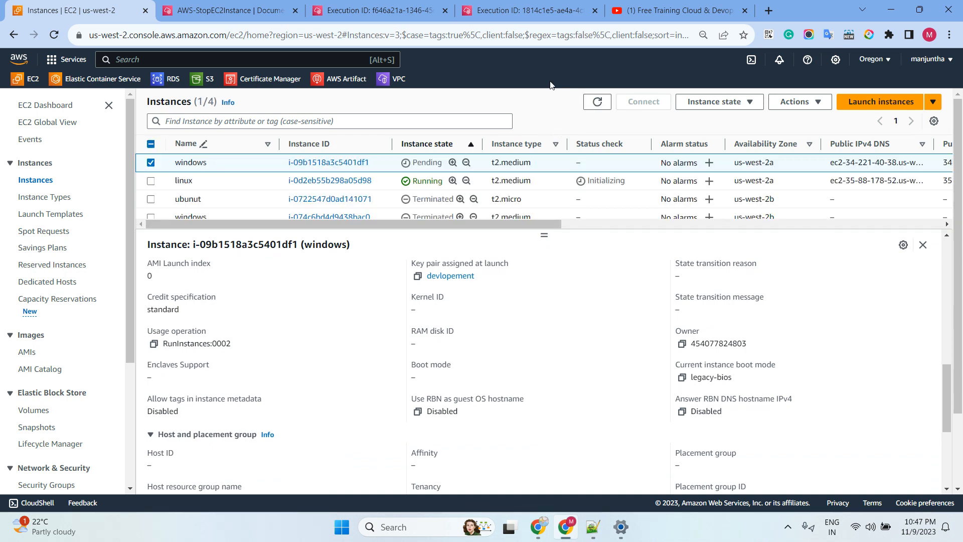
# - Check the Linux execution's overall status and executed steps, and highlight CreateManagedLinuxInstance in its title
pyautogui.click(503, 10)
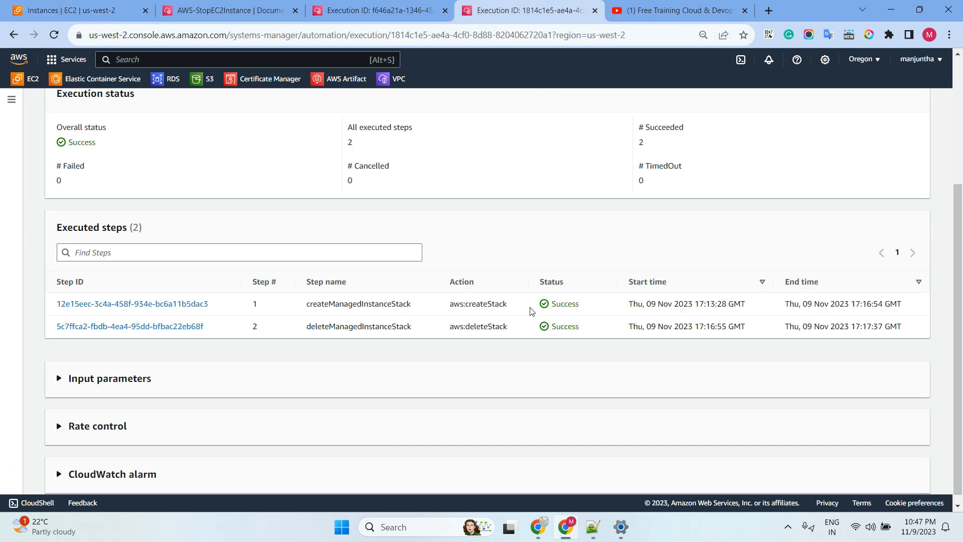
pyautogui.scroll(4, 486, 288)
pyautogui.moveTo(230, 154); pyautogui.dragTo(430, 161)
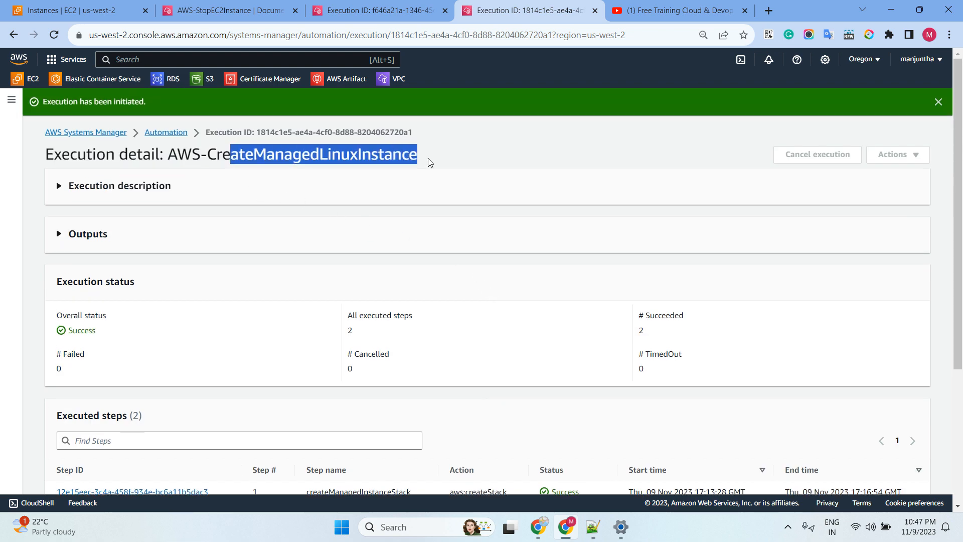
# - Check the step statuses of the Linux instance execution, reload the page and close that execution's browser tab
pyautogui.scroll(-4, 518, 280)
pyautogui.moveTo(551, 295); pyautogui.dragTo(577, 295)
pyautogui.click(554, 35)
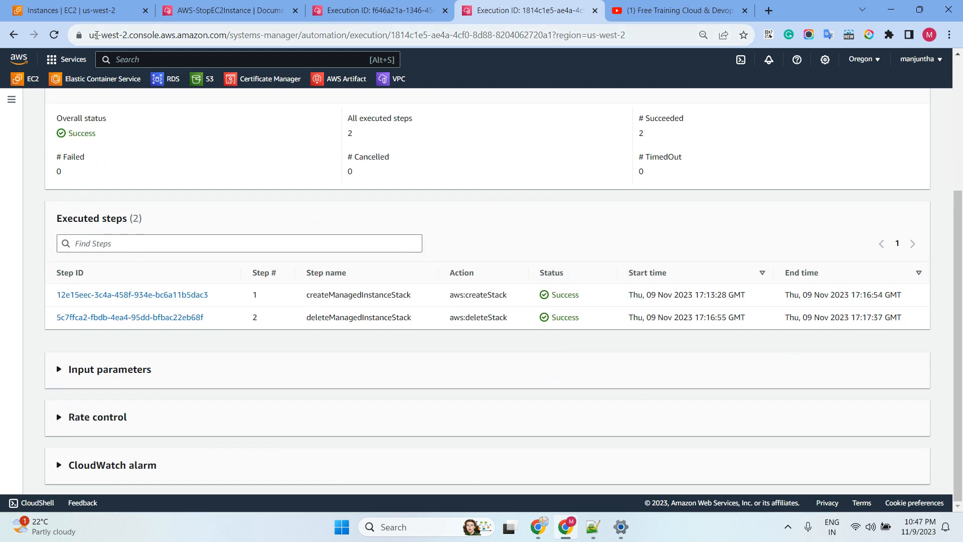
pyautogui.press('Return')
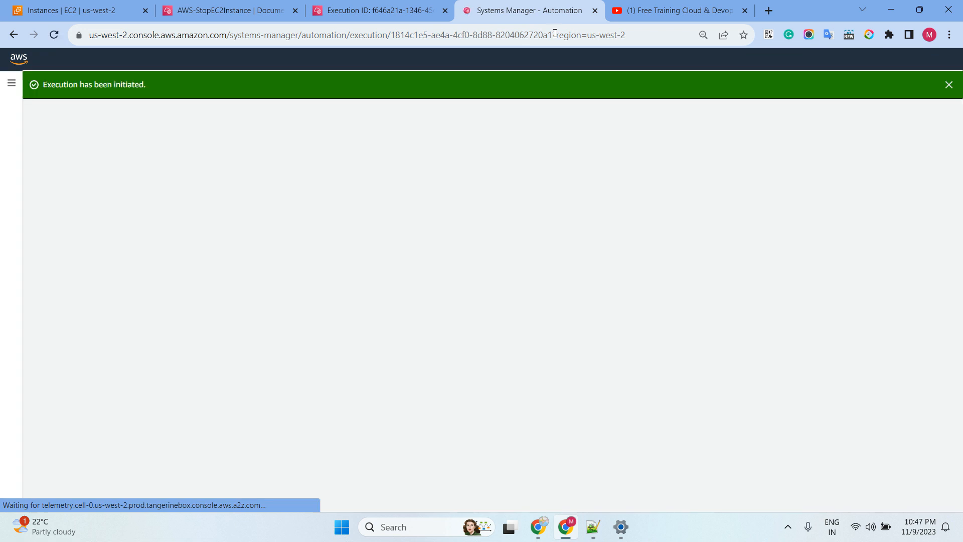
pyautogui.click(595, 10)
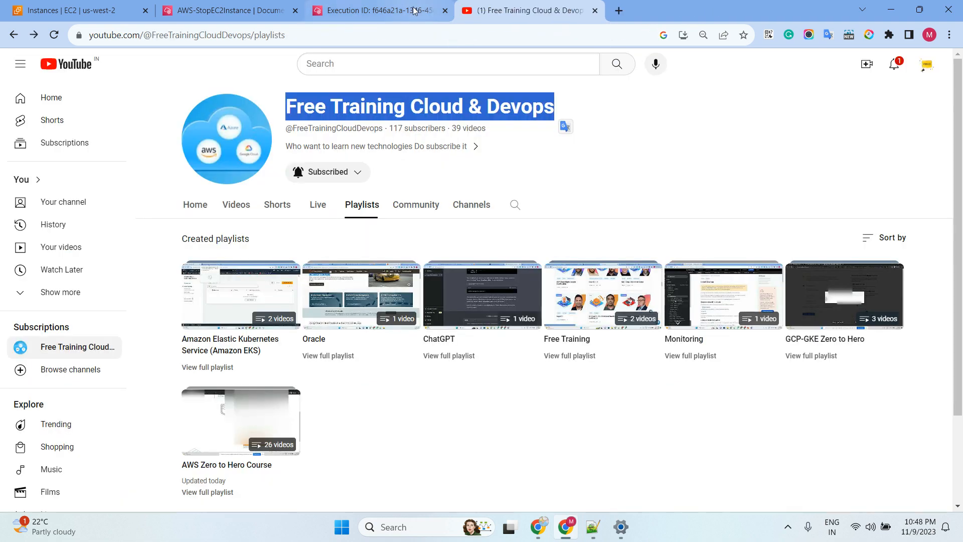
# - Switch to the AWS-CreateManagedWindowsInstance execution and reload it to check its overall and step statuses
pyautogui.click(412, 11)
pyautogui.scroll(1, 531, 167)
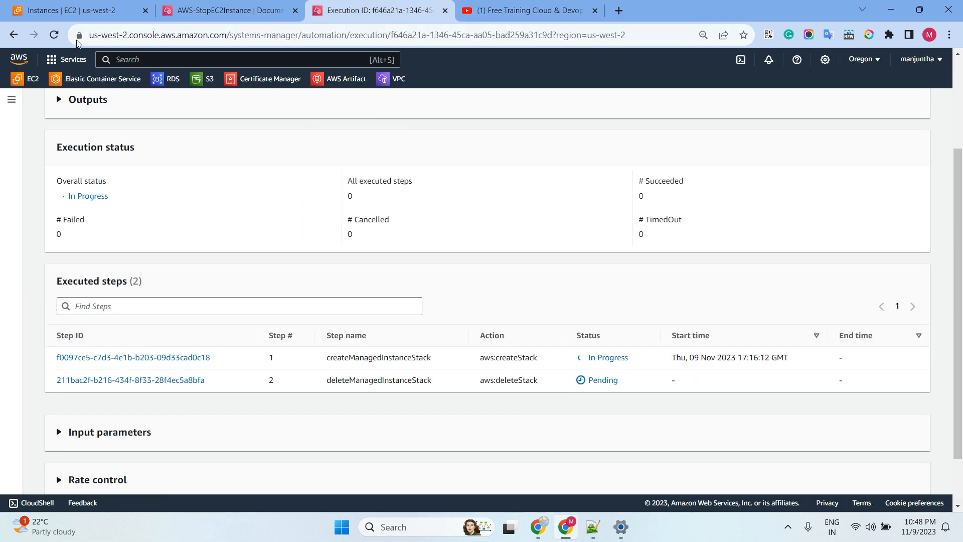
pyautogui.press('F5')
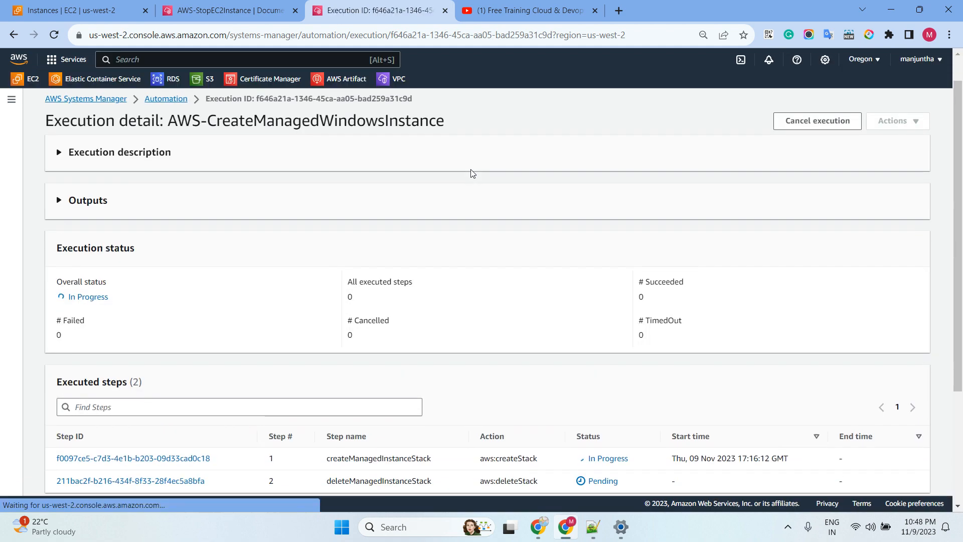
pyautogui.scroll(-2, 470, 172)
# - Refresh the EC2 instances list repeatedly to check the state of the windows instance
pyautogui.click(75, 11)
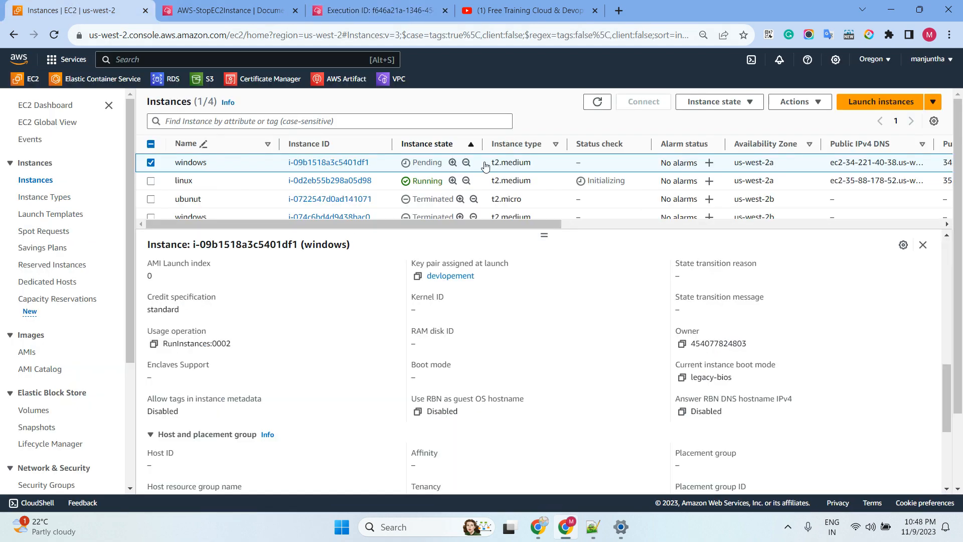
pyautogui.click(595, 103)
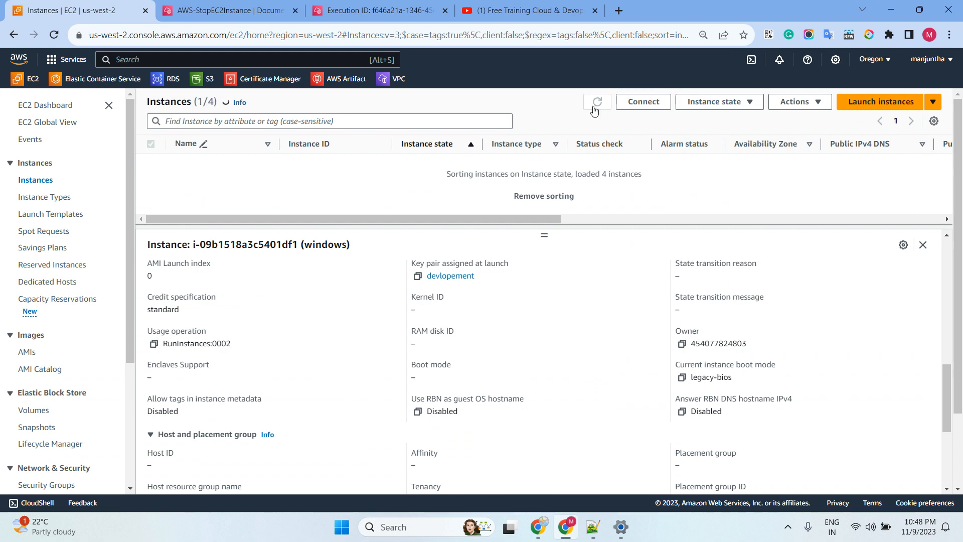
pyautogui.click(592, 103)
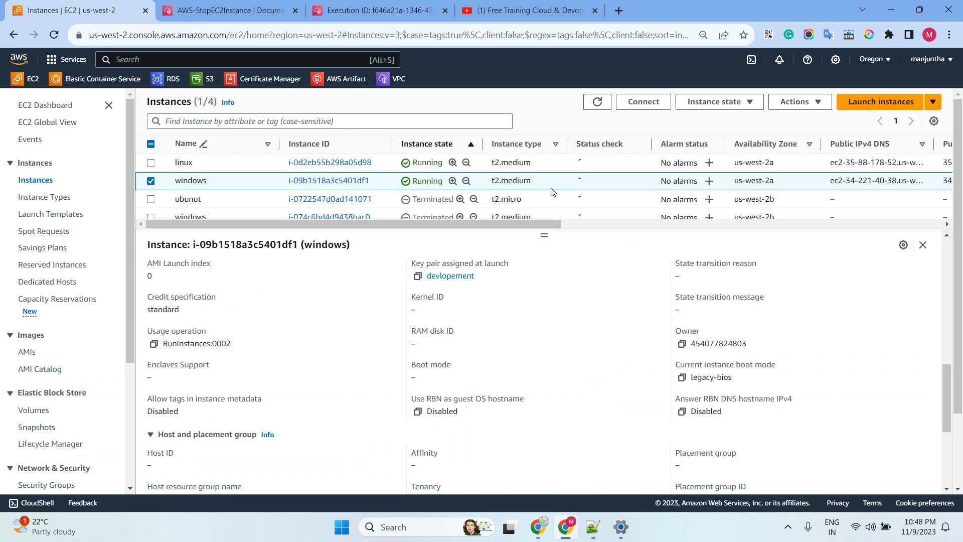
pyautogui.click(596, 102)
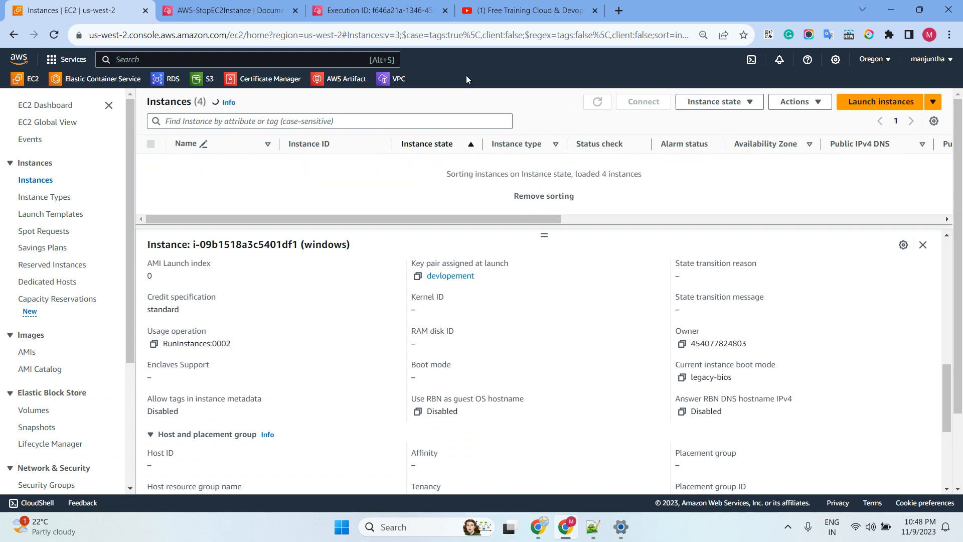
# - Return to the Windows instance execution, reload it and highlight the createManagedInstanceStack status while checking both executed steps
pyautogui.click(363, 13)
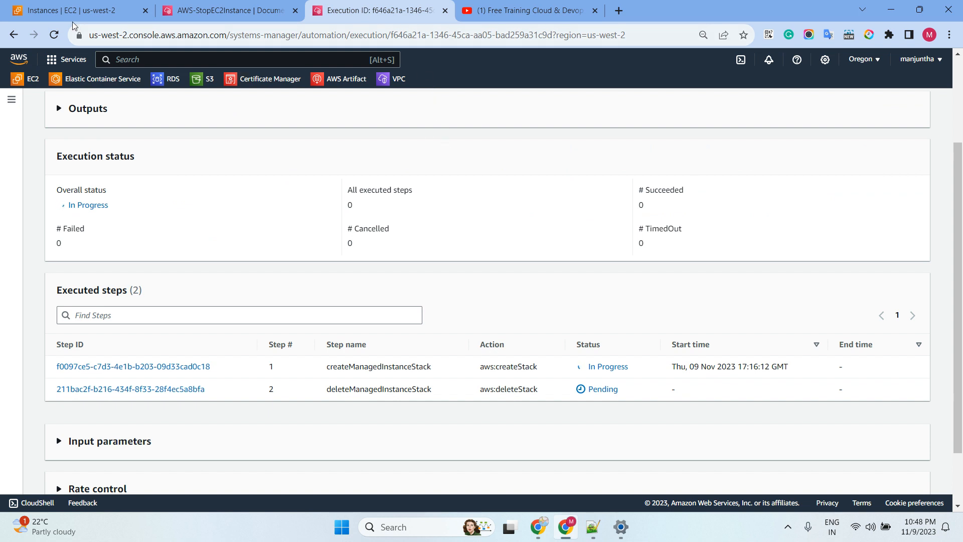
pyautogui.click(54, 34)
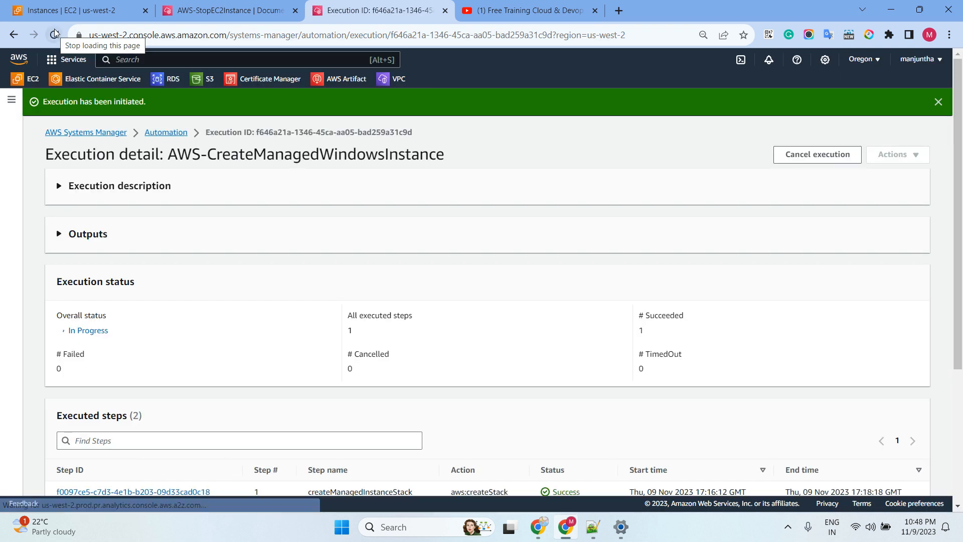
pyautogui.scroll(-4, 359, 192)
pyautogui.moveTo(535, 307); pyautogui.dragTo(602, 304)
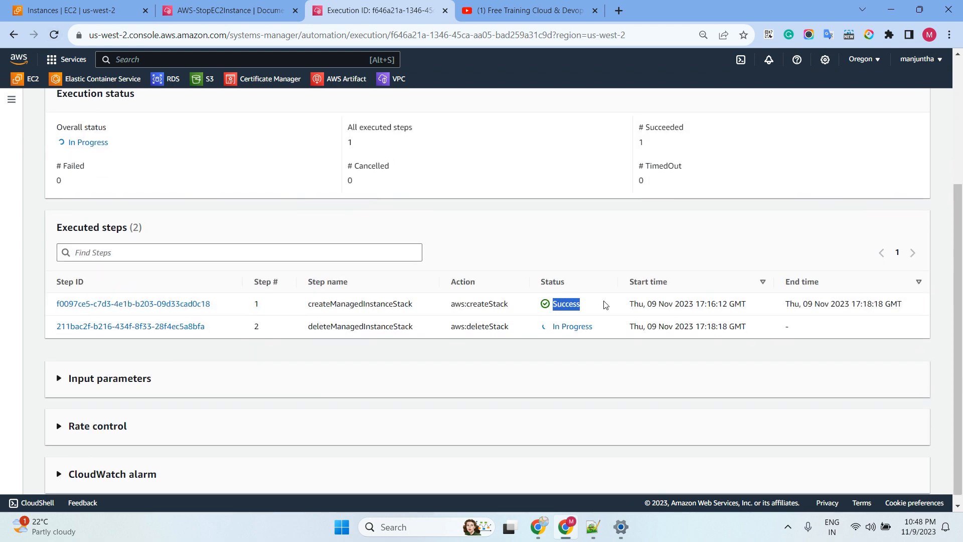
pyautogui.click(54, 34)
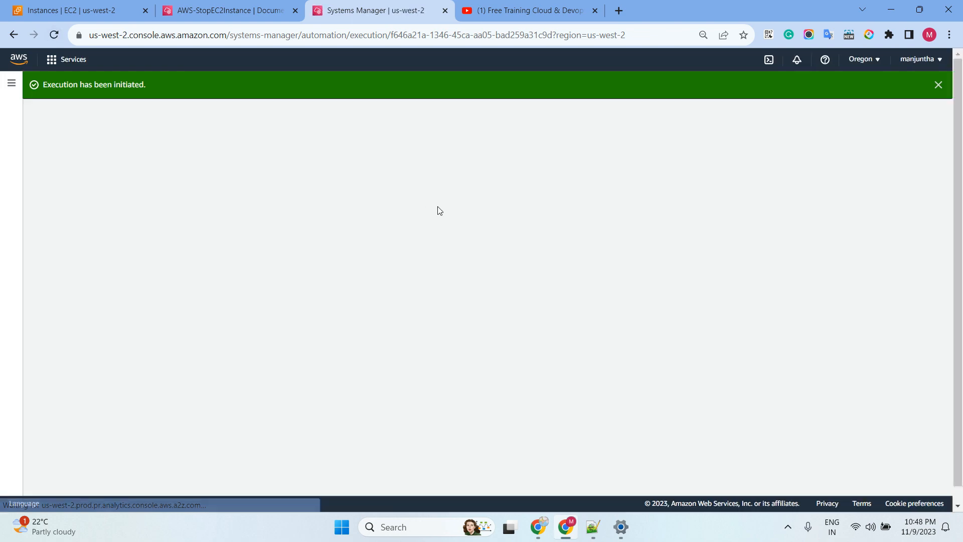
pyautogui.scroll(-3, 517, 239)
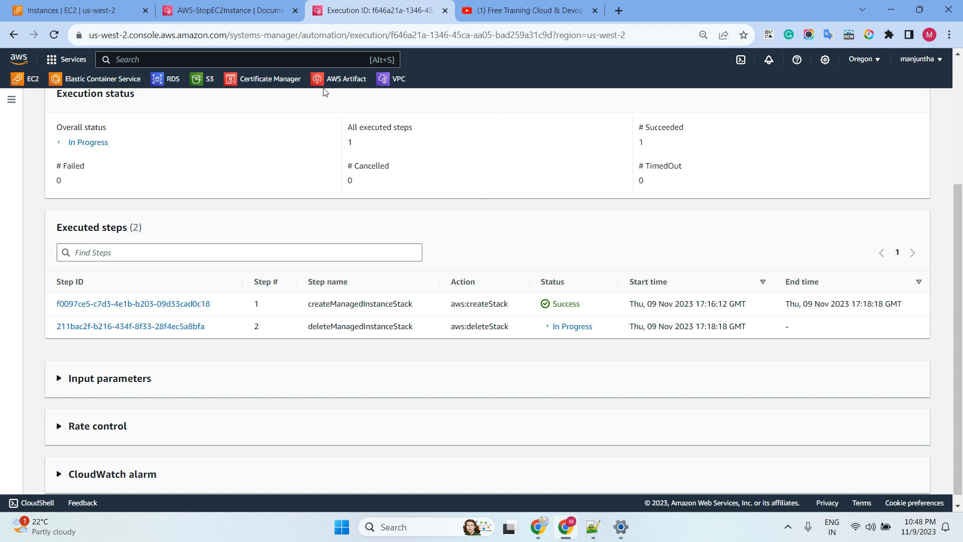
# - Review the description and steps of the AWS-StopEC2Instance document with the Systems Manager navigation expanded
pyautogui.click(234, 11)
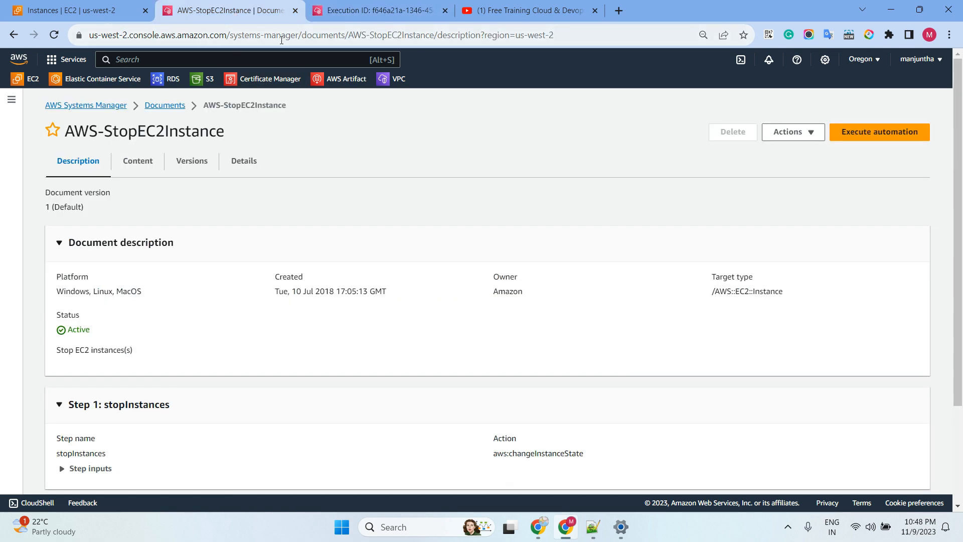
pyautogui.click(11, 99)
pyautogui.scroll(-4, 126, 244)
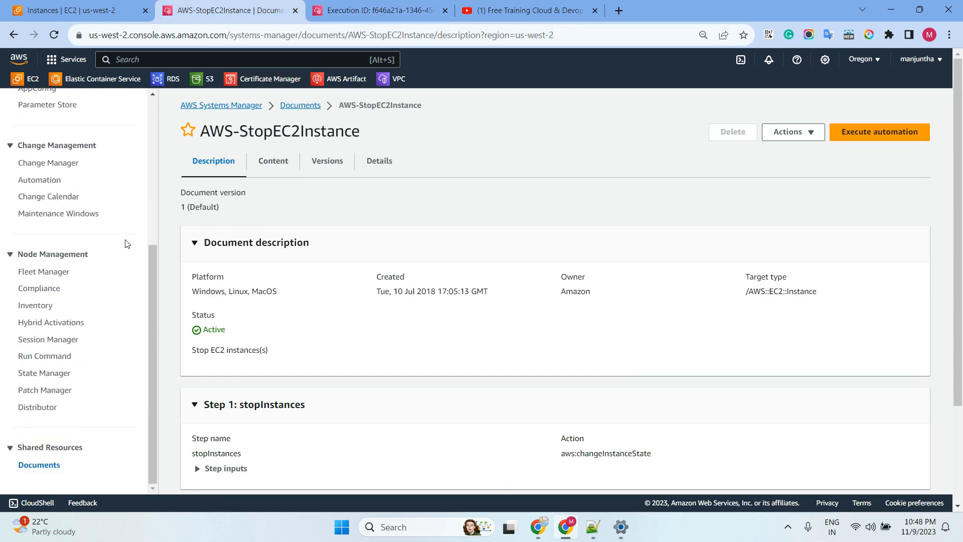
pyautogui.scroll(-3, 112, 235)
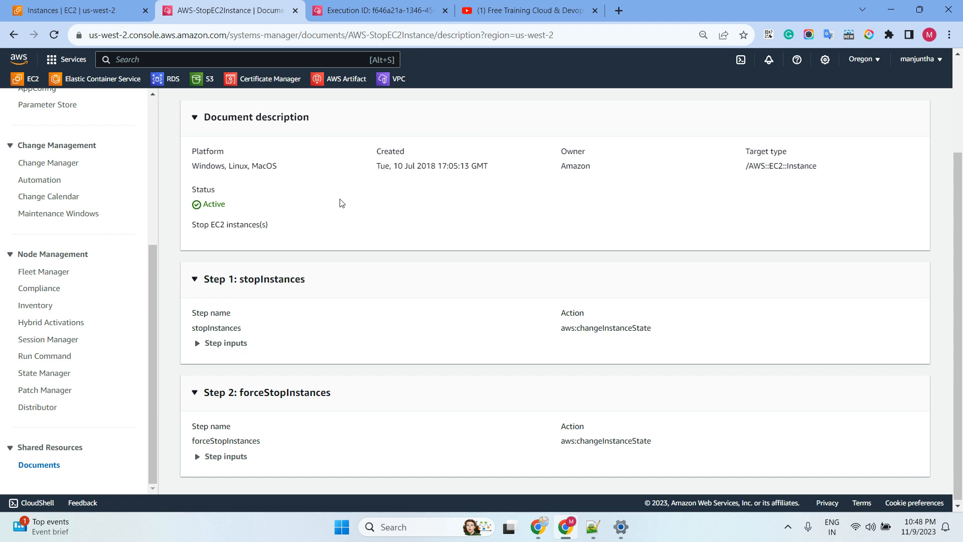
pyautogui.scroll(3, 341, 203)
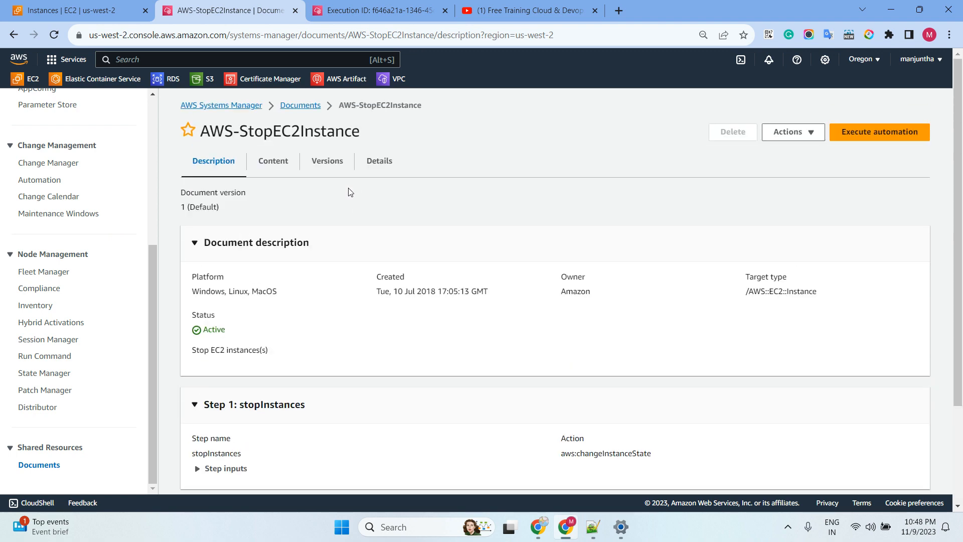
# - Reload the Windows instance execution again and check the deleteManagedInstanceStack step's status
pyautogui.click(360, 11)
pyautogui.click(54, 35)
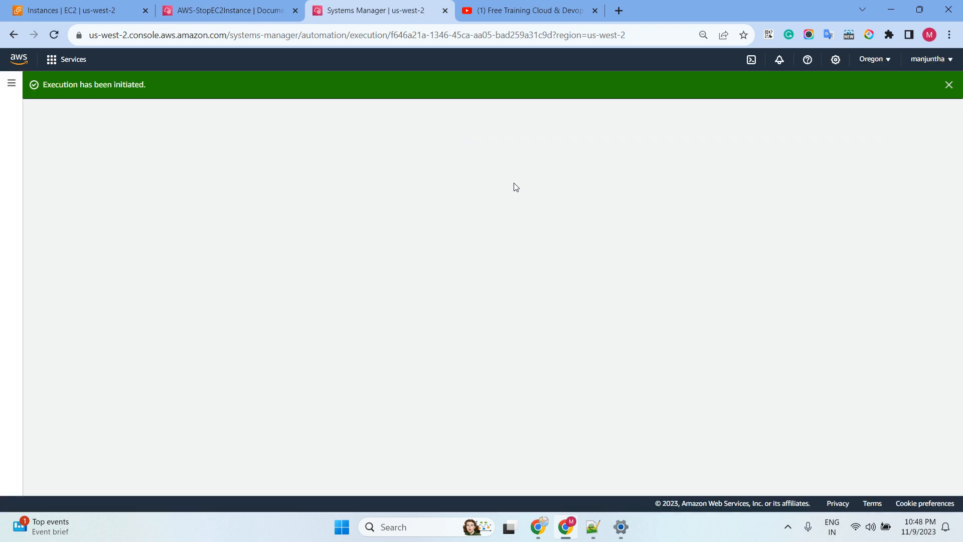
pyautogui.scroll(-2, 480, 204)
pyautogui.scroll(-1, 480, 204)
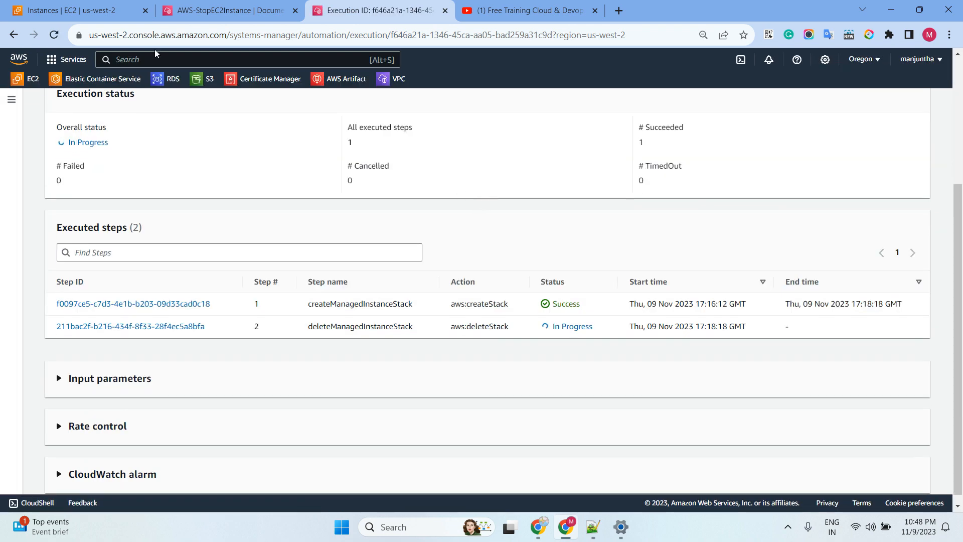
# - Look through the Systems Manager features from the AWS-StopEC2Instance document's page and visit Inventory and Compliance
pyautogui.click(231, 12)
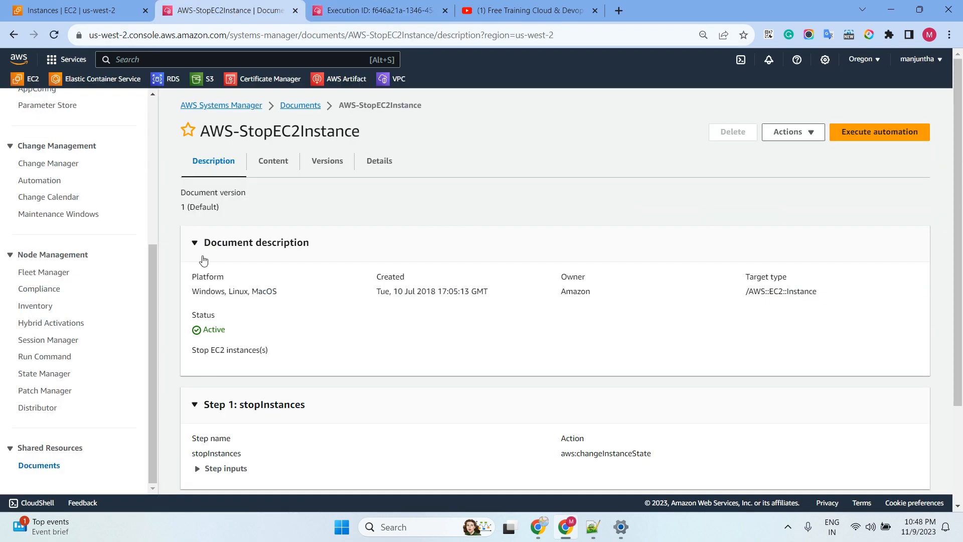
pyautogui.scroll(4, 93, 249)
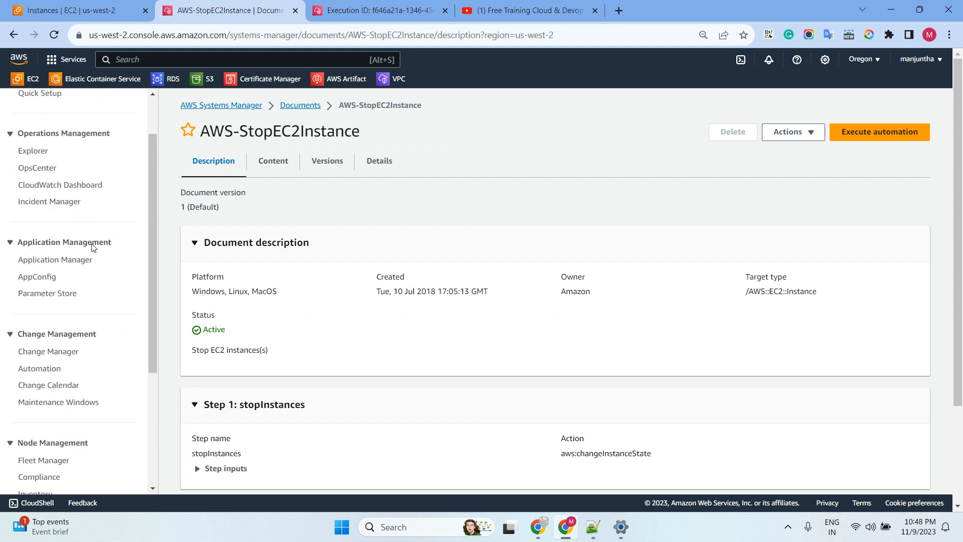
pyautogui.scroll(-3, 94, 235)
pyautogui.scroll(-3, 101, 250)
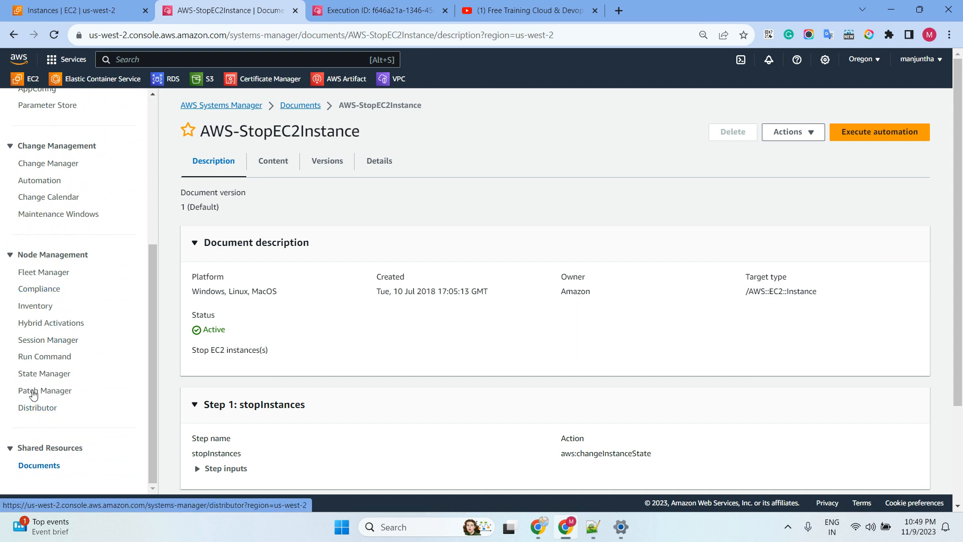
pyautogui.click(35, 306)
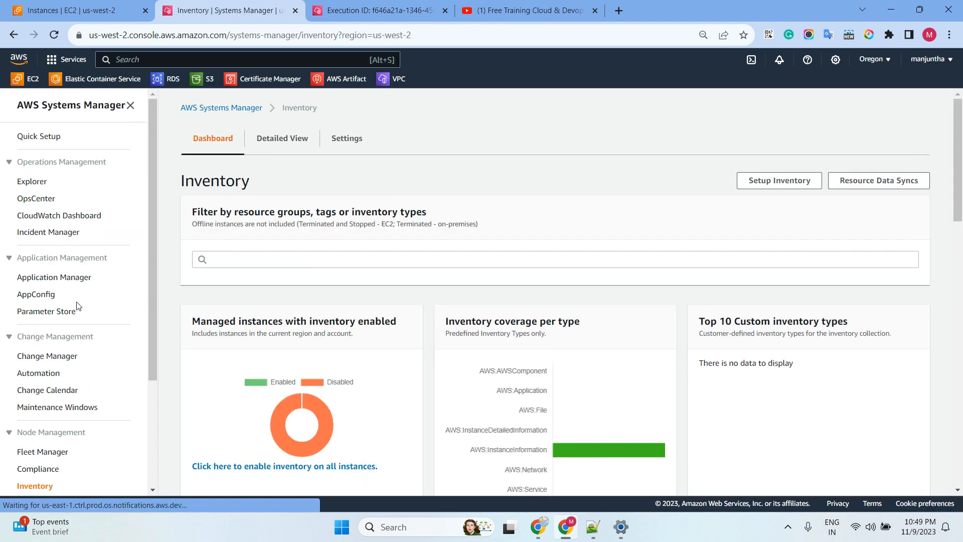
pyautogui.scroll(-3, 78, 305)
pyautogui.click(43, 323)
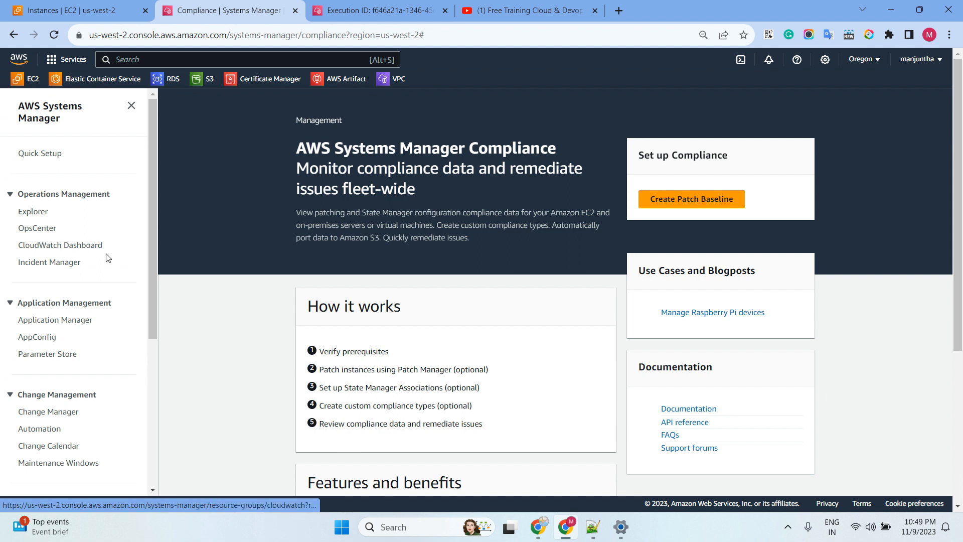
# - Open Maintenance Windows, highlight the four How it works steps and read its features and benefits
pyautogui.scroll(-4, 126, 209)
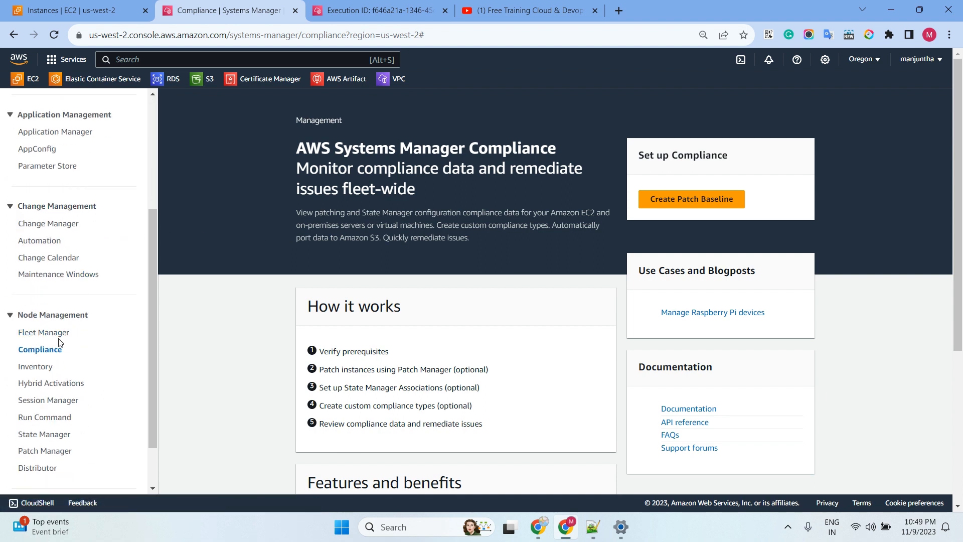
pyautogui.click(45, 274)
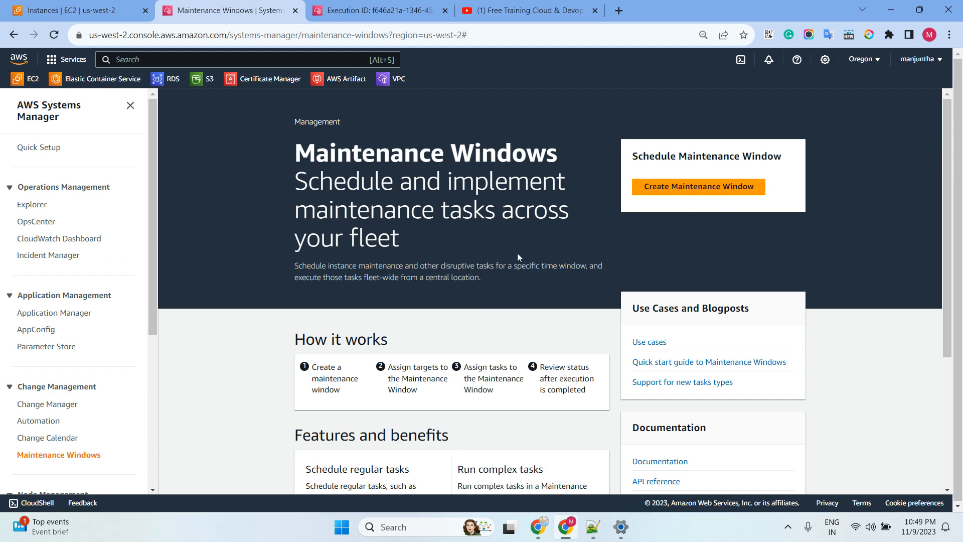
pyautogui.scroll(-2, 451, 263)
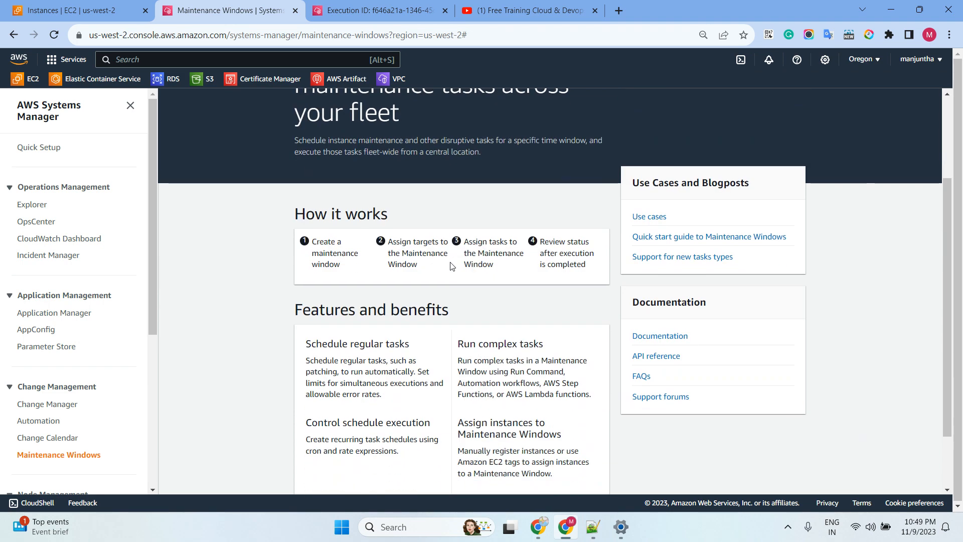
pyautogui.moveTo(314, 240); pyautogui.dragTo(602, 269)
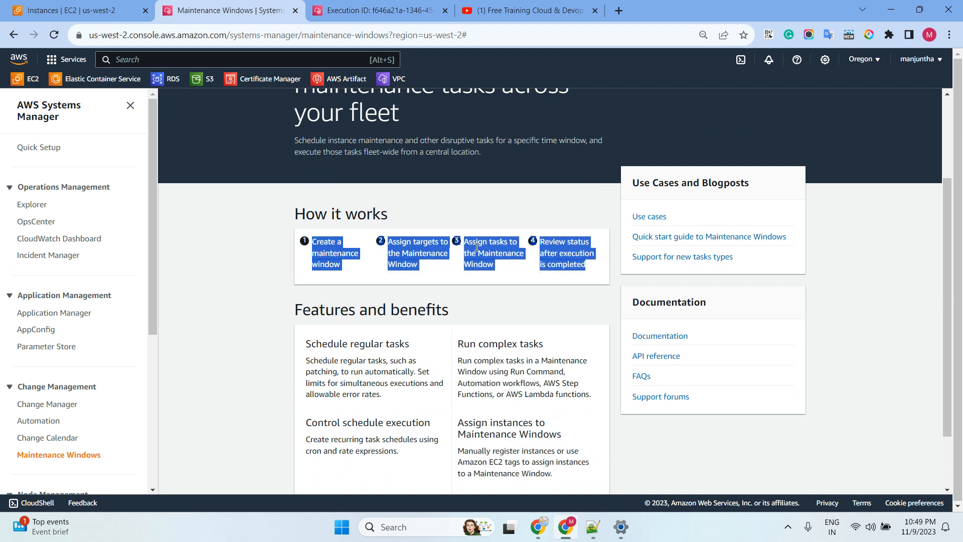
pyautogui.scroll(-2, 477, 247)
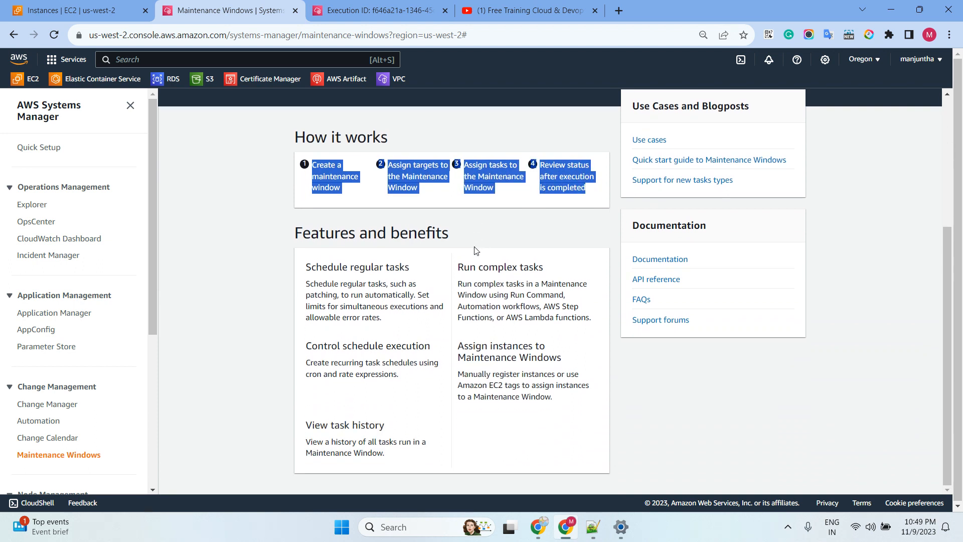
# - Tour the Quick Setup, Explorer, OpsCenter and CloudWatch Dashboard pages of Systems Manager
pyautogui.click(39, 148)
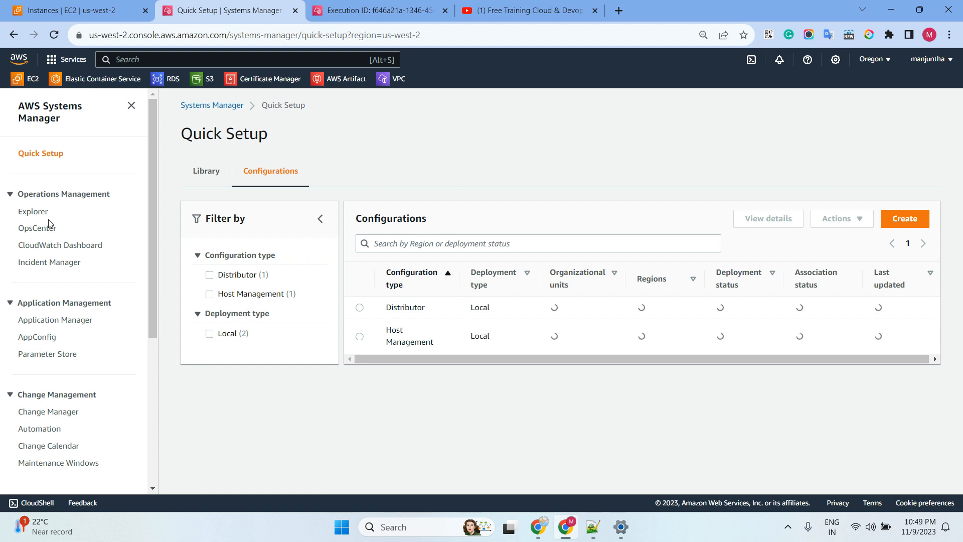
pyautogui.click(32, 212)
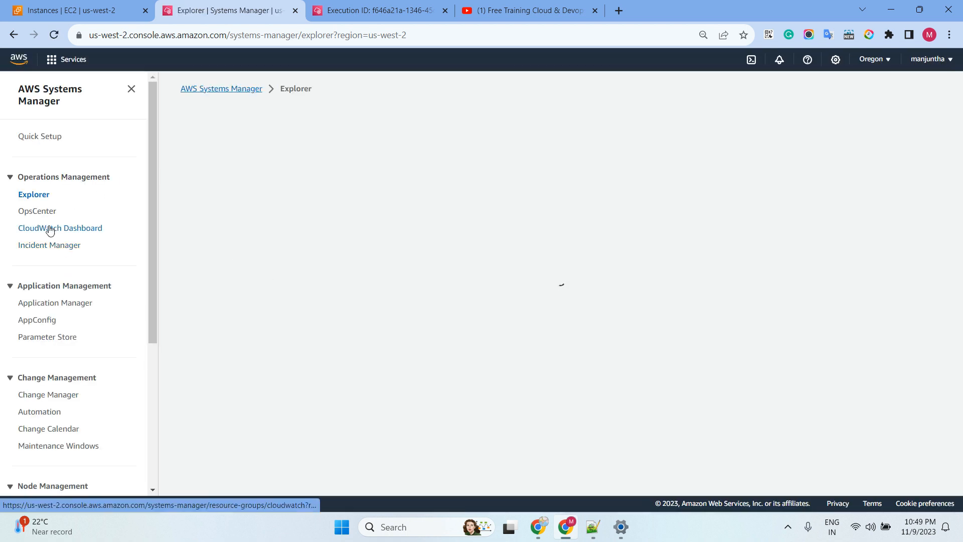
pyautogui.click(51, 232)
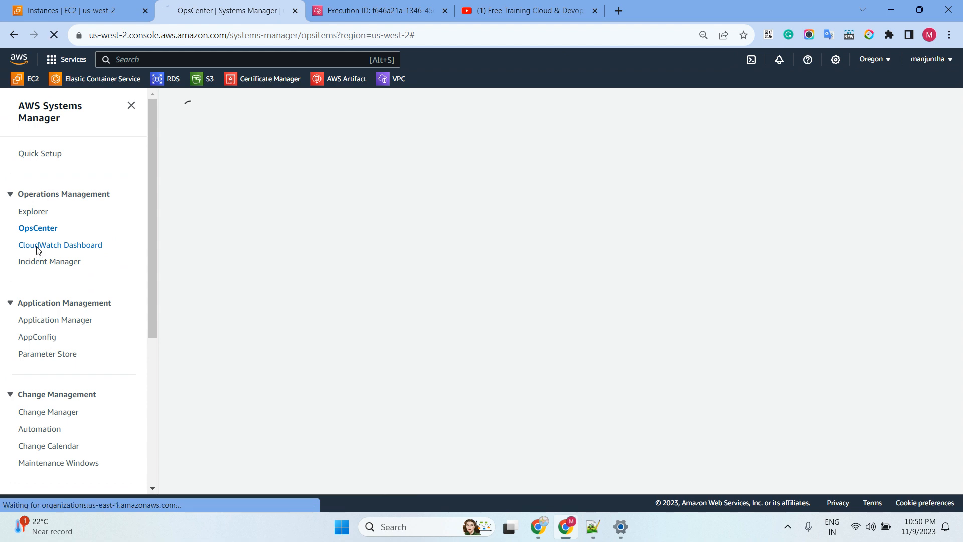
pyautogui.click(37, 250)
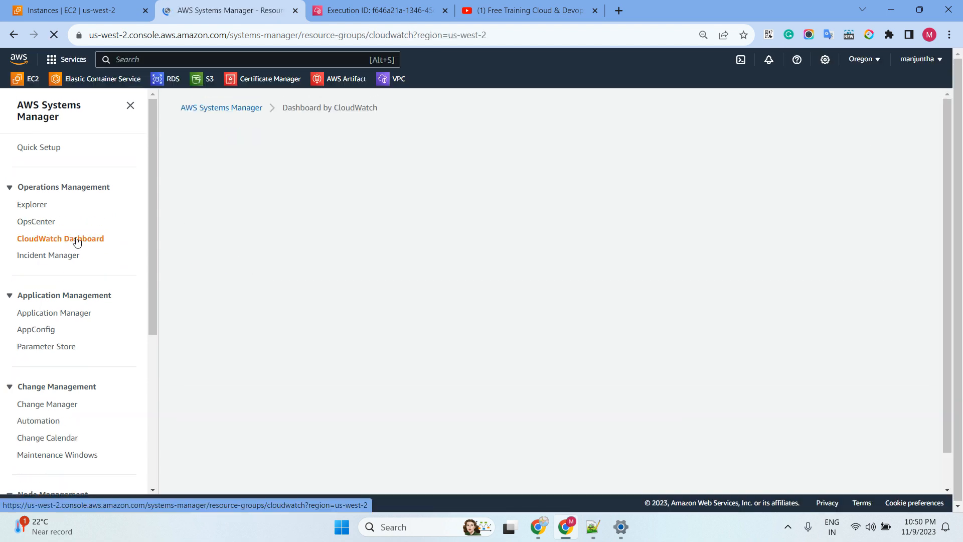
pyautogui.scroll(-5, 75, 241)
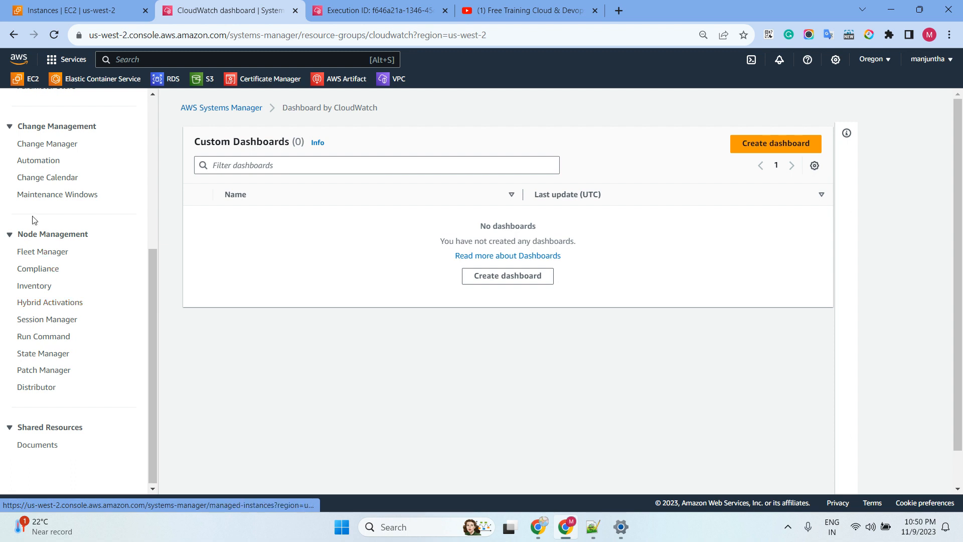
# - Open Compliance, reload the Windows instance execution page to check its executed steps, and close that page
pyautogui.scroll(2, 32, 220)
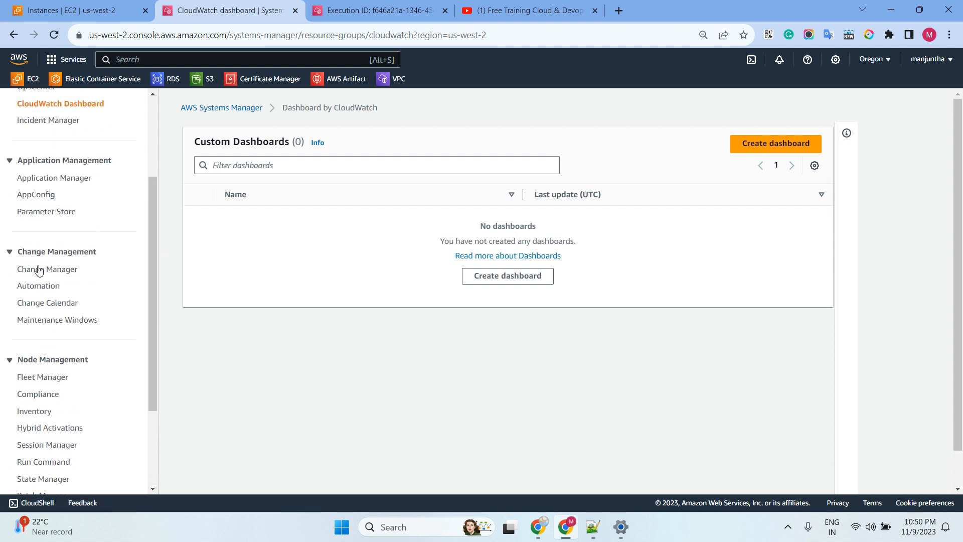
pyautogui.click(38, 397)
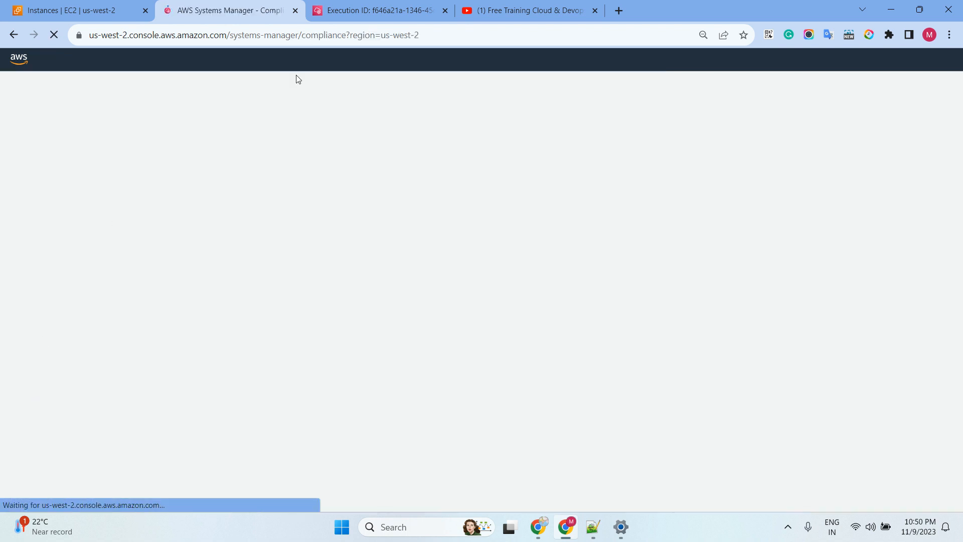
pyautogui.click(368, 10)
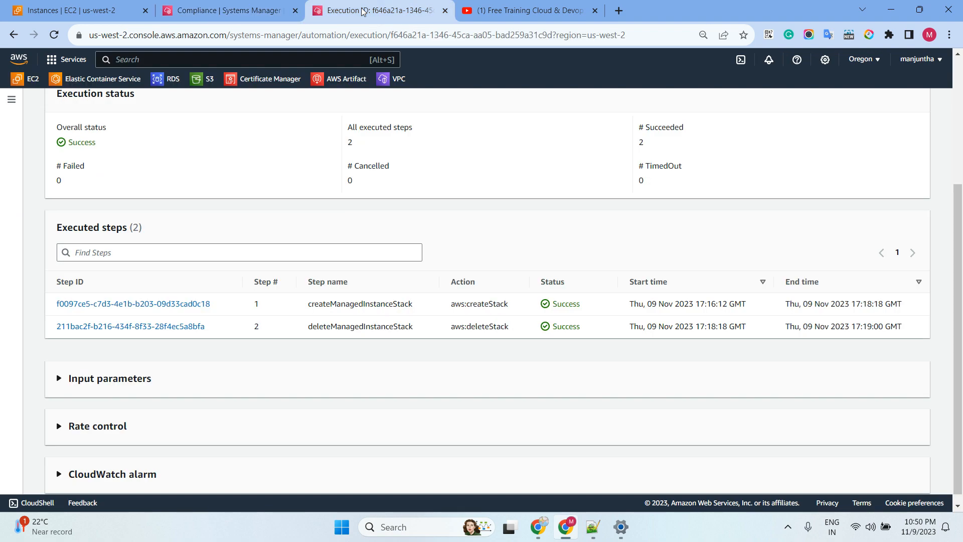
pyautogui.click(55, 35)
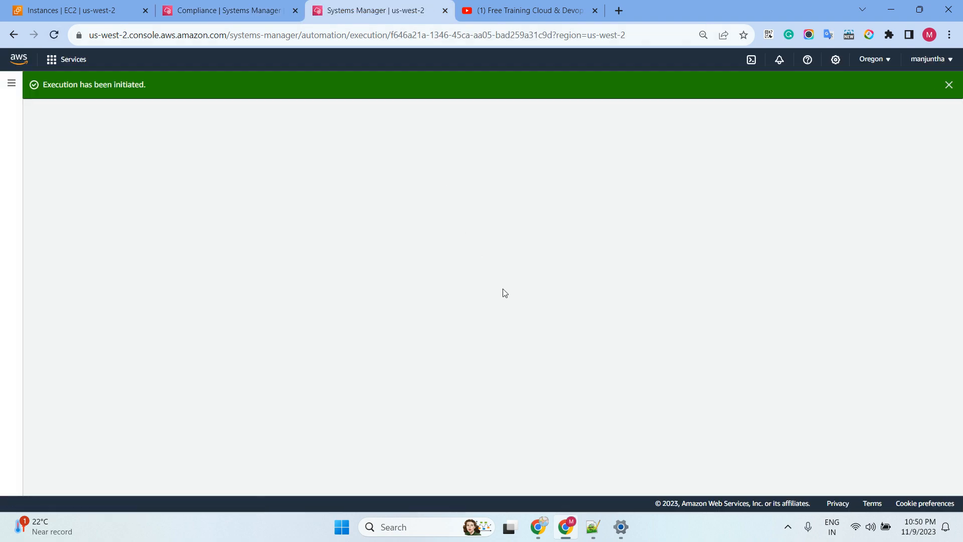
pyautogui.scroll(-3, 508, 298)
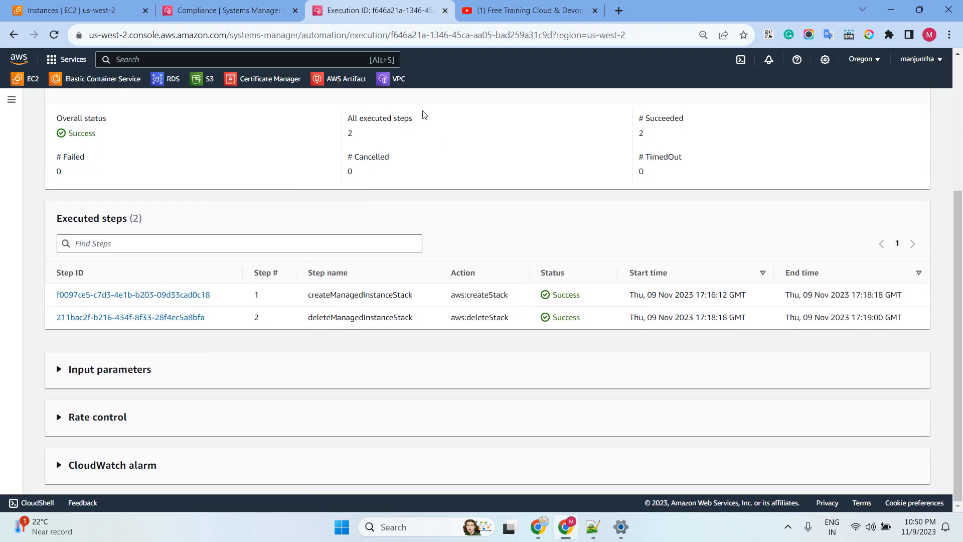
pyautogui.click(444, 10)
# - Refresh the EC2 instances list and select the running linux instance together with the windows instance
pyautogui.click(233, 13)
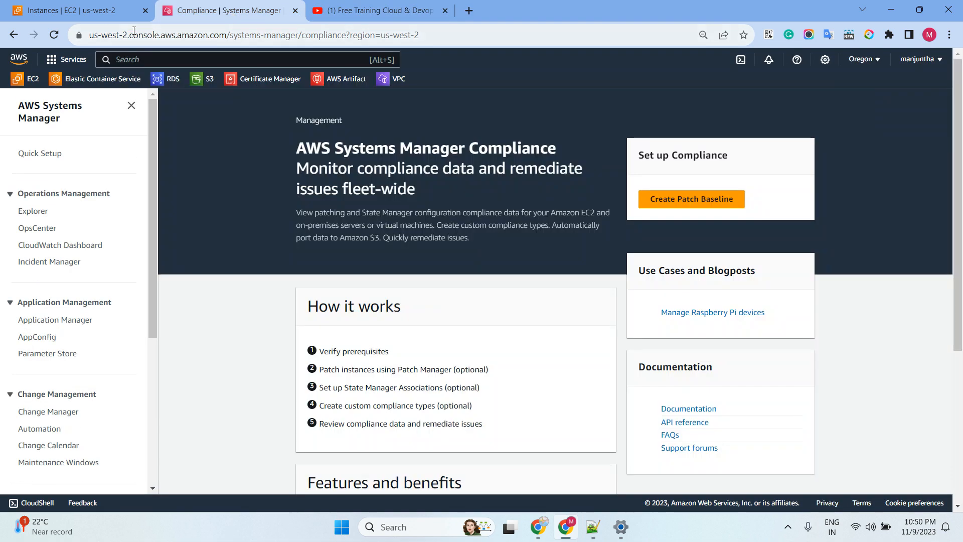
pyautogui.click(75, 10)
pyautogui.click(597, 102)
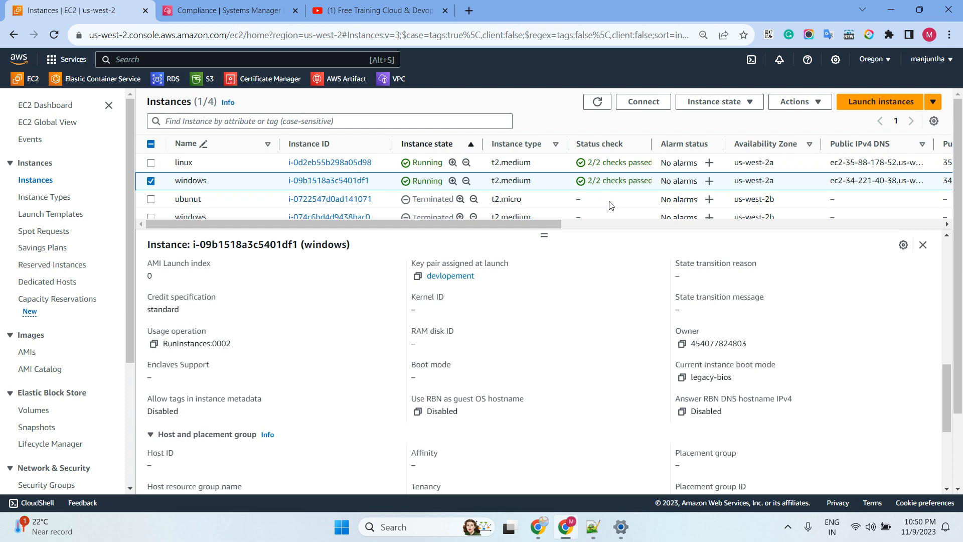
pyautogui.click(151, 163)
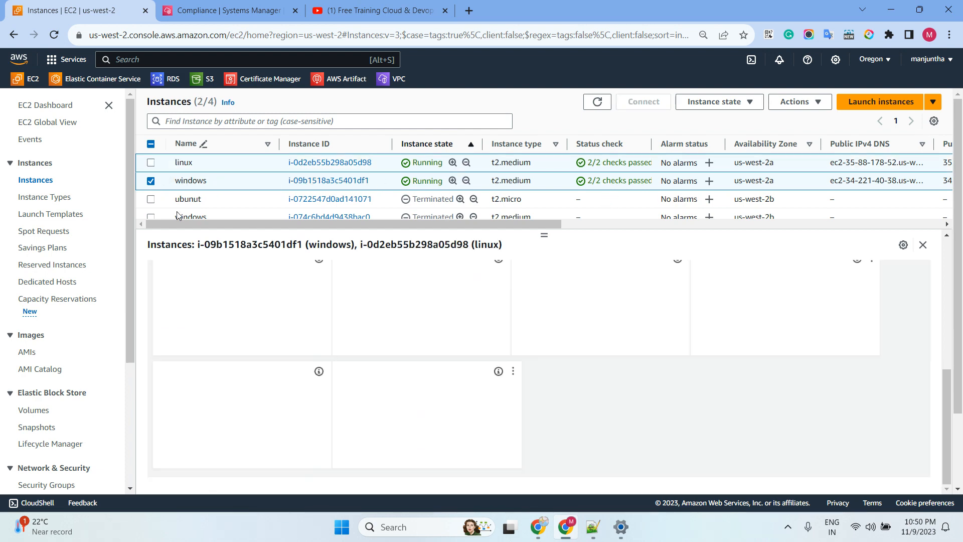
# - Search all Systems Manager documents for AWS-StopEC2Instance and open that document
pyautogui.click(232, 11)
pyautogui.scroll(-5, 48, 250)
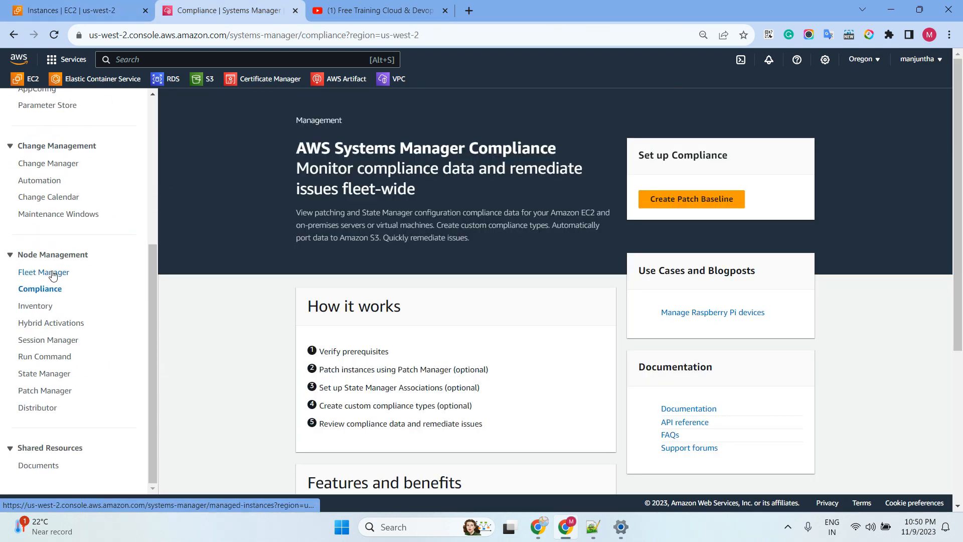
pyautogui.click(33, 466)
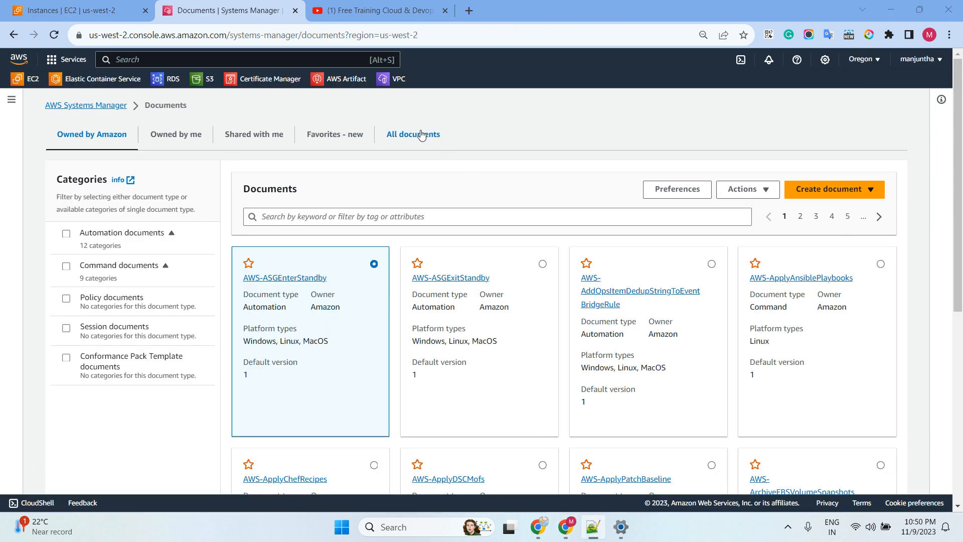
pyautogui.click(421, 134)
pyautogui.click(326, 206)
pyautogui.hotkey('ctrl', 'v')
pyautogui.press('Return')
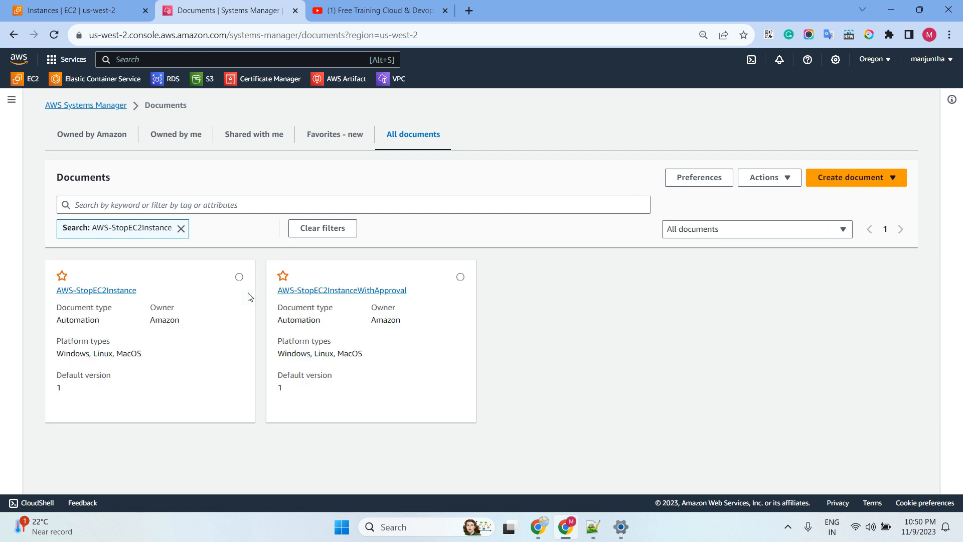
pyautogui.click(131, 291)
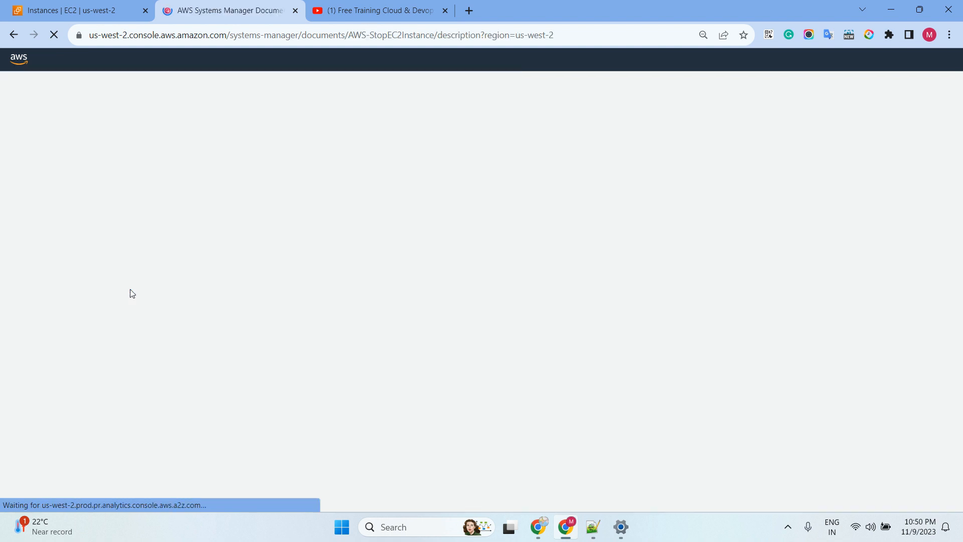
# - Run the AWS-StopEC2Instance automation as a simple execution on both the linux and windows instances
pyautogui.click(893, 132)
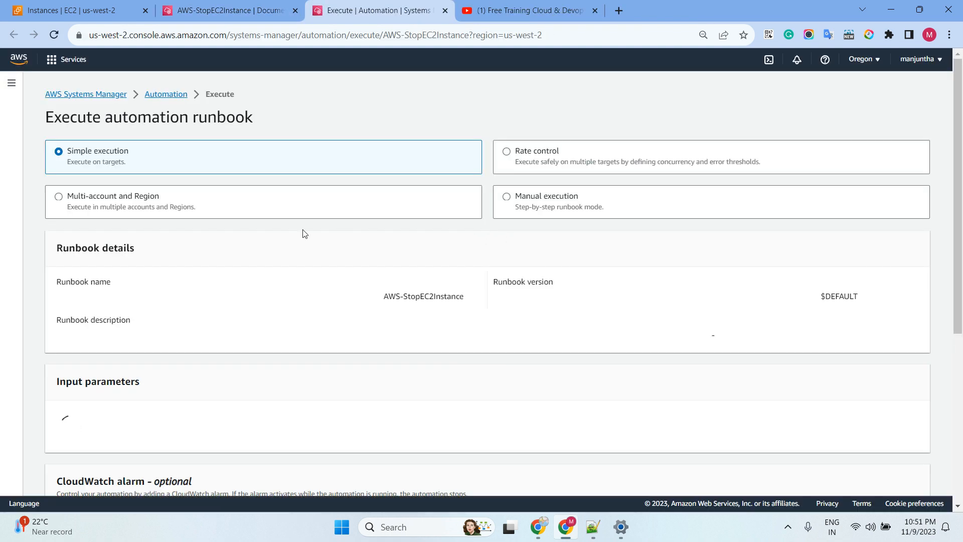
pyautogui.scroll(-4, 225, 265)
pyautogui.scroll(-3, 225, 267)
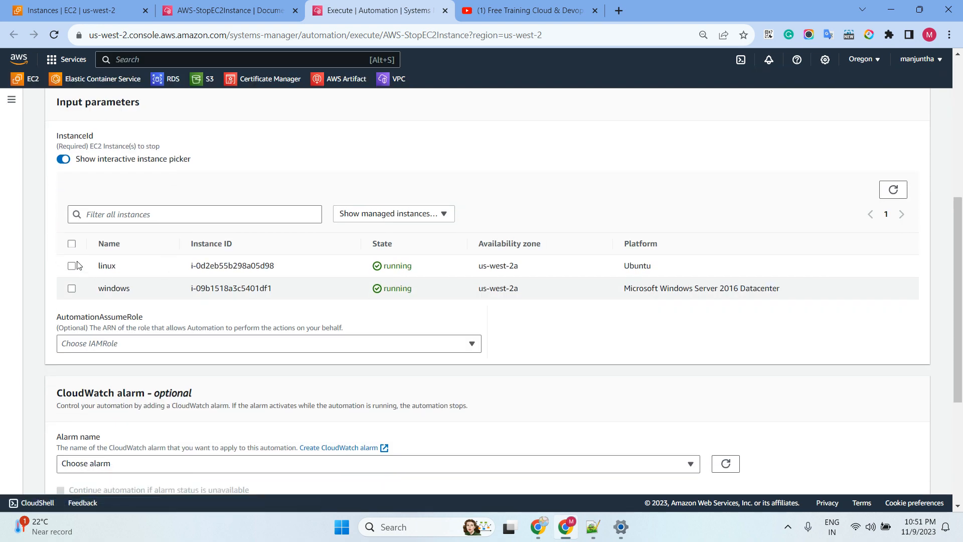
pyautogui.click(72, 243)
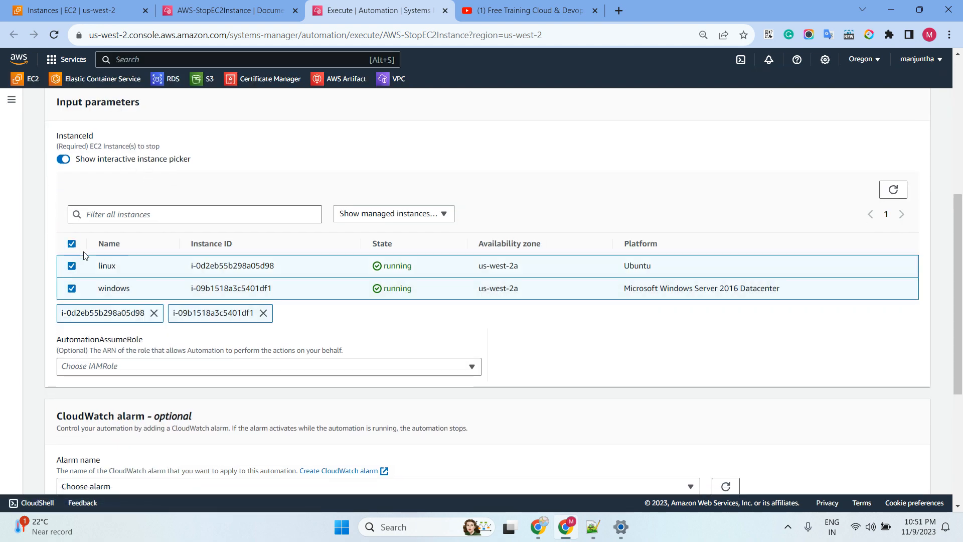
pyautogui.scroll(-5, 359, 295)
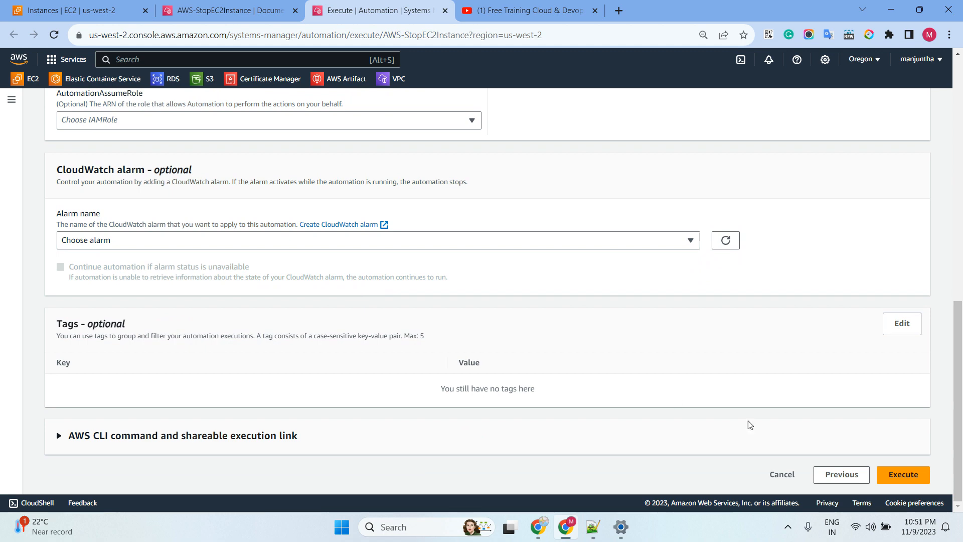
pyautogui.click(894, 474)
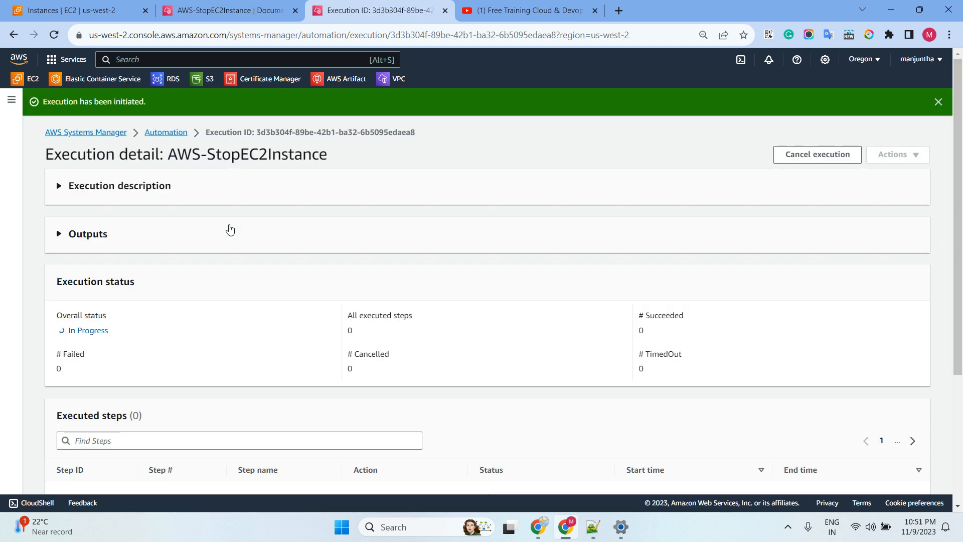
# - Refresh the EC2 instances list repeatedly to check the linux and windows instance states
pyautogui.click(73, 11)
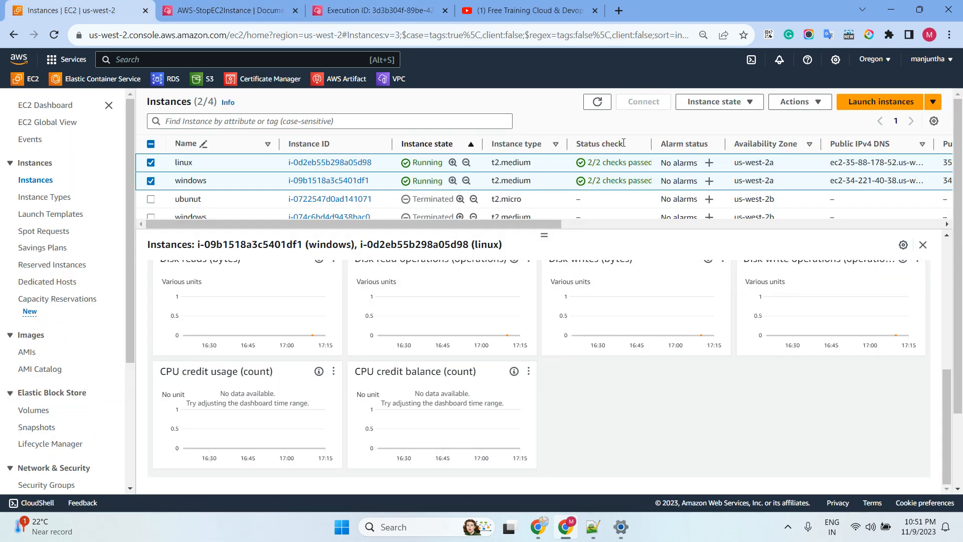
pyautogui.doubleClick(597, 101)
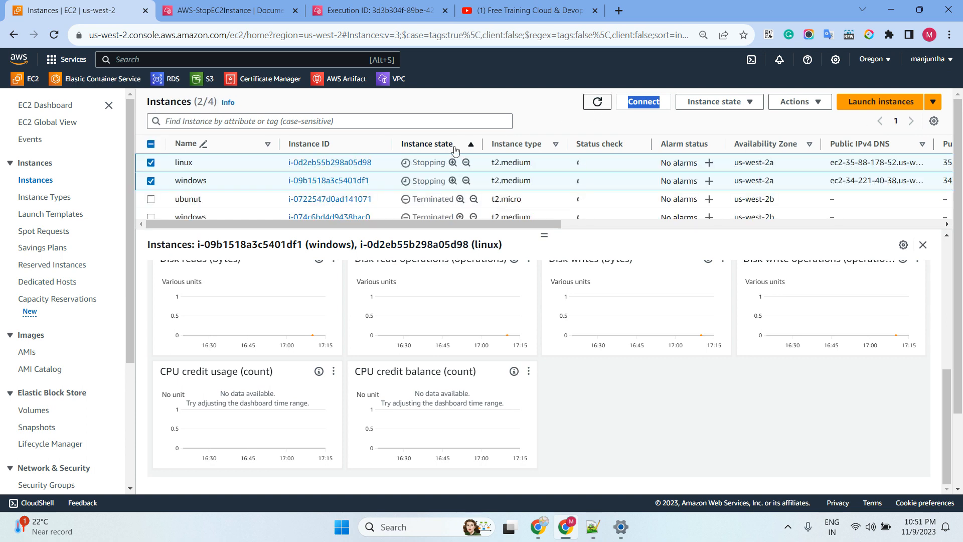
pyautogui.click(597, 101)
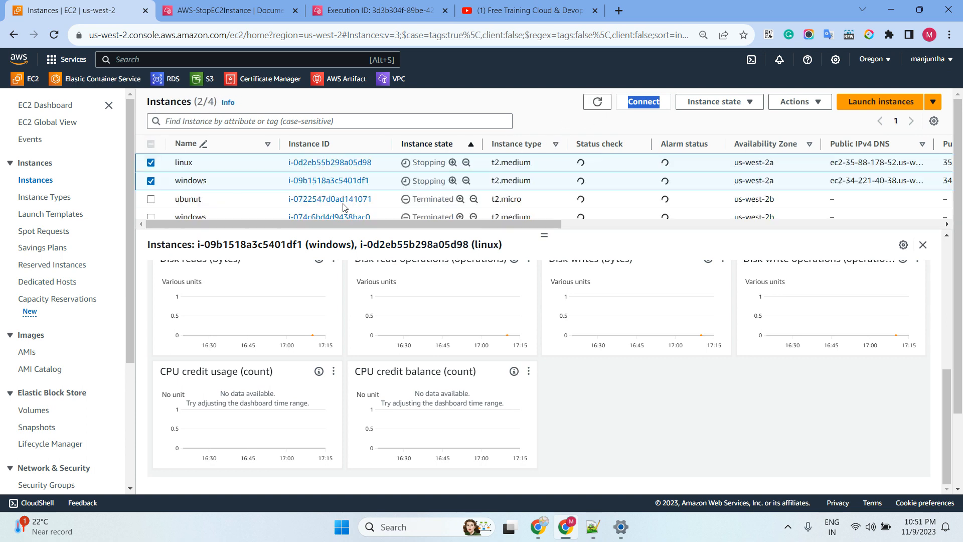
pyautogui.click(596, 104)
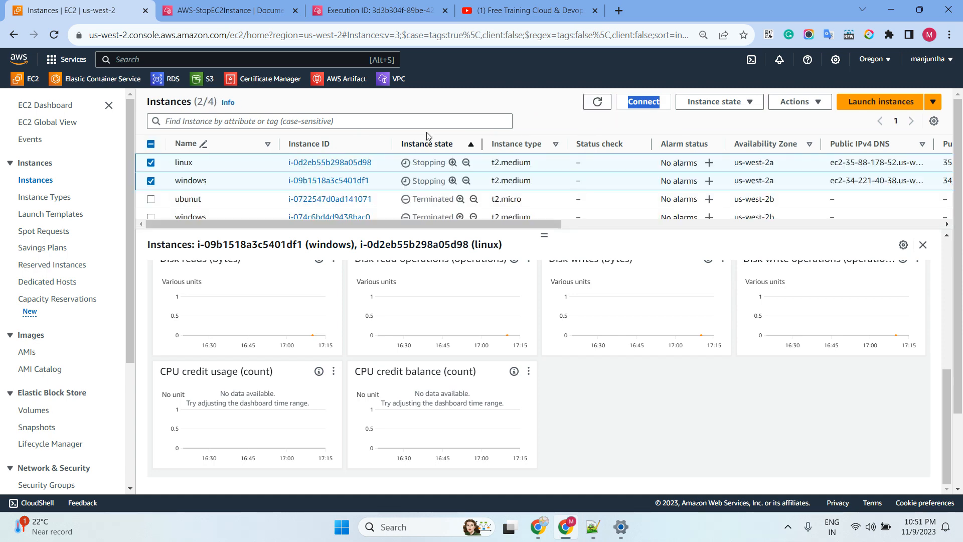
# - Check the step statuses on the AWS-StopEC2Instance execution page and reload it
pyautogui.click(235, 11)
pyautogui.click(354, 12)
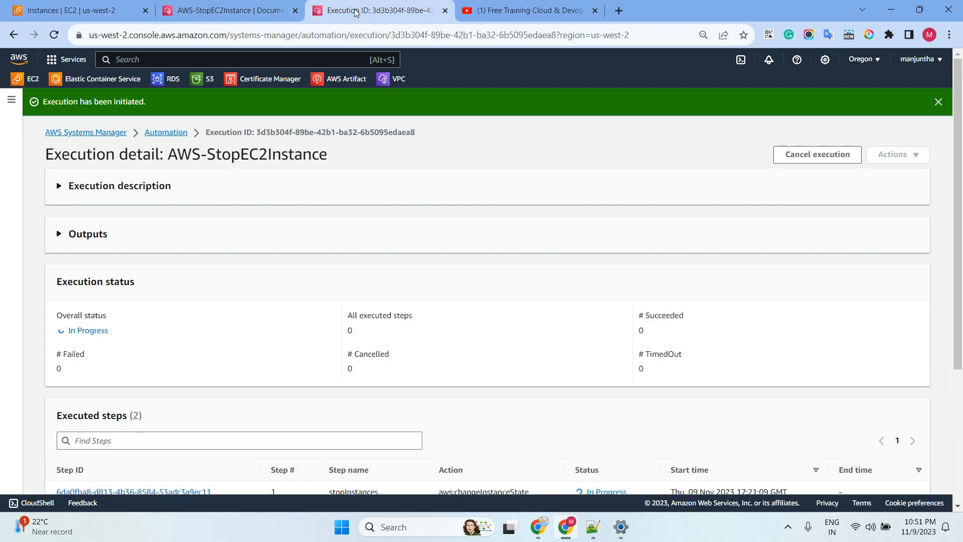
pyautogui.scroll(-3, 505, 204)
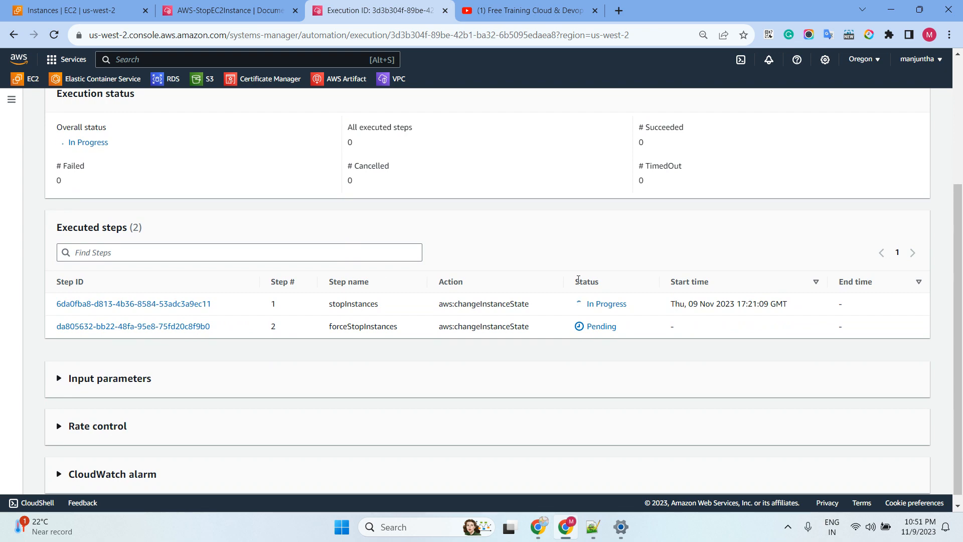
pyautogui.click(54, 35)
# - Return to the AWS-StopEC2Instance document and look through the list of Systems Manager features
pyautogui.click(231, 11)
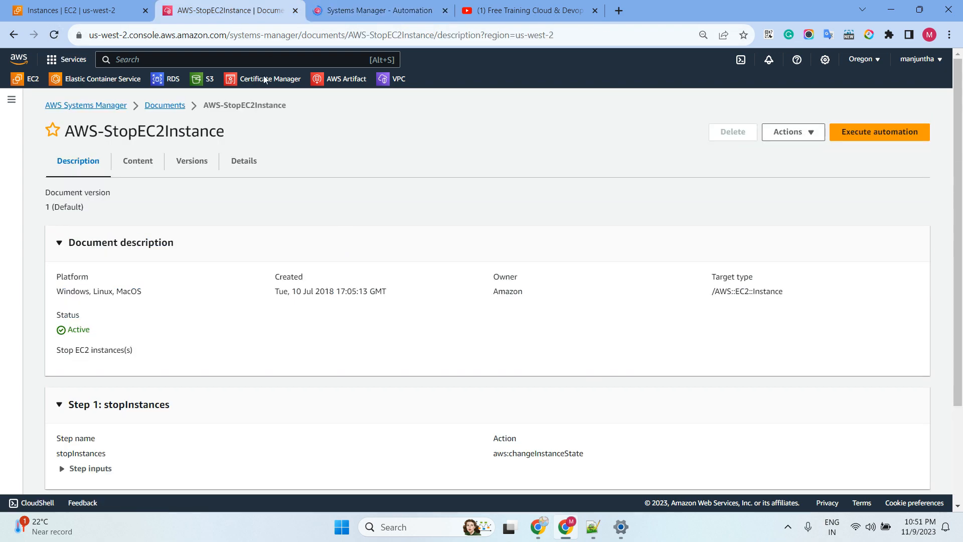
pyautogui.click(11, 99)
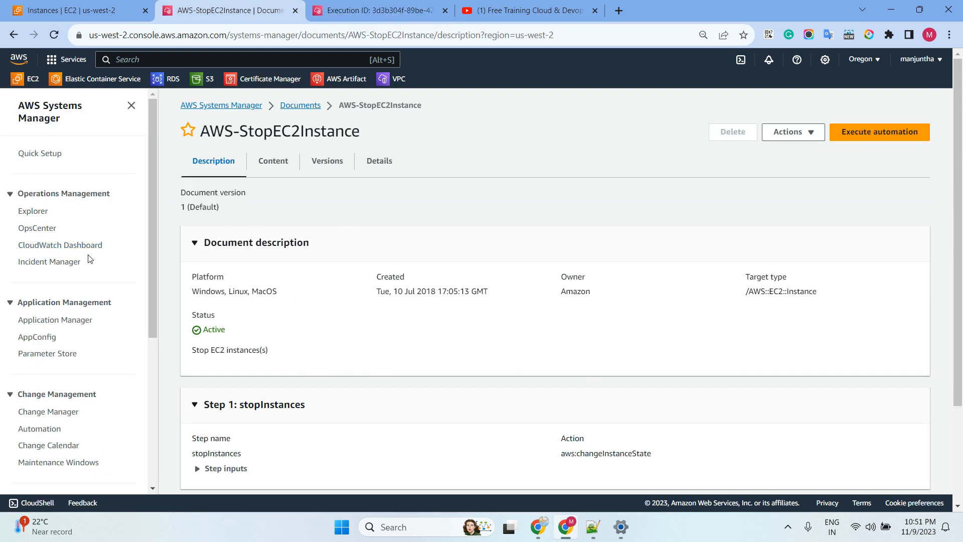
pyautogui.scroll(-2, 69, 224)
pyautogui.scroll(1, 68, 224)
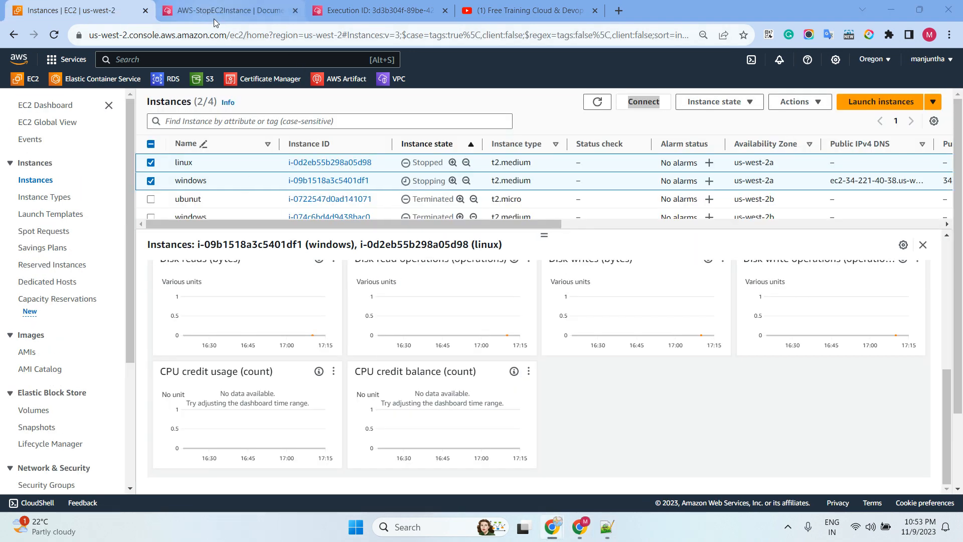
# - Refresh the EC2 instance states, check the AWS-StopEC2Instance execution's overall status and open the list of automation executions
pyautogui.click(597, 104)
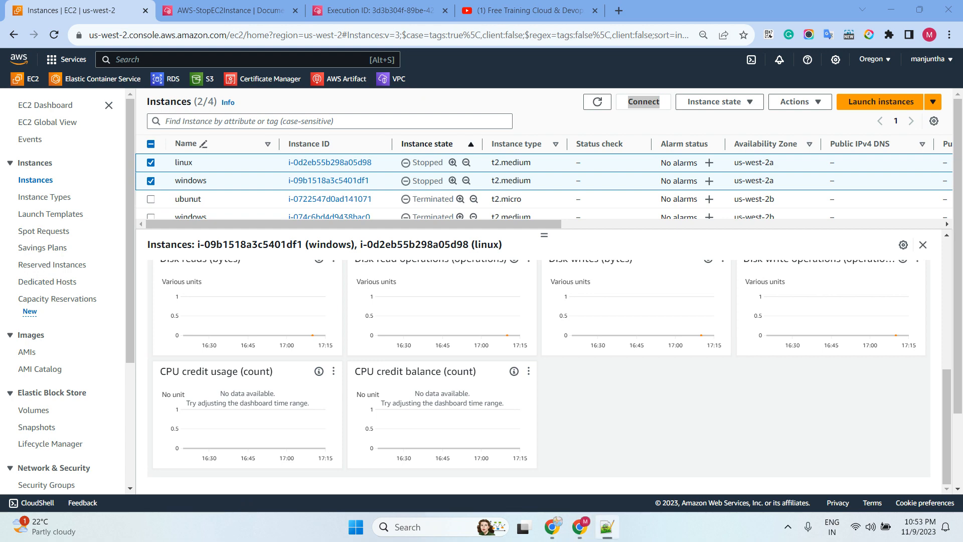
pyautogui.click(385, 11)
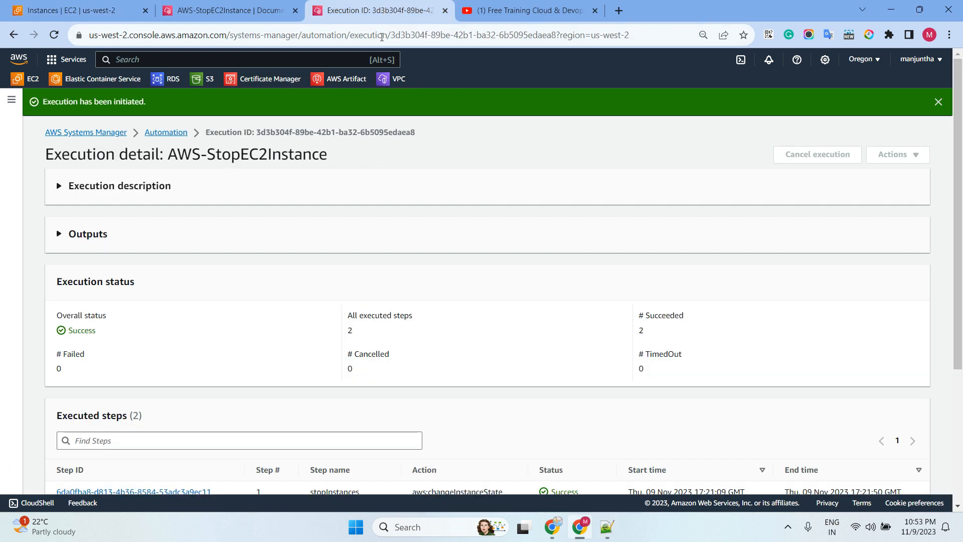
pyautogui.click(170, 132)
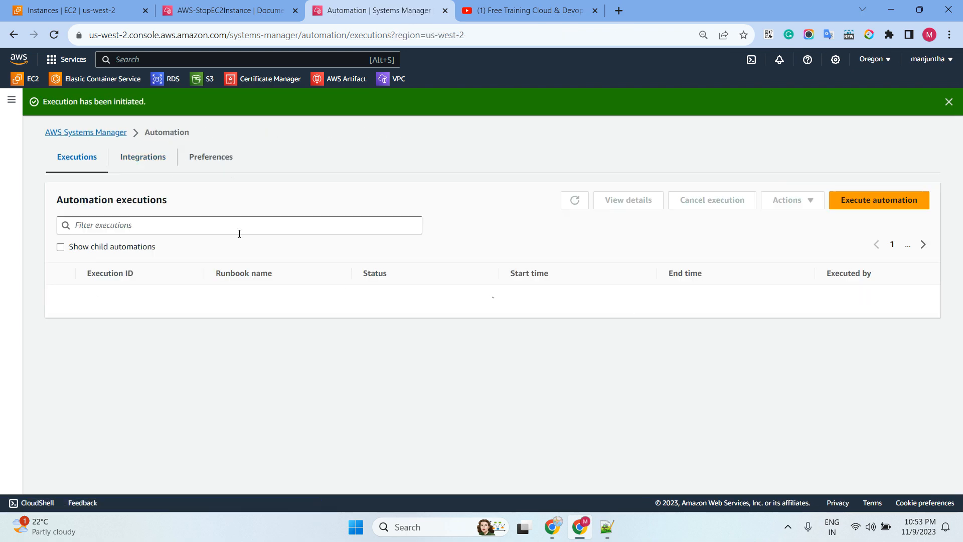
# - Browse the Systems Manager features from the automation executions list and view the Distributor page
pyautogui.click(11, 99)
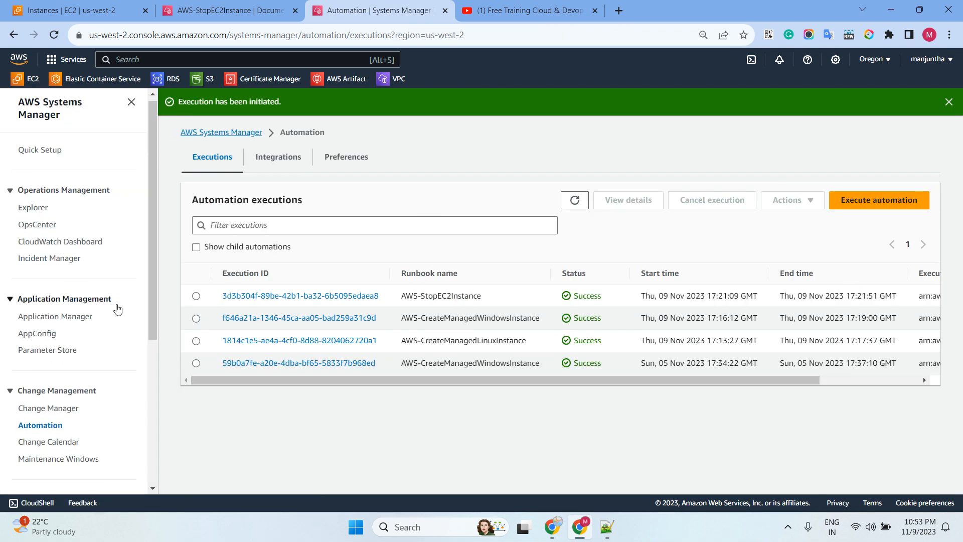
pyautogui.scroll(-3, 83, 436)
pyautogui.click(49, 469)
pyautogui.scroll(-1, 50, 469)
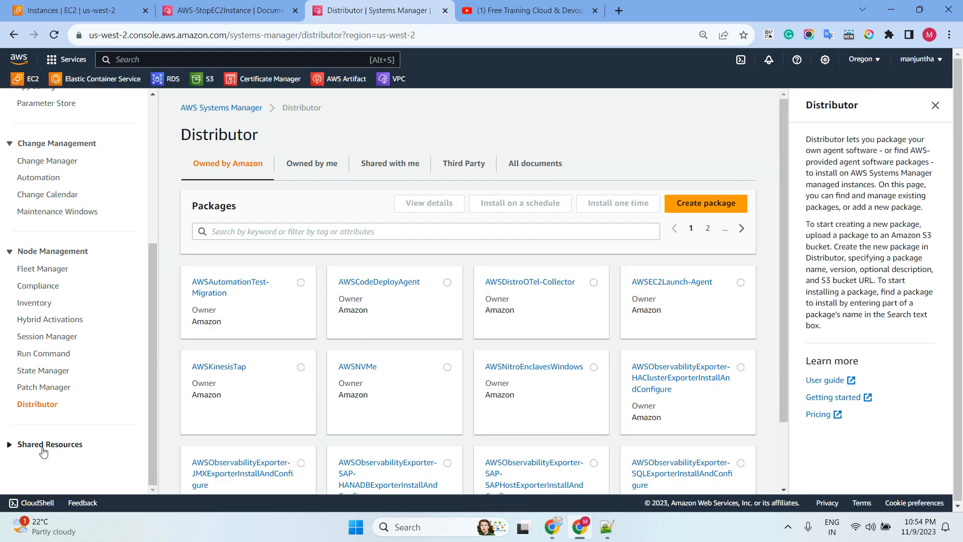
# - Search all Systems Manager documents under Shared Resources for AWS-StartEC2Instance and open that document
pyautogui.click(42, 464)
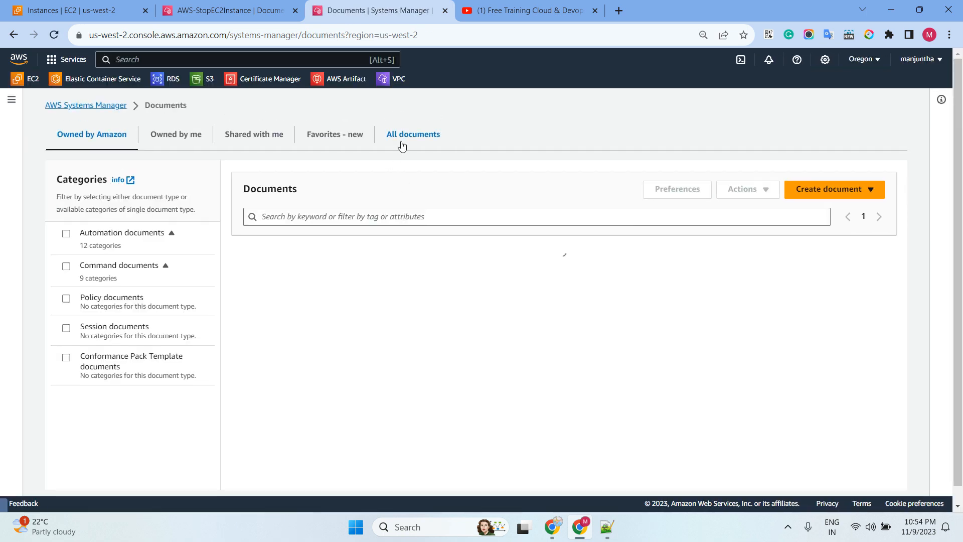
pyautogui.click(402, 141)
pyautogui.click(306, 210)
pyautogui.hotkey('ctrl', 'v')
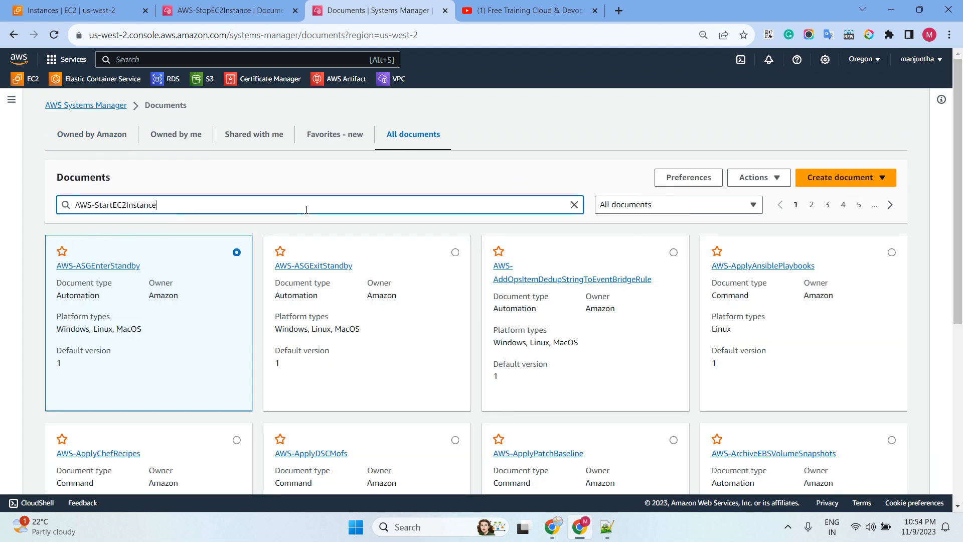
pyautogui.press('Return')
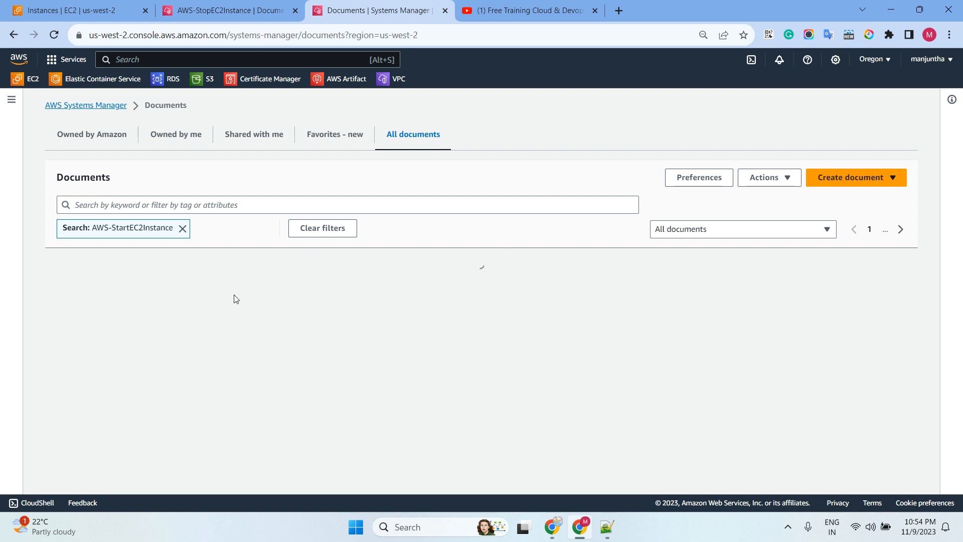
pyautogui.click(112, 291)
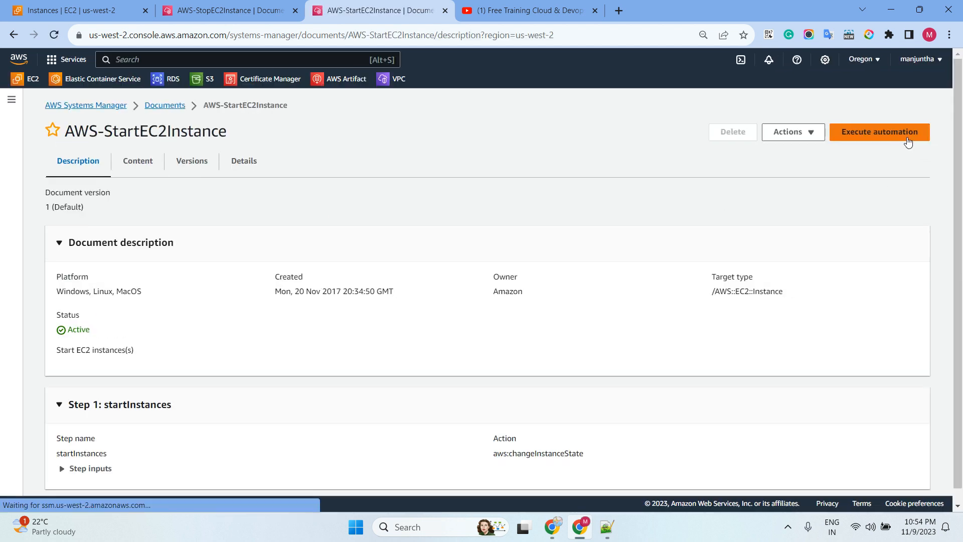
# - Open the automation execution form for AWS-StartEC2Instance and refresh its interactive instance picker
pyautogui.click(908, 132)
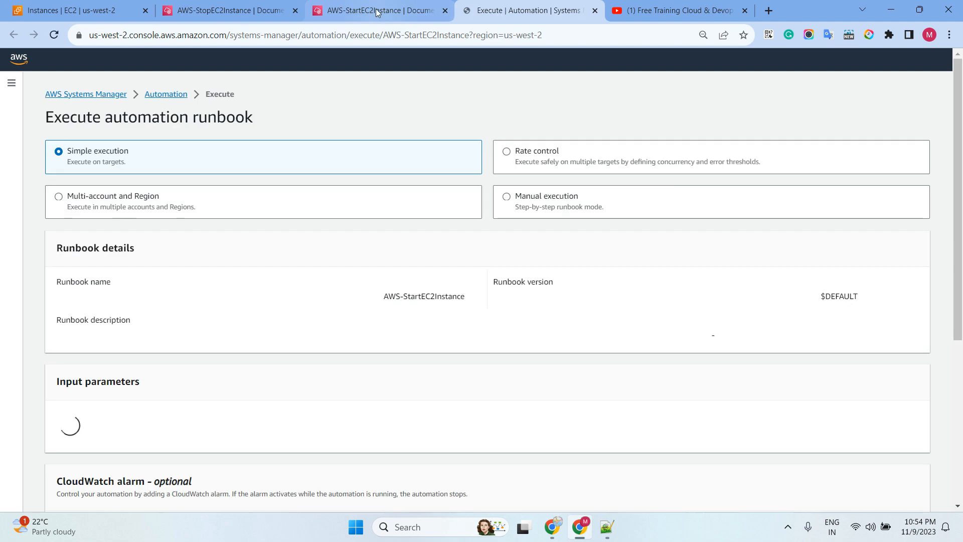
pyautogui.click(437, 10)
pyautogui.click(509, 10)
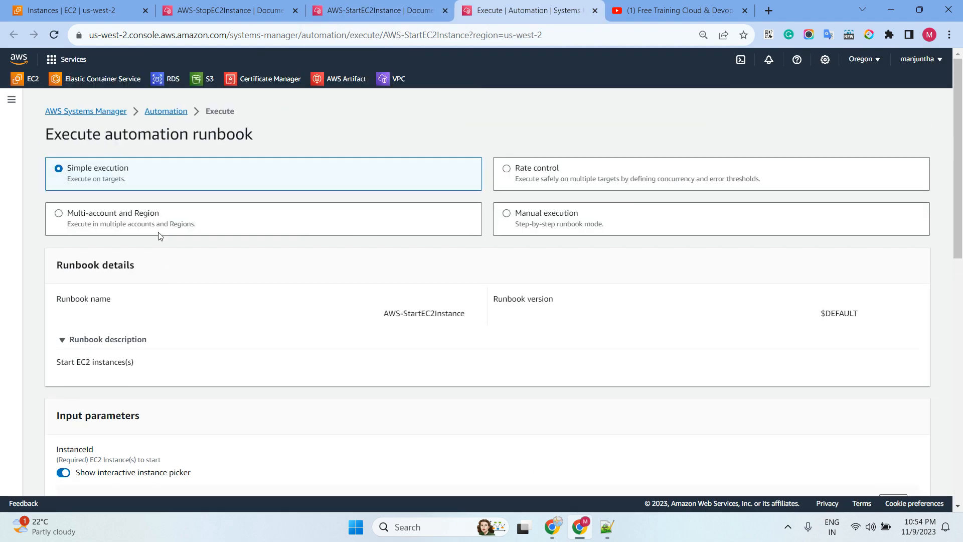
pyautogui.scroll(-6, 179, 254)
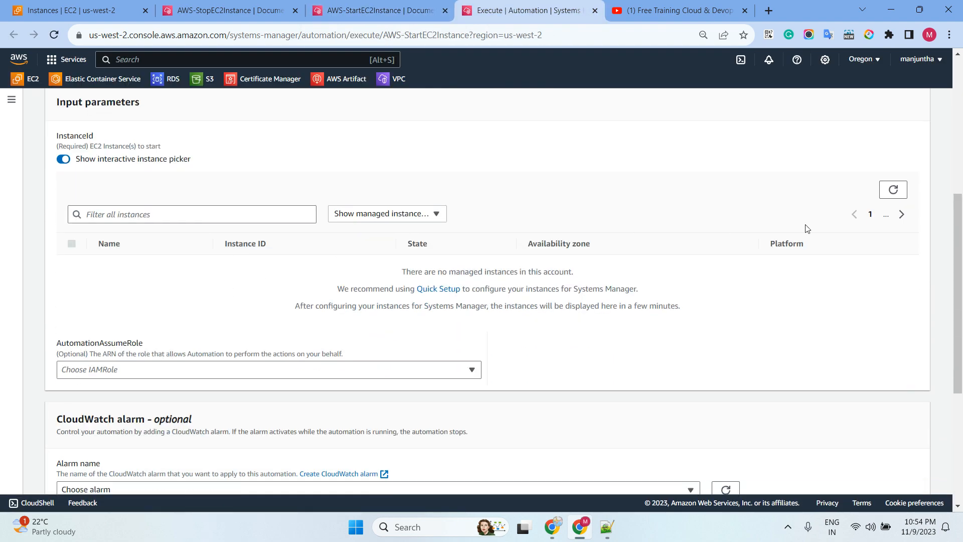
pyautogui.click(892, 190)
pyautogui.scroll(6, 237, 240)
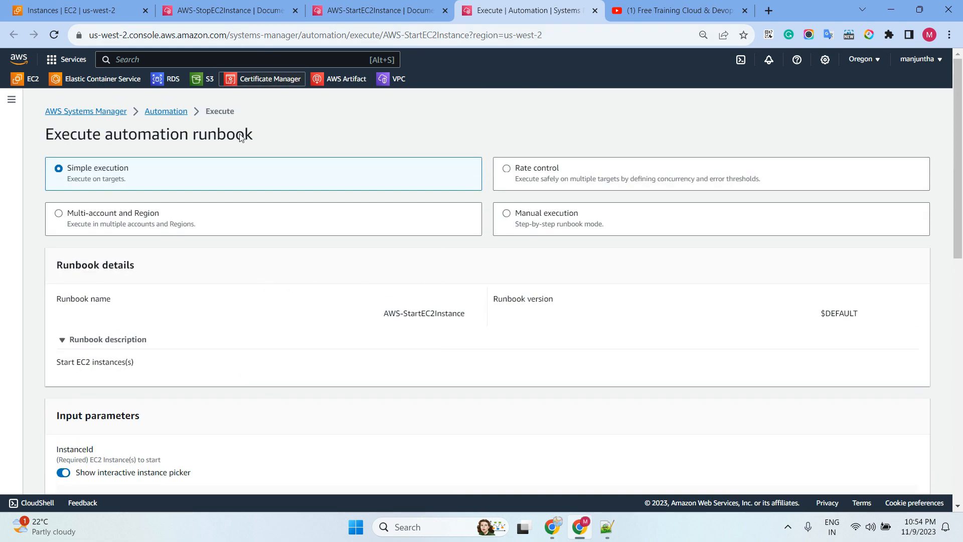
pyautogui.scroll(-4, 257, 315)
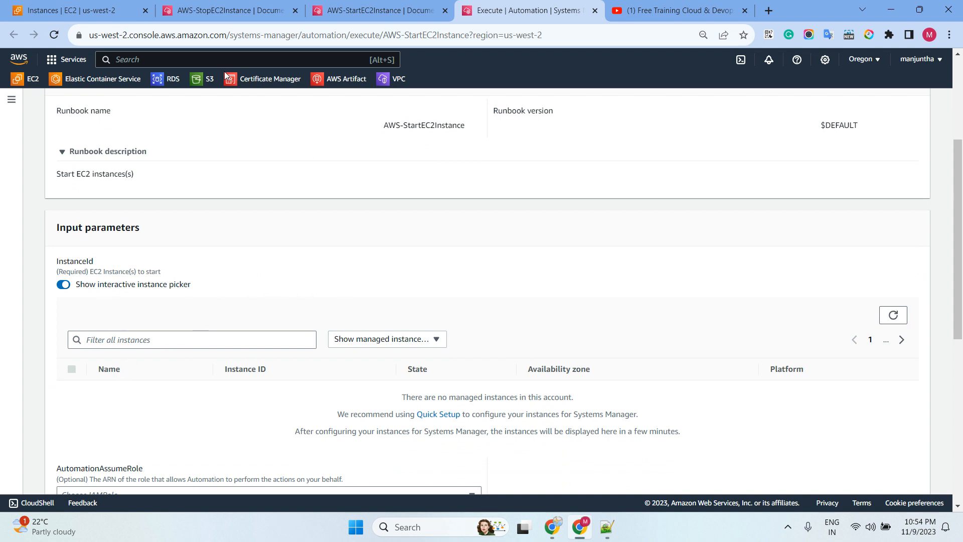
# - Start the stopped linux and windows instances in the EC2 instance list
pyautogui.click(209, 15)
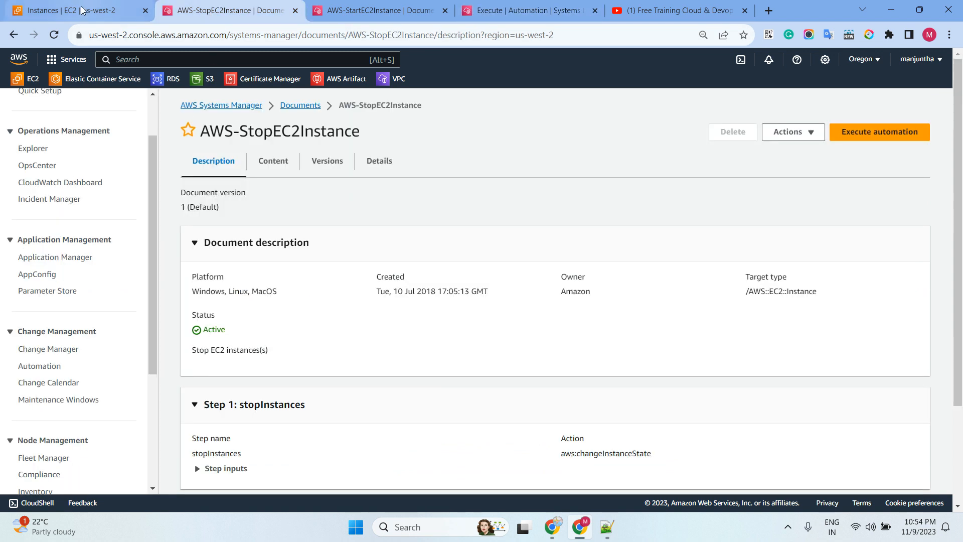
pyautogui.click(103, 7)
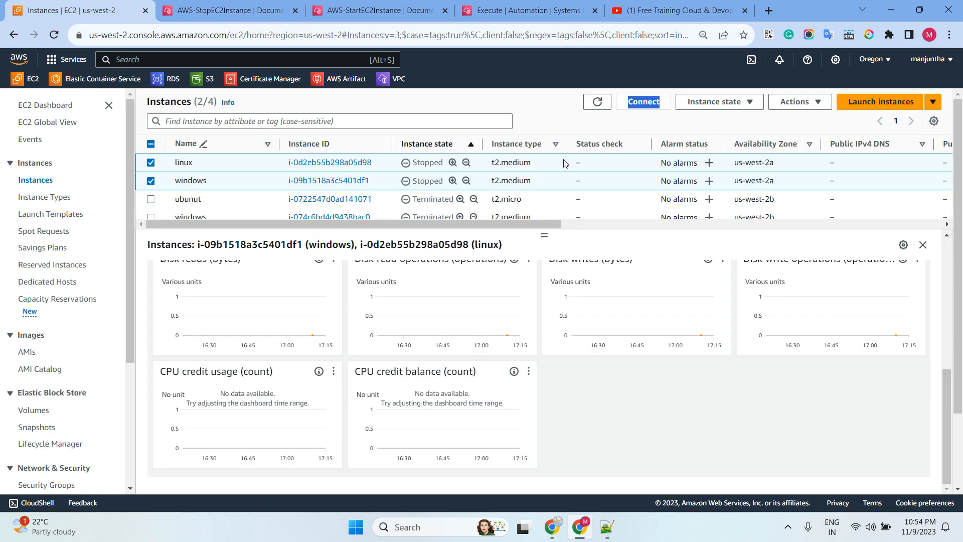
pyautogui.click(712, 102)
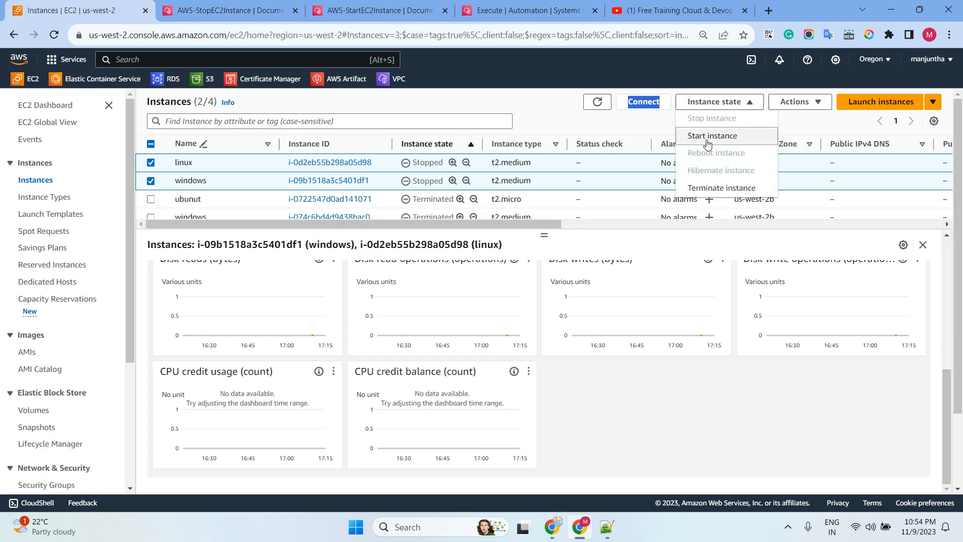
pyautogui.press('Escape')
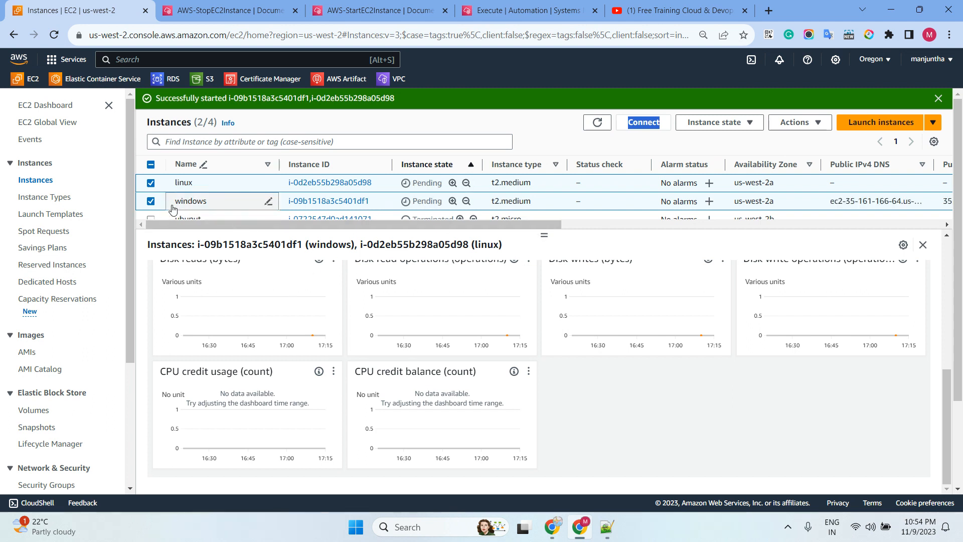
# - Keep only the linux instance selected, refresh the instance list and check its available security actions
pyautogui.click(150, 201)
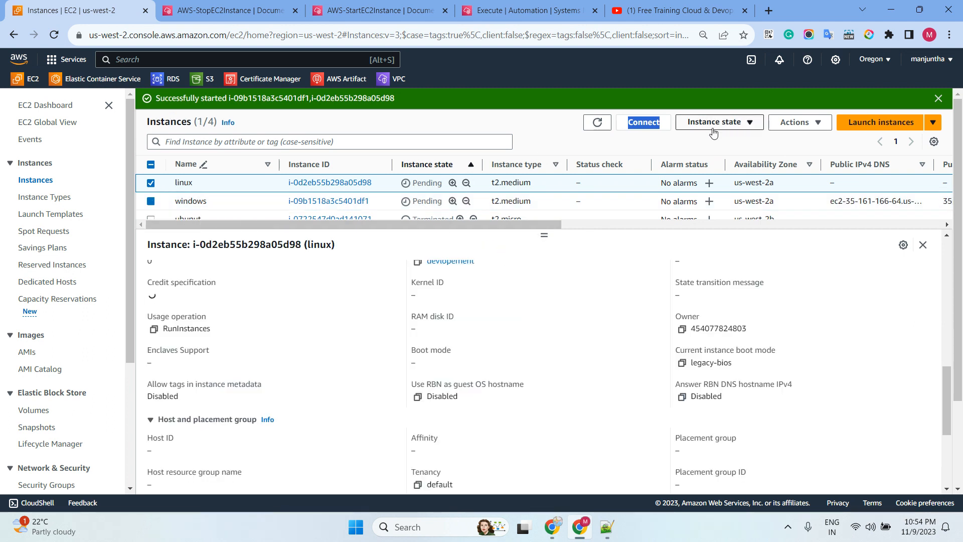
pyautogui.click(797, 122)
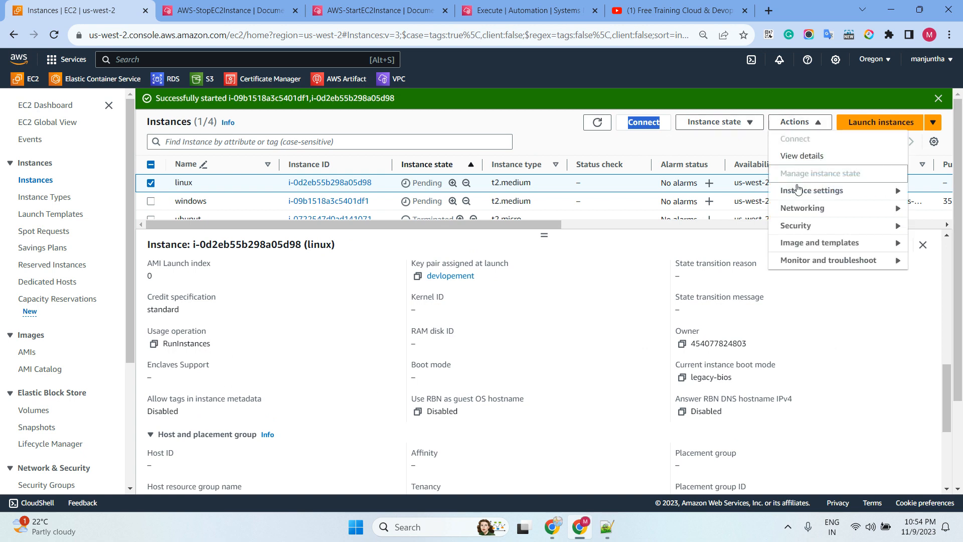
pyautogui.moveTo(796, 226)
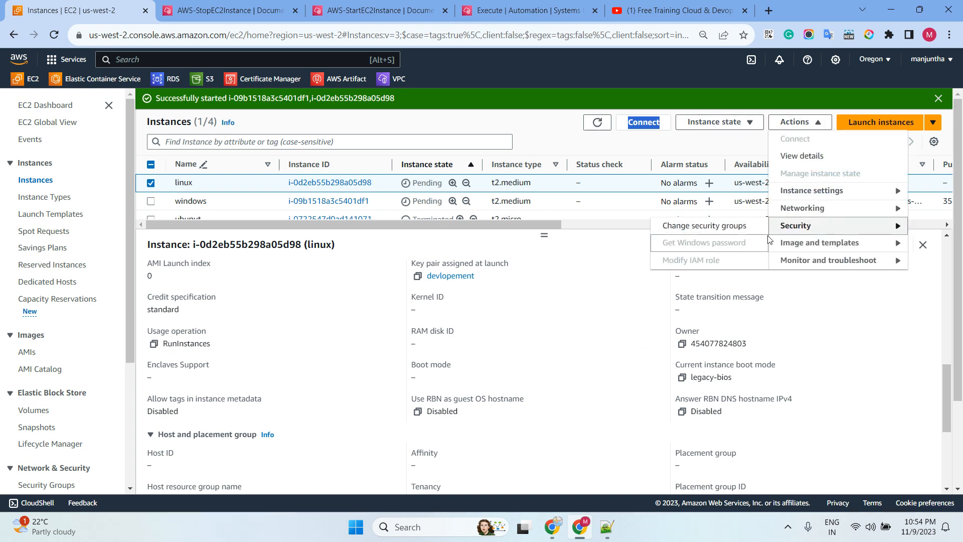
pyautogui.click(599, 125)
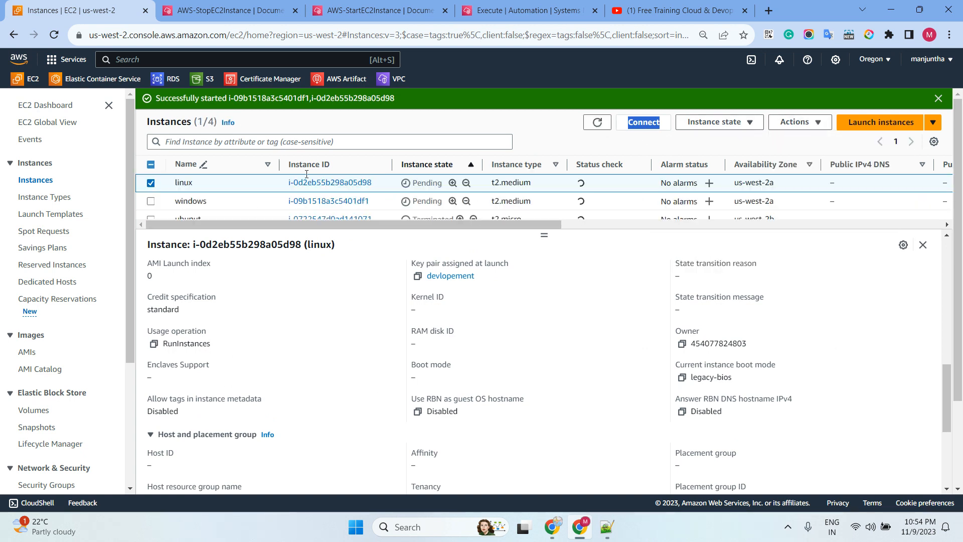
pyautogui.click(797, 122)
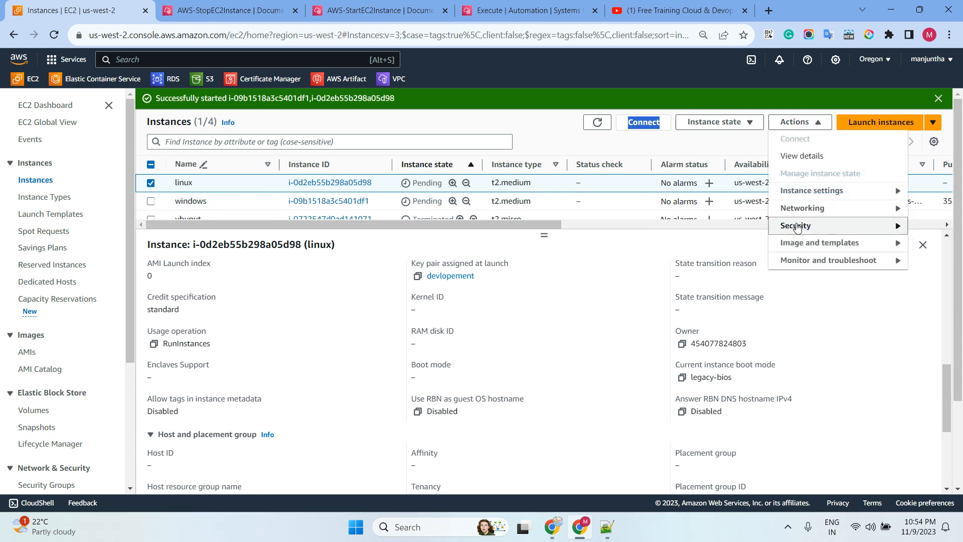
# - Read the managed-instances notice in the instance picker of the AWS-StartEC2Instance execution form
pyautogui.click(390, 12)
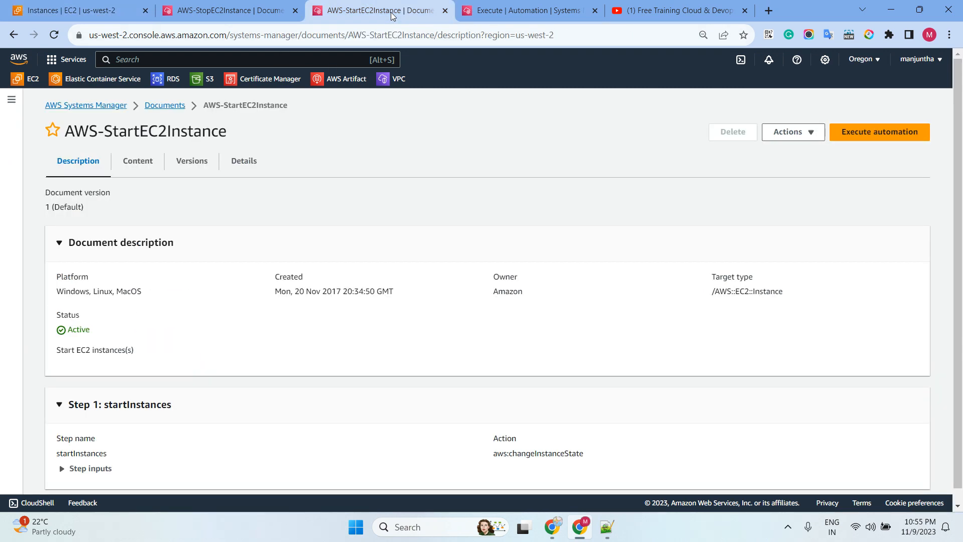
pyautogui.click(486, 12)
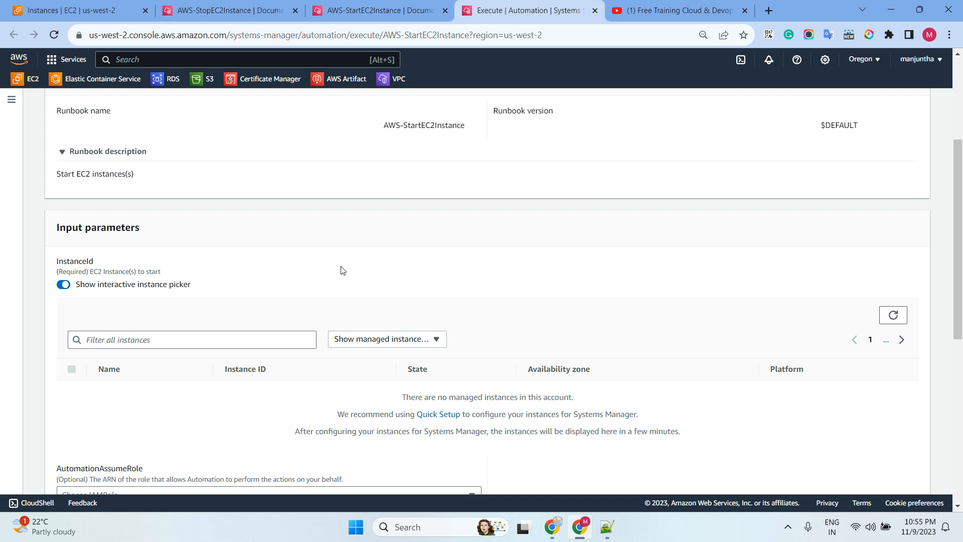
pyautogui.moveTo(684, 433); pyautogui.dragTo(301, 422)
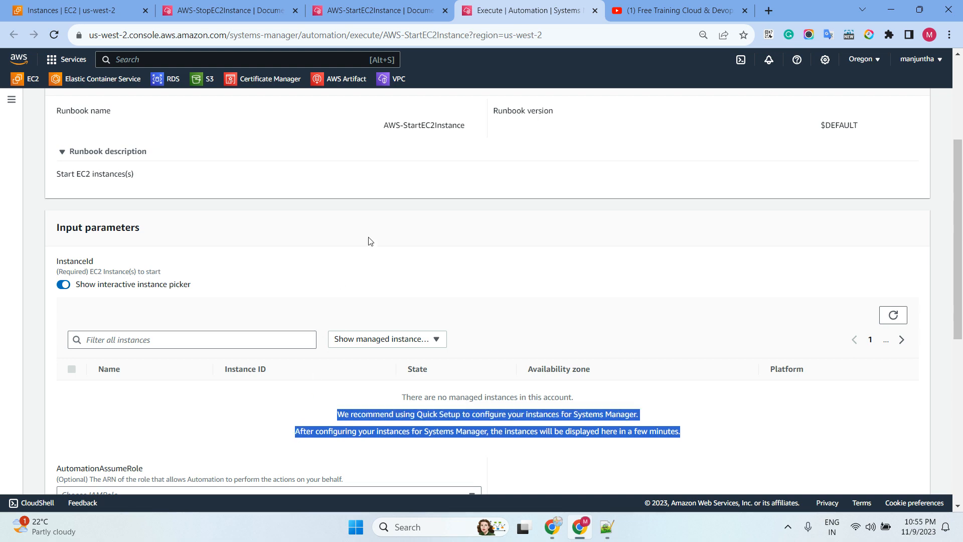
pyautogui.scroll(3, 368, 241)
# - Find the AWS-RestartEC2Instance document among the Amazon-owned documents, open it and start its automation execution form
pyautogui.click(392, 10)
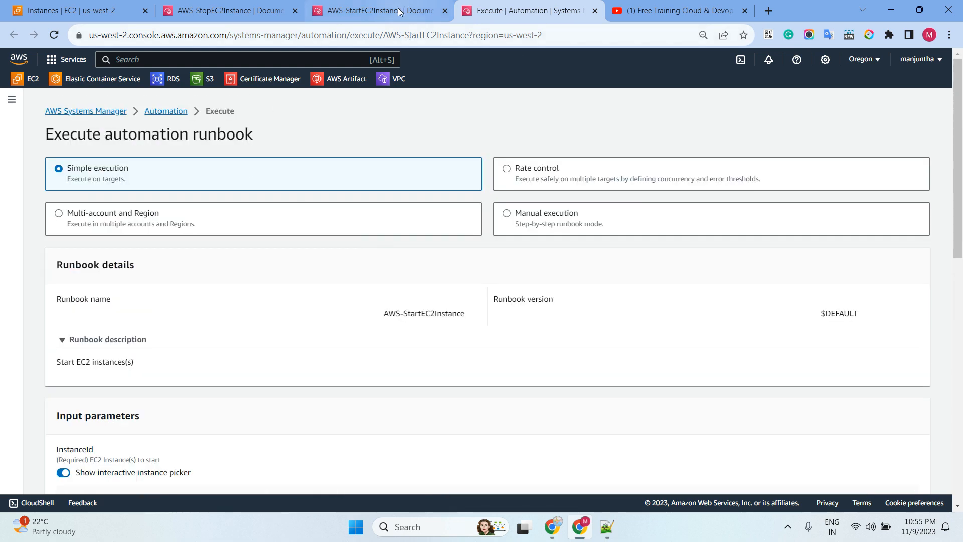
pyautogui.click(171, 112)
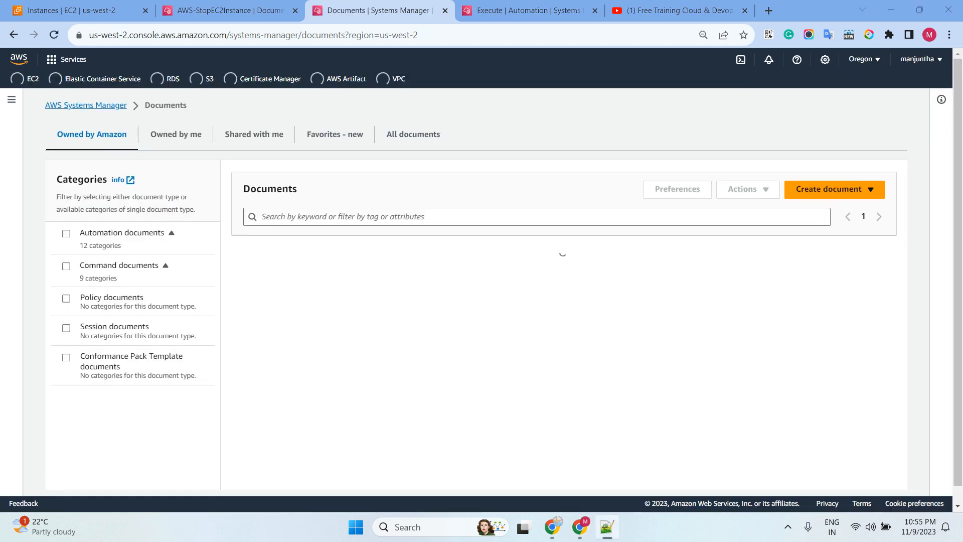
pyautogui.click(438, 216)
pyautogui.hotkey('ctrl', 'v')
pyautogui.press('Return')
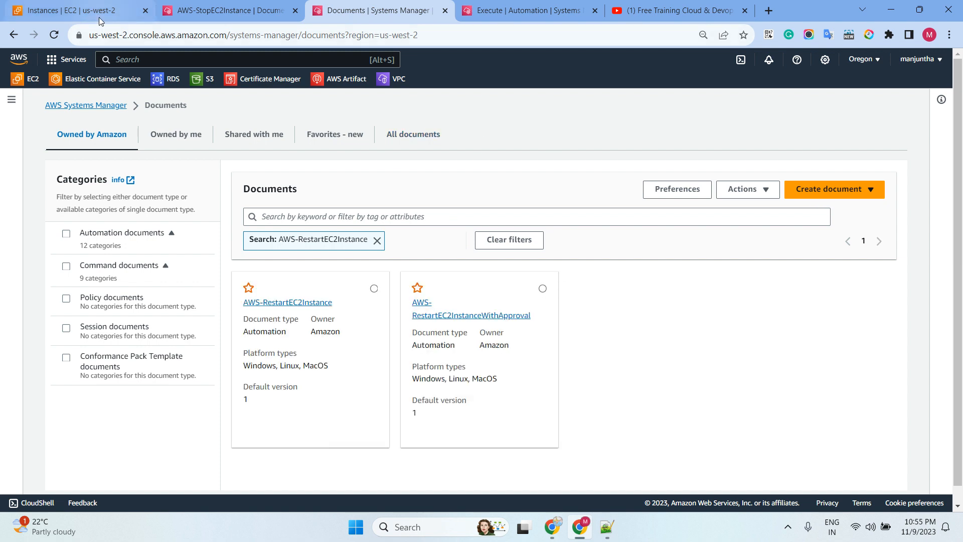
pyautogui.click(303, 303)
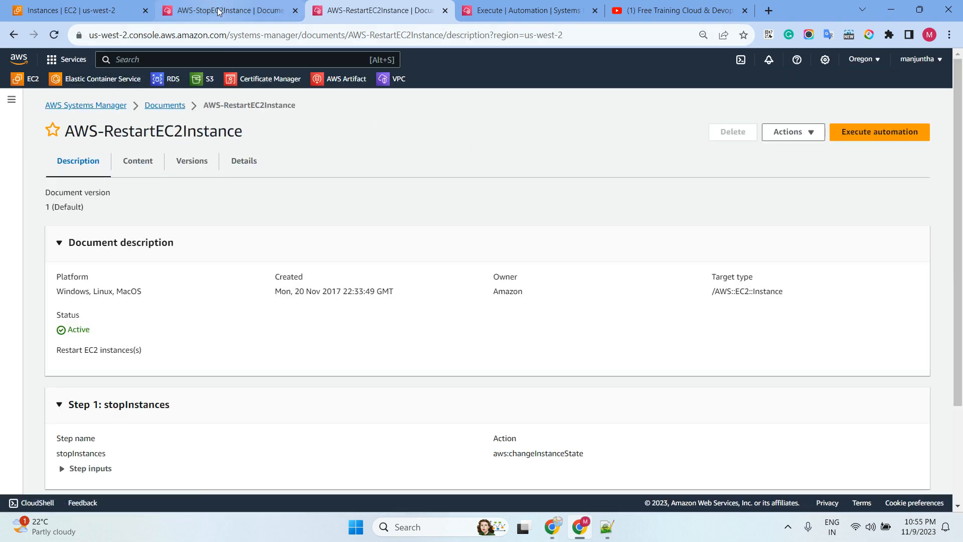
pyautogui.click(869, 131)
# - Set the AWS-StartEC2Instance execution to Rate control, with InstanceId as the parameter and Parameter Values as the targets
pyautogui.click(588, 17)
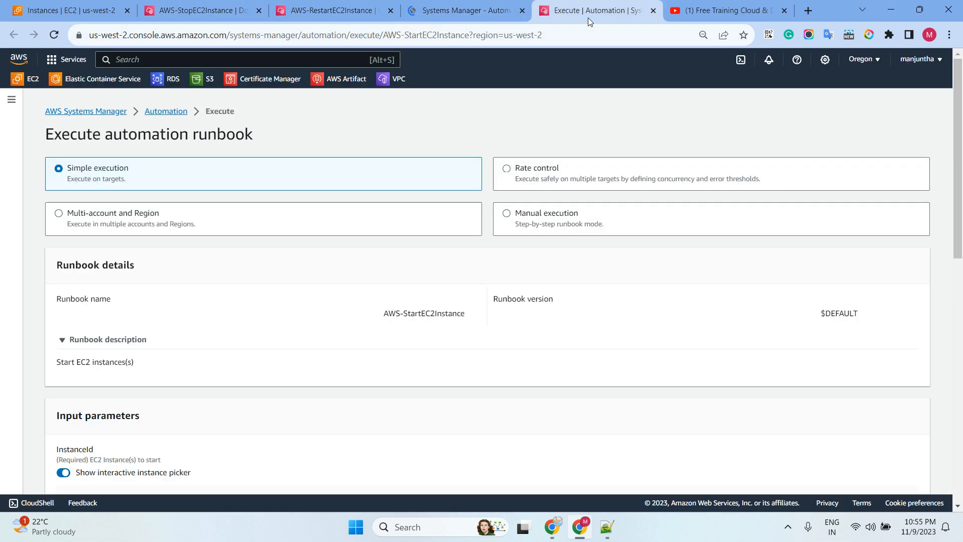
pyautogui.click(525, 176)
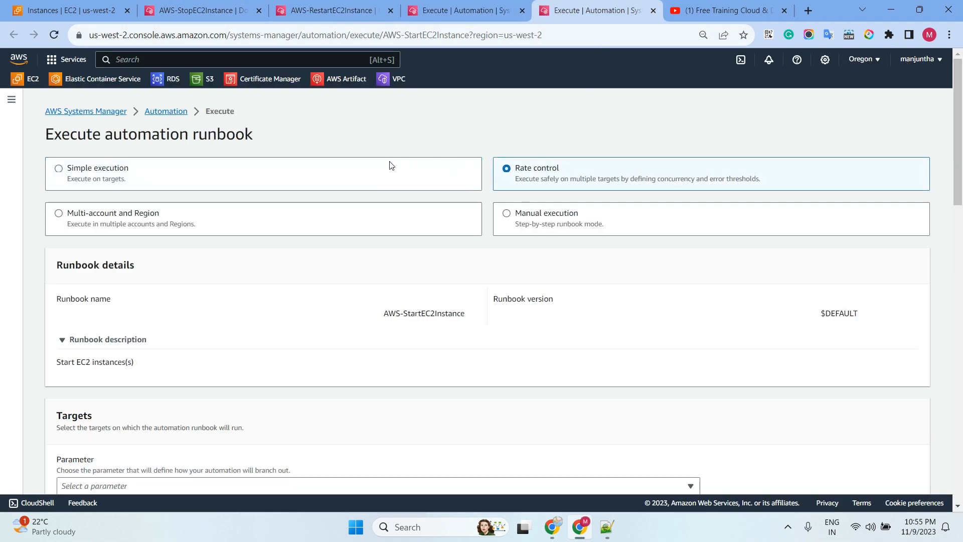
pyautogui.scroll(-4, 389, 165)
pyautogui.scroll(-3, 290, 266)
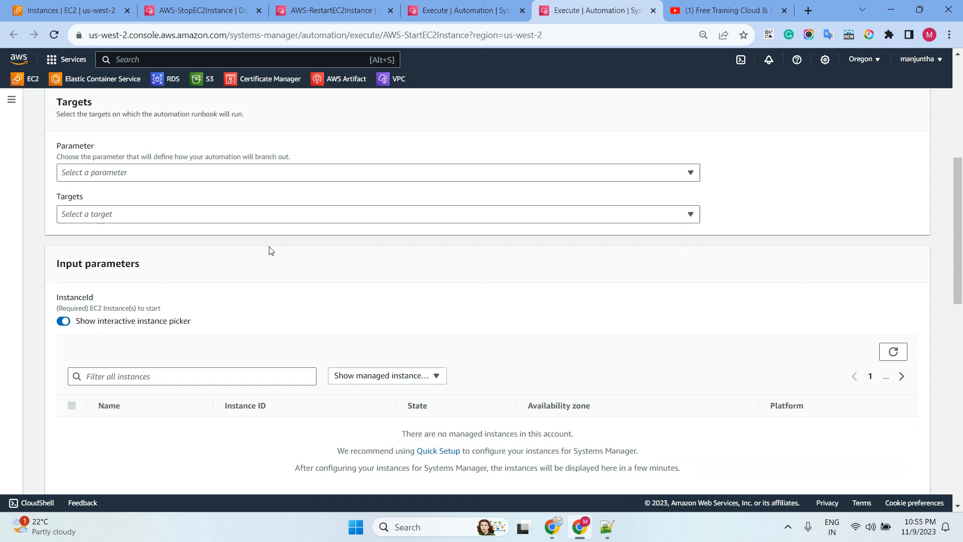
pyautogui.click(123, 174)
pyautogui.click(116, 195)
pyautogui.click(120, 215)
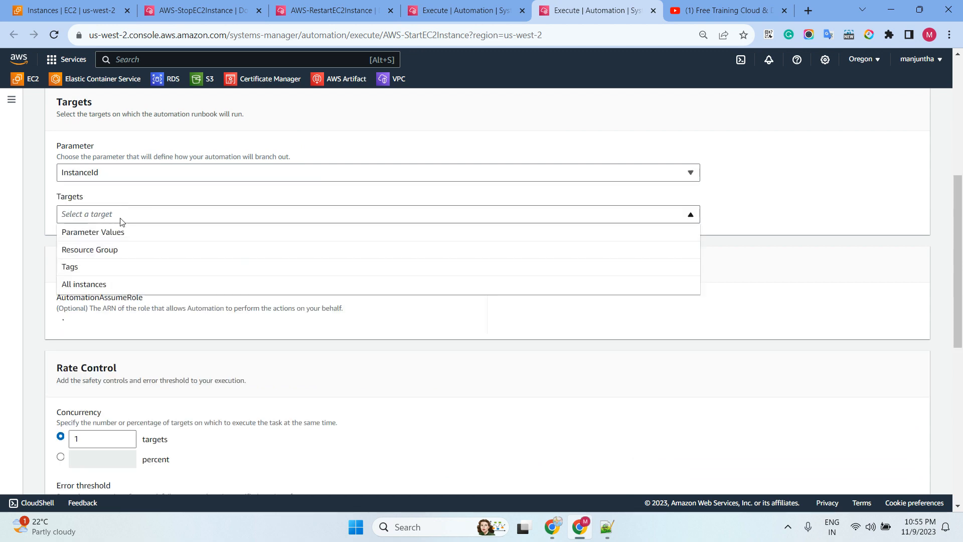
pyautogui.click(117, 238)
pyautogui.scroll(-4, 172, 279)
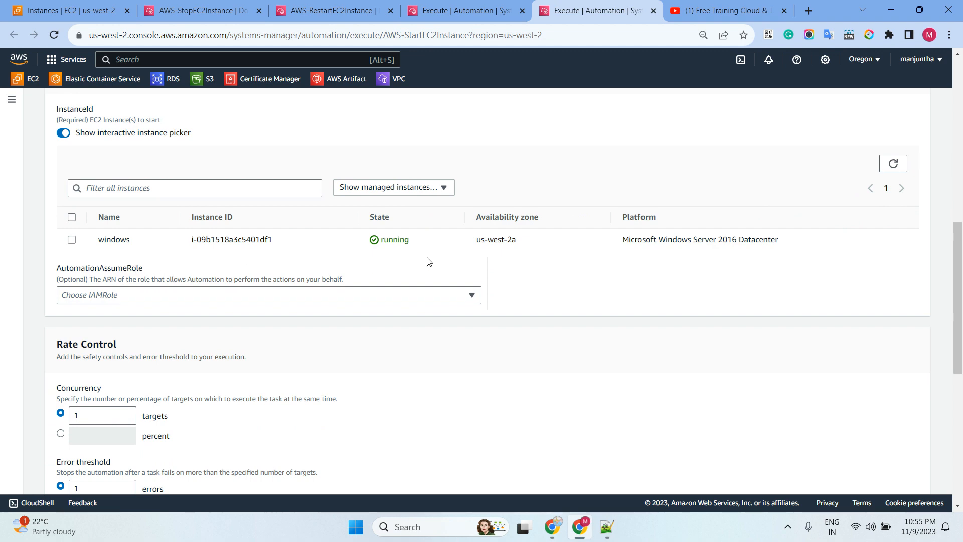
# - Return to the EC2 instances, refresh the list and check again which security actions the linux instance offers
pyautogui.click(71, 10)
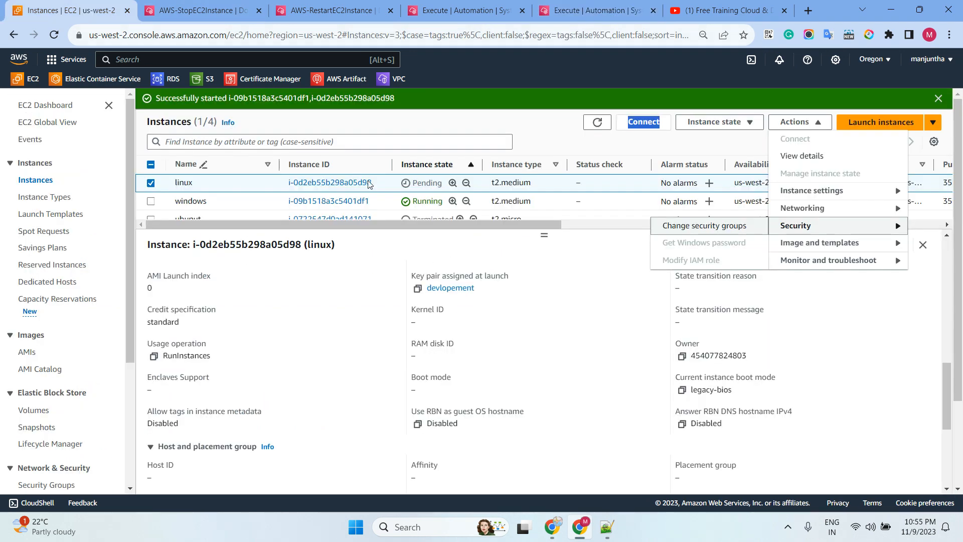
pyautogui.click(599, 124)
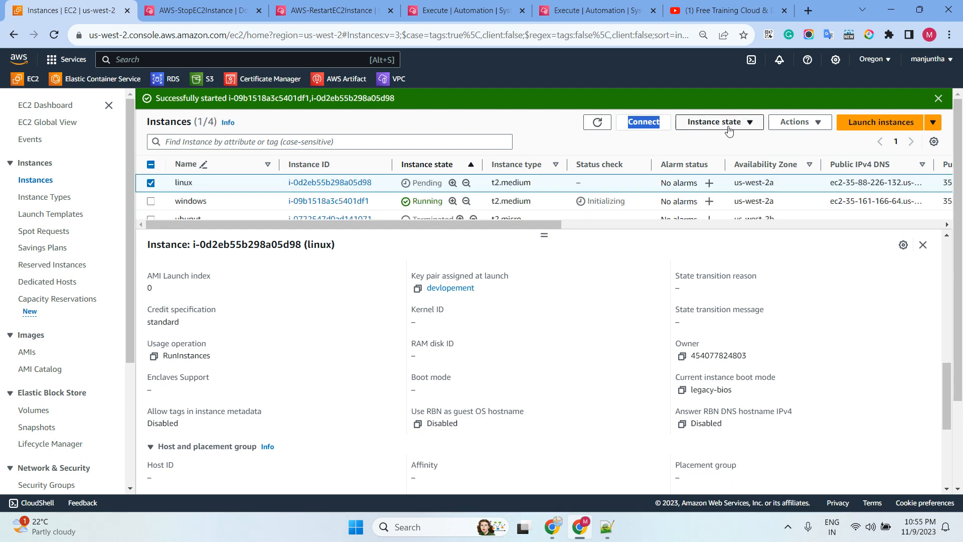
pyautogui.click(795, 122)
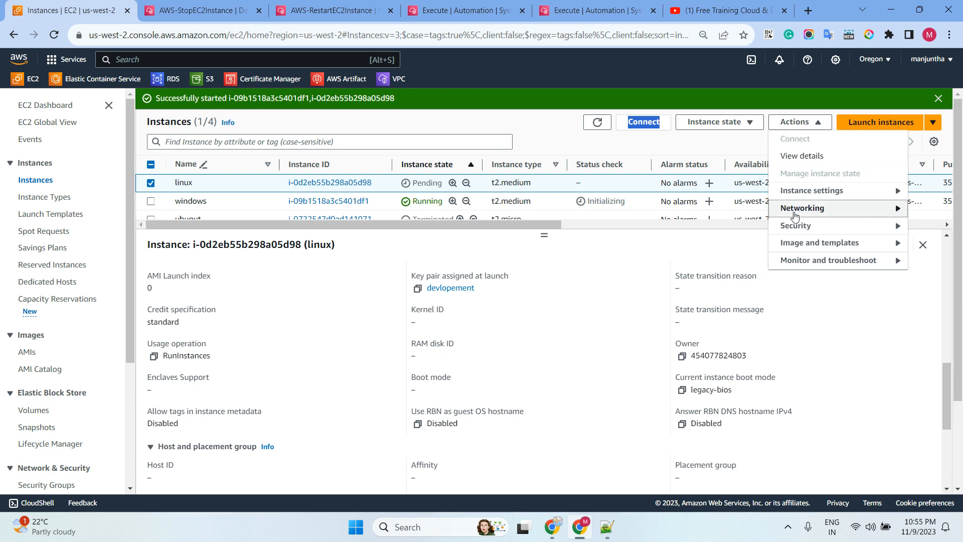
pyautogui.moveTo(797, 225)
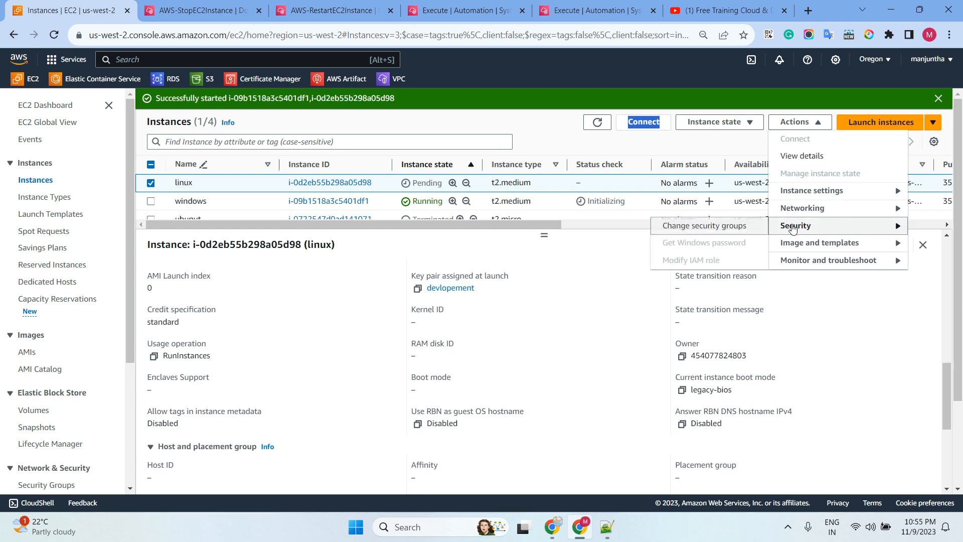
# - Check which IAM role is attached to the windows instance and return to the instances list without changing it
pyautogui.click(163, 187)
pyautogui.click(150, 182)
pyautogui.click(150, 202)
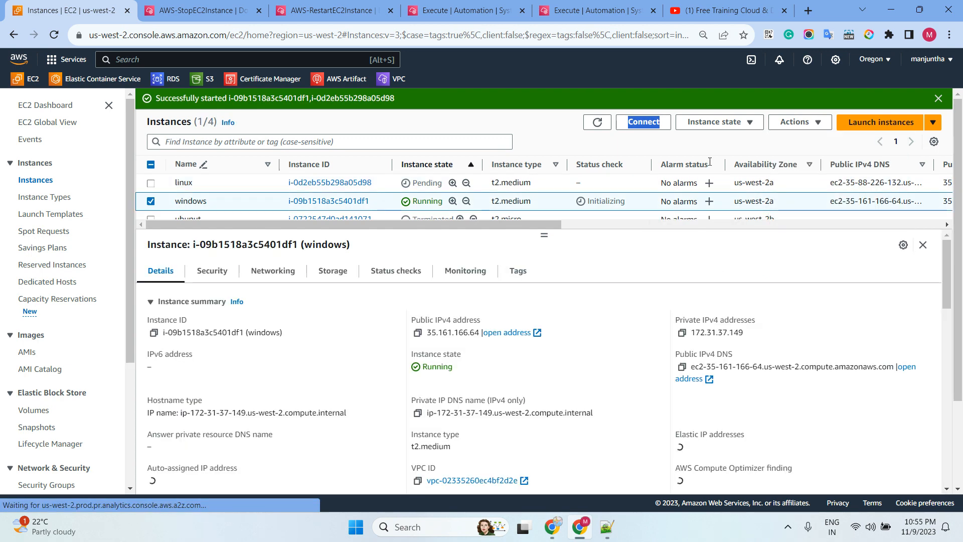
pyautogui.click(799, 122)
pyautogui.moveTo(797, 225)
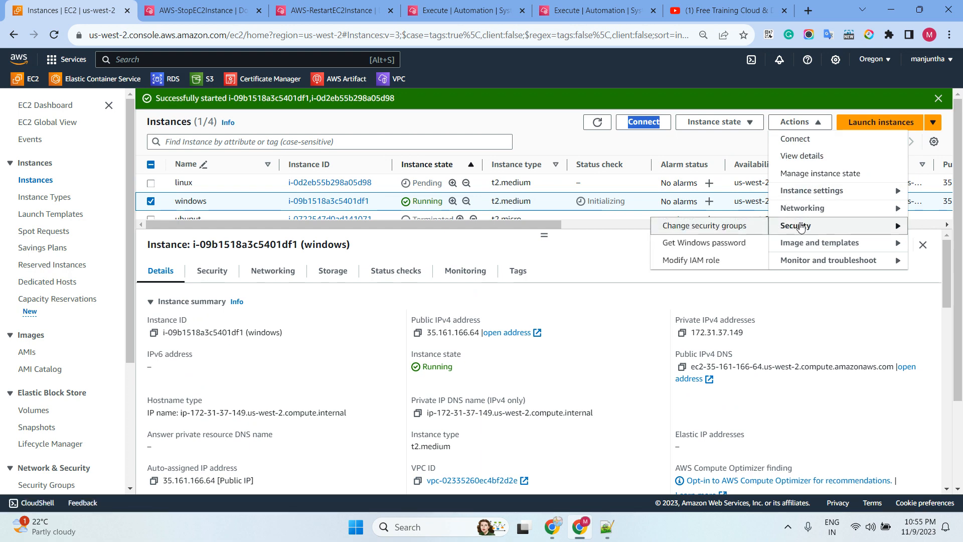
pyautogui.click(690, 259)
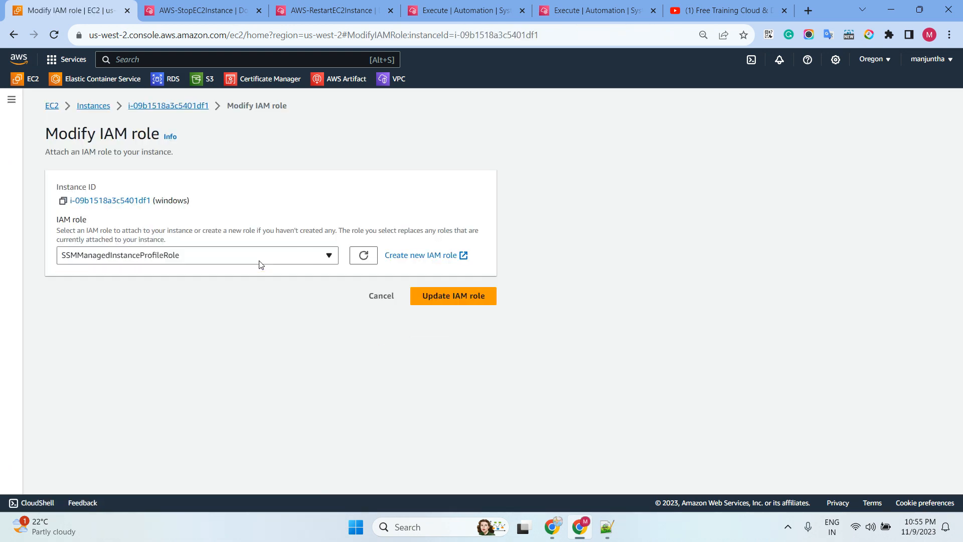
pyautogui.click(88, 106)
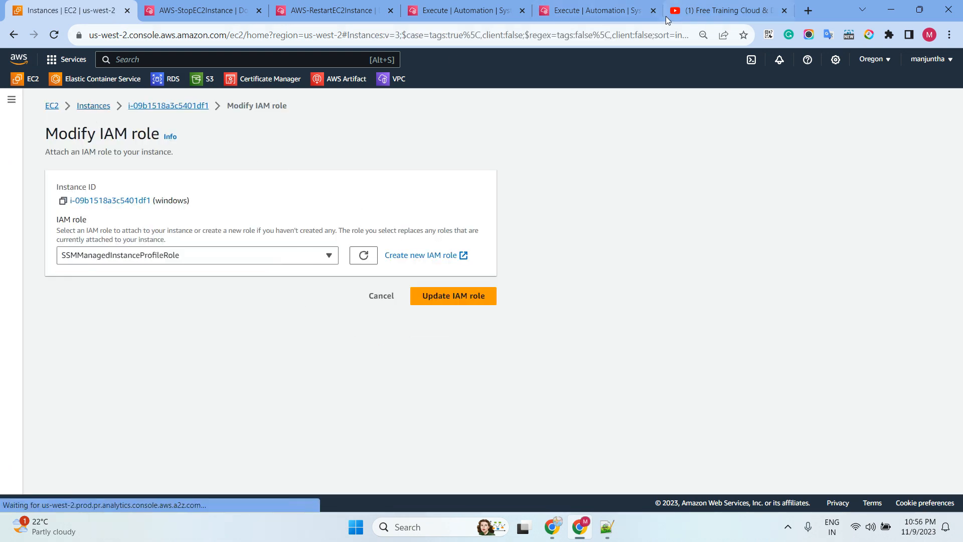
# - Close the AWS-StartEC2Instance execution form and go back to the AWS-RestartEC2Instance execution form
pyautogui.click(642, 16)
pyautogui.click(653, 11)
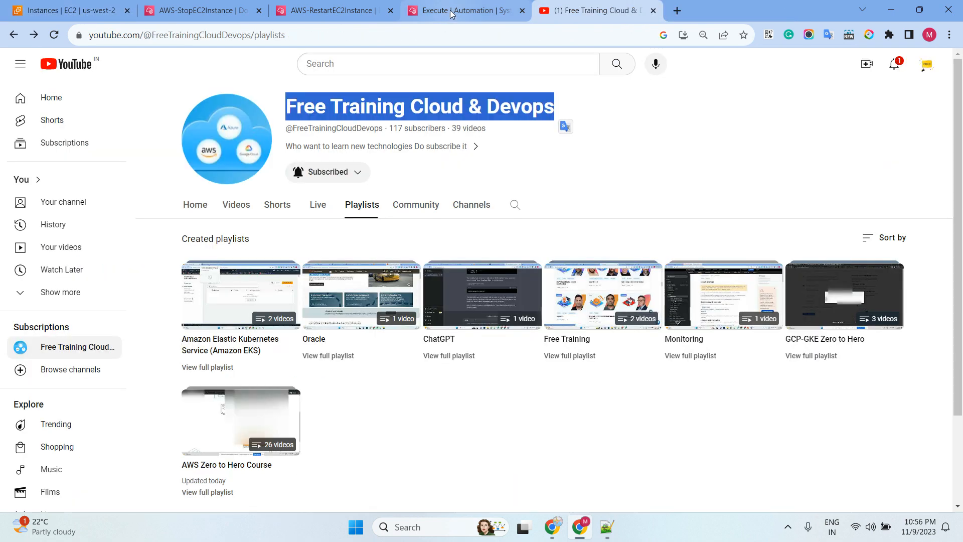
pyautogui.click(450, 12)
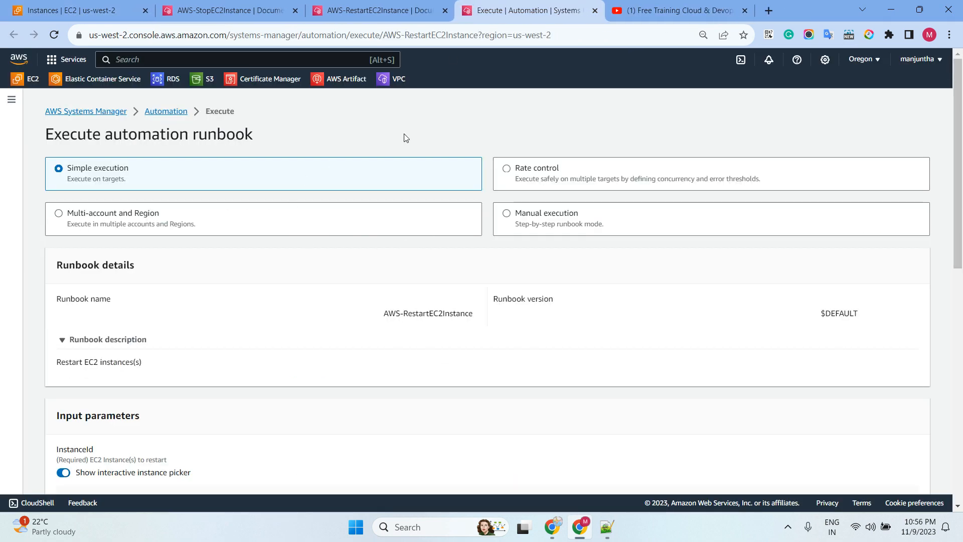
pyautogui.hotkey('ctrl', 'shift', 'Tab')
pyautogui.click(847, 132)
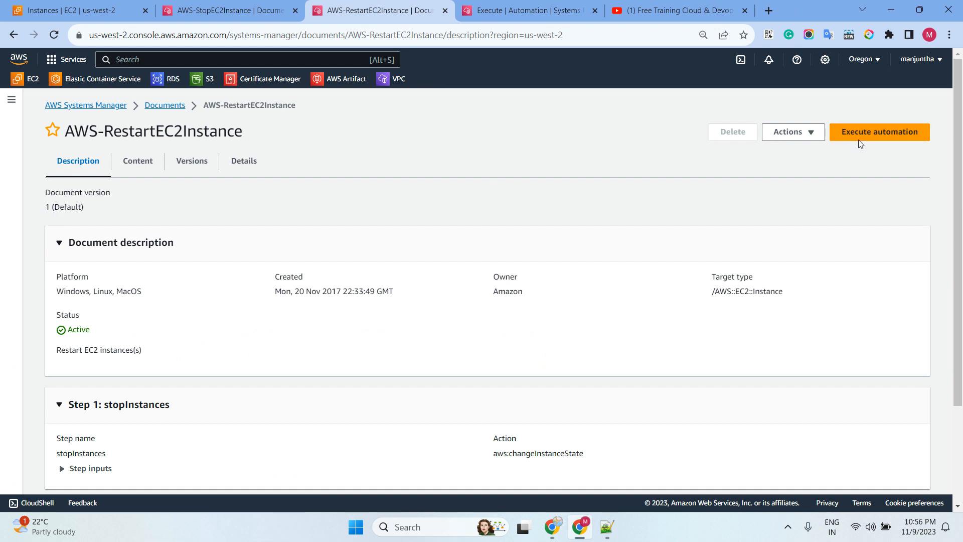
pyautogui.click(559, 11)
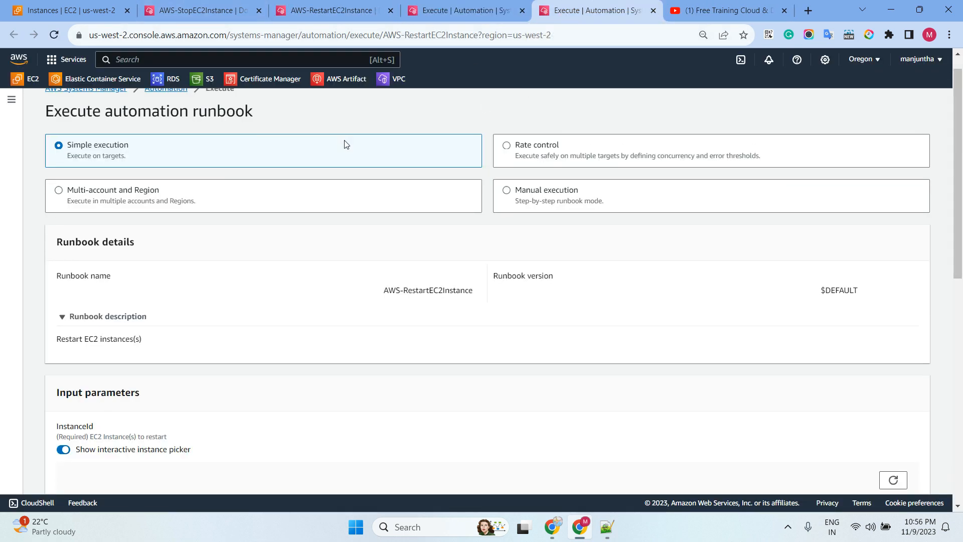
pyautogui.scroll(-3, 345, 144)
pyautogui.moveTo(57, 236); pyautogui.dragTo(142, 236)
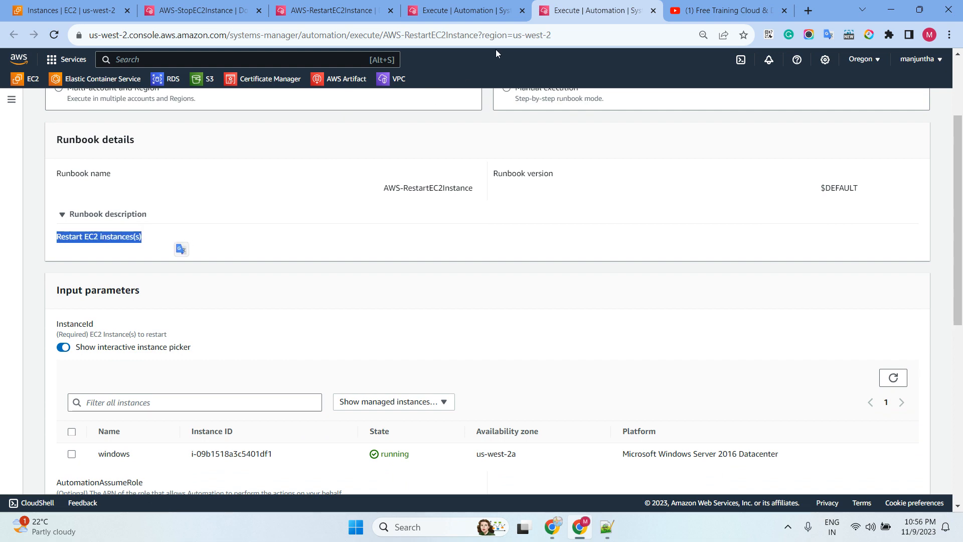
pyautogui.click(485, 12)
pyautogui.click(603, 19)
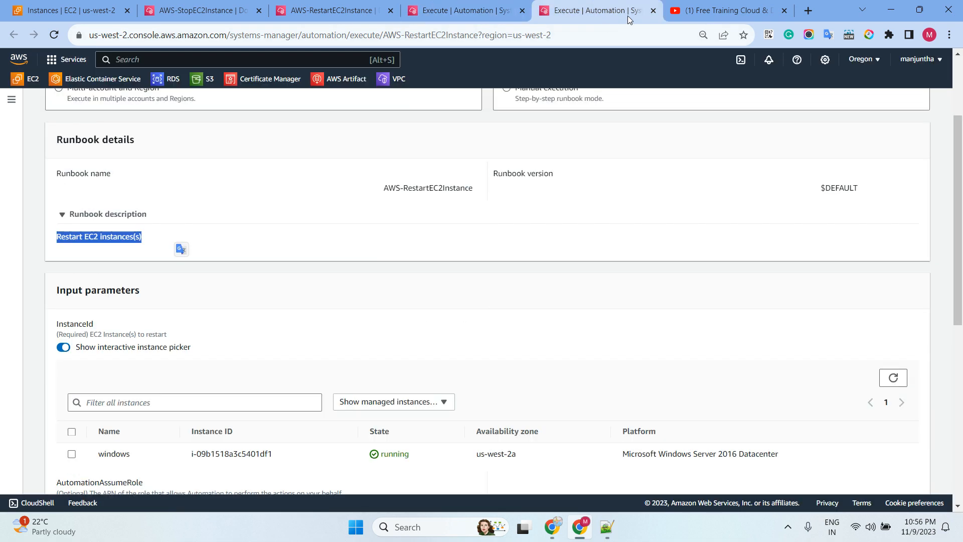
pyautogui.click(653, 10)
# - Run the AWS-RestartEC2Instance runbook as a simple execution on the windows instance
pyautogui.click(530, 14)
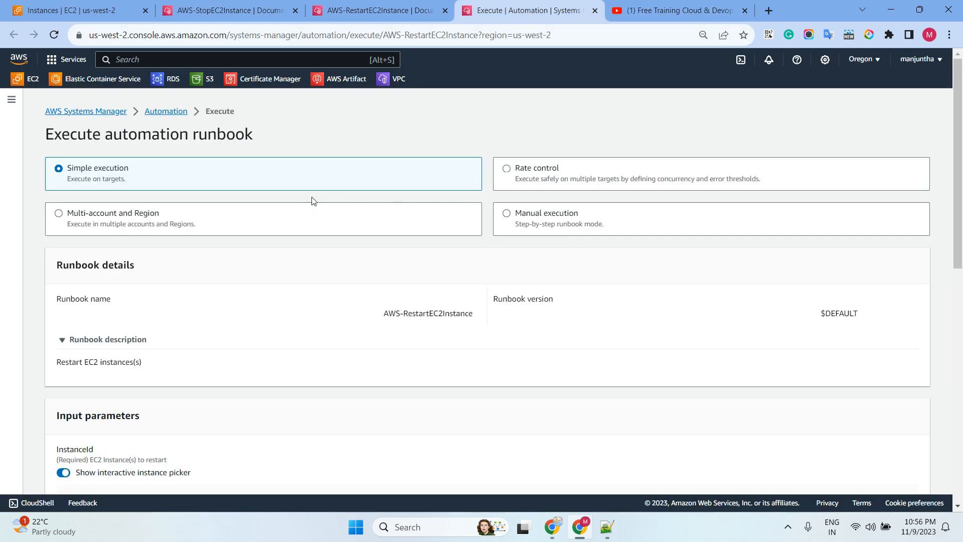
pyautogui.moveTo(350, 321); pyautogui.dragTo(468, 318)
pyautogui.scroll(-5, 421, 210)
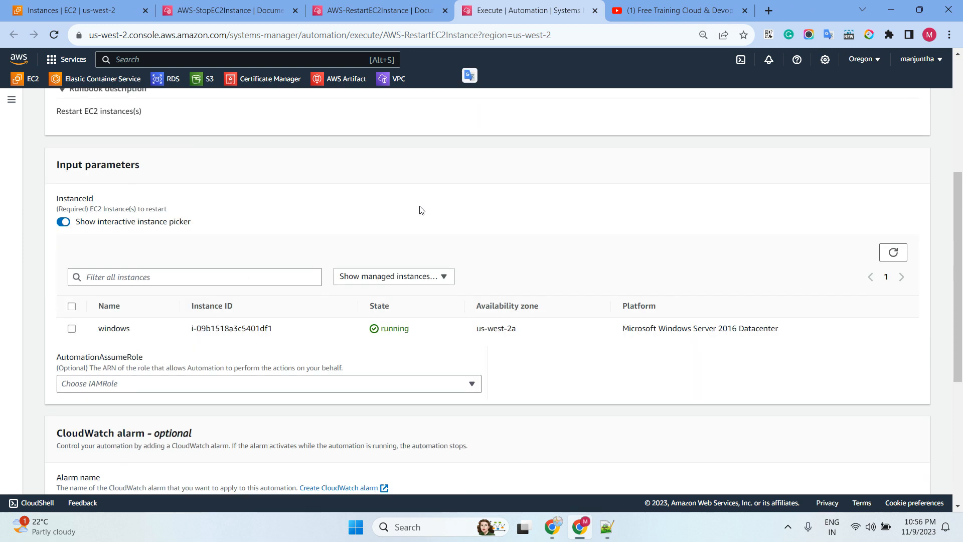
pyautogui.click(71, 329)
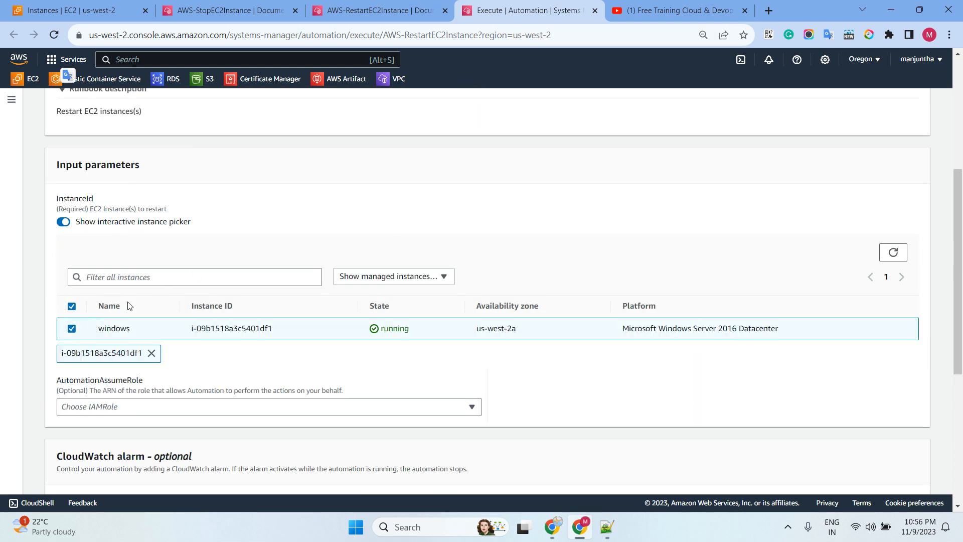
pyautogui.scroll(-5, 230, 214)
pyautogui.scroll(-1, 215, 196)
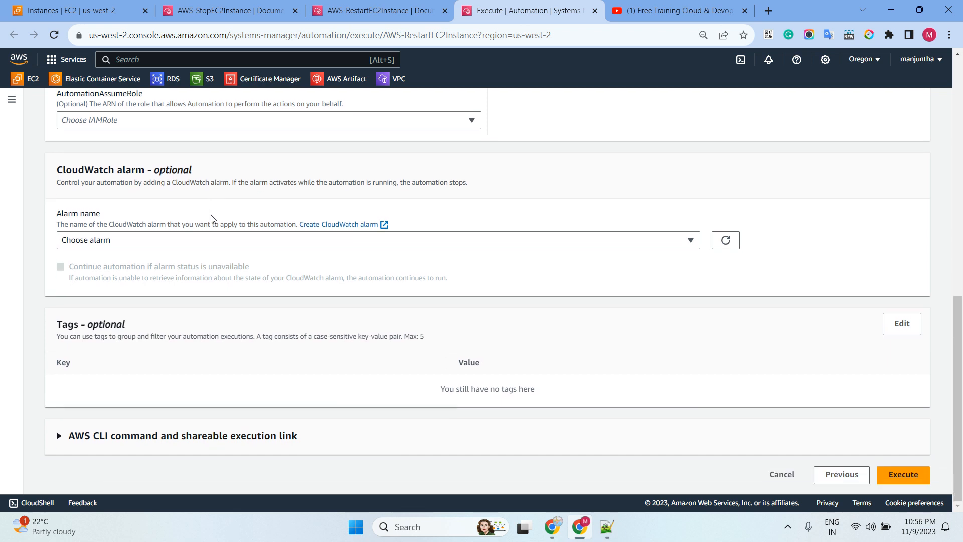
pyautogui.click(903, 474)
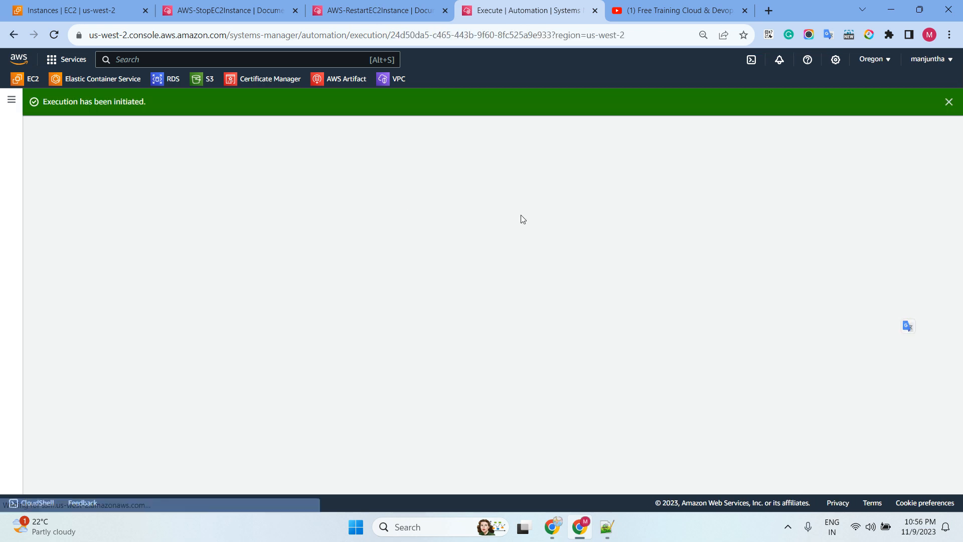
# - Reload the execution page to inspect the restart steps, and check the windows instance's state in the refreshed EC2 instances list
pyautogui.click(54, 35)
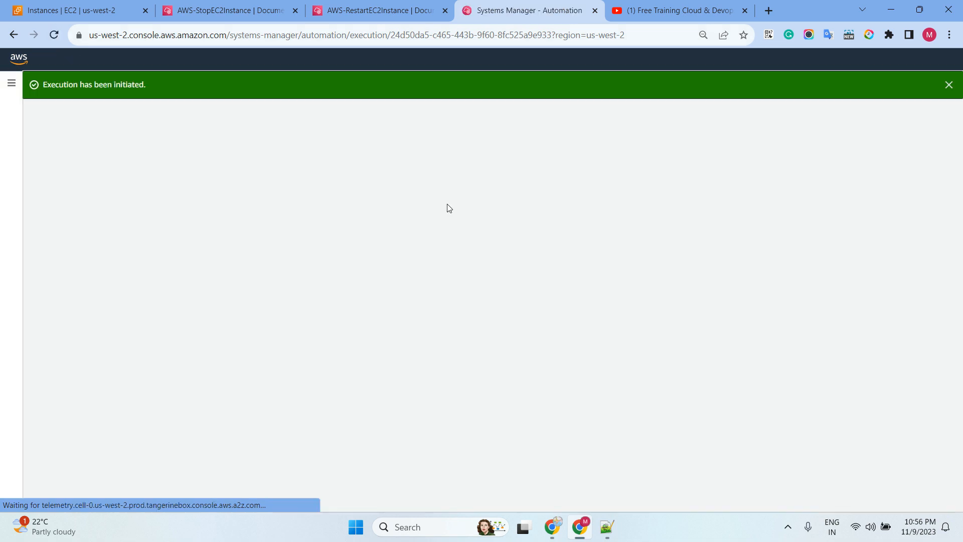
pyautogui.scroll(-3, 433, 196)
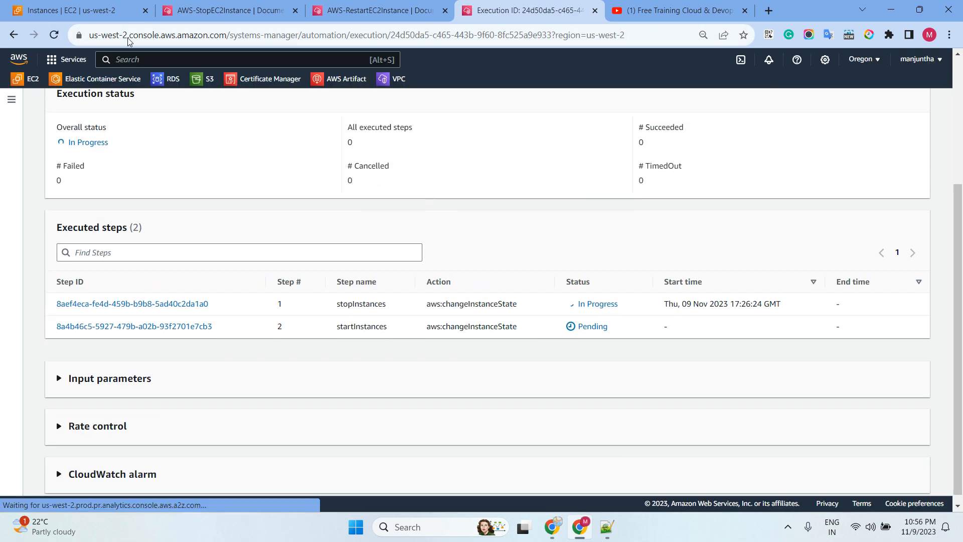
pyautogui.click(64, 13)
pyautogui.click(597, 102)
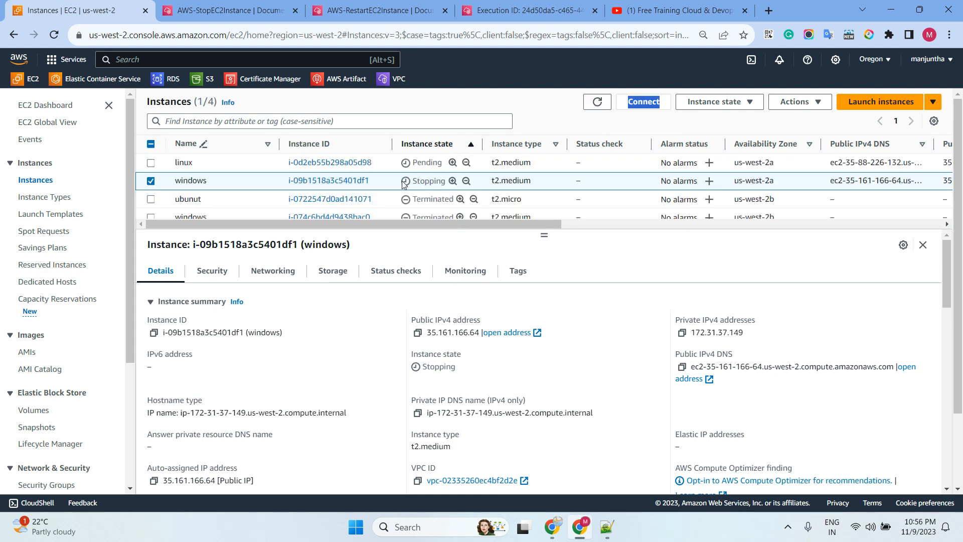
pyautogui.moveTo(412, 181); pyautogui.dragTo(452, 184)
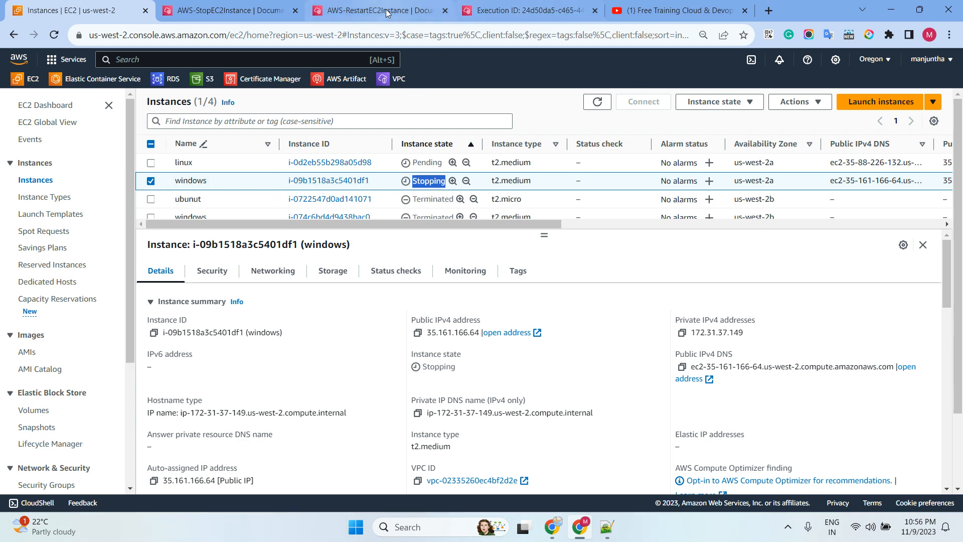
# - Close the AWS-RestartEC2Instance document and its execution page
pyautogui.click(435, 12)
pyautogui.click(444, 10)
pyautogui.click(445, 11)
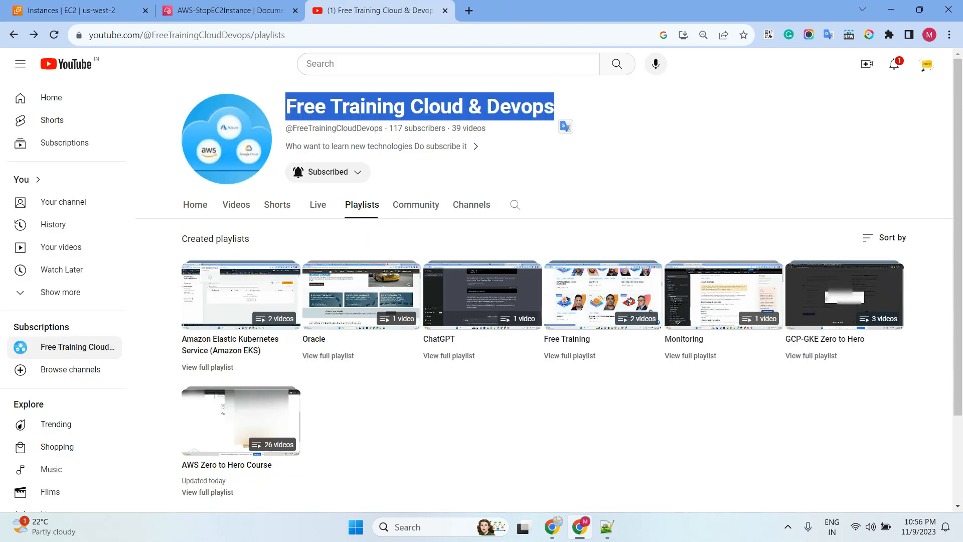
# - Leave the AWS-StopEC2Instance document and search all Systems Manager documents for AWS-ResizeInstance
pyautogui.hotkey('alt', 'Tab')
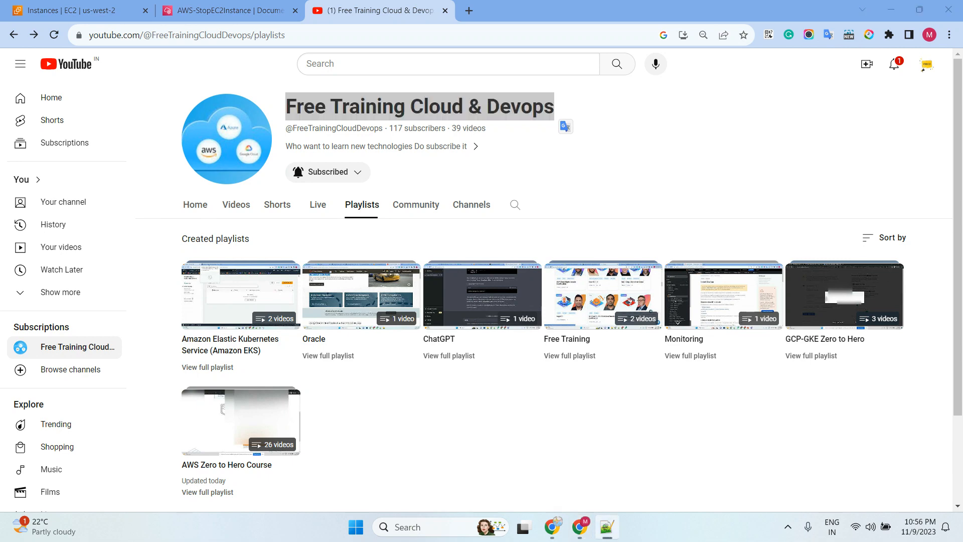
pyautogui.click(208, 15)
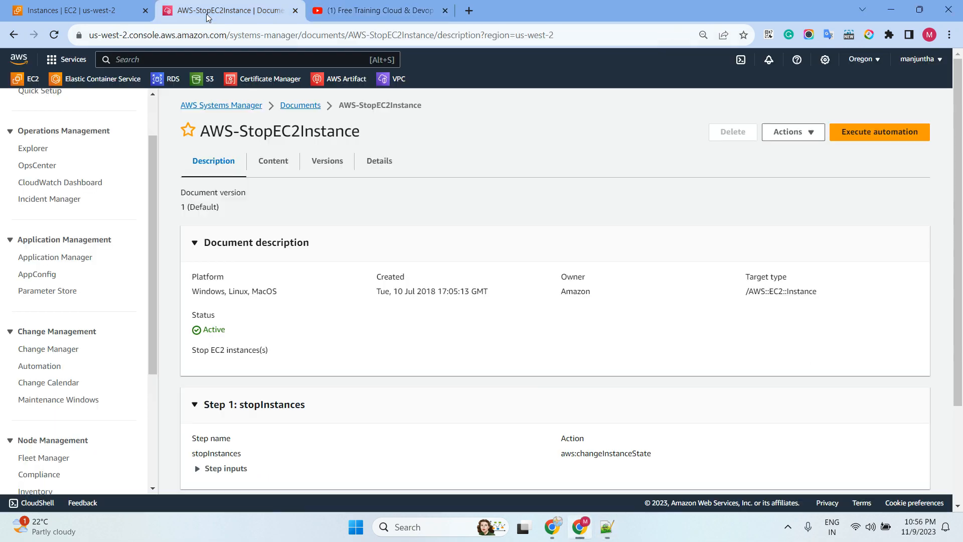
pyautogui.click(100, 11)
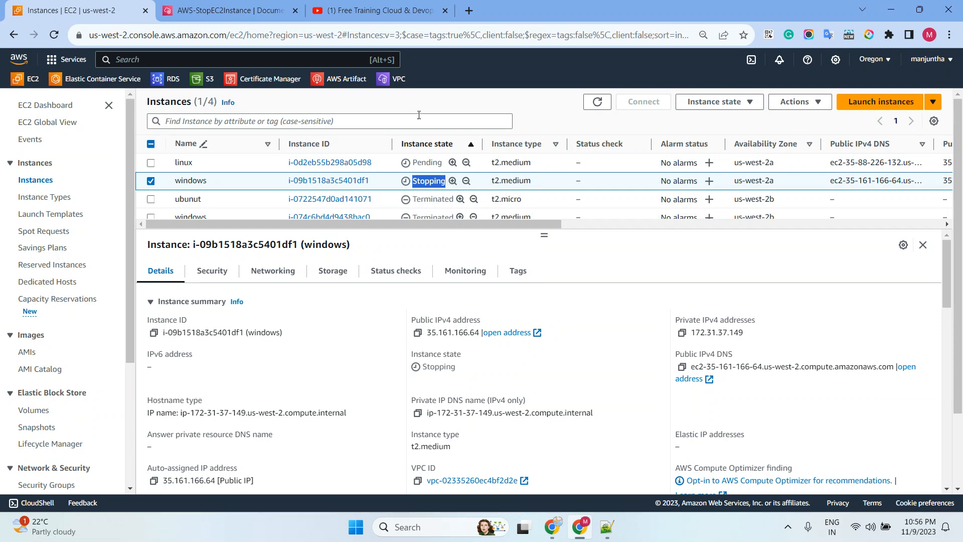
pyautogui.click(225, 7)
pyautogui.scroll(-4, 97, 233)
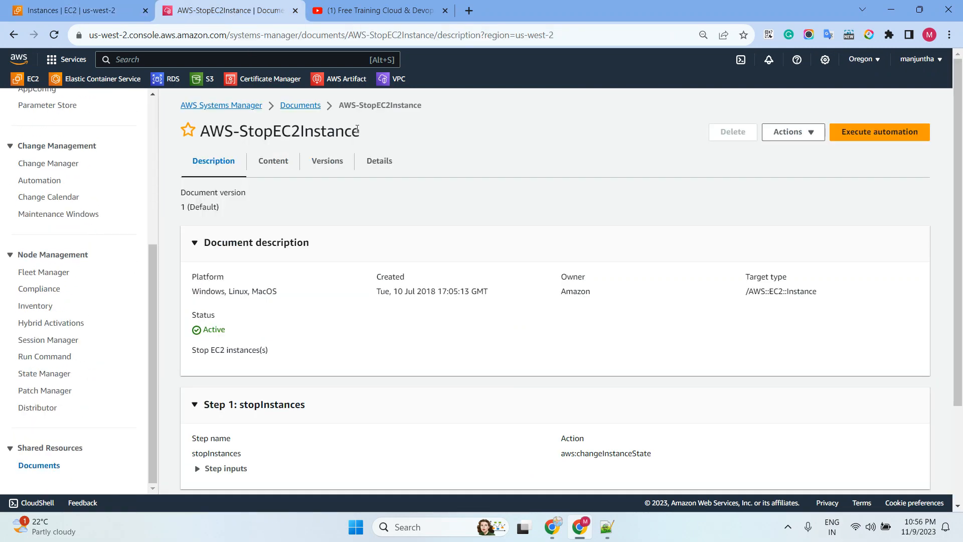
pyautogui.click(308, 110)
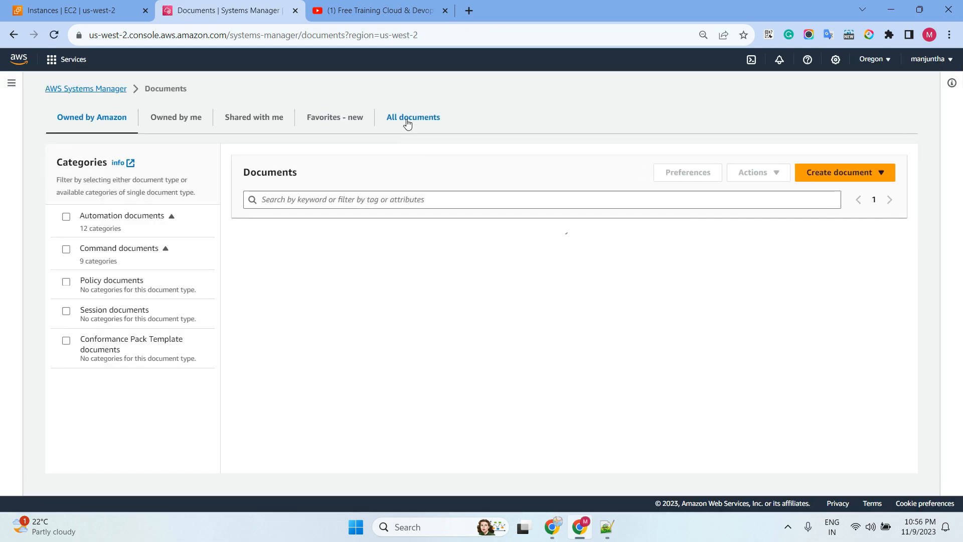
pyautogui.click(413, 134)
pyautogui.click(334, 197)
pyautogui.hotkey('ctrl', 'v')
pyautogui.press('Return')
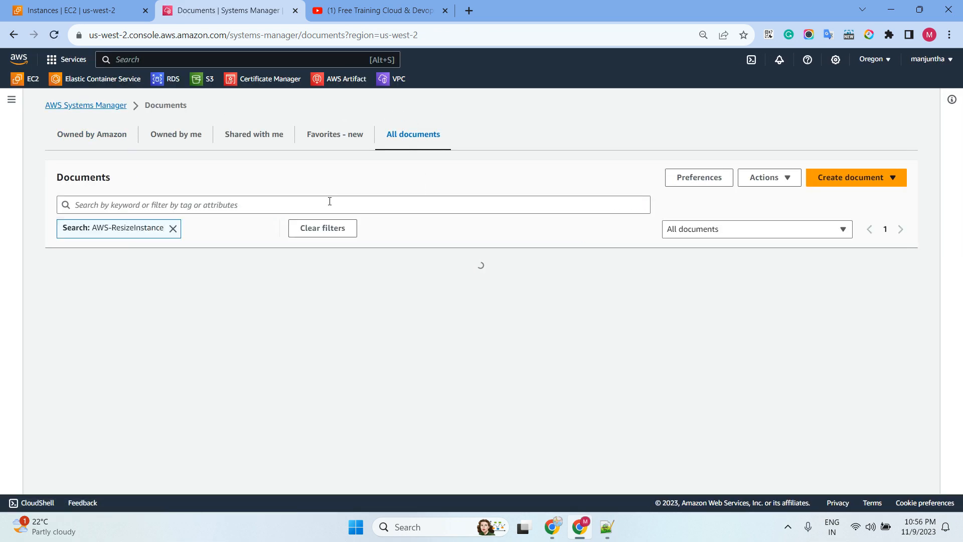
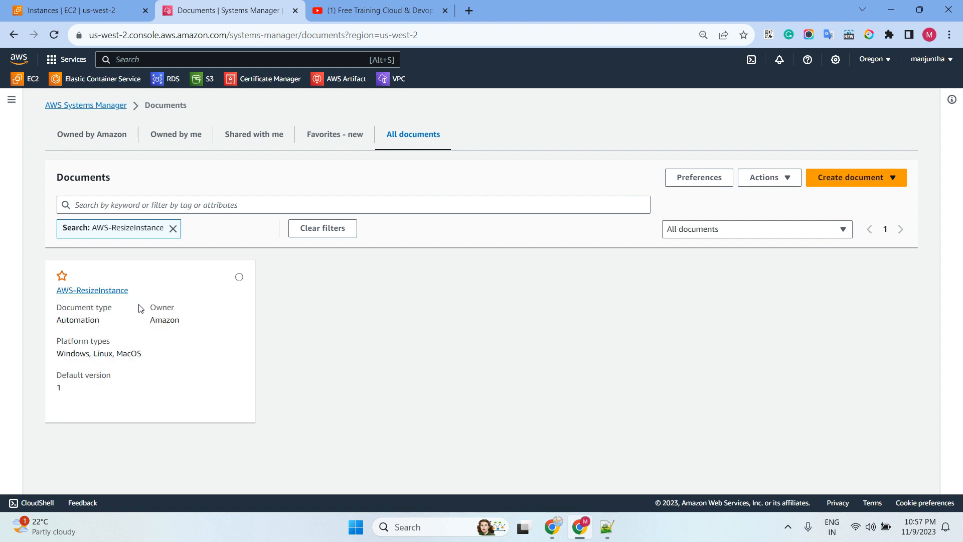
# - Open the AWS-ResizeInstance document and start its automation execution form
pyautogui.click(97, 291)
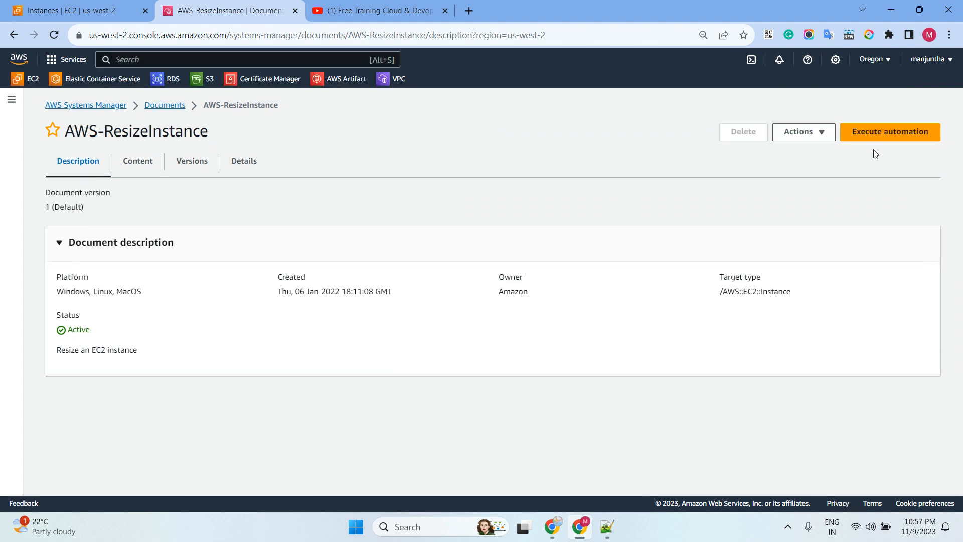
pyautogui.click(879, 132)
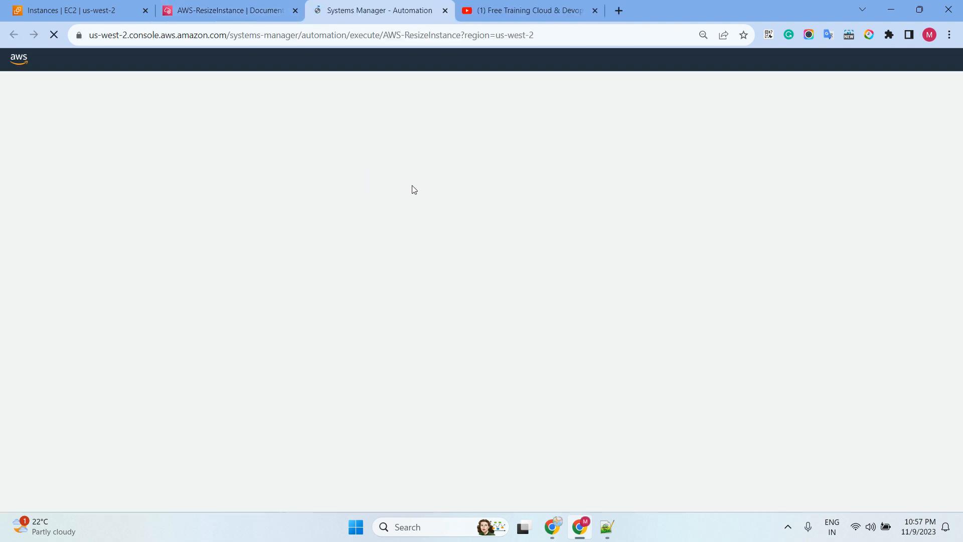
pyautogui.scroll(-5, 208, 221)
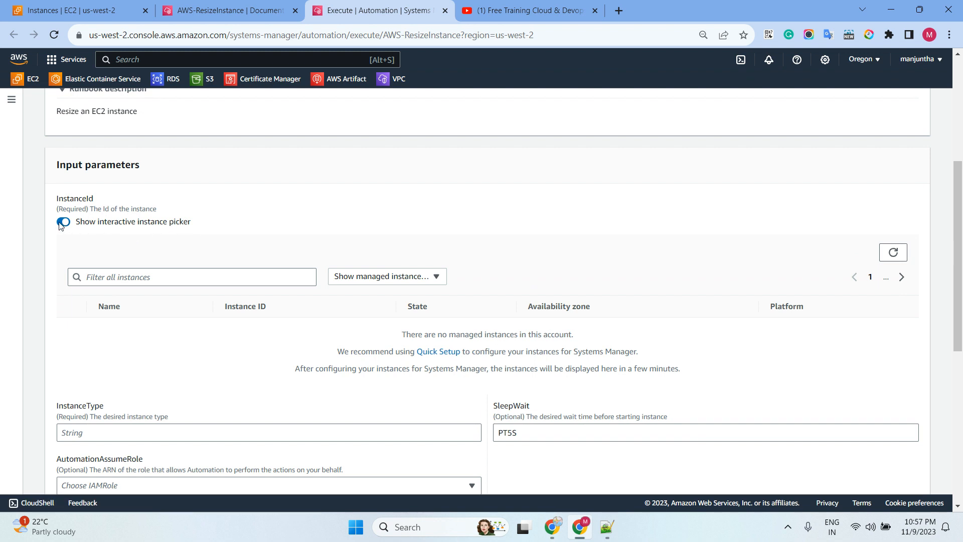
# - Refresh the interactive instance picker and choose the linux instance as the InstanceId to resize
pyautogui.click(61, 224)
pyautogui.click(60, 223)
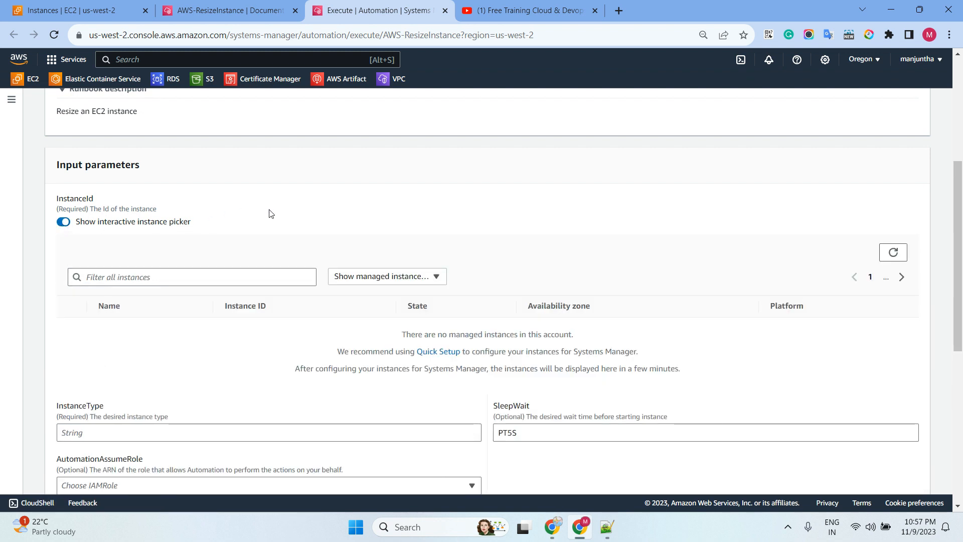
pyautogui.click(893, 255)
pyautogui.click(893, 254)
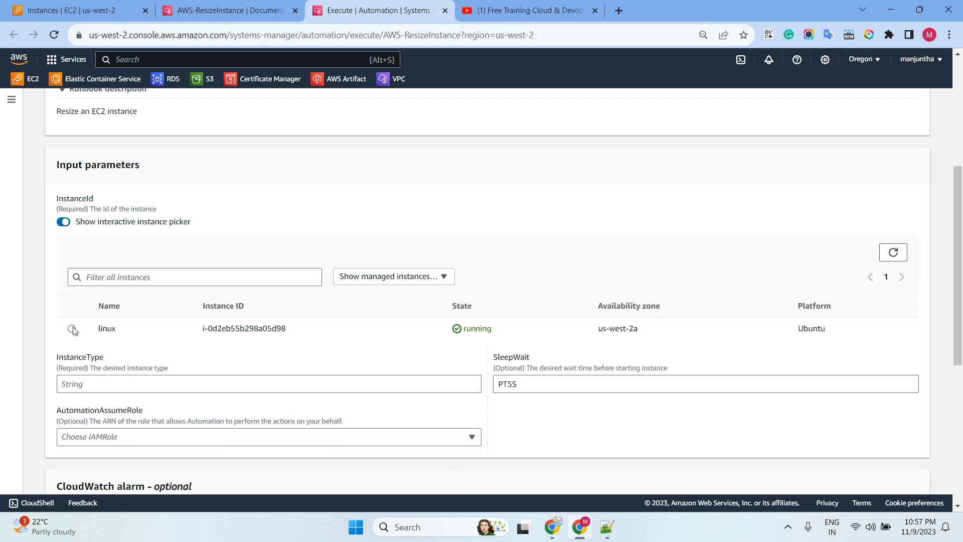
pyautogui.click(72, 329)
# - Copy the windows instance's type, t2.medium, from the EC2 instances list for use in the resize form's InstanceType field
pyautogui.scroll(-3, 310, 211)
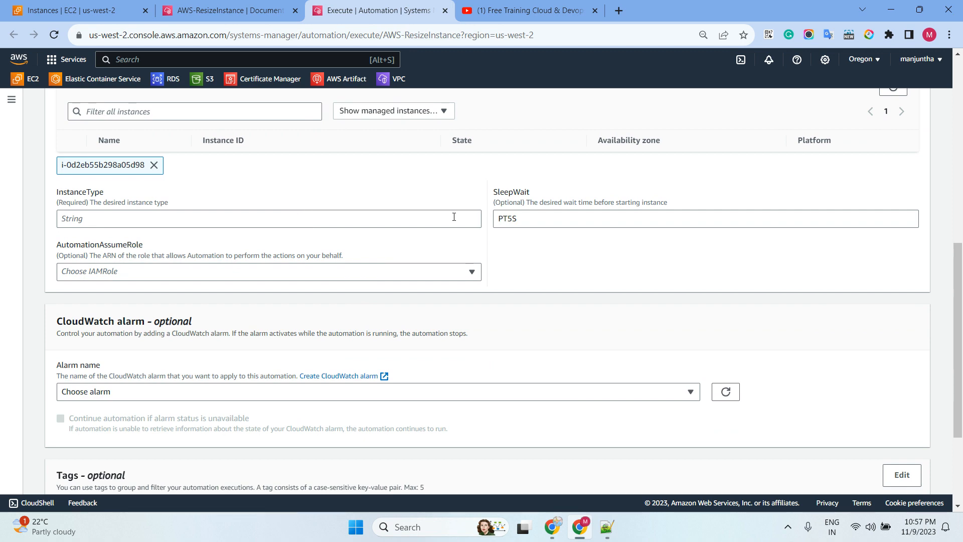
pyautogui.click(83, 218)
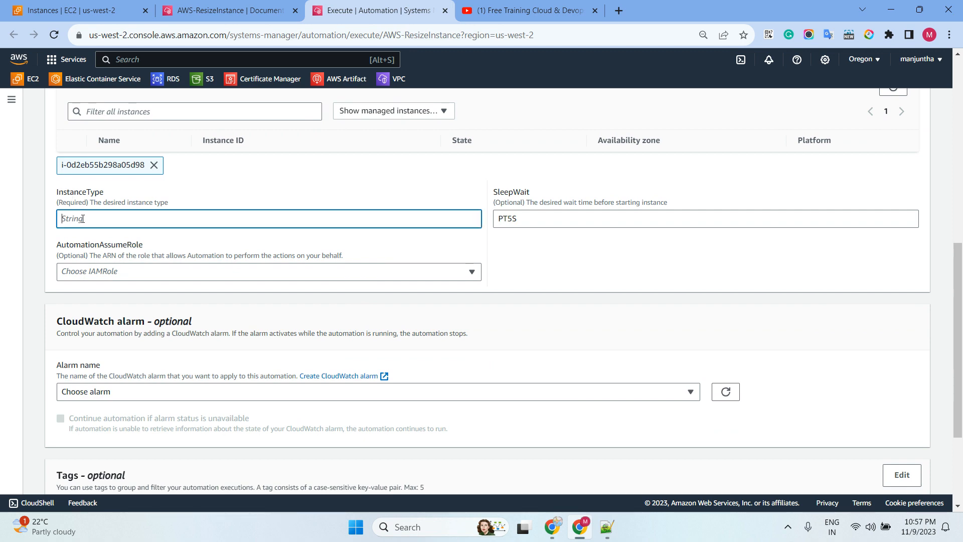
pyautogui.click(110, 7)
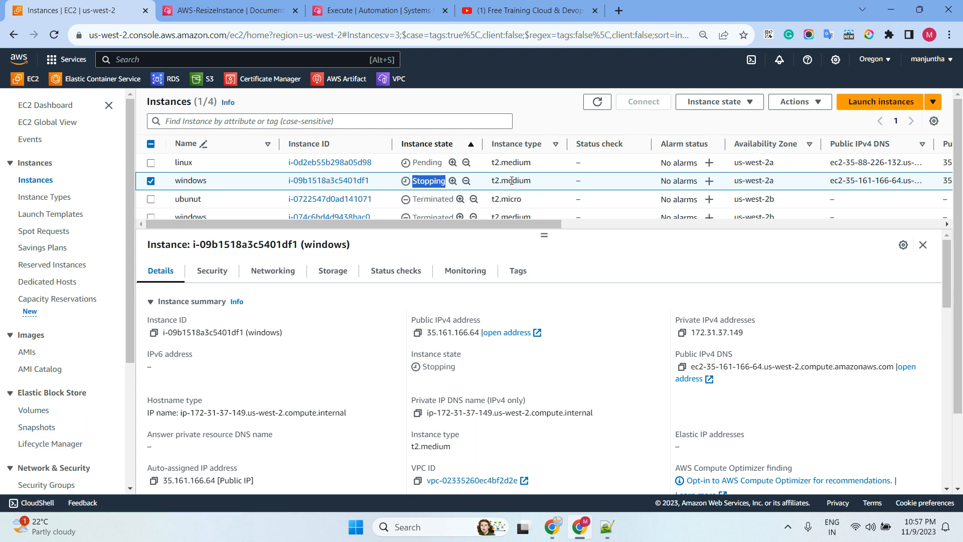
pyautogui.moveTo(540, 186); pyautogui.dragTo(491, 186)
pyautogui.hotkey('ctrl', 'c')
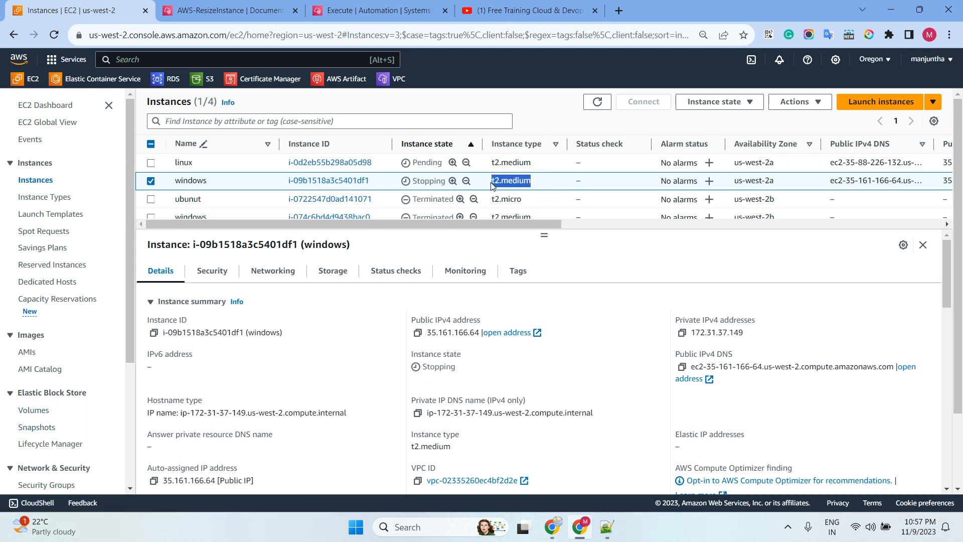
# - Open the EC2 instance types list and filter it by "t2."
pyautogui.click(41, 197)
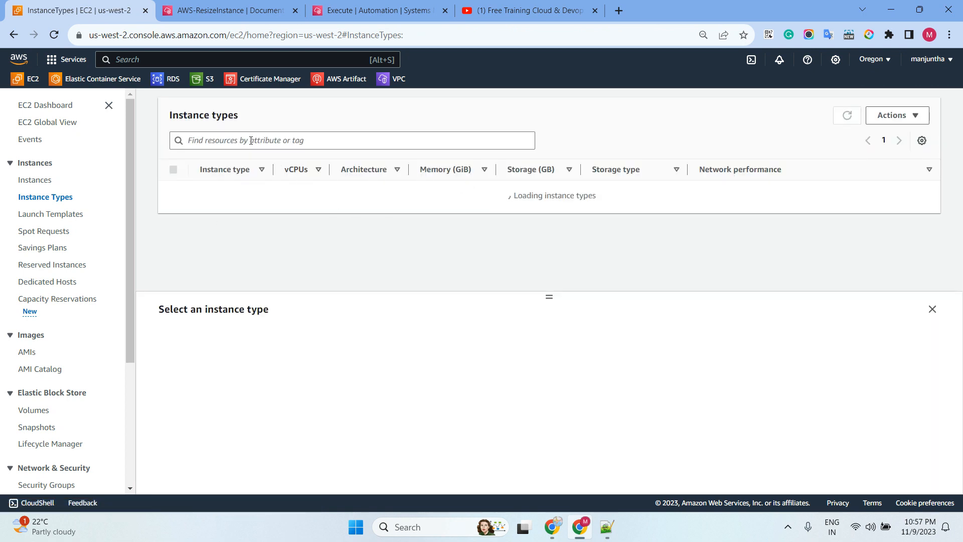
pyautogui.click(251, 141)
pyautogui.hotkey('ctrl', 'v')
pyautogui.moveTo(199, 140); pyautogui.dragTo(263, 141)
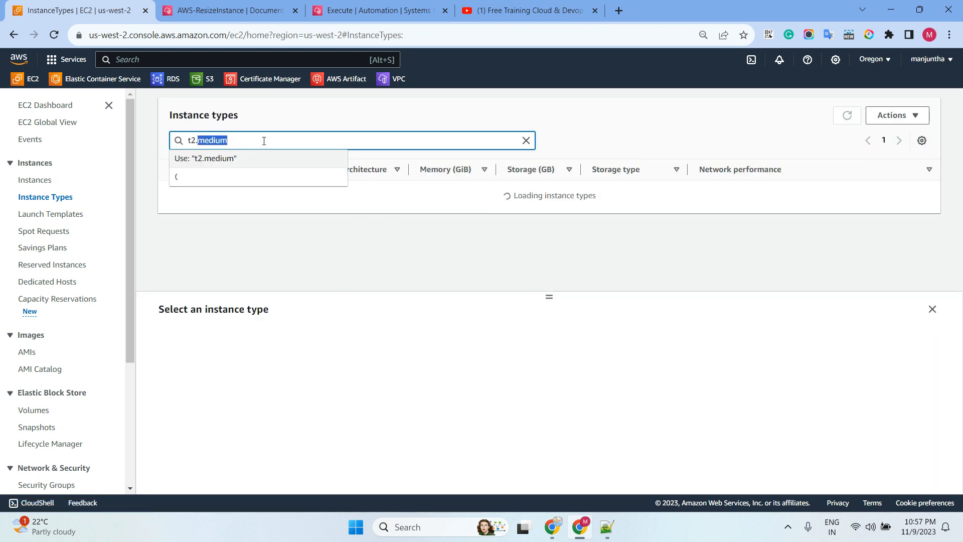
pyautogui.press('BackSpace')
pyautogui.press('Return')
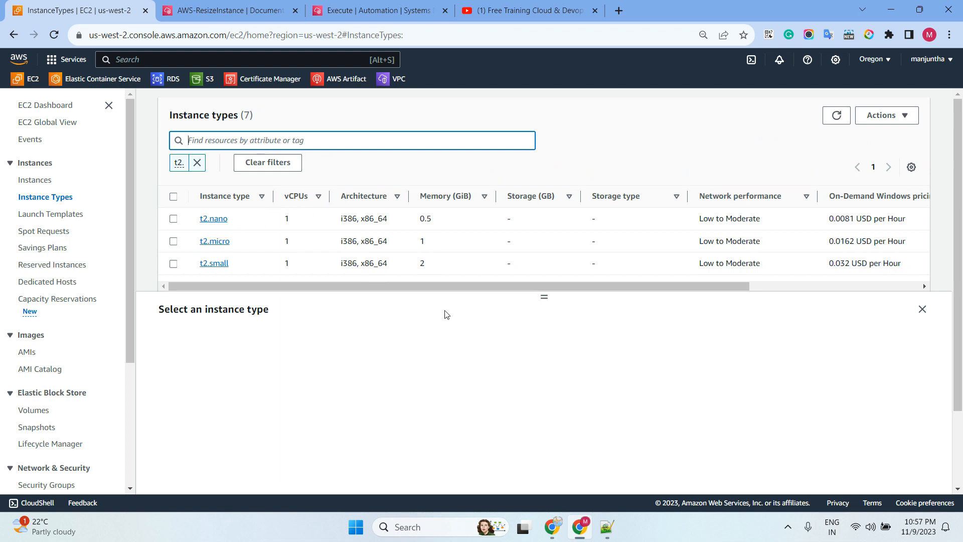
# - Copy the t2.large type name from the filtered list and enter it as the InstanceType in the resize form
pyautogui.moveTo(549, 307); pyautogui.dragTo(542, 362)
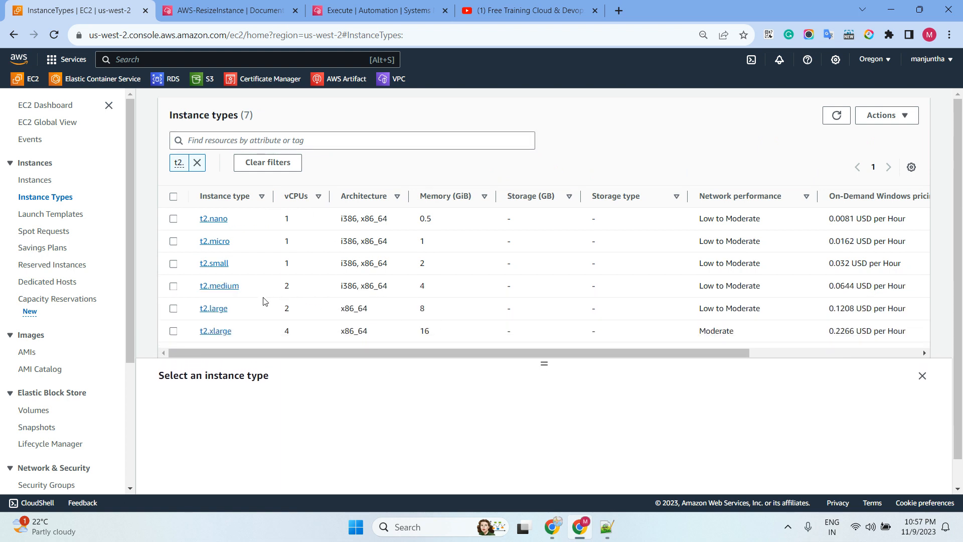
pyautogui.moveTo(246, 313); pyautogui.dragTo(200, 309)
pyautogui.hotkey('ctrl', 'c')
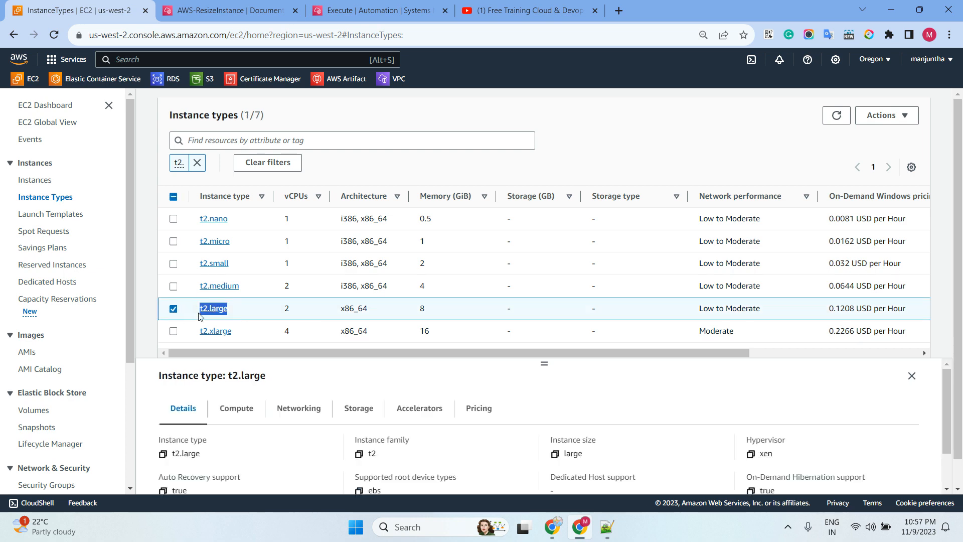
pyautogui.click(385, 12)
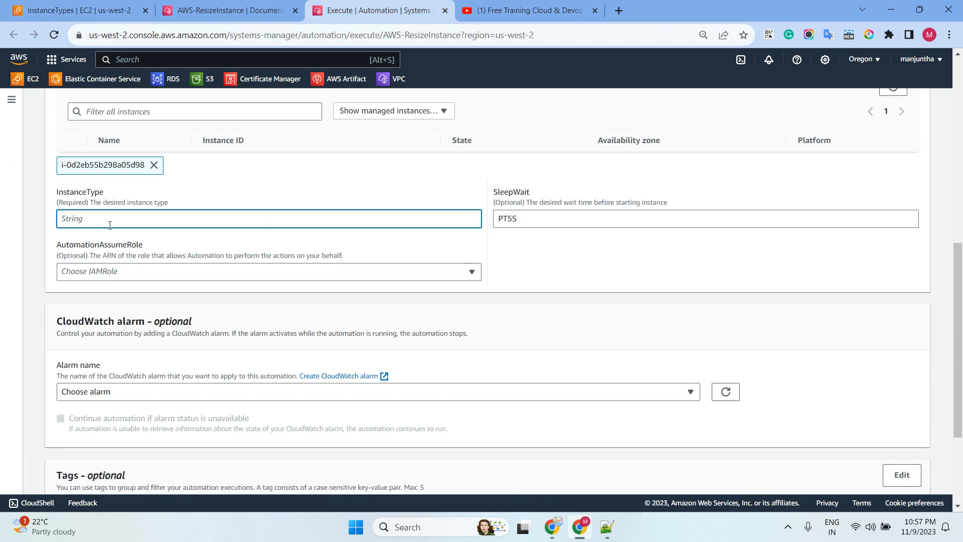
pyautogui.hotkey('ctrl', 'v')
# - Review the SleepWait parameter and execute the AWS-ResizeInstance automation
pyautogui.scroll(-3, 248, 237)
pyautogui.scroll(4, 626, 274)
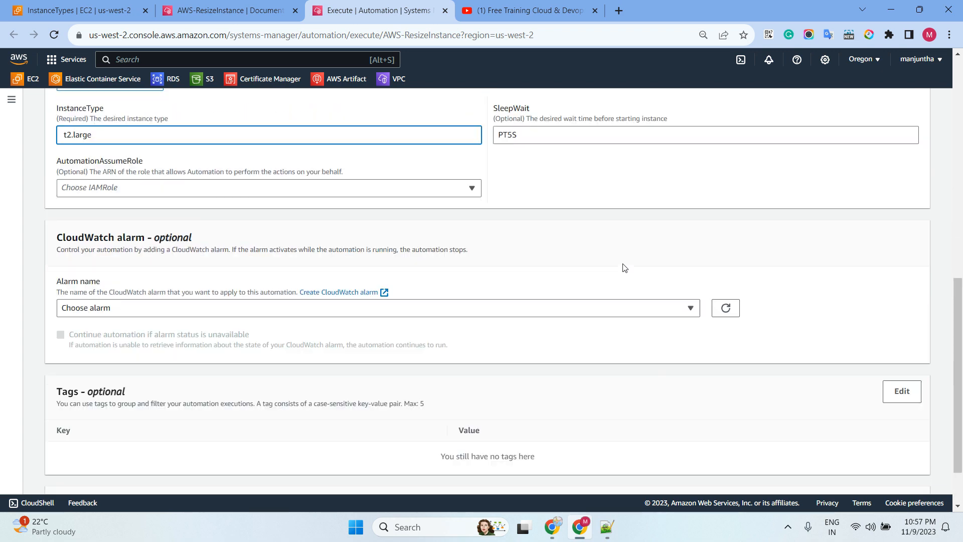
pyautogui.doubleClick(529, 231)
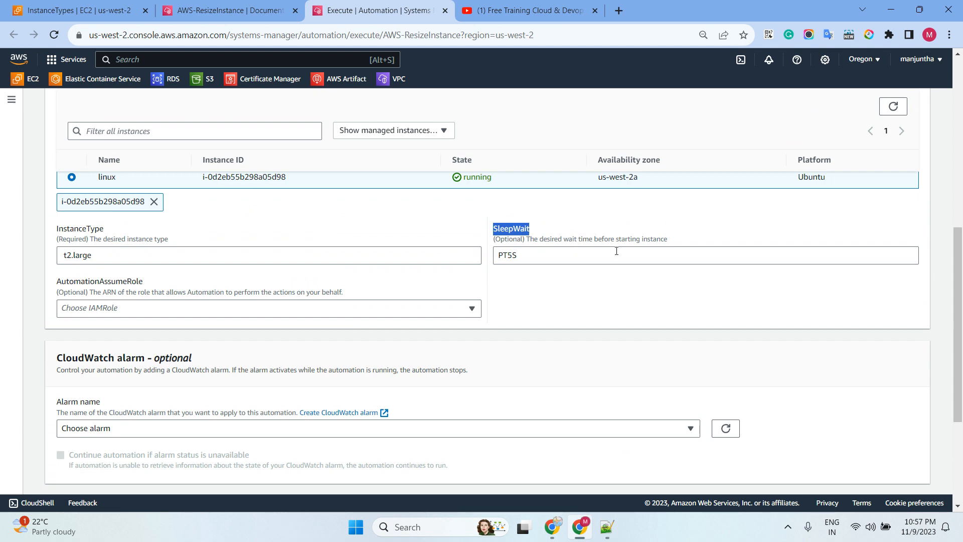
pyautogui.scroll(-3, 624, 271)
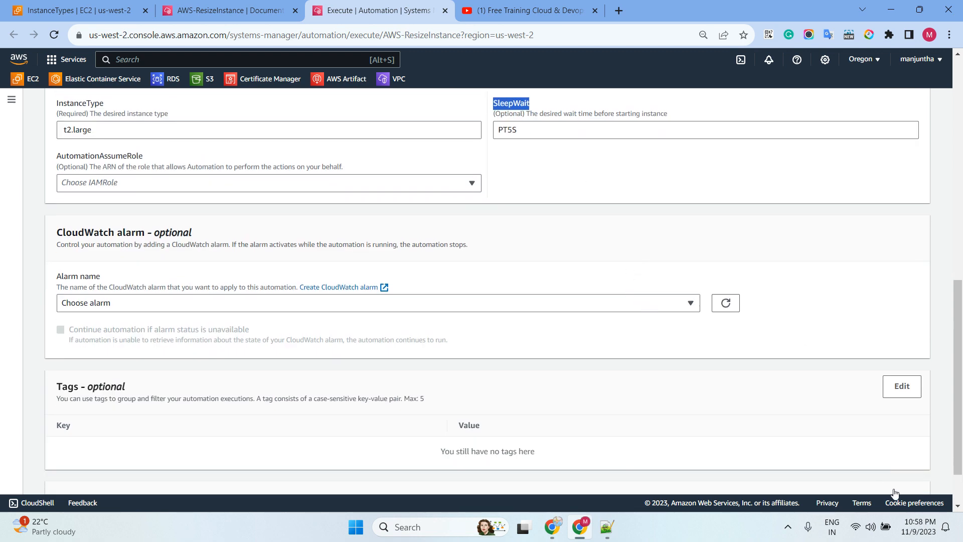
pyautogui.scroll(-2, 888, 486)
pyautogui.click(895, 480)
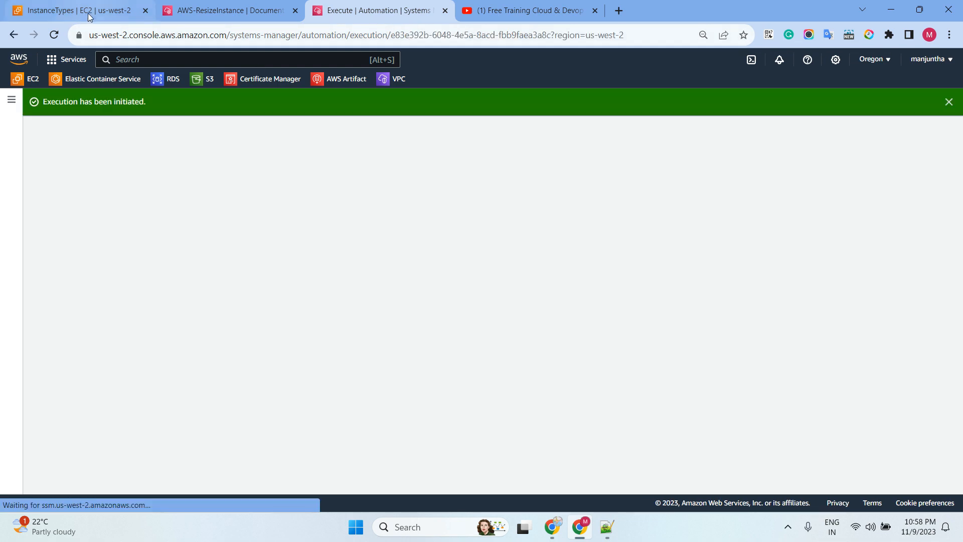
# - Return to the EC2 instances list and select only the linux instance to view its details
pyautogui.click(75, 10)
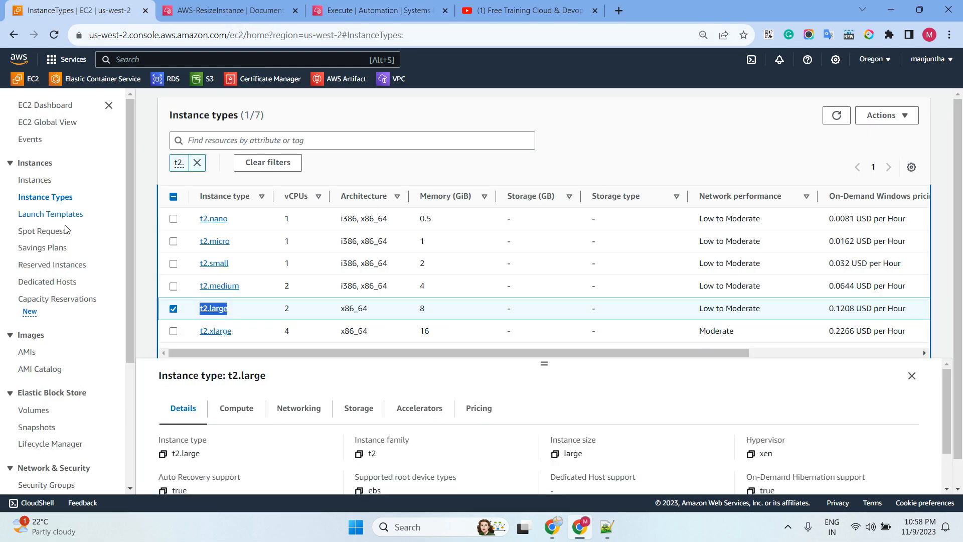
pyautogui.click(31, 181)
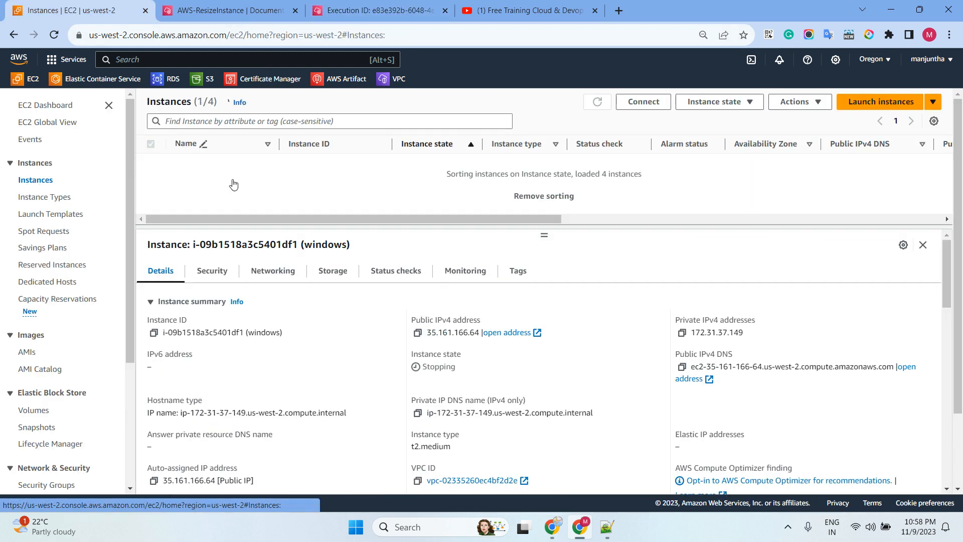
pyautogui.click(150, 163)
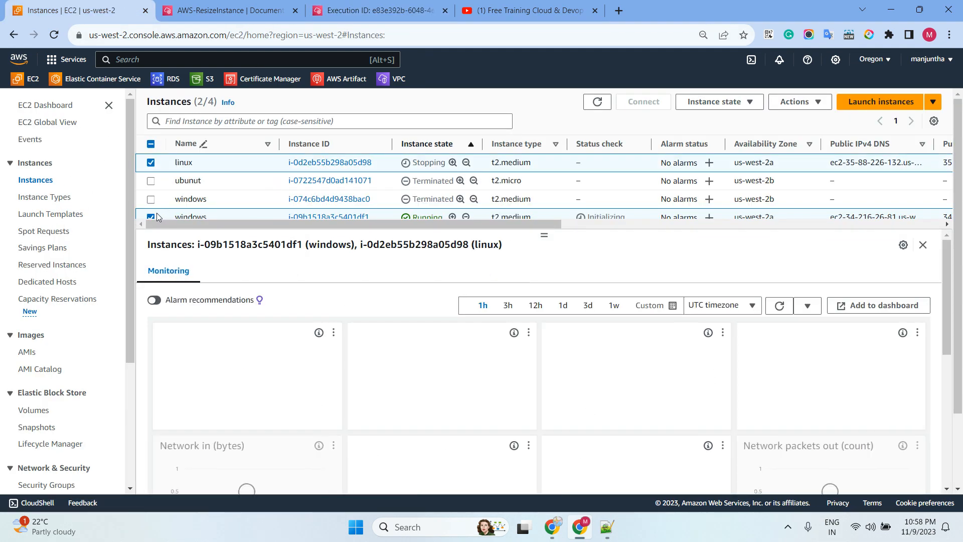
pyautogui.click(421, 160)
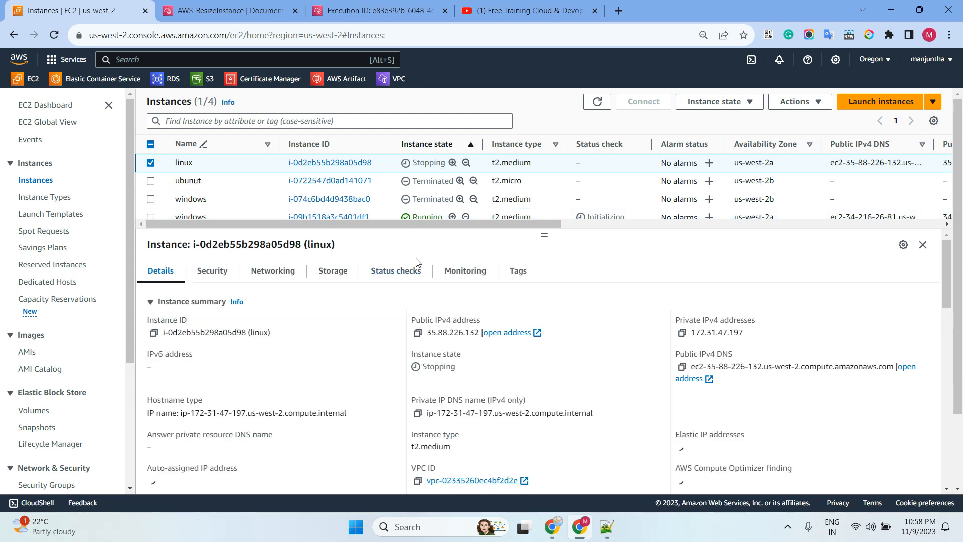
# - Sort the EC2 instances by instance state in ascending order and search the page for t2.large
pyautogui.click(450, 144)
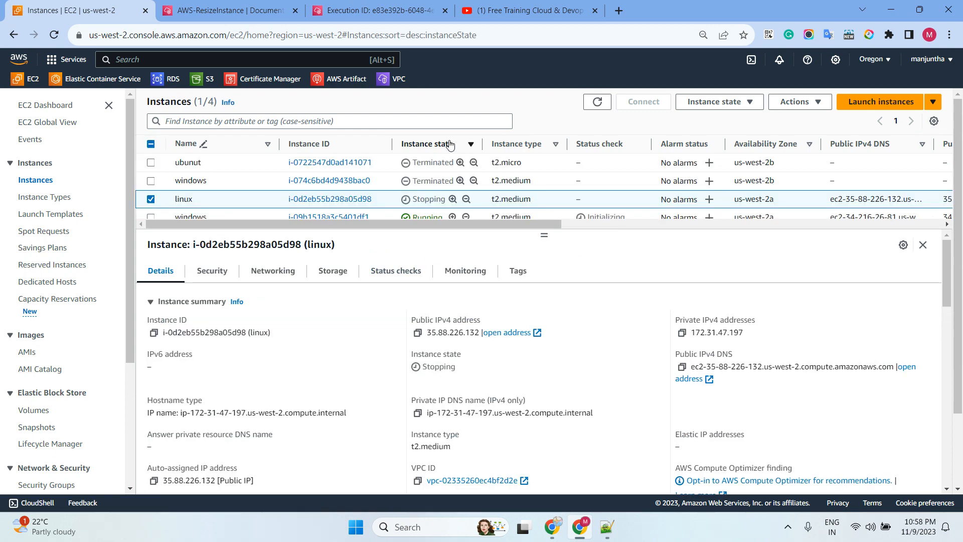
pyautogui.click(451, 145)
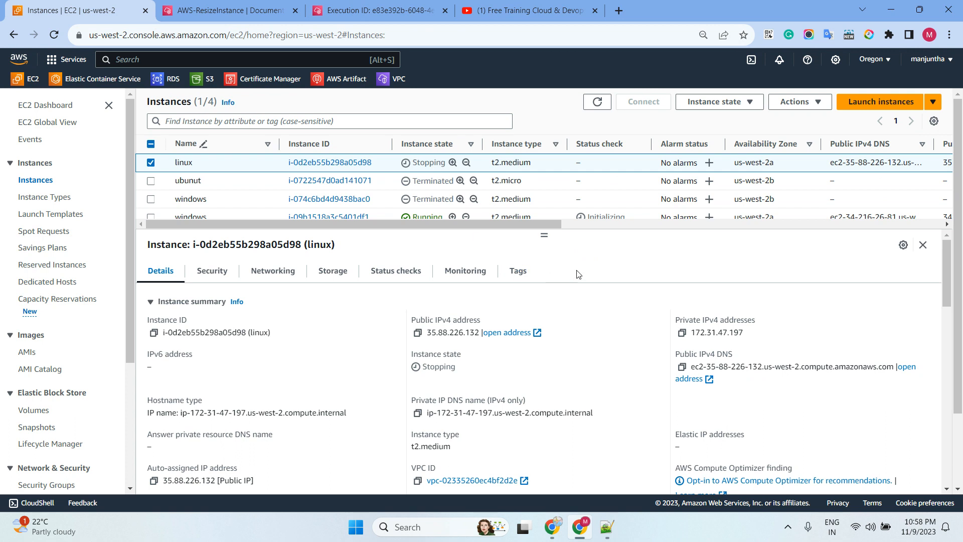
pyautogui.click(431, 144)
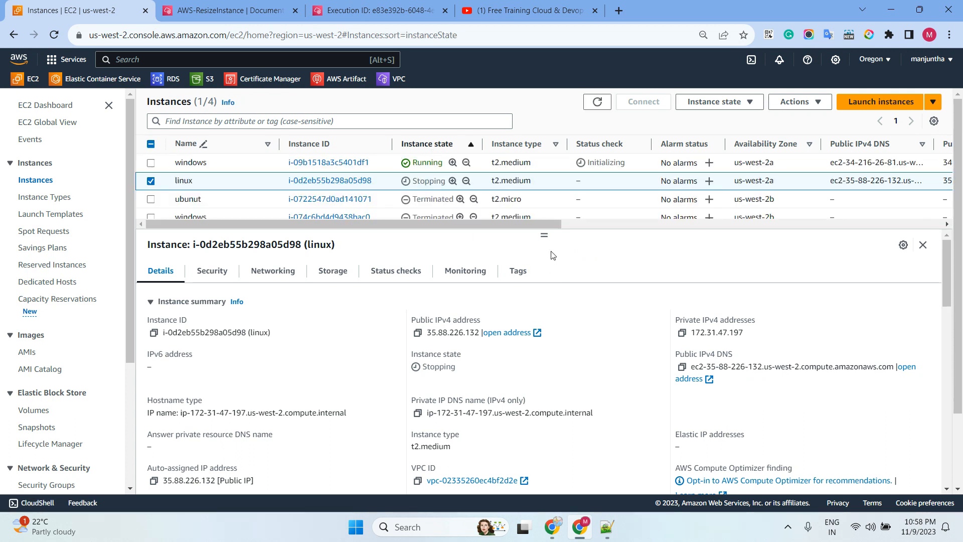
pyautogui.hotkey('ctrl', 'f')
pyautogui.write('t2.large')
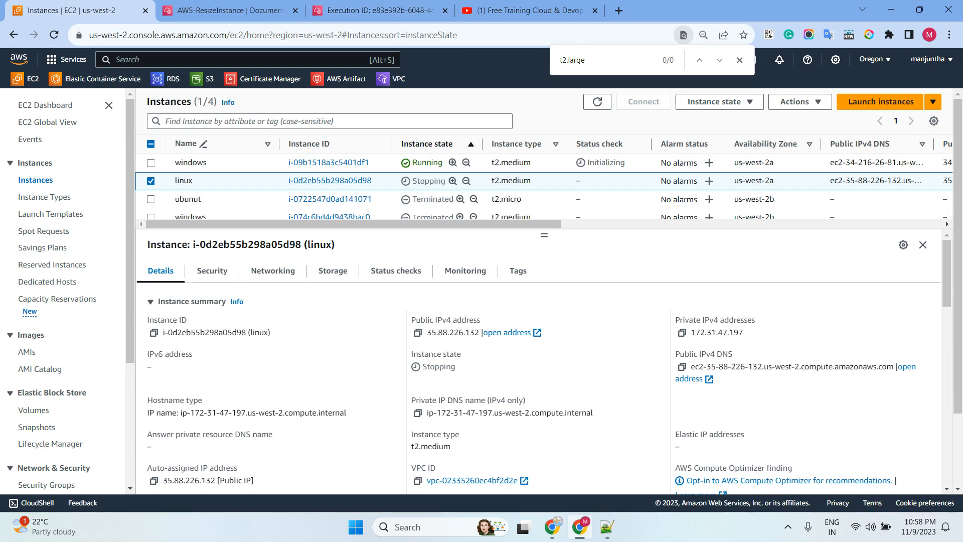
# - Get the AWS-CreateImage runbook name from the text editor and search all Systems Manager documents for it
pyautogui.click(606, 526)
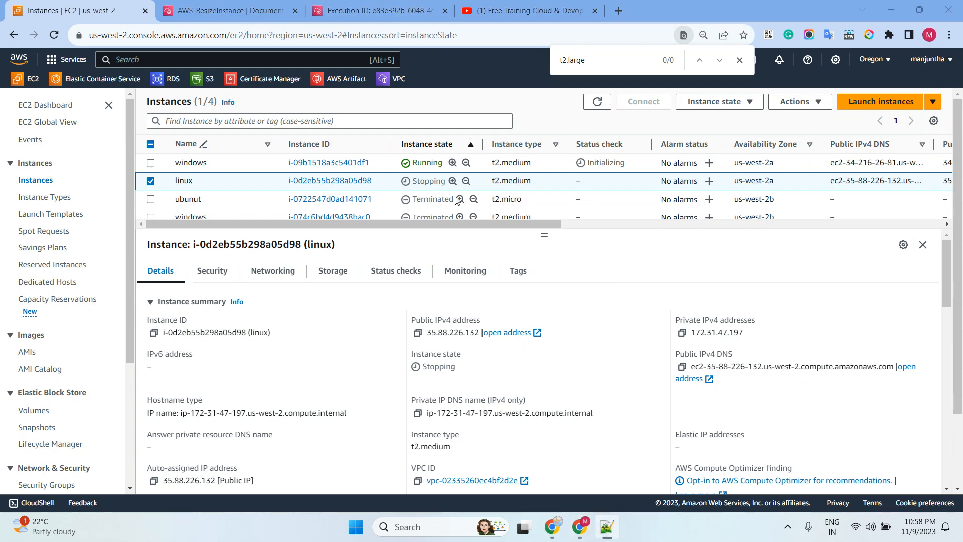
pyautogui.click(369, 11)
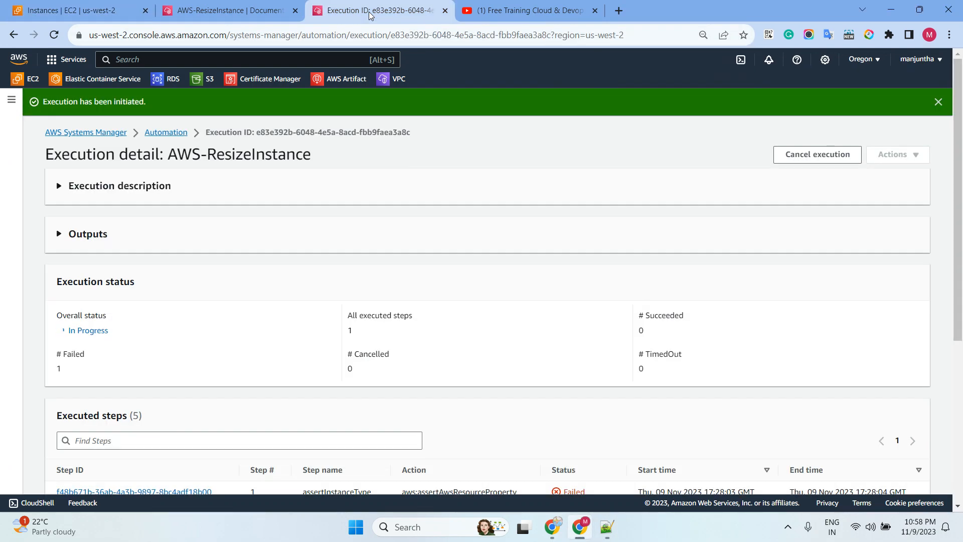
pyautogui.click(221, 15)
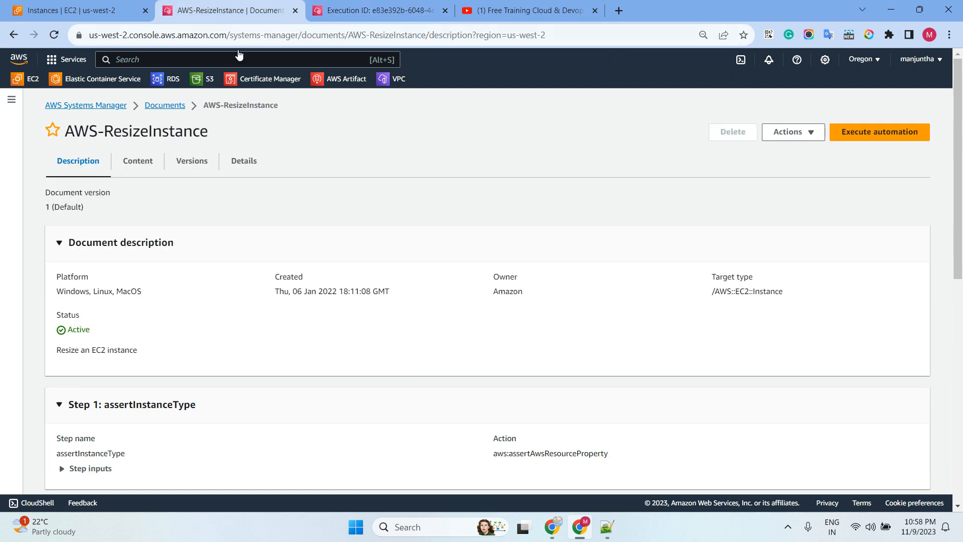
pyautogui.click(167, 104)
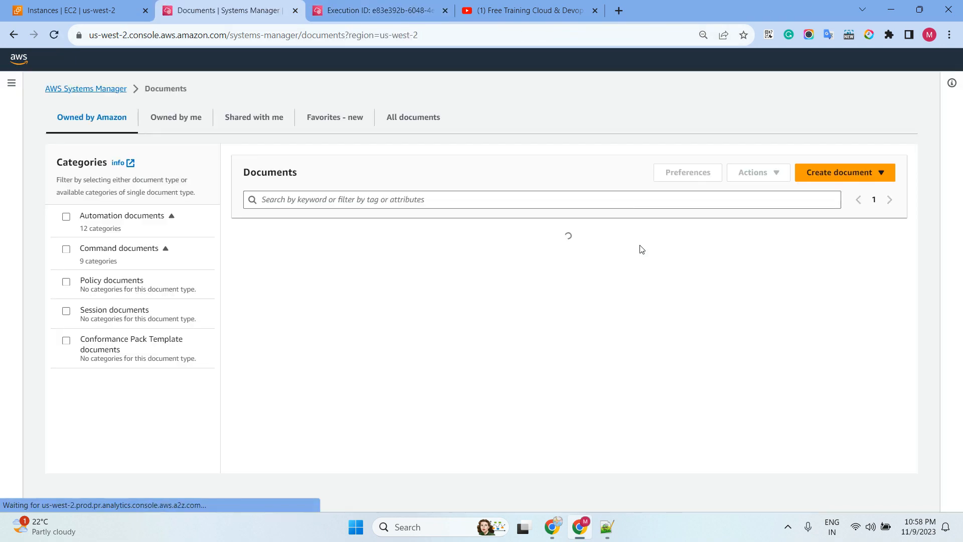
pyautogui.click(412, 145)
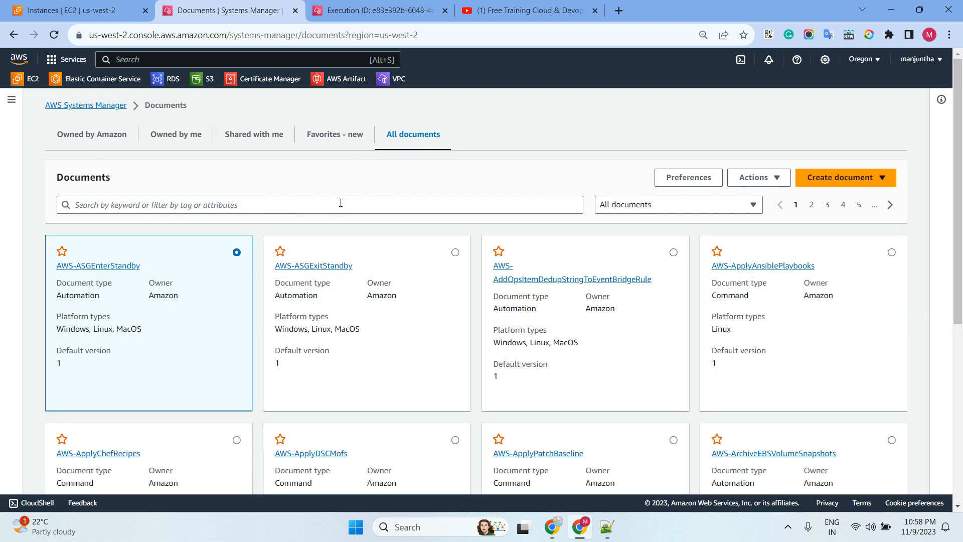
pyautogui.click(341, 202)
pyautogui.hotkey('ctrl', 'v')
pyautogui.press('Return')
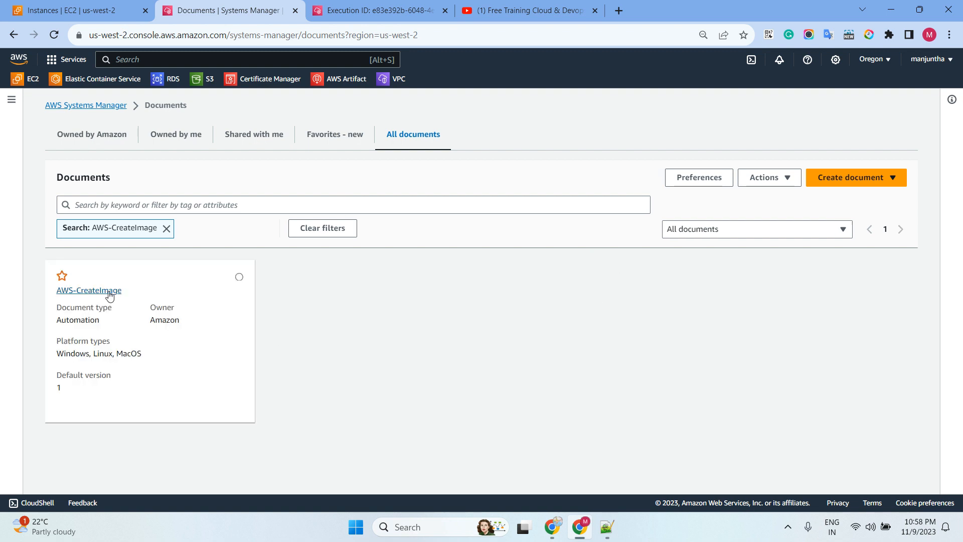
# - Open the AWS-CreateImage document and start its automation execution form
pyautogui.click(109, 294)
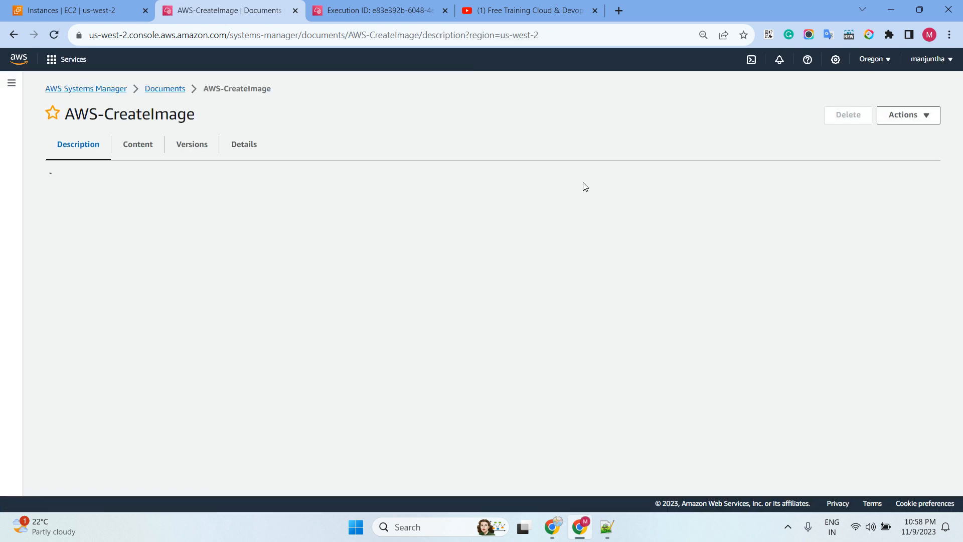
pyautogui.click(868, 133)
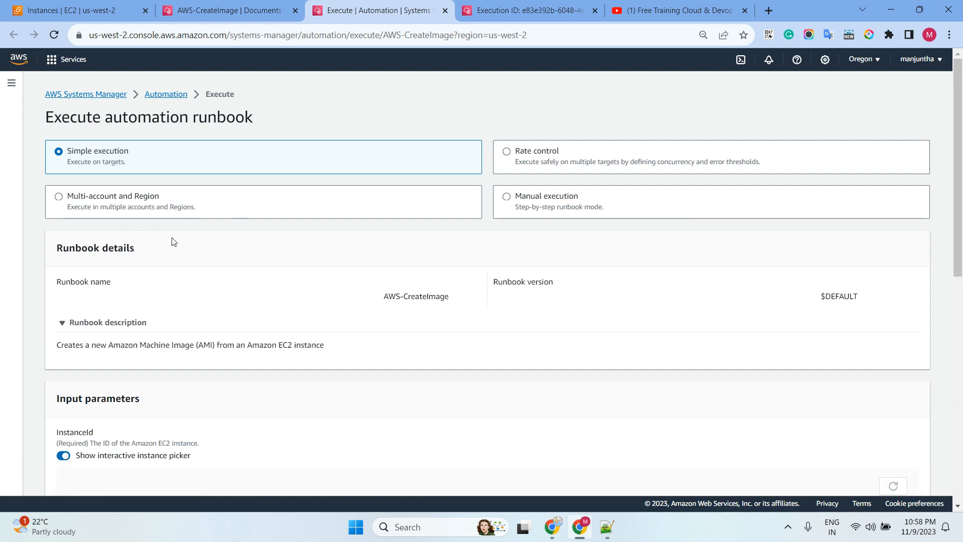
pyautogui.scroll(-1, 215, 222)
pyautogui.scroll(-2, 215, 225)
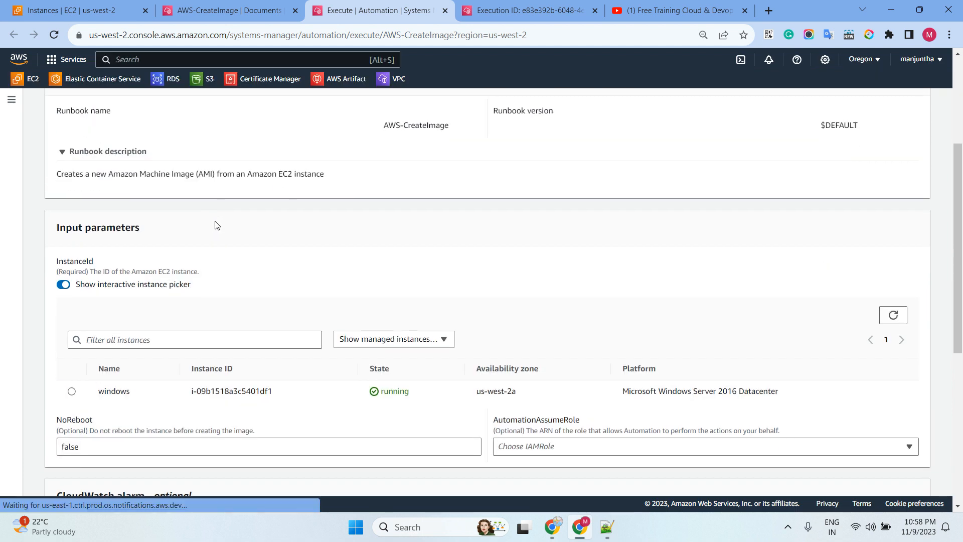
# - Refresh the interactive instance picker, choose the windows instance as the InstanceId and review the NoReboot parameter
pyautogui.click(893, 316)
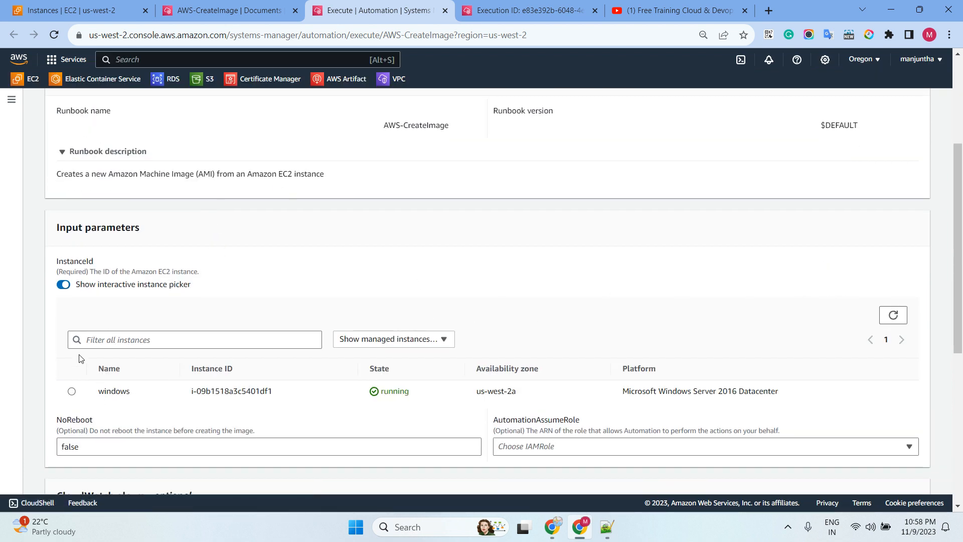
pyautogui.click(72, 392)
pyautogui.scroll(-3, 292, 312)
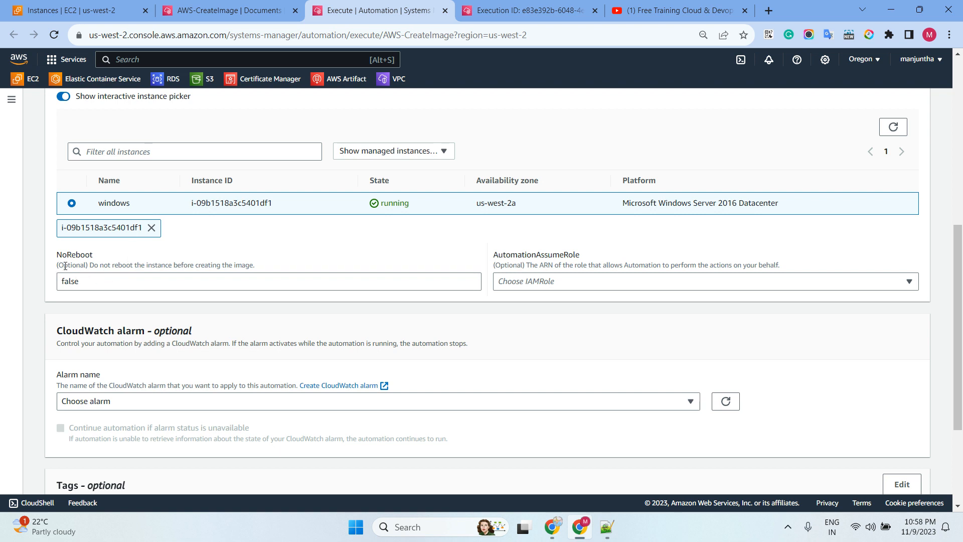
pyautogui.moveTo(59, 265); pyautogui.dragTo(110, 266)
pyautogui.click(101, 281)
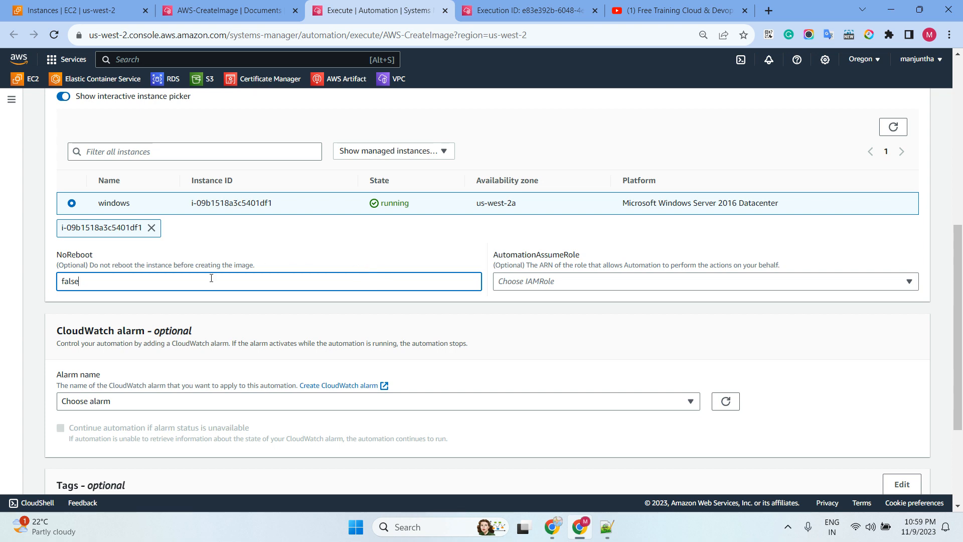
pyautogui.moveTo(57, 262); pyautogui.dragTo(144, 261)
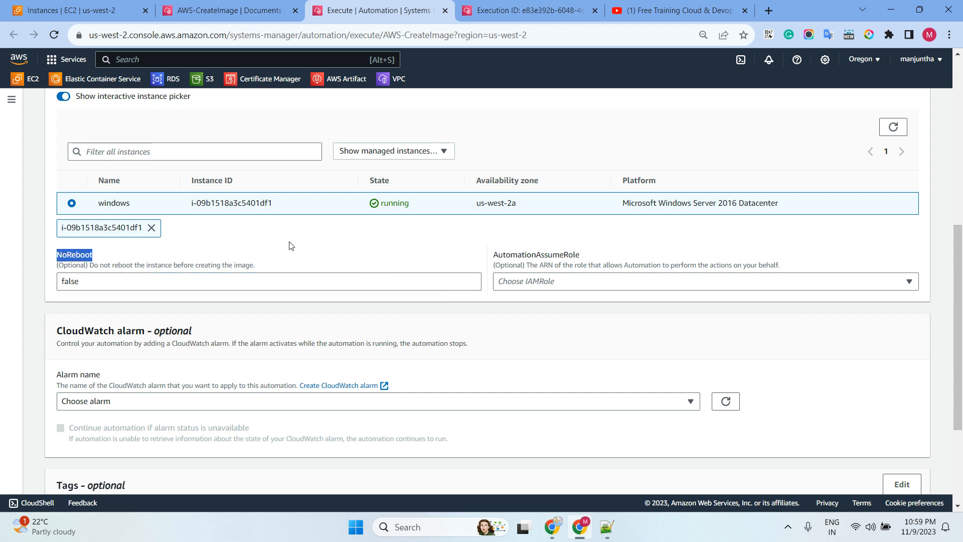
# - Check the input parameters, then open the EC2 AMIs list for images owned by me and refresh it
pyautogui.scroll(3, 322, 245)
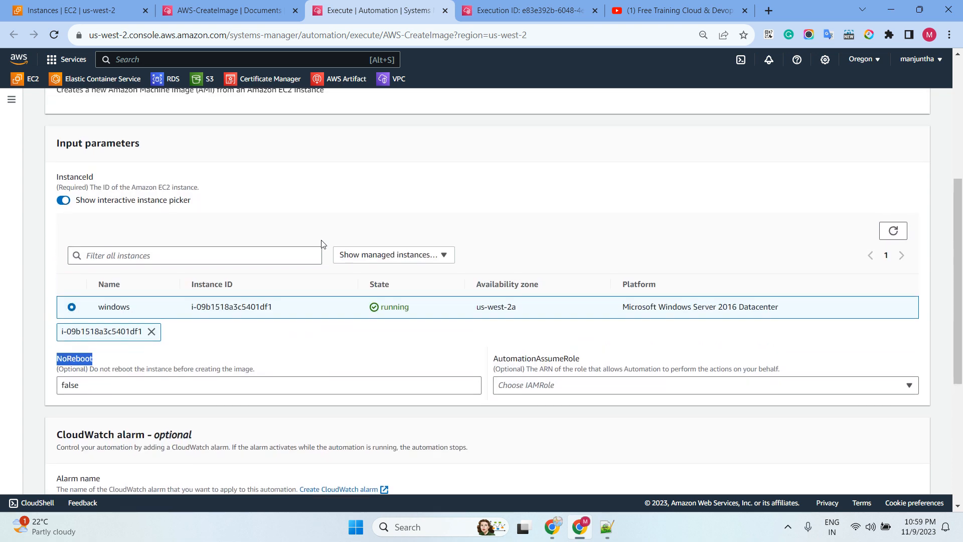
pyautogui.scroll(-5, 340, 201)
pyautogui.click(60, 9)
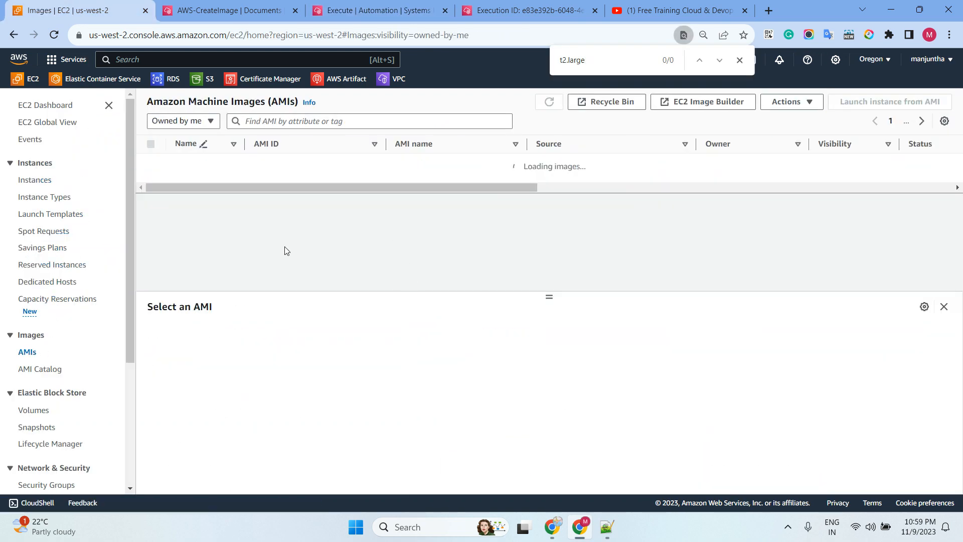
pyautogui.click(194, 122)
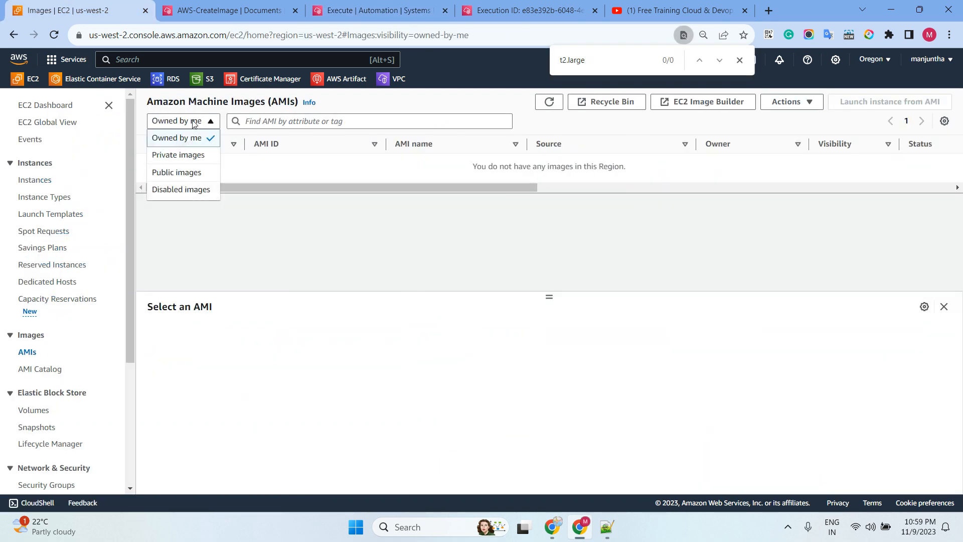
pyautogui.click(335, 227)
pyautogui.click(549, 102)
# - Execute the AWS-CreateImage automation for the windows instance and refresh the list of owned AMIs
pyautogui.click(382, 10)
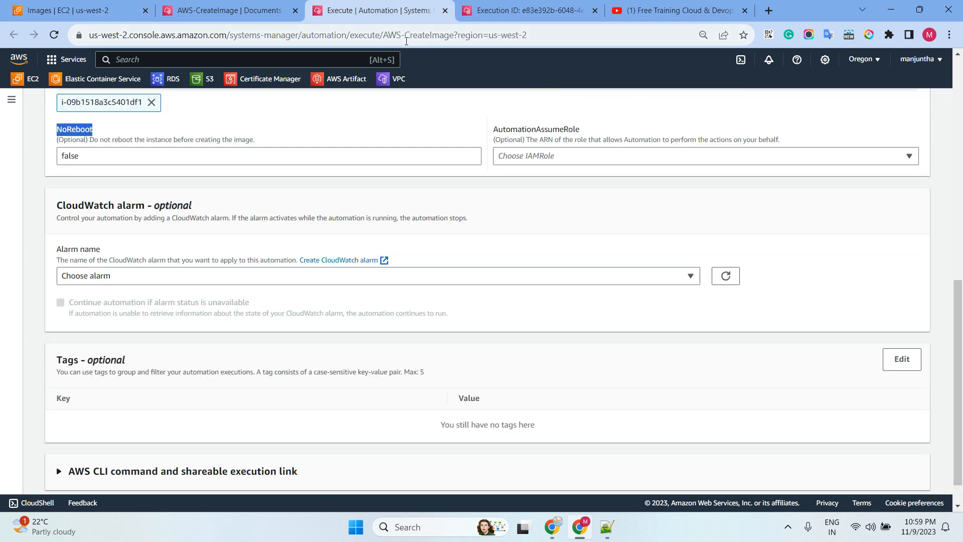
pyautogui.scroll(-1, 228, 214)
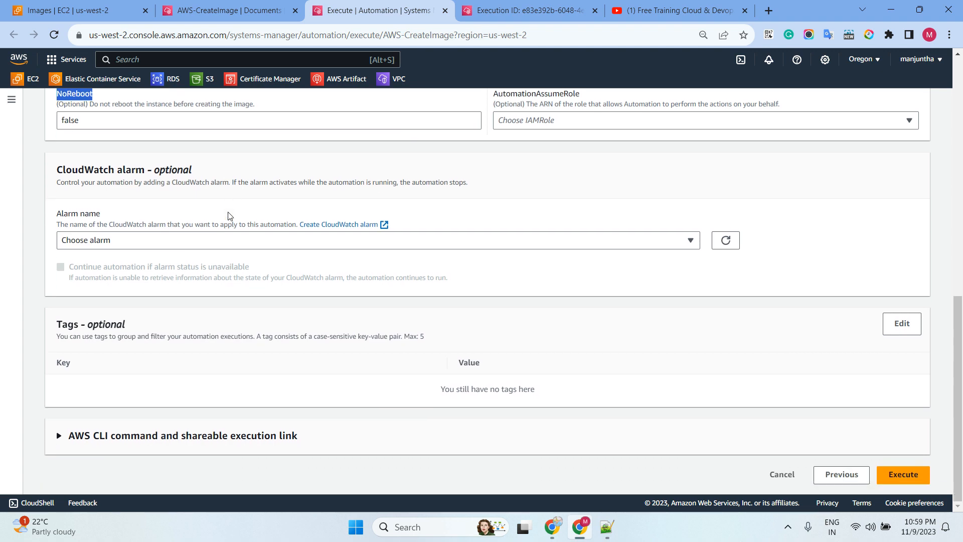
pyautogui.click(903, 474)
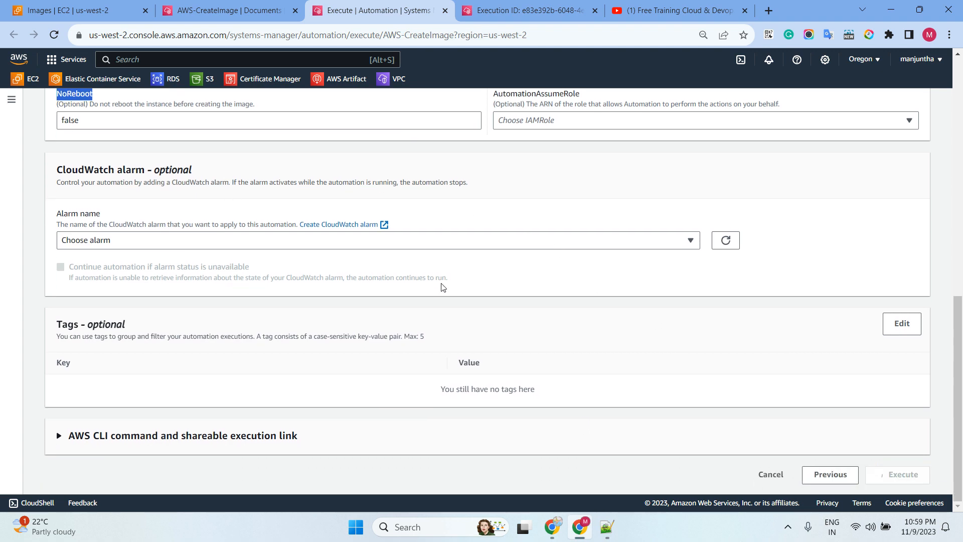
pyautogui.hotkey('ctrl', '1')
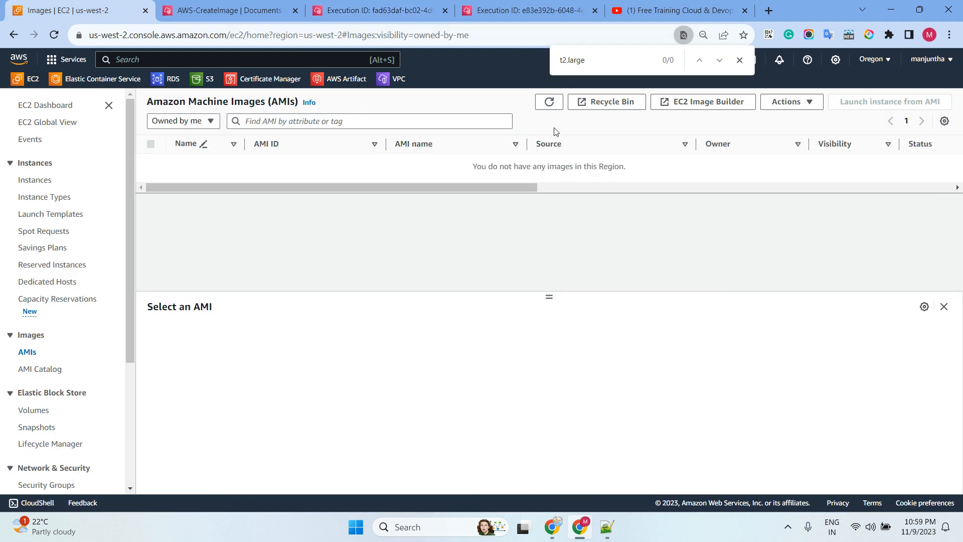
pyautogui.doubleClick(549, 102)
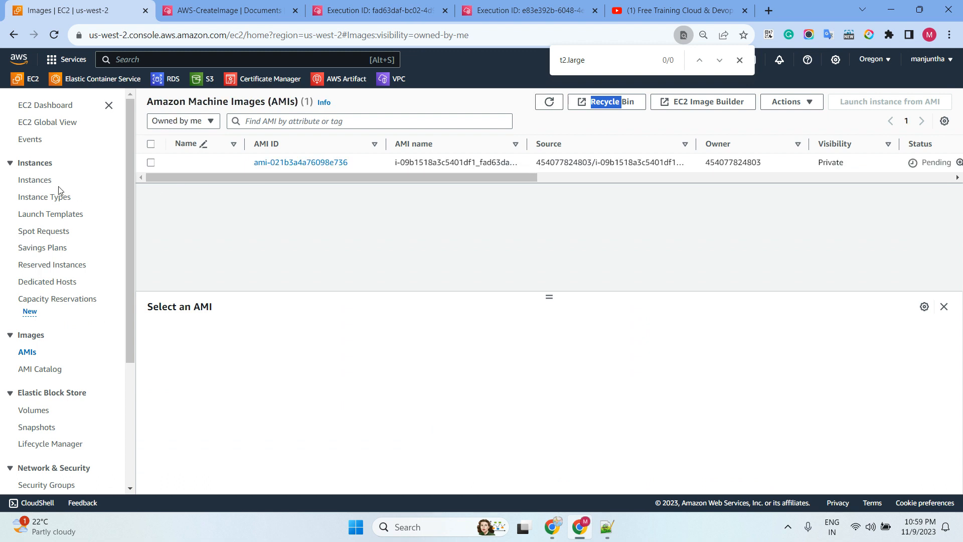
# - Open the EC2 Instances list in a separate browser tab and enlarge the table area to show every instance
pyautogui.rightClick(33, 184)
pyautogui.click(68, 192)
pyautogui.hotkey('ctrl', 'Tab')
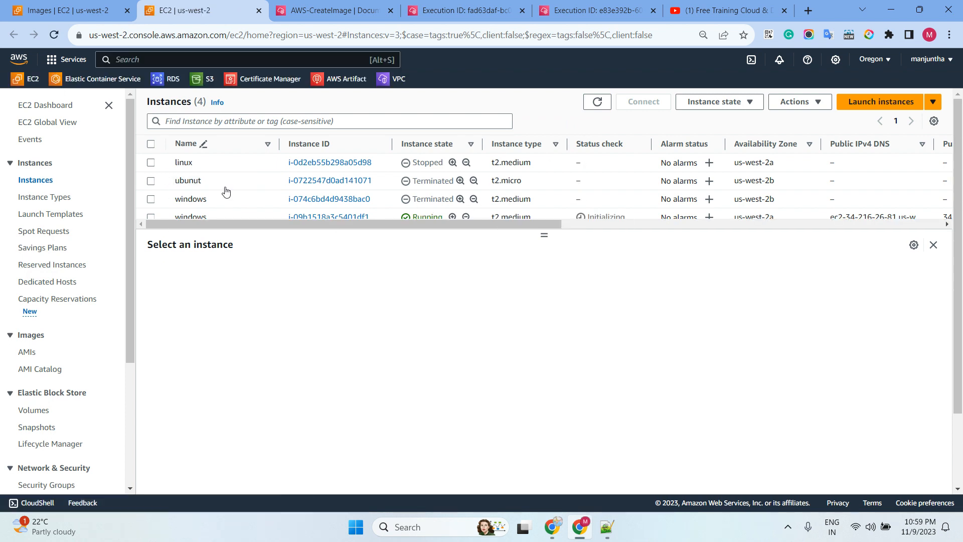
pyautogui.click(151, 162)
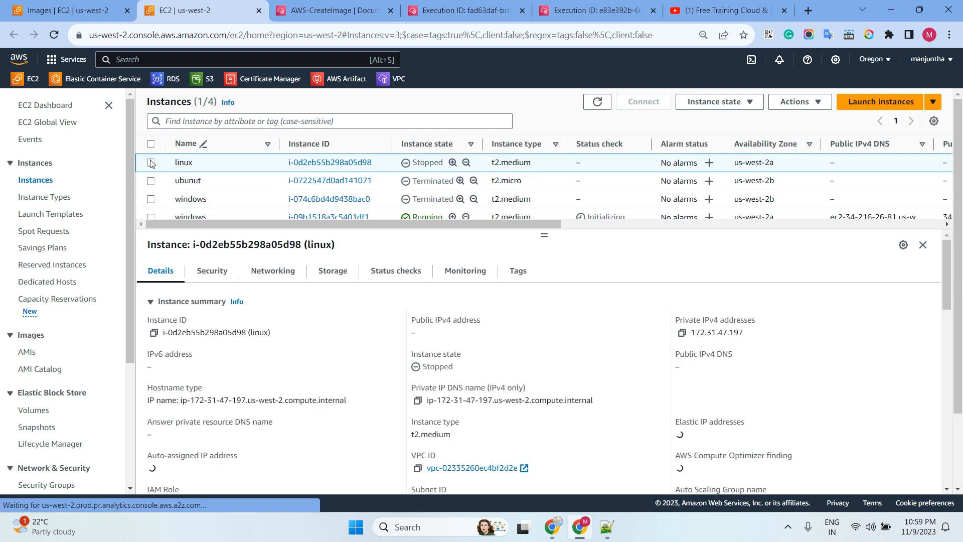
pyautogui.click(151, 162)
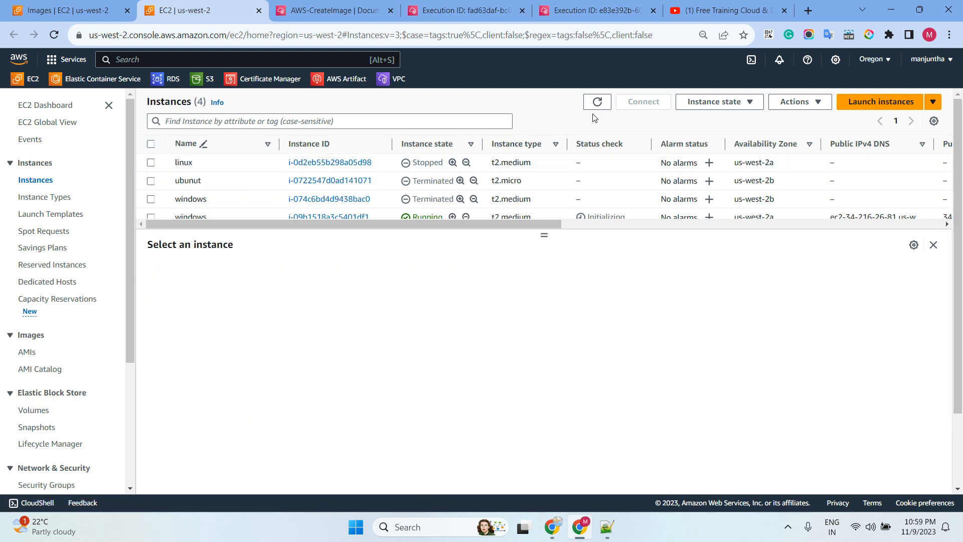
pyautogui.moveTo(543, 236); pyautogui.dragTo(546, 267)
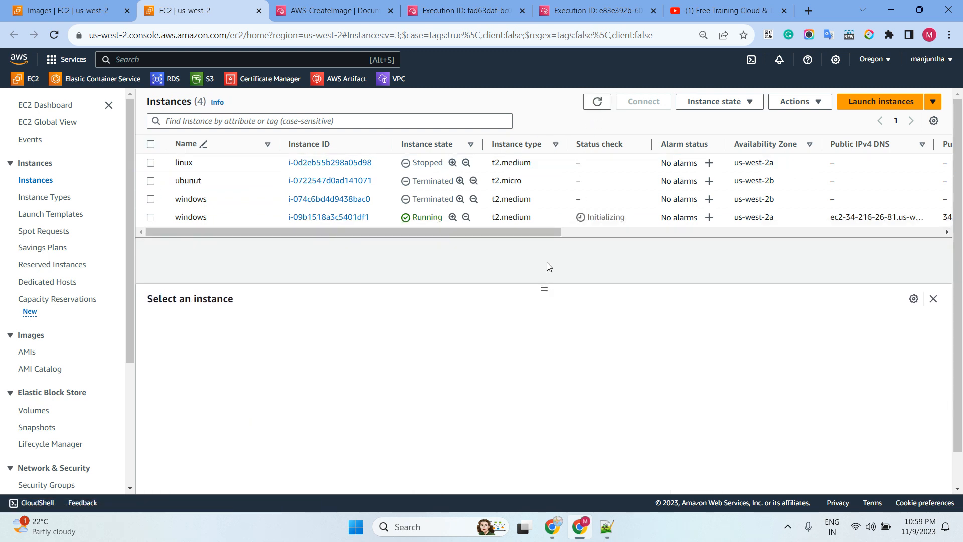
# - Expand the step inputs of createImage in the AWS-CreateImage document and review them
pyautogui.hotkey('ctrl', 'Tab')
pyautogui.scroll(-1, 361, 232)
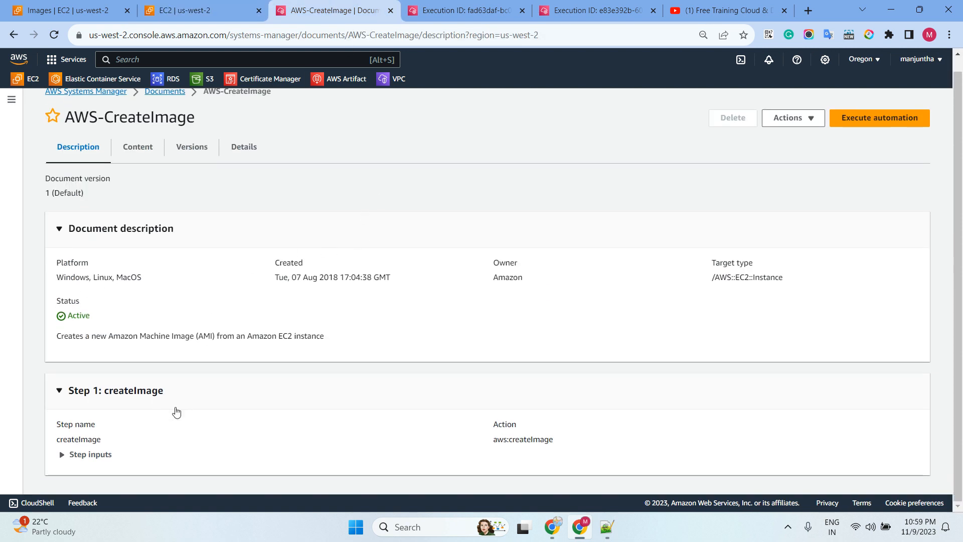
pyautogui.click(108, 454)
pyautogui.scroll(-1, 197, 314)
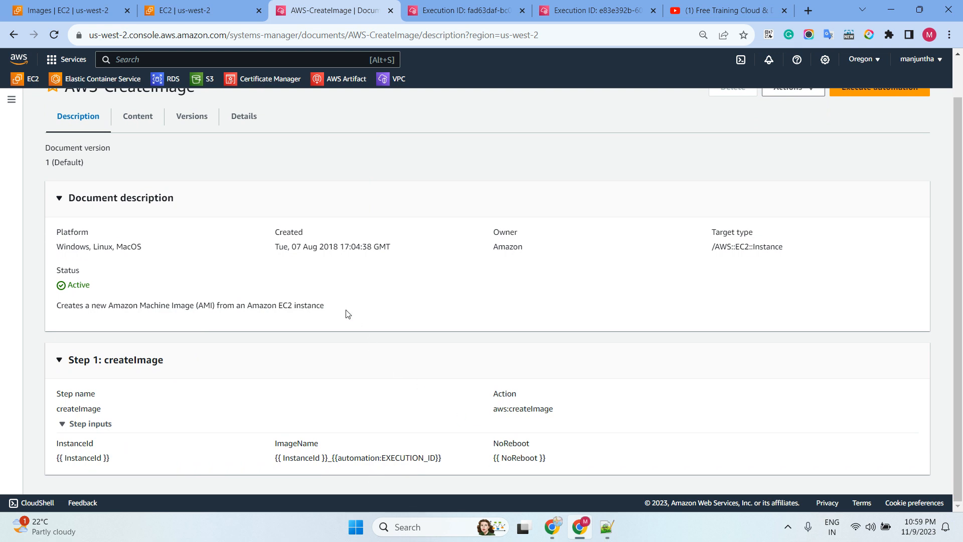
pyautogui.scroll(1, 341, 301)
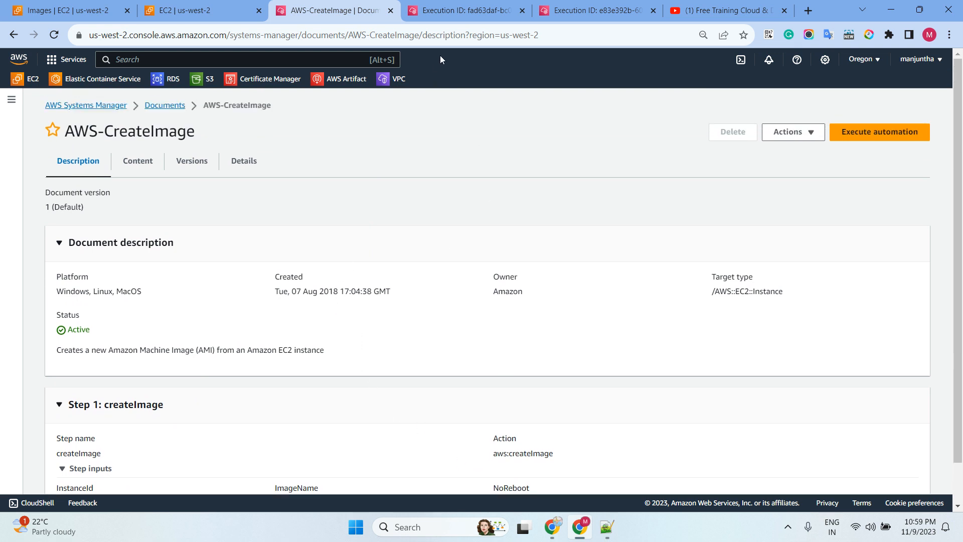
# - Review the AWS-CreateImage execution's status, description and createImage.ImageId output
pyautogui.click(464, 10)
pyautogui.scroll(-3, 341, 228)
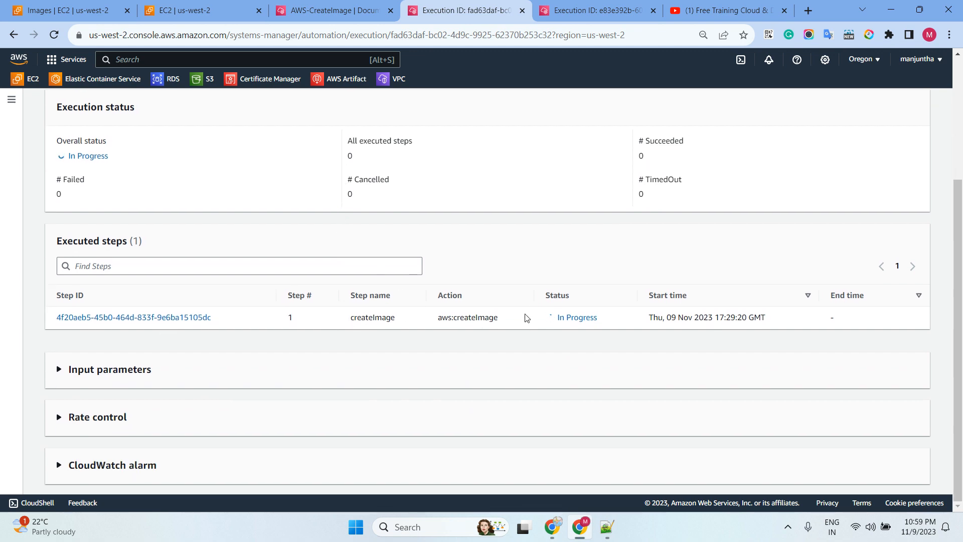
pyautogui.scroll(3, 525, 318)
pyautogui.click(160, 247)
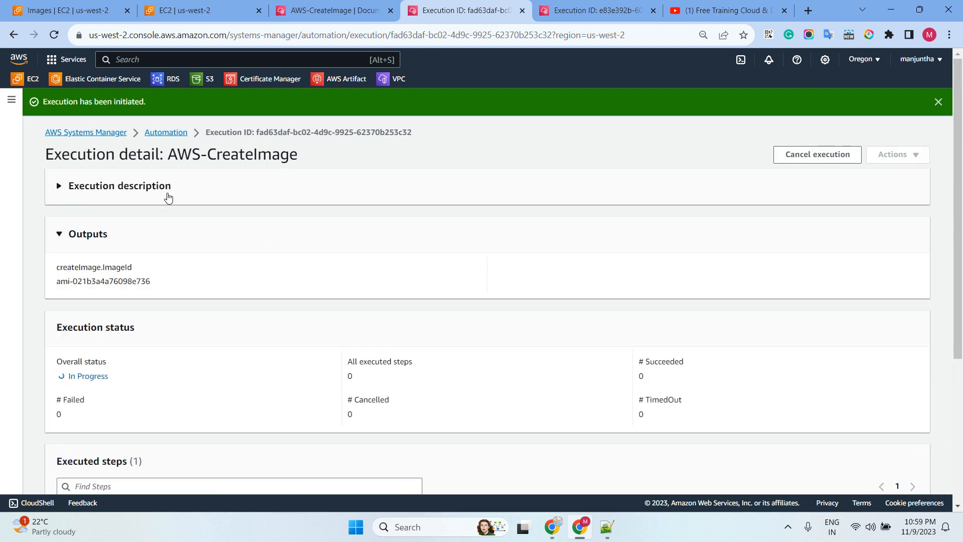
pyautogui.click(168, 198)
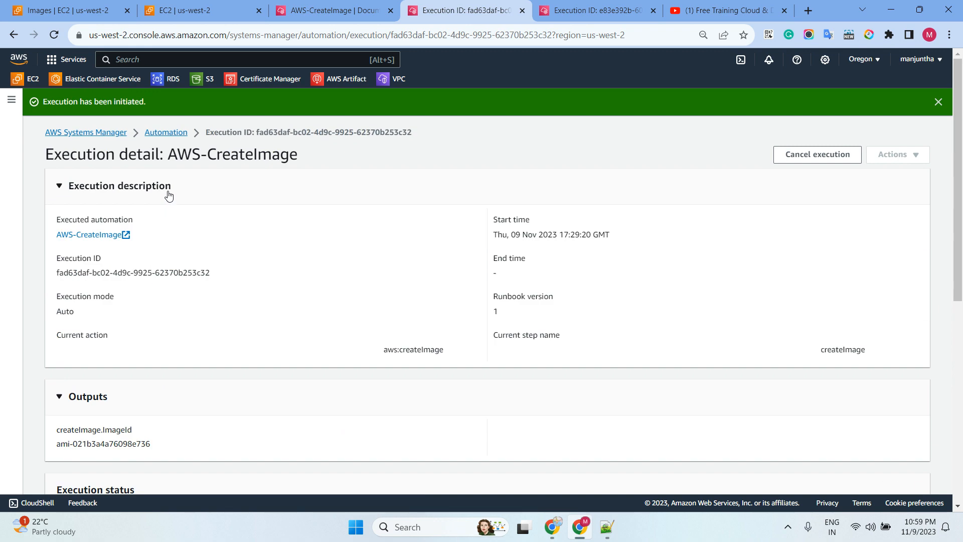
pyautogui.scroll(-5, 83, 214)
pyautogui.moveTo(55, 199); pyautogui.dragTo(181, 200)
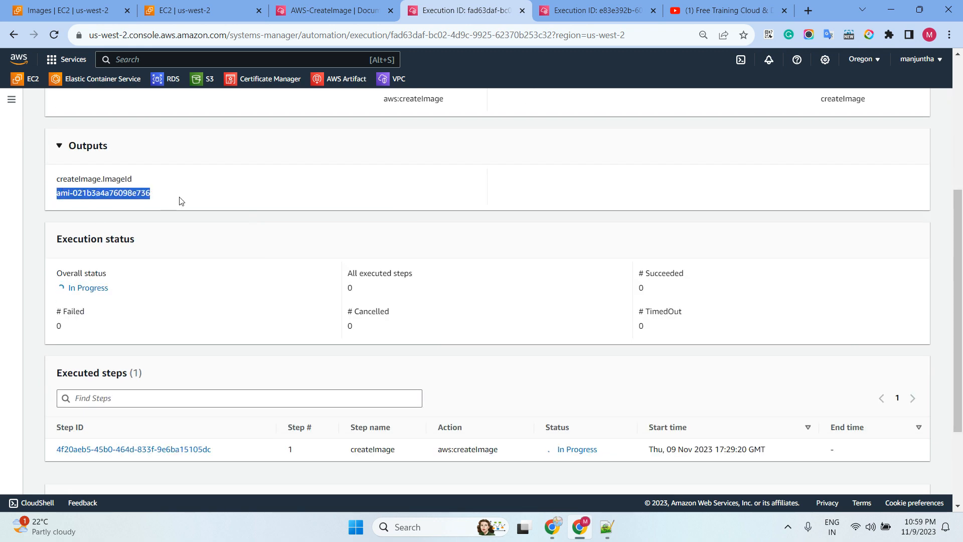
# - Expand the execution's input parameters and rate control sections and check the InstanceId value
pyautogui.scroll(-3, 244, 205)
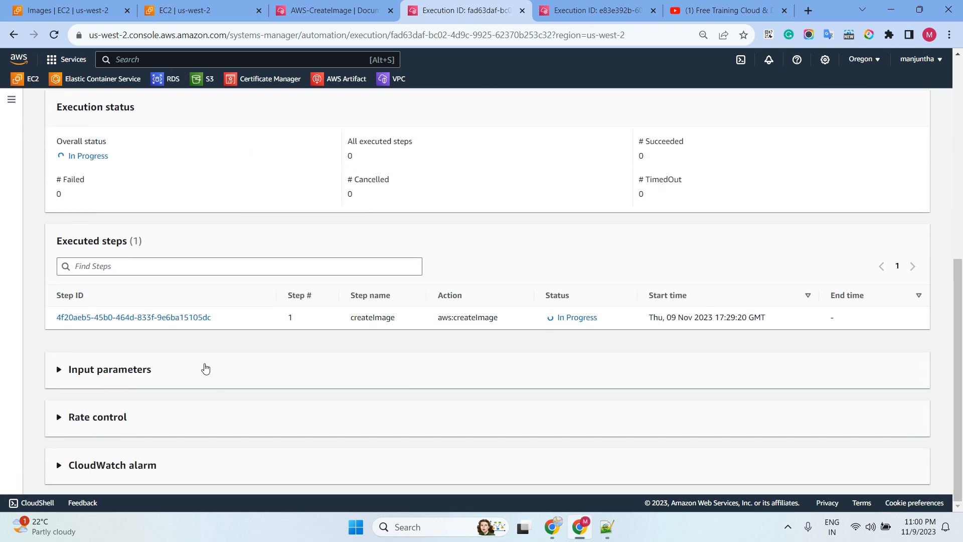
pyautogui.click(204, 368)
pyautogui.scroll(-2, 239, 281)
pyautogui.scroll(-1, 238, 281)
pyautogui.click(147, 420)
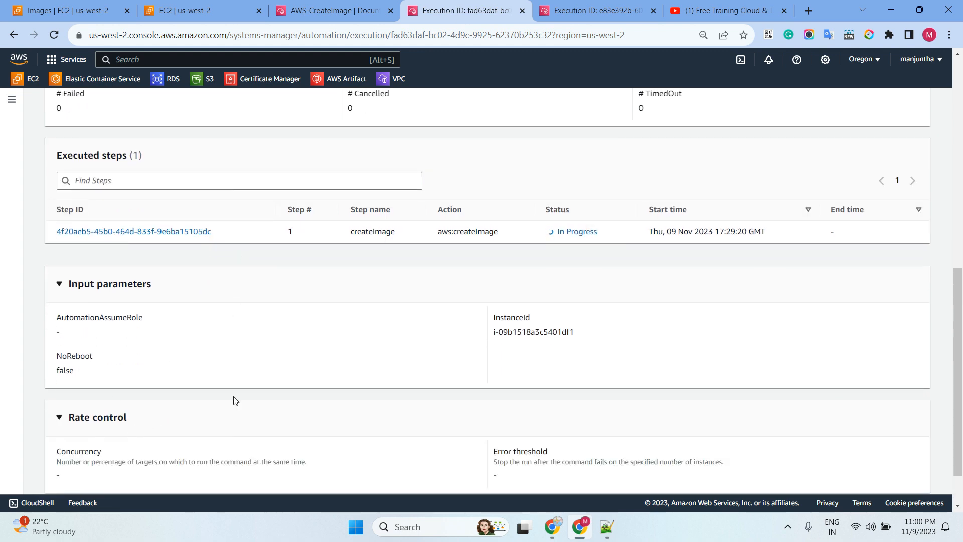
pyautogui.moveTo(543, 331); pyautogui.dragTo(574, 332)
# - Select the running windows instance in the EC2 list and refresh the list to check its ID and status
pyautogui.click(83, 11)
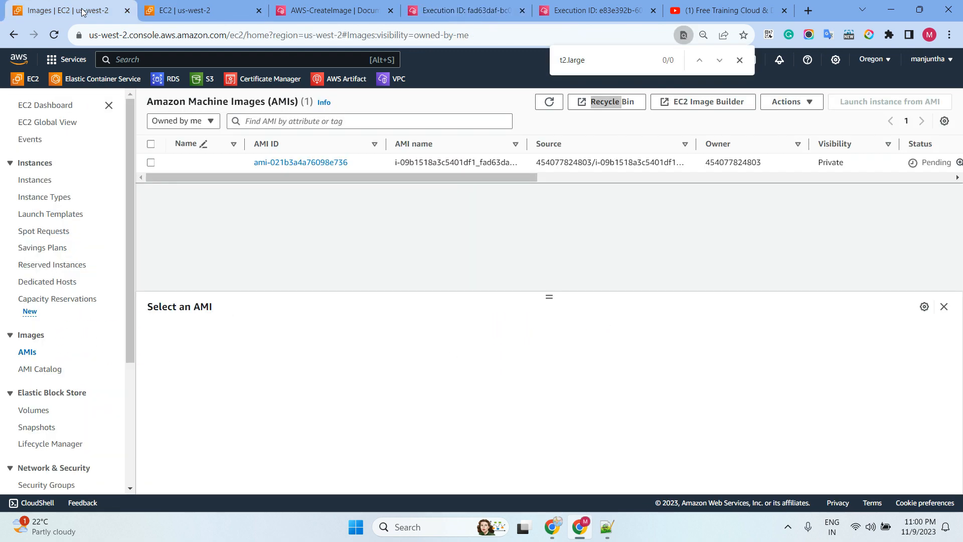
pyautogui.click(181, 19)
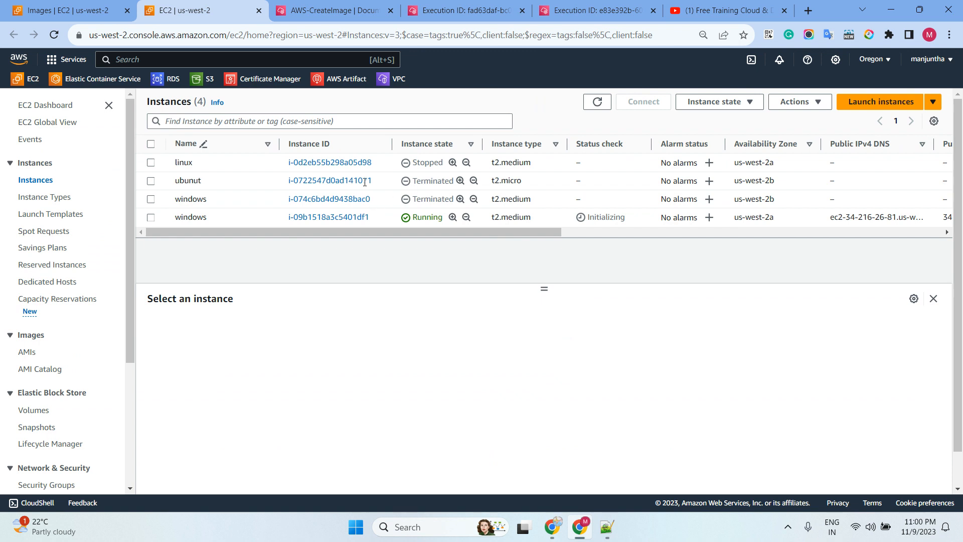
pyautogui.click(150, 217)
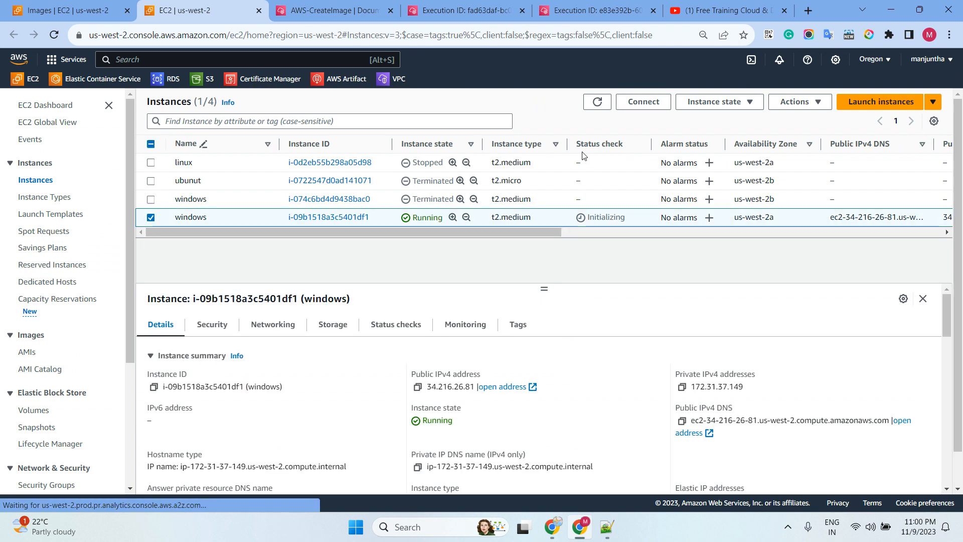
pyautogui.doubleClick(591, 103)
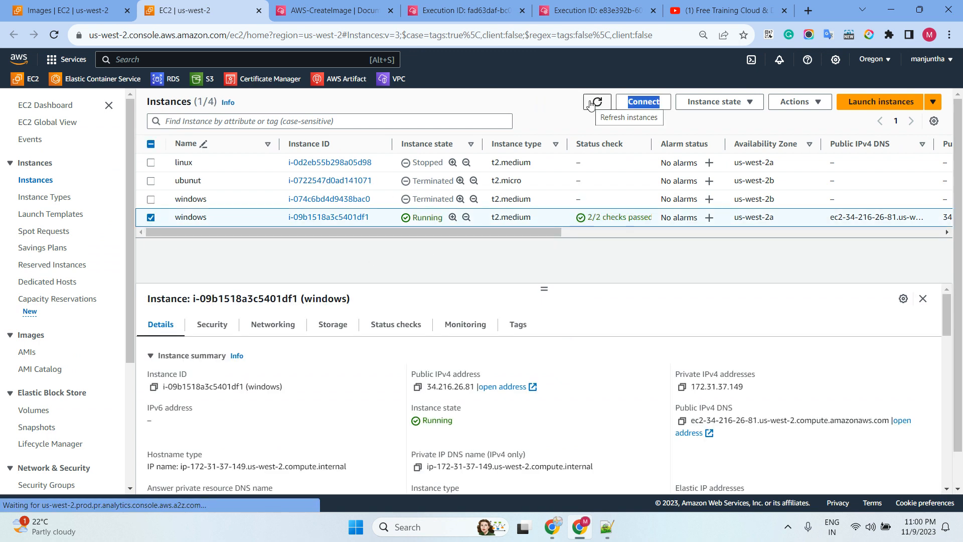
# - Select the new AMI in the images list and compare its ID with the execution's createImage.ImageId output
pyautogui.click(68, 10)
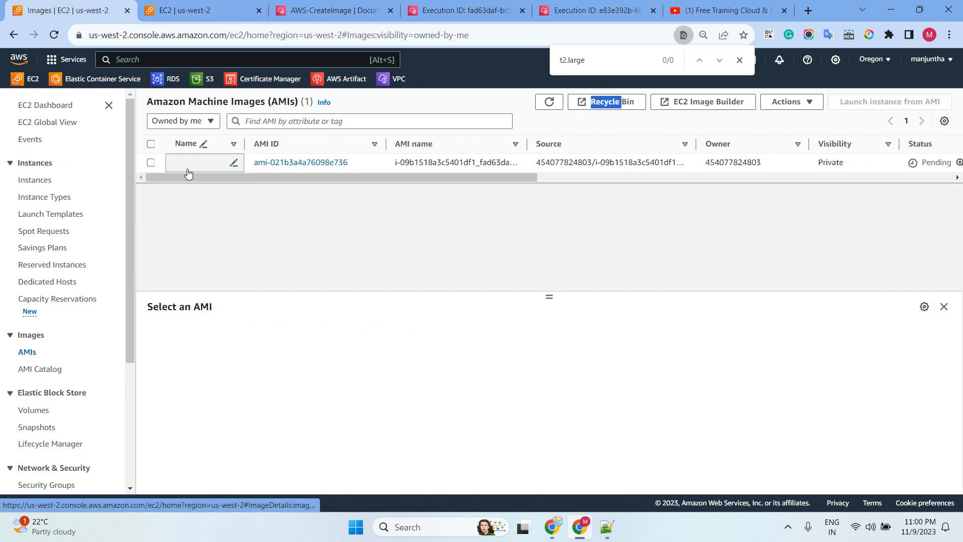
pyautogui.click(151, 163)
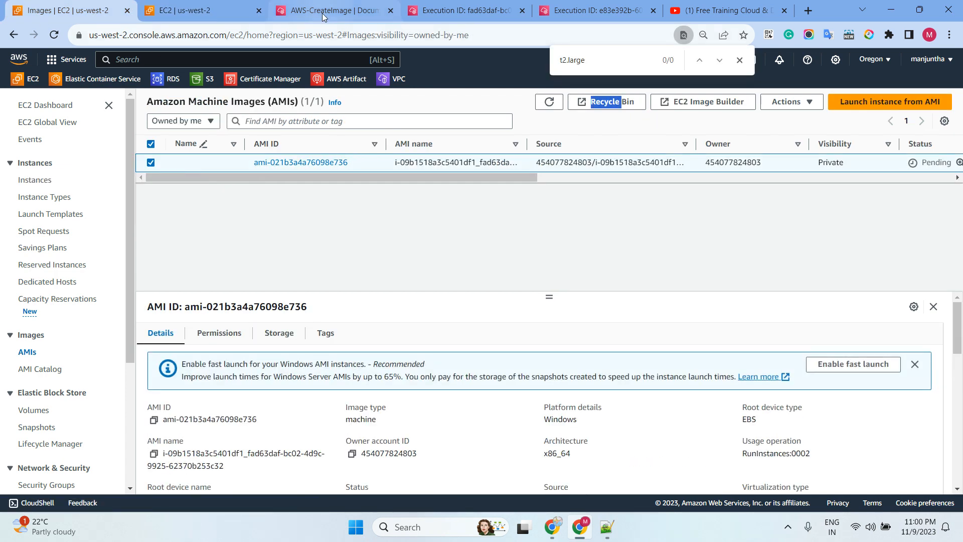
pyautogui.click(325, 10)
pyautogui.click(464, 11)
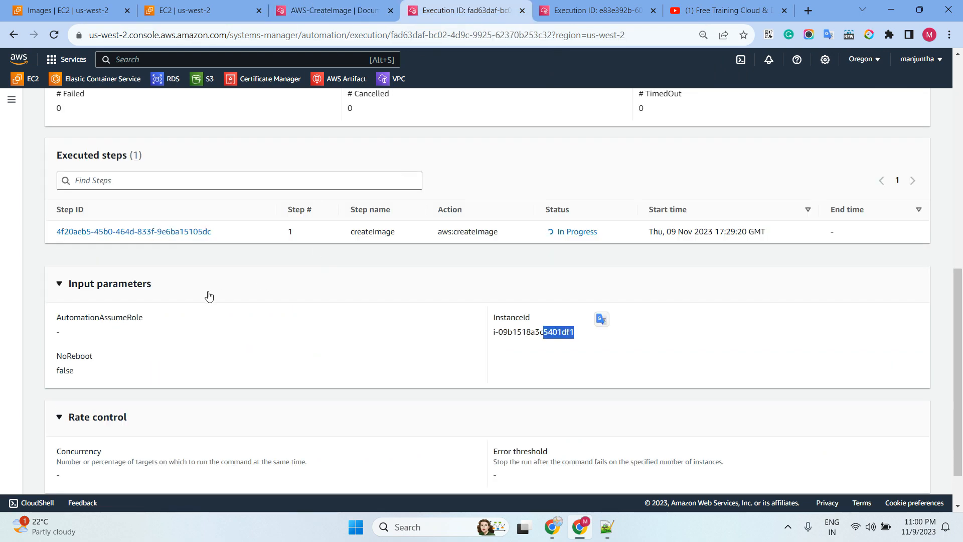
pyautogui.scroll(4, 245, 311)
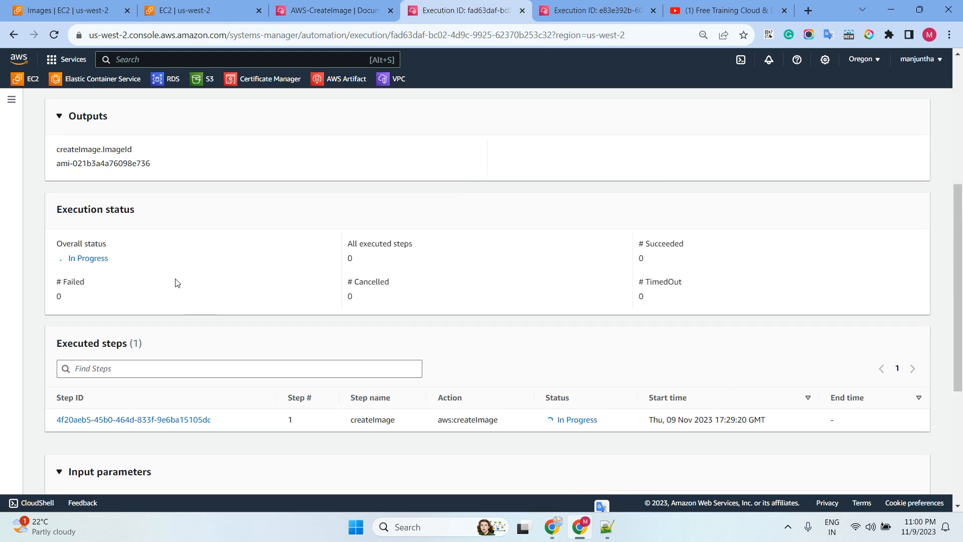
pyautogui.moveTo(151, 164); pyautogui.dragTo(52, 167)
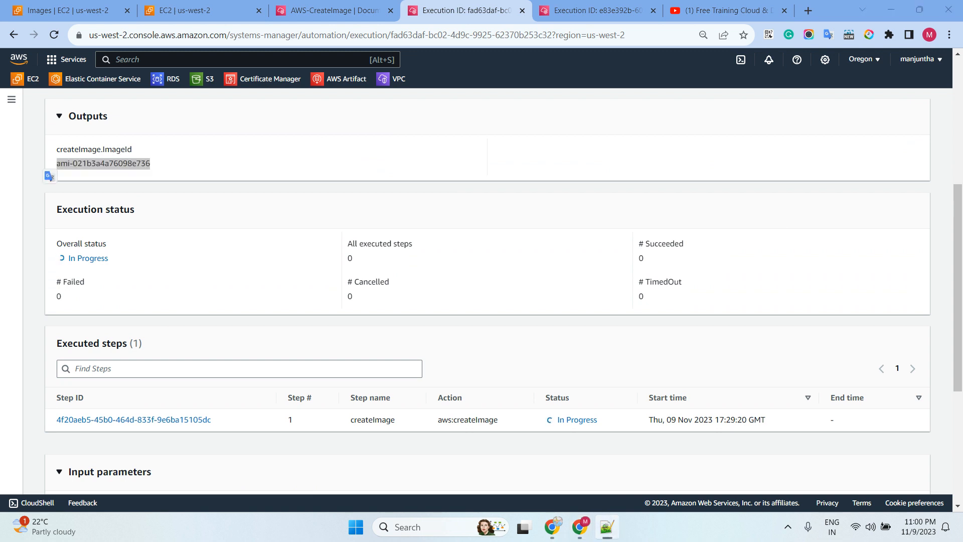
# - Return to the Systems Manager documents and search all documents for AWS-DeleteImage
pyautogui.click(340, 15)
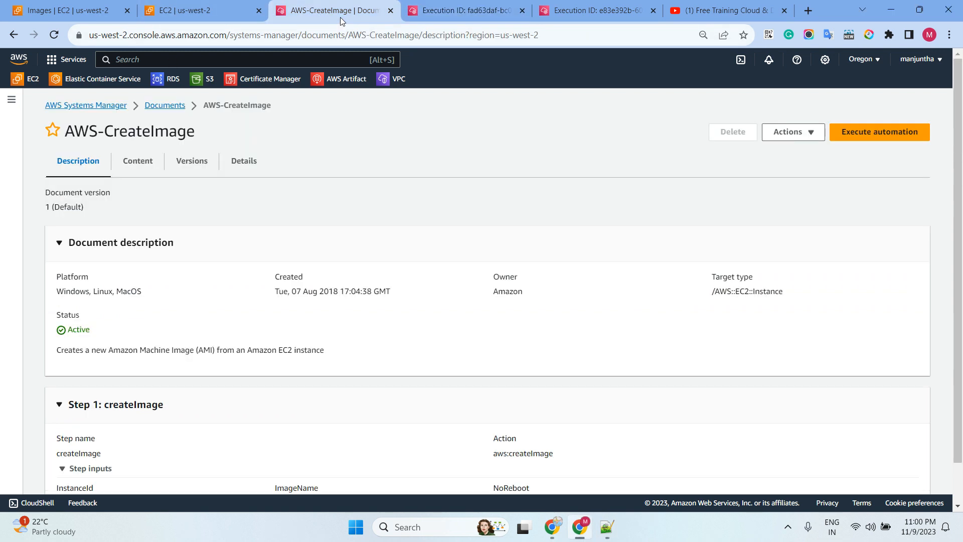
pyautogui.click(165, 105)
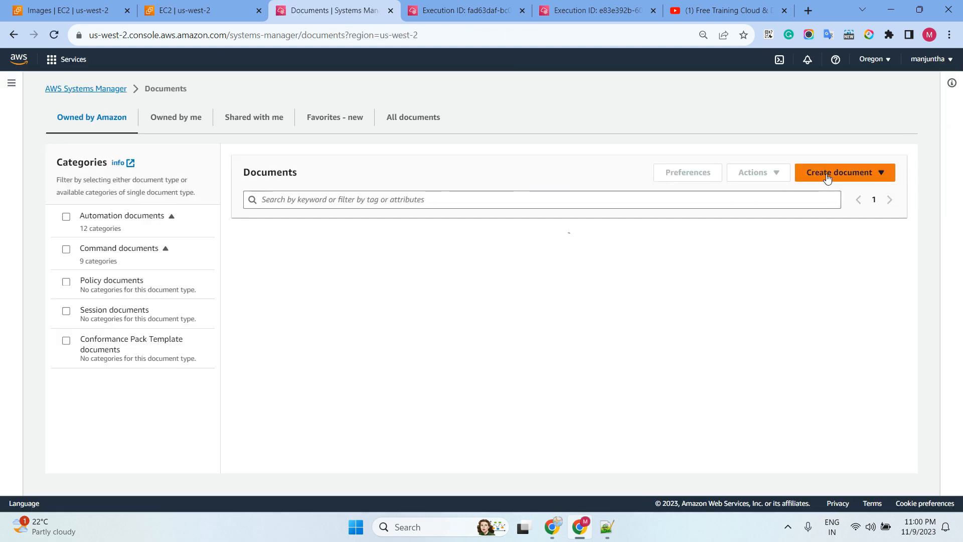
pyautogui.click(838, 172)
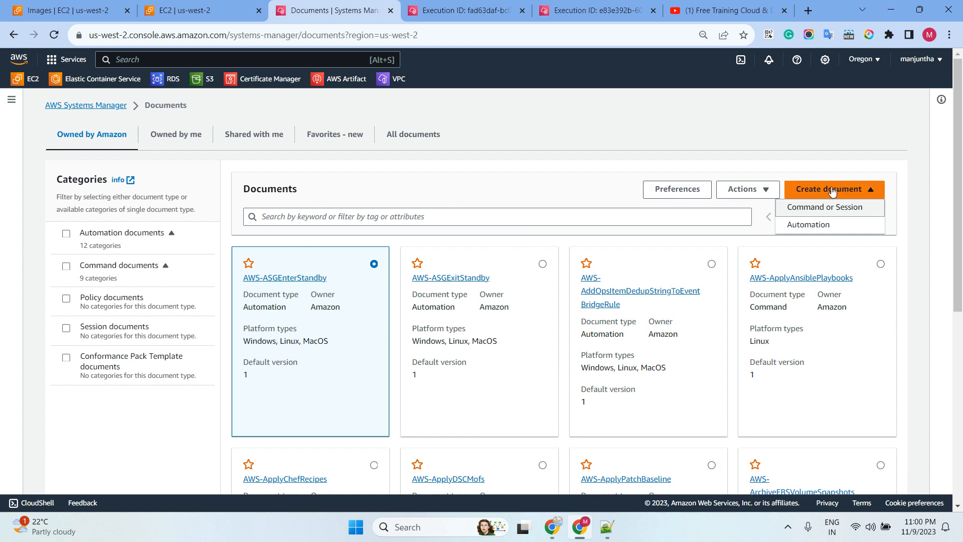
pyautogui.click(409, 141)
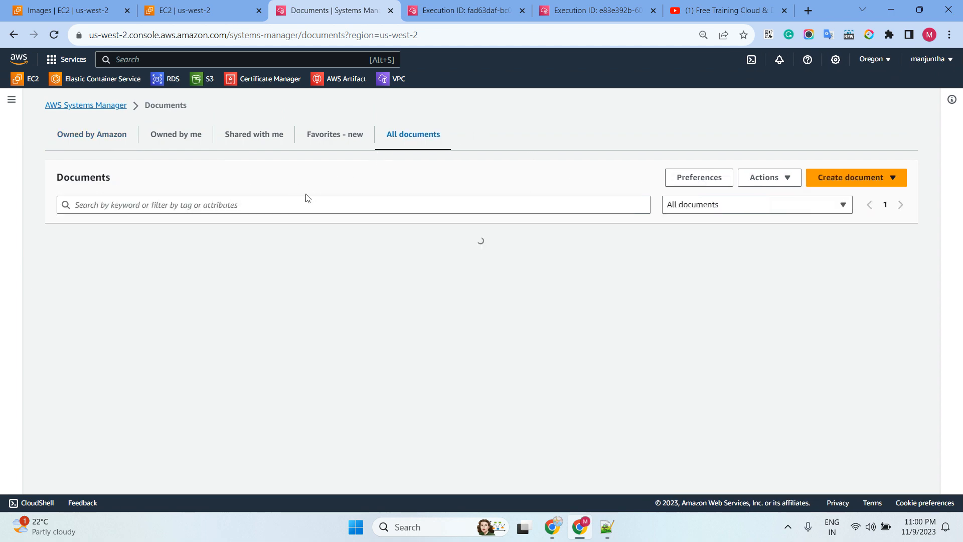
pyautogui.click(282, 204)
pyautogui.hotkey('ctrl', 'v')
pyautogui.press('Return')
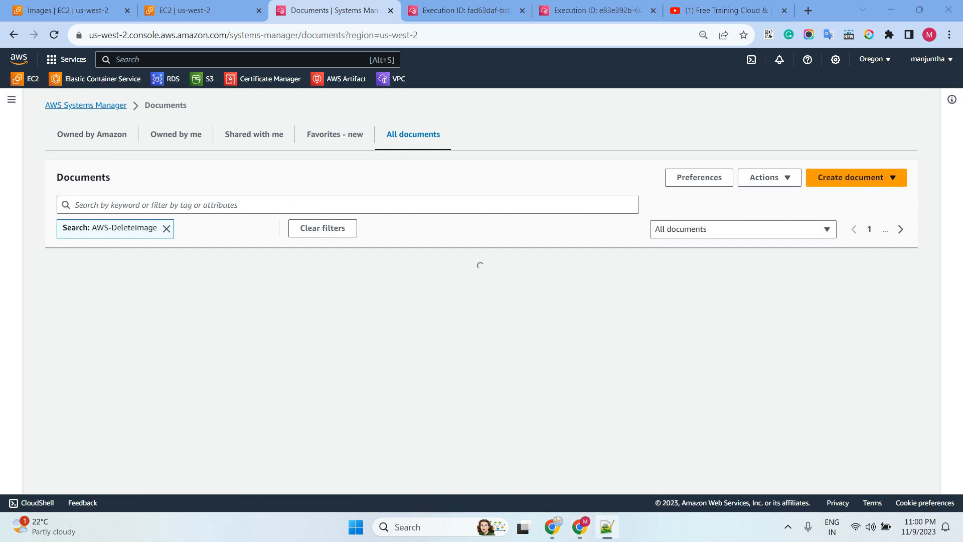
# - Open the AWS-DeleteImage document and bring up its automation execution form
pyautogui.click(510, 115)
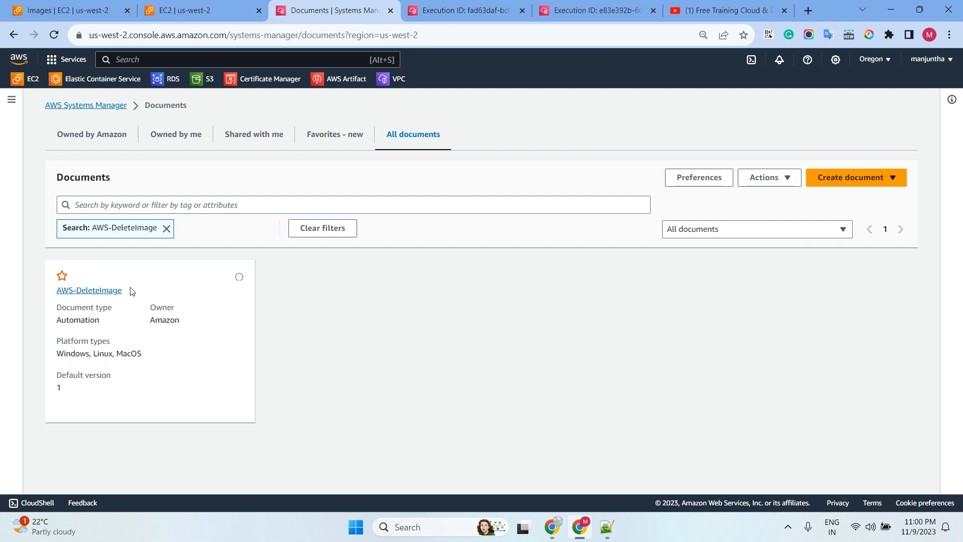
pyautogui.click(97, 294)
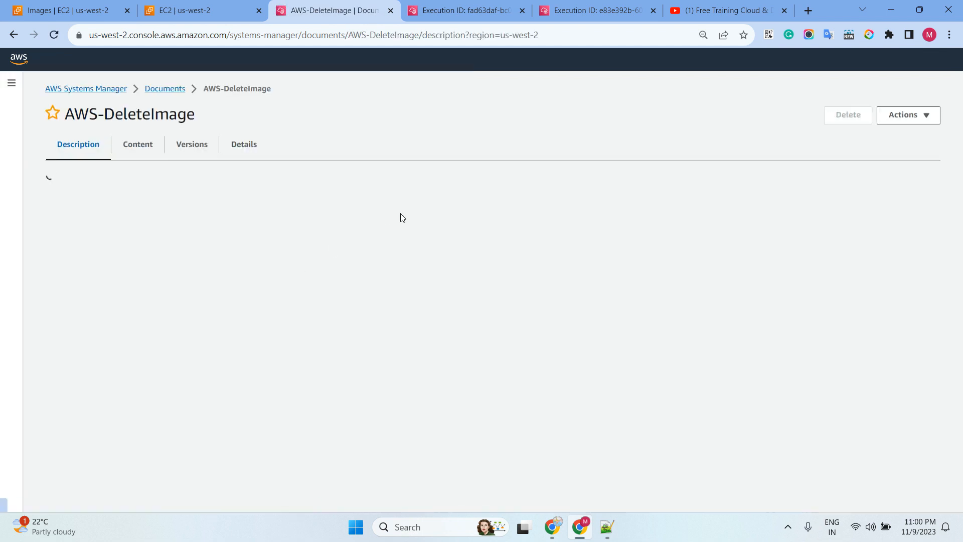
pyautogui.click(879, 132)
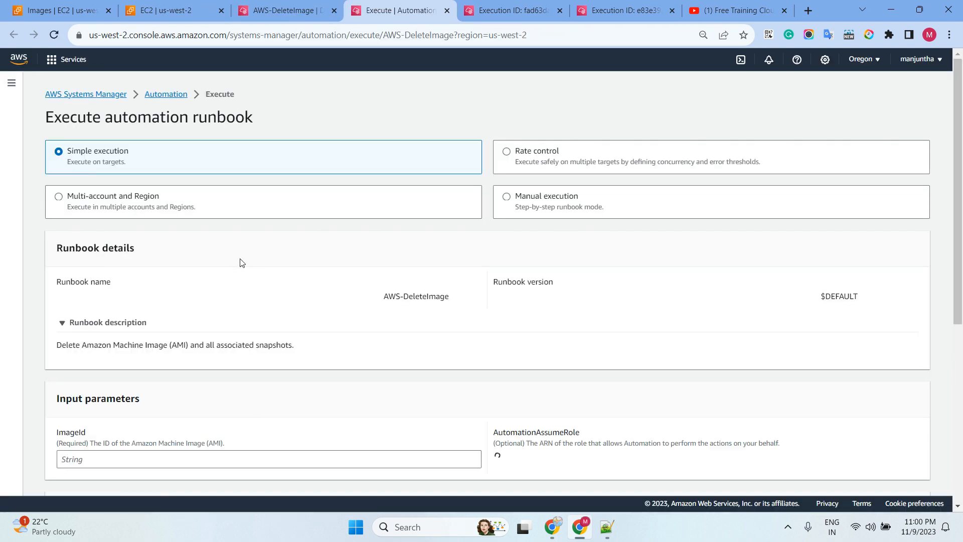
# - Copy the AMI ID ami-021b3a4a76098e736 from the images list into the runbook's ImageId parameter and execute the automation
pyautogui.scroll(-3, 240, 263)
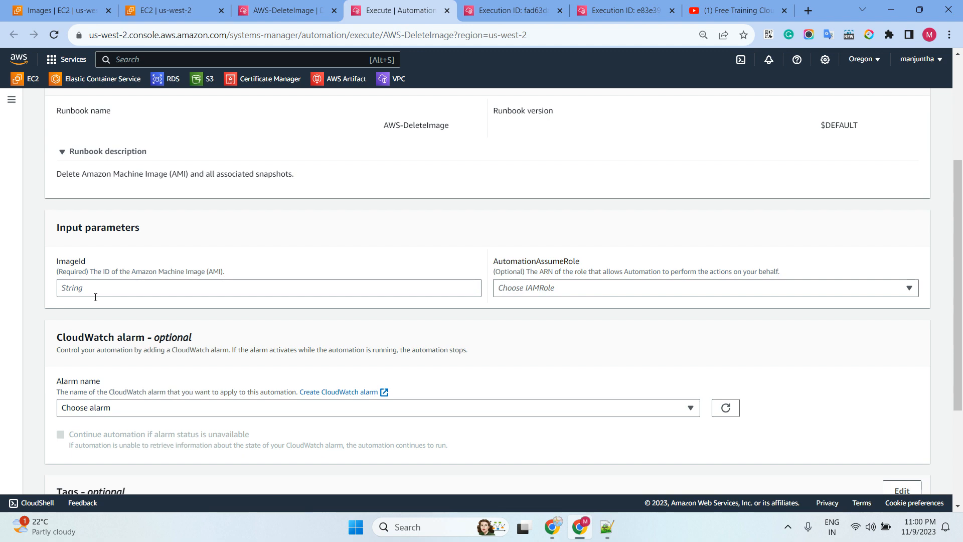
pyautogui.click(59, 11)
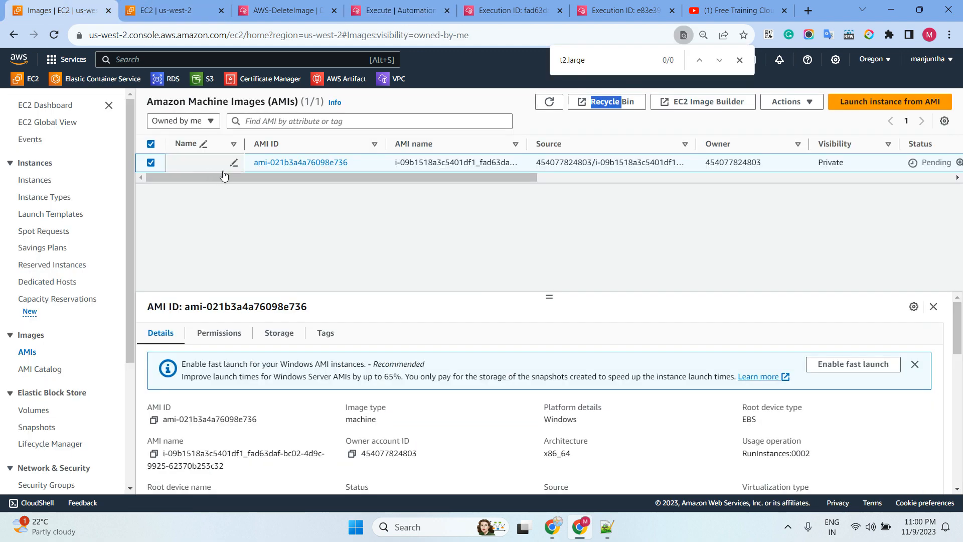
pyautogui.click(154, 422)
pyautogui.click(394, 7)
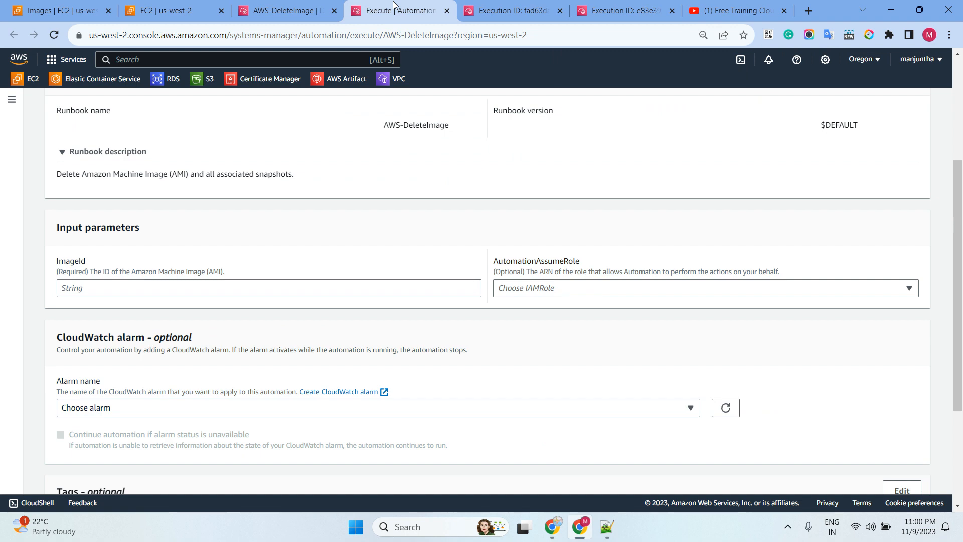
pyautogui.click(127, 291)
pyautogui.hotkey('ctrl', 'v')
pyautogui.scroll(-3, 210, 272)
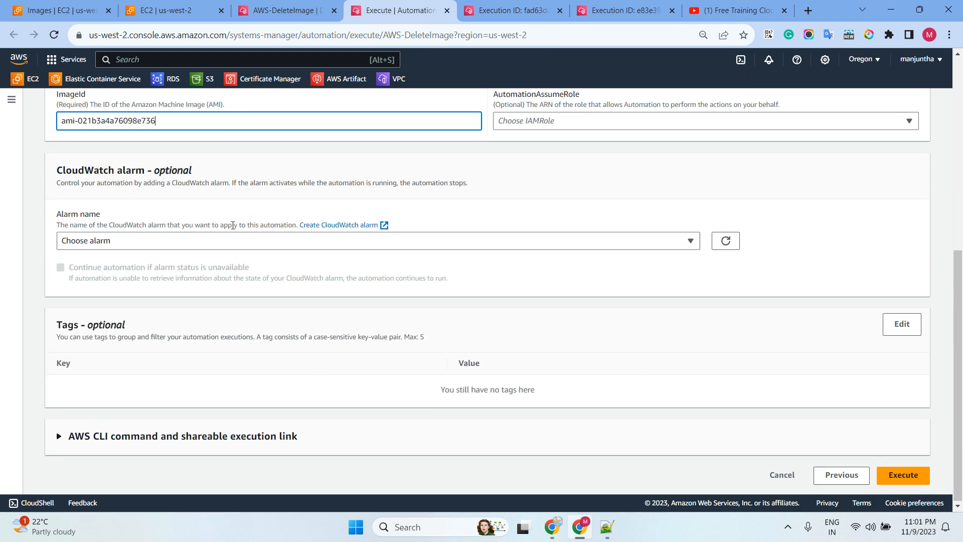
pyautogui.click(903, 474)
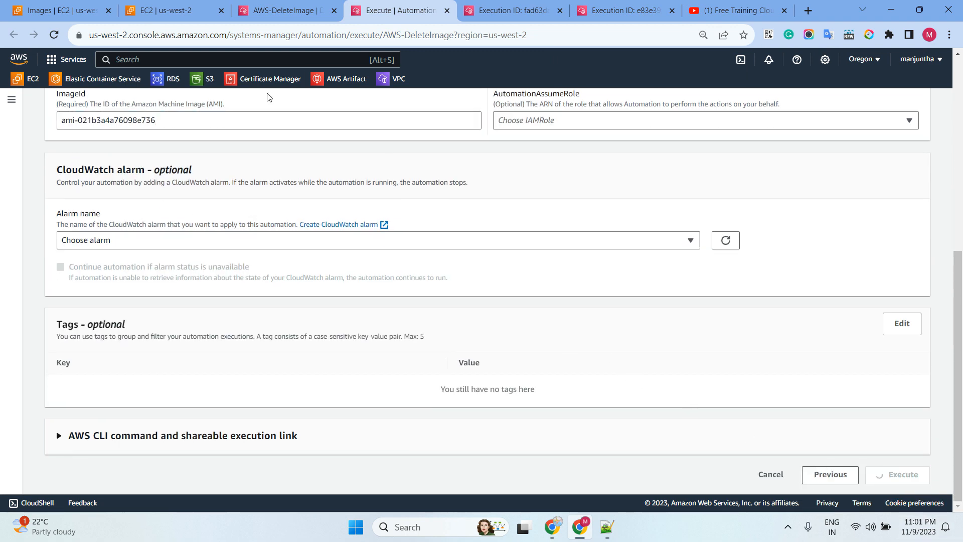
# - Refresh the EC2 images list to check whether the AMI is still there
pyautogui.click(80, 11)
pyautogui.click(547, 104)
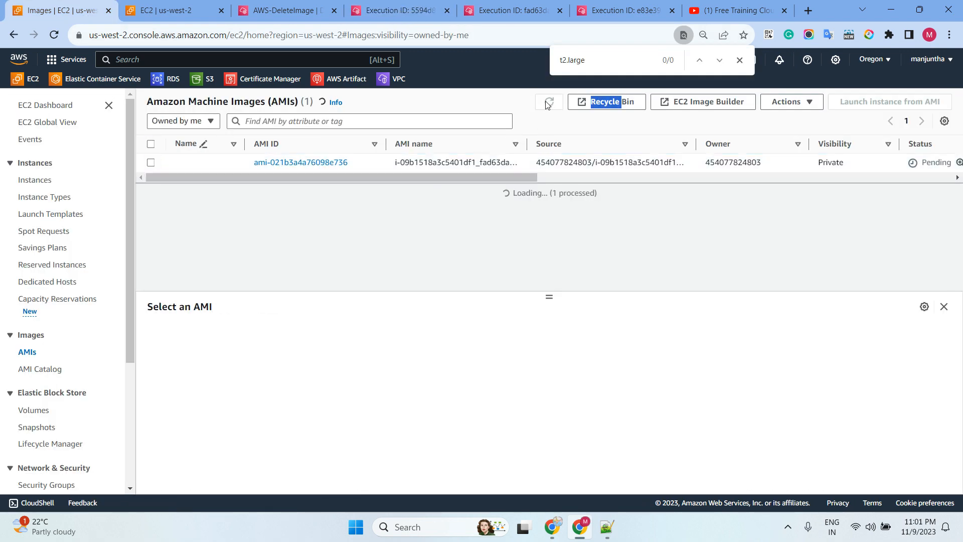
pyautogui.click(547, 104)
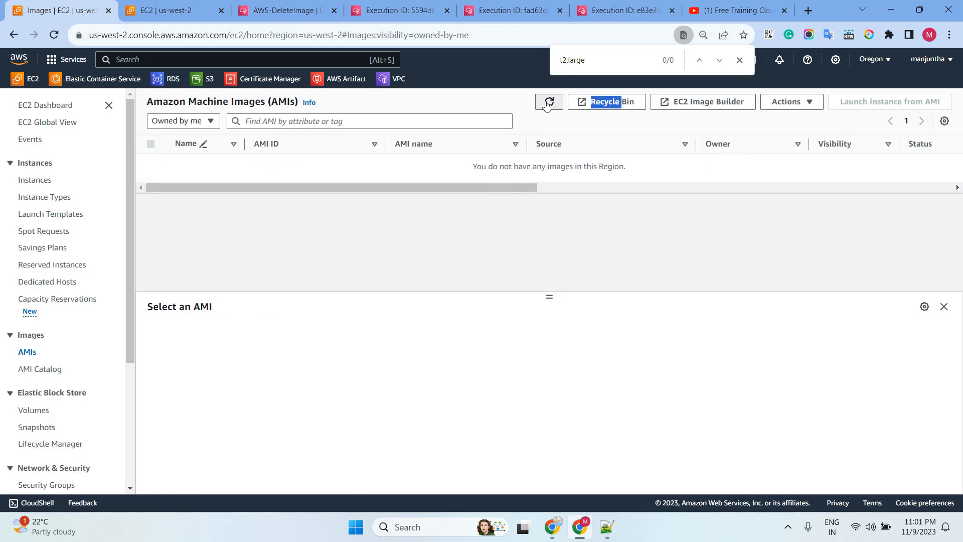
pyautogui.click(548, 104)
pyautogui.click(548, 102)
pyautogui.click(548, 102)
# - Check the overall status of the AWS-DeleteImage execution and the status of its deleteImage step
pyautogui.click(521, 11)
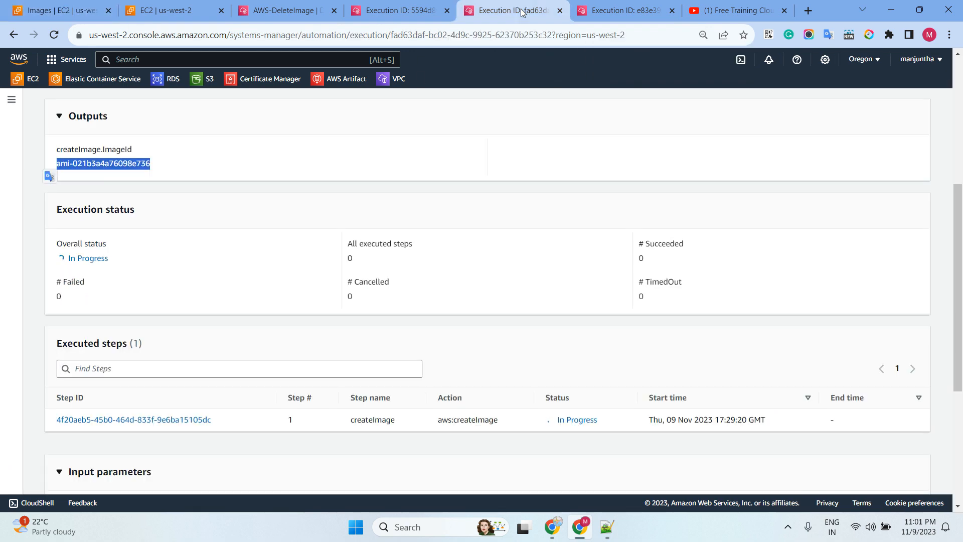
pyautogui.click(410, 18)
pyautogui.scroll(-3, 707, 187)
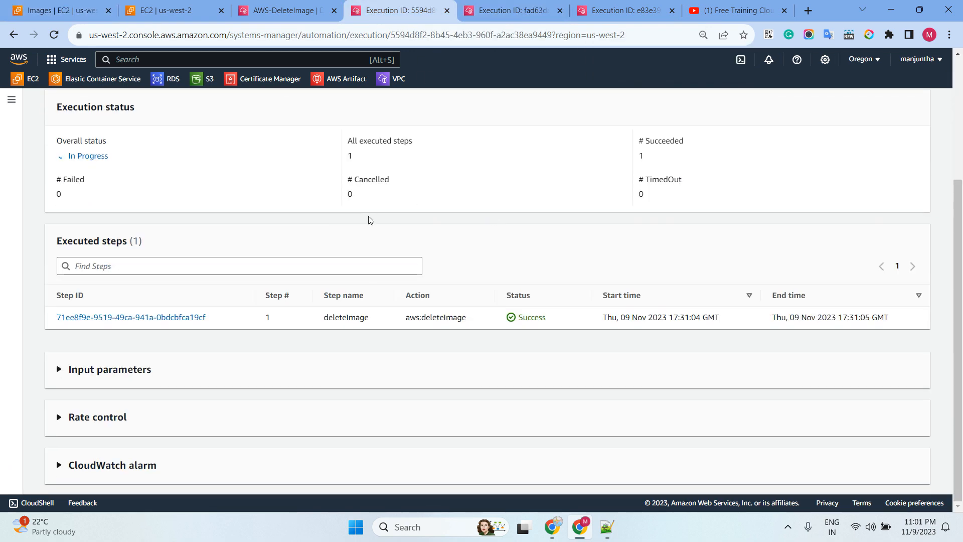
pyautogui.moveTo(564, 326); pyautogui.dragTo(485, 324)
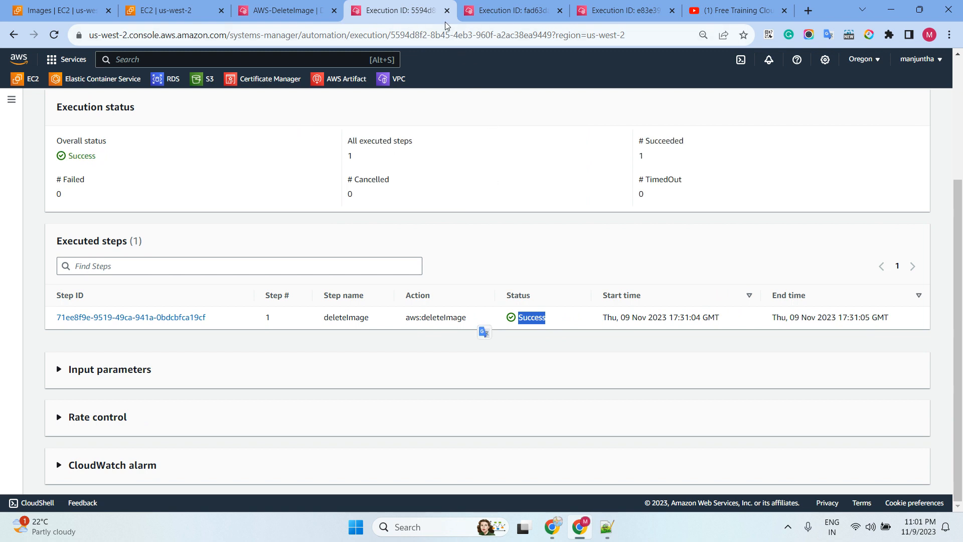
pyautogui.hotkey('alt', 'Tab')
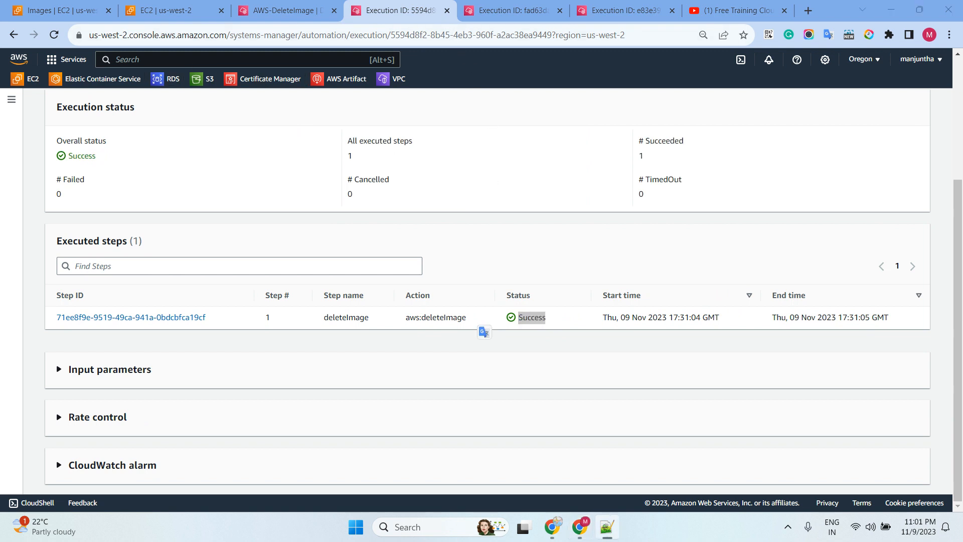
pyautogui.scroll(3, 159, 225)
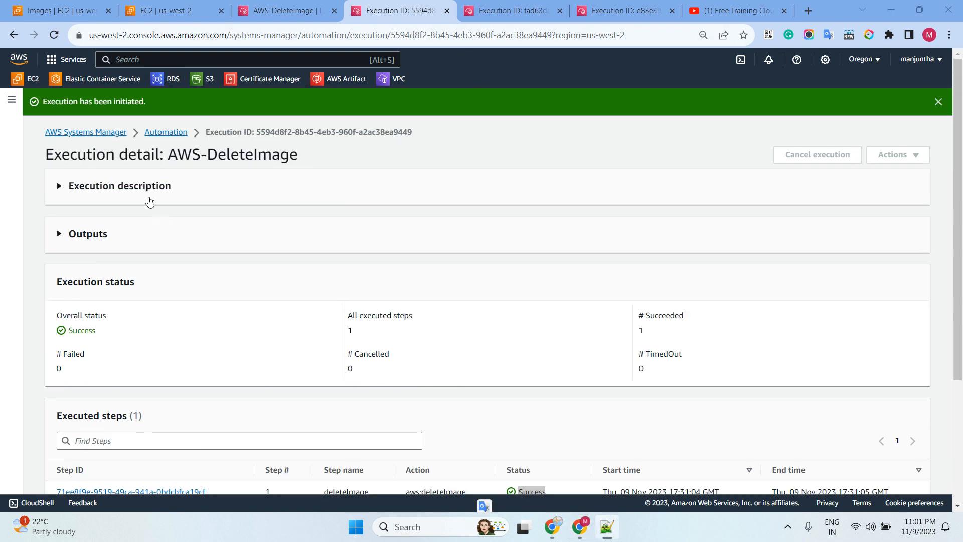
pyautogui.click(164, 131)
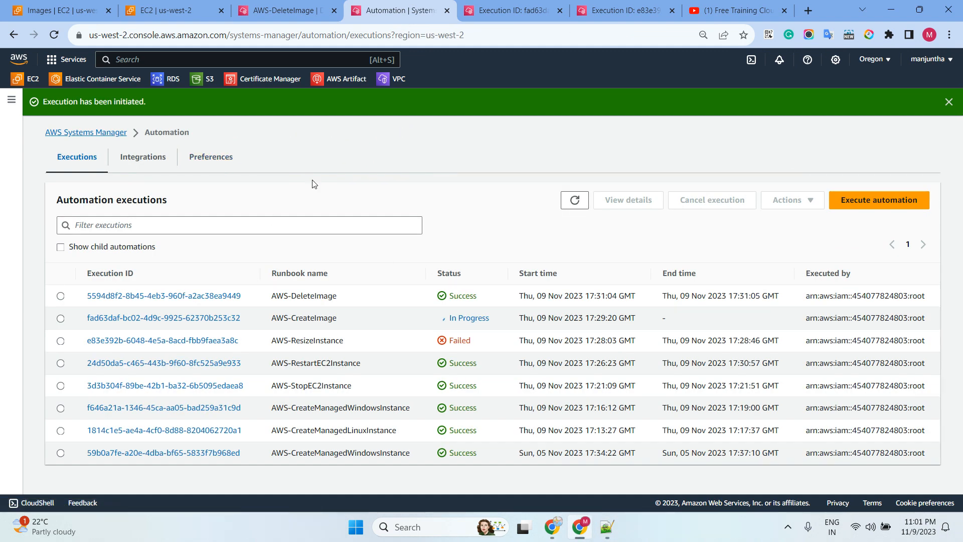
pyautogui.click(853, 200)
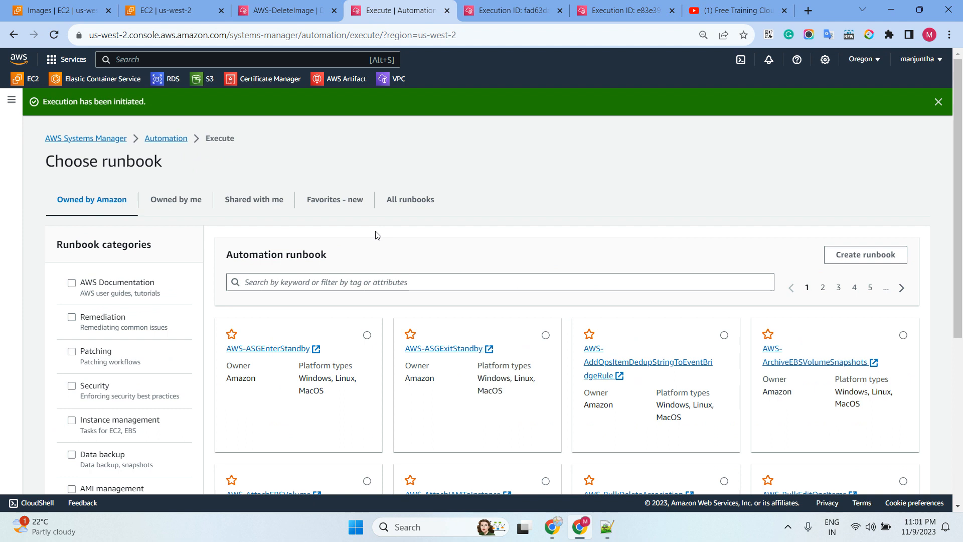
pyautogui.click(395, 206)
pyautogui.click(324, 271)
pyautogui.hotkey('ctrl', 'v')
pyautogui.press('Return')
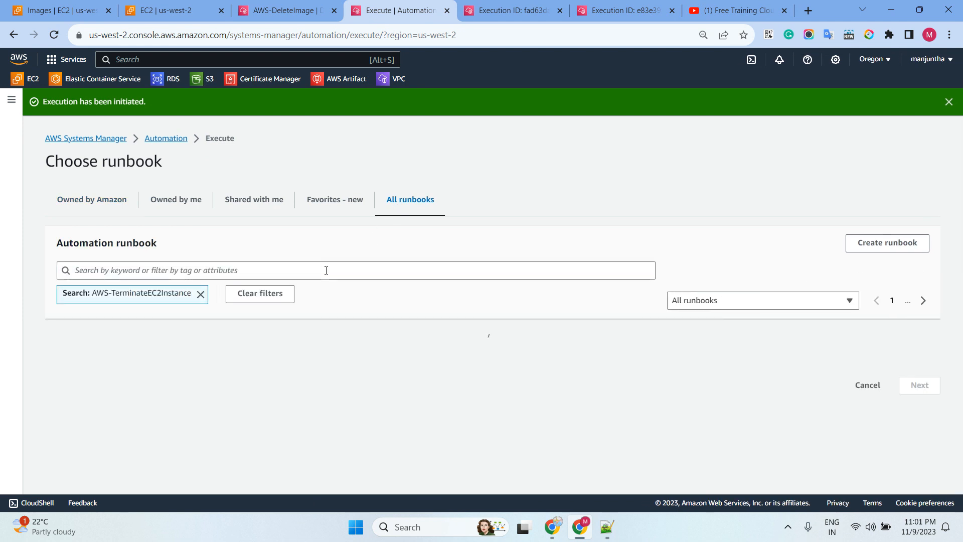
pyautogui.click(274, 300)
# - Go to the Systems Manager documents, search all documents for AWS-TerminateEC2Instance and open that document
pyautogui.click(11, 99)
pyautogui.scroll(-5, 30, 368)
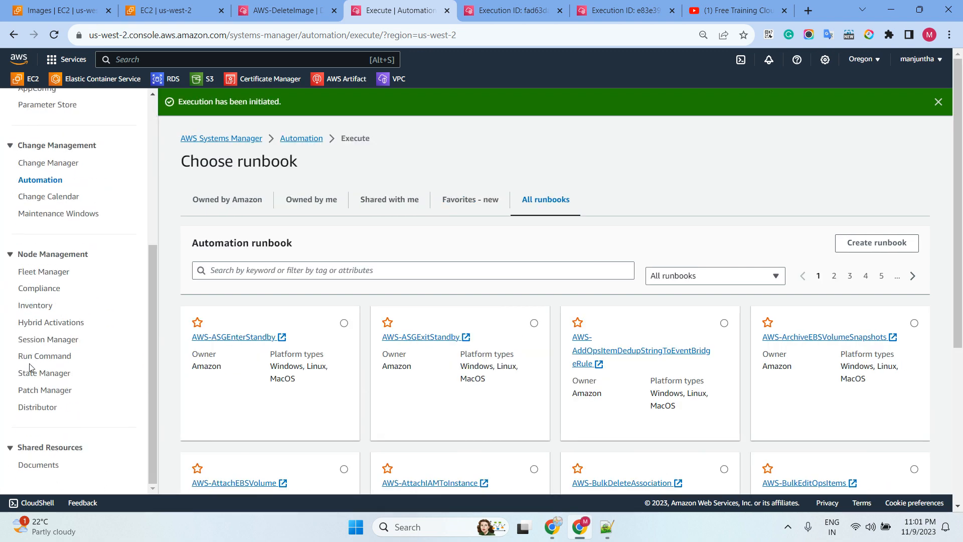
pyautogui.click(39, 465)
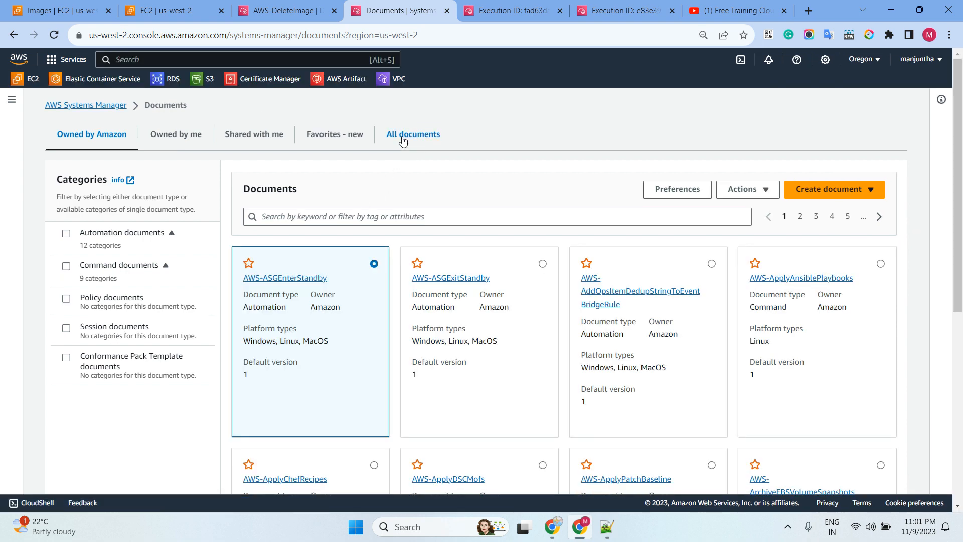
pyautogui.click(404, 135)
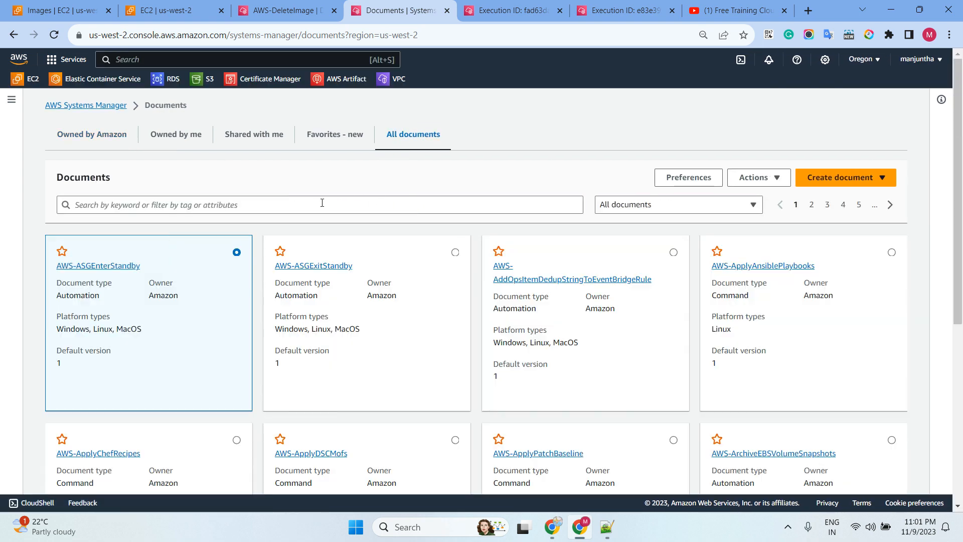
pyautogui.click(322, 203)
pyautogui.hotkey('ctrl', 'v')
pyautogui.press('Return')
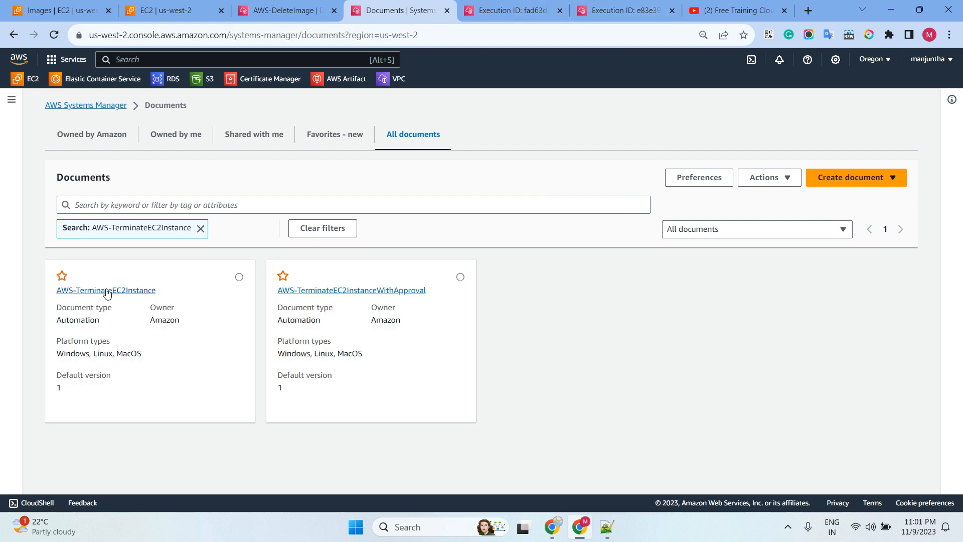
pyautogui.click(100, 294)
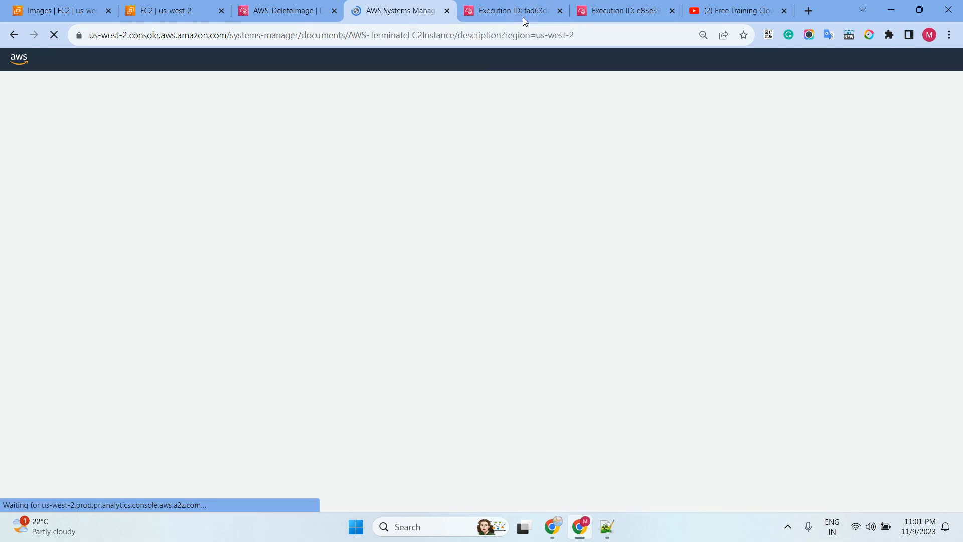
# - Reload the image creation execution, read the failure message of its createImage step and close that execution page
pyautogui.click(543, 16)
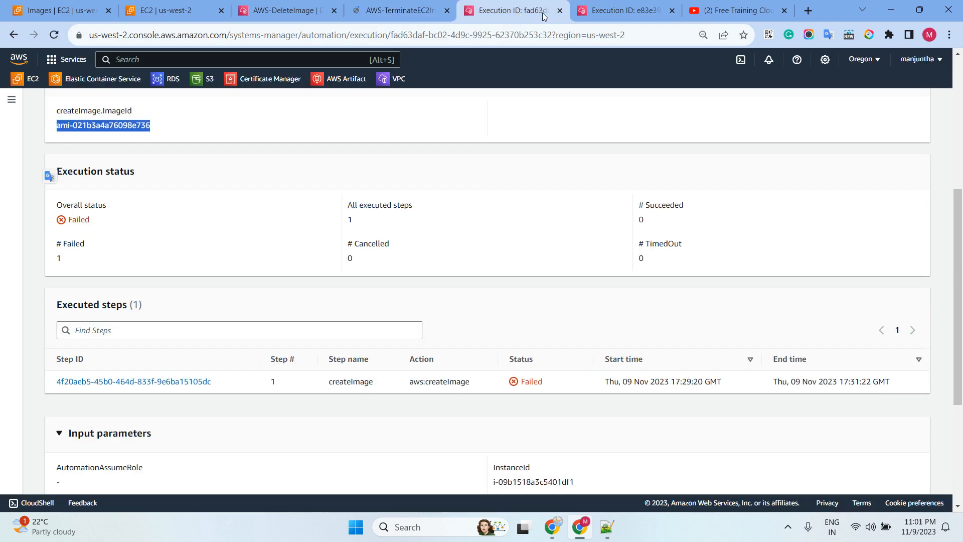
pyautogui.click(56, 36)
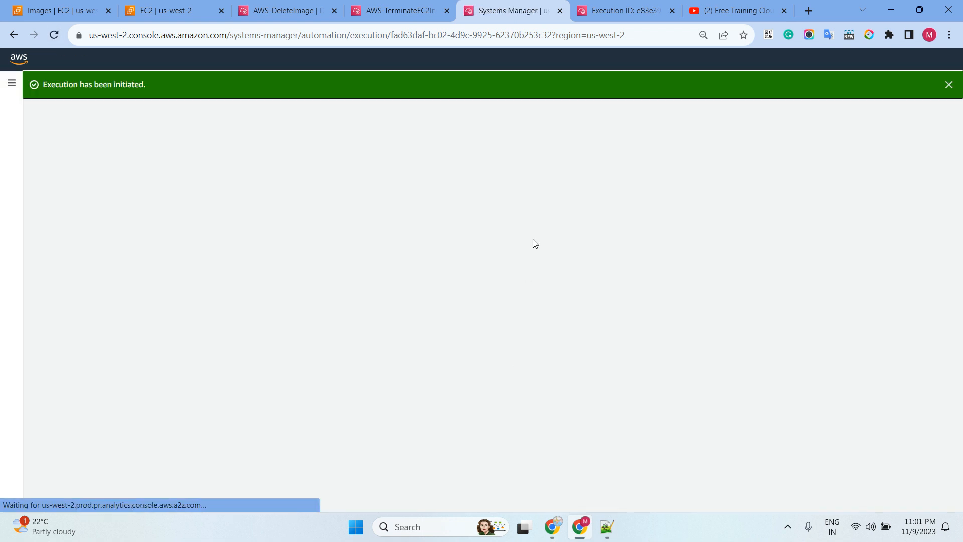
pyautogui.scroll(-2, 536, 241)
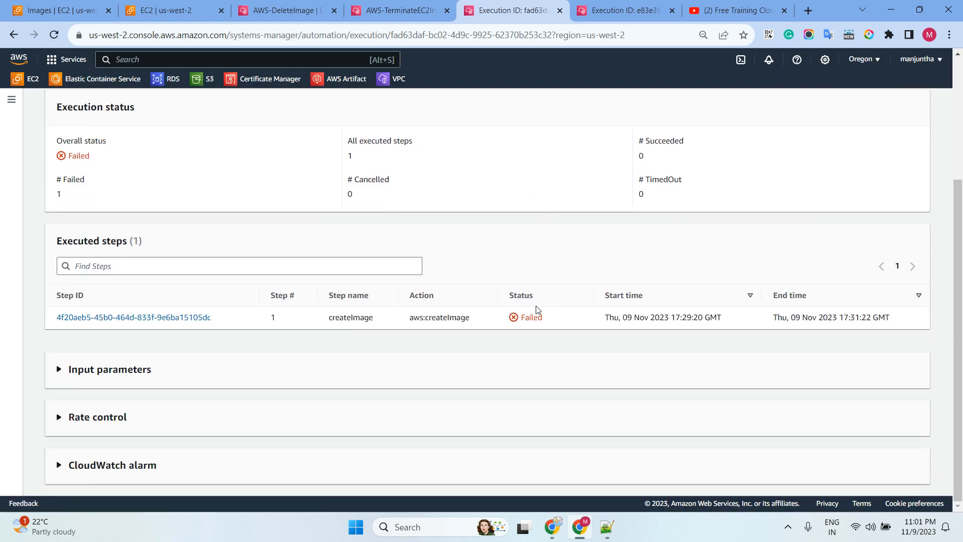
pyautogui.click(164, 319)
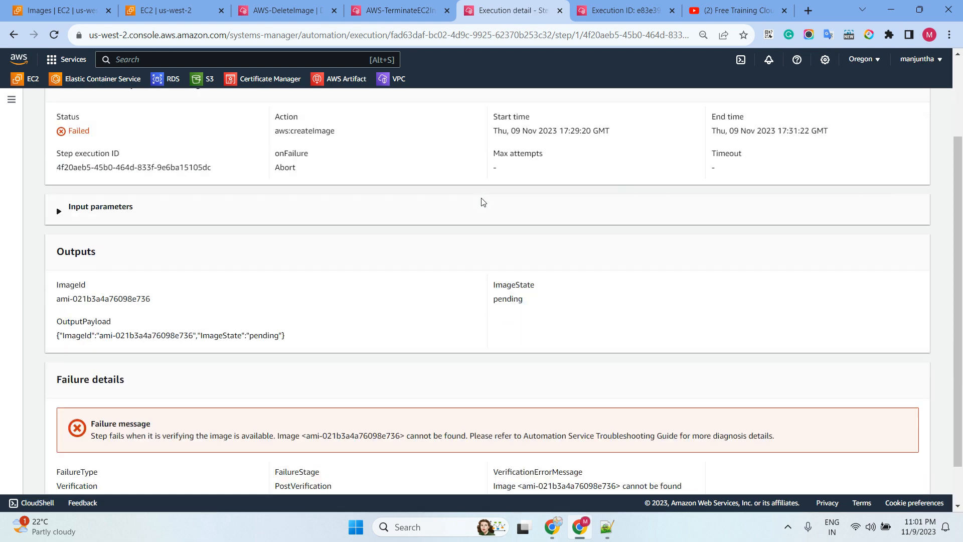
pyautogui.scroll(-1, 280, 259)
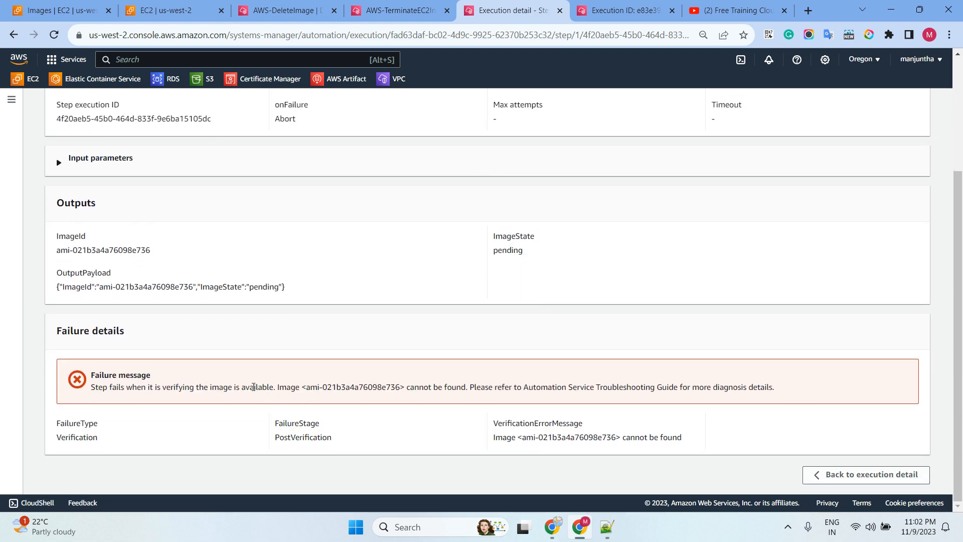
pyautogui.moveTo(112, 389); pyautogui.dragTo(668, 389)
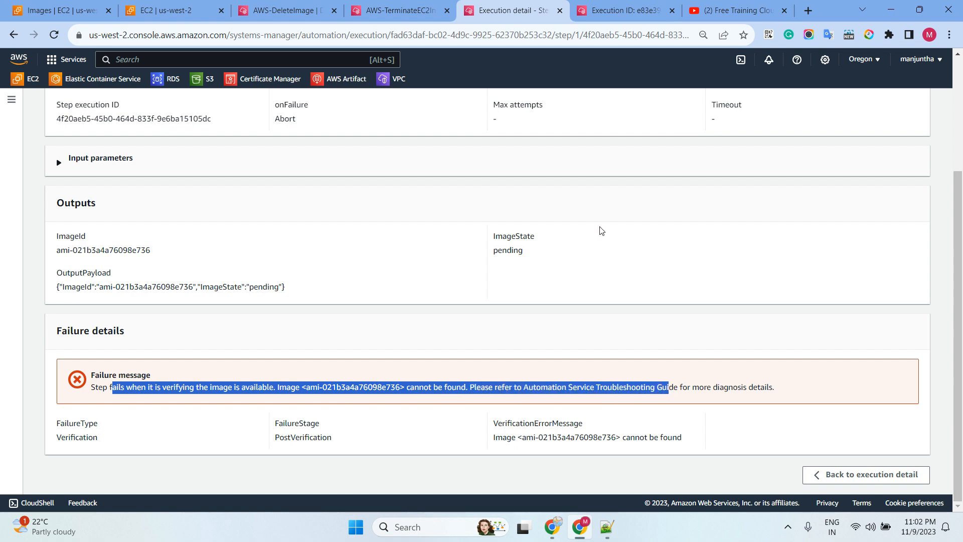
pyautogui.click(559, 11)
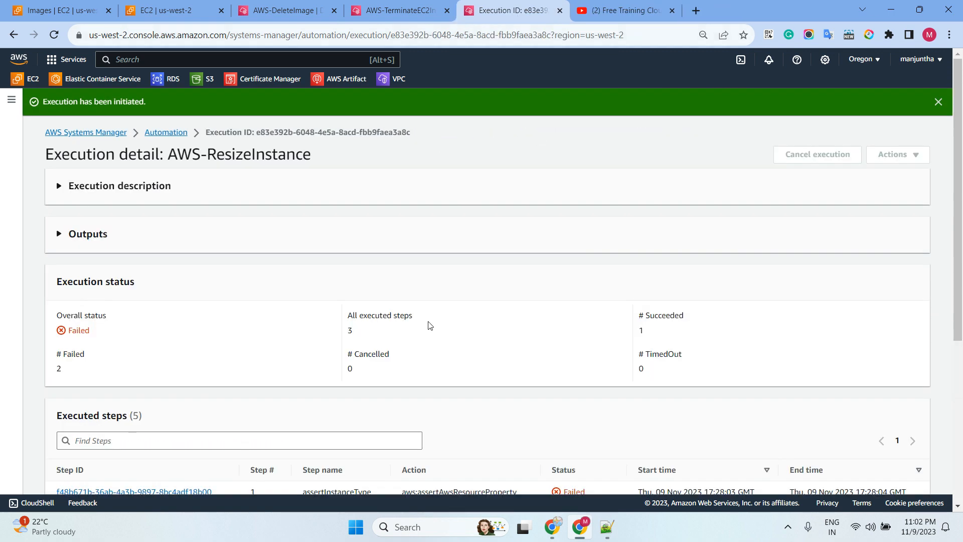
# - Review the executed steps of the AWS-ResizeInstance execution, from assertInstanceType through startInstance
pyautogui.scroll(-3, 427, 322)
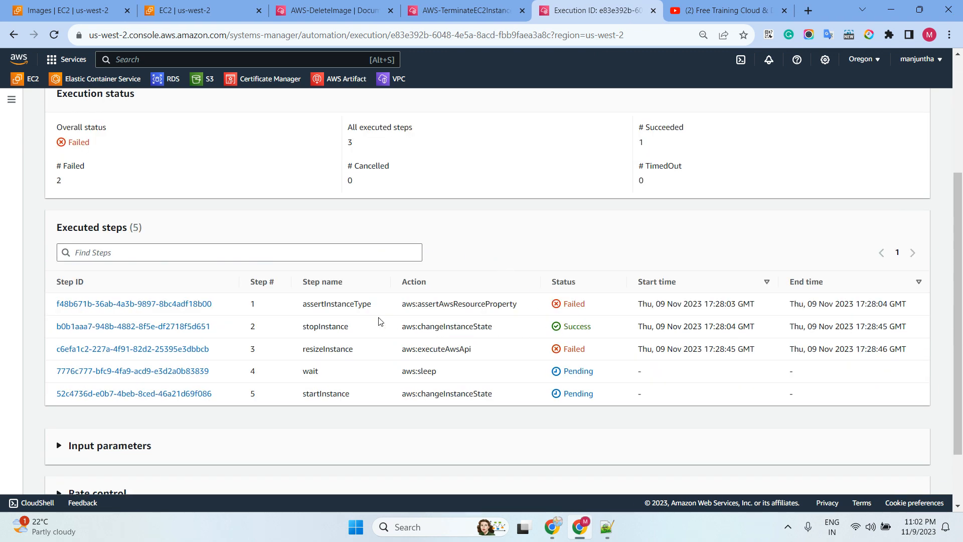
pyautogui.moveTo(296, 303); pyautogui.dragTo(382, 307)
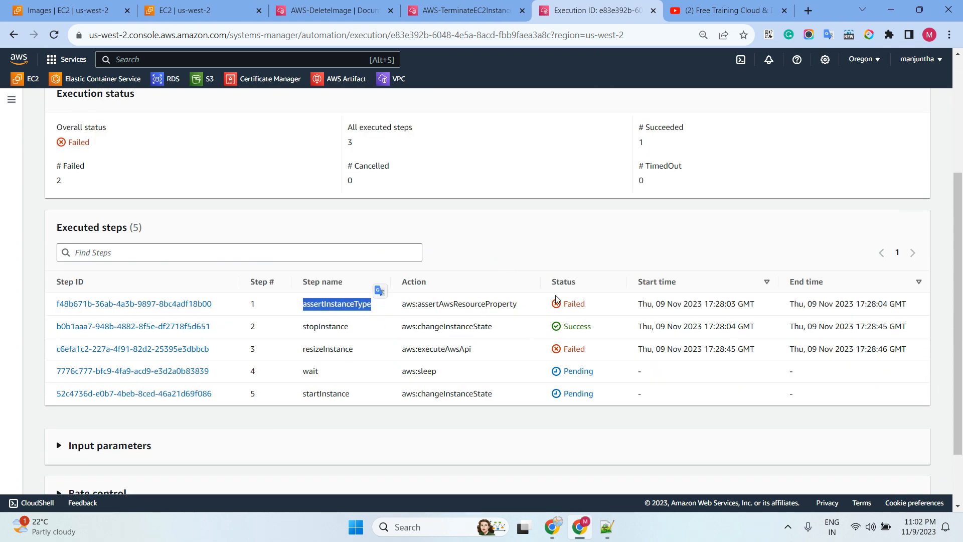
pyautogui.moveTo(321, 331); pyautogui.dragTo(351, 349)
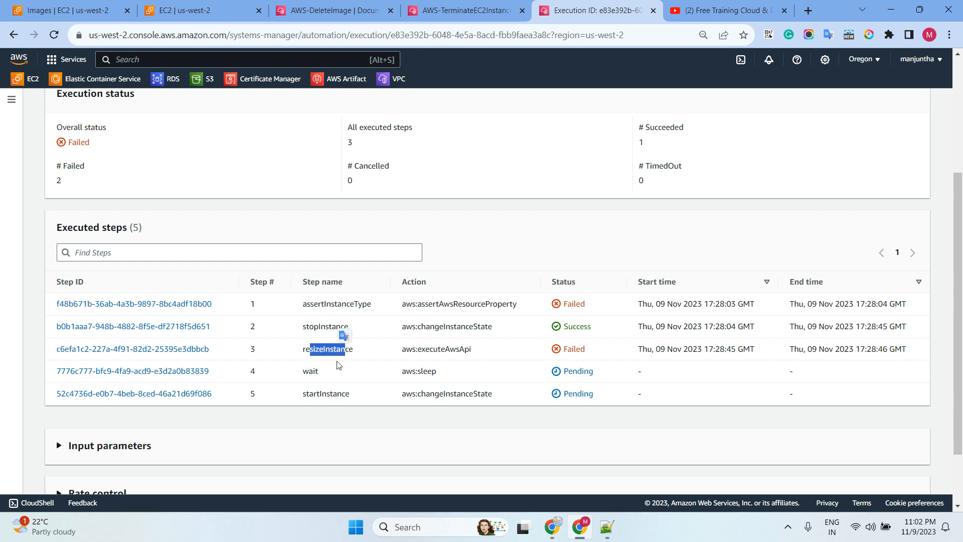
pyautogui.click(300, 376)
pyautogui.moveTo(300, 376); pyautogui.dragTo(351, 395)
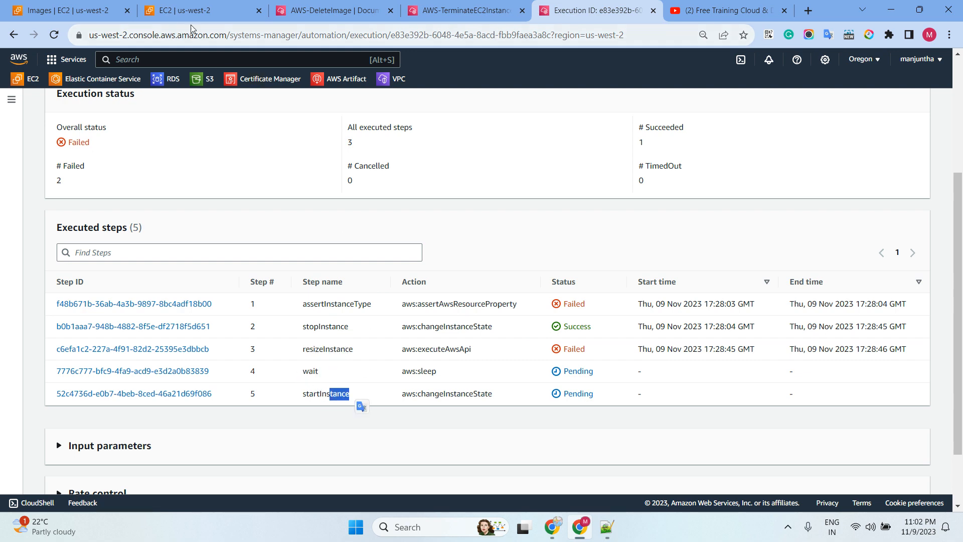
# - Go to the EC2 instances list, refresh it and sort the instances by instance type
pyautogui.click(83, 13)
pyautogui.click(184, 10)
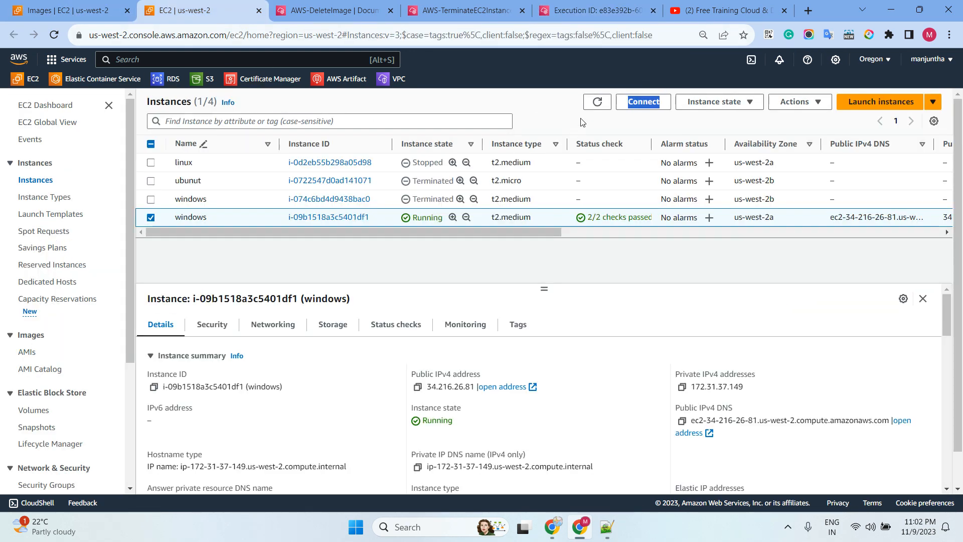
pyautogui.click(596, 104)
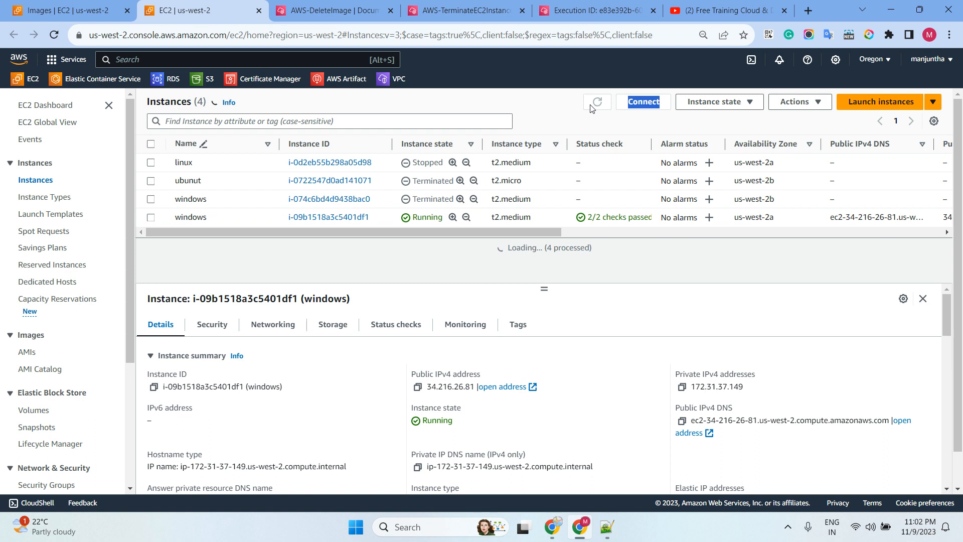
pyautogui.click(535, 145)
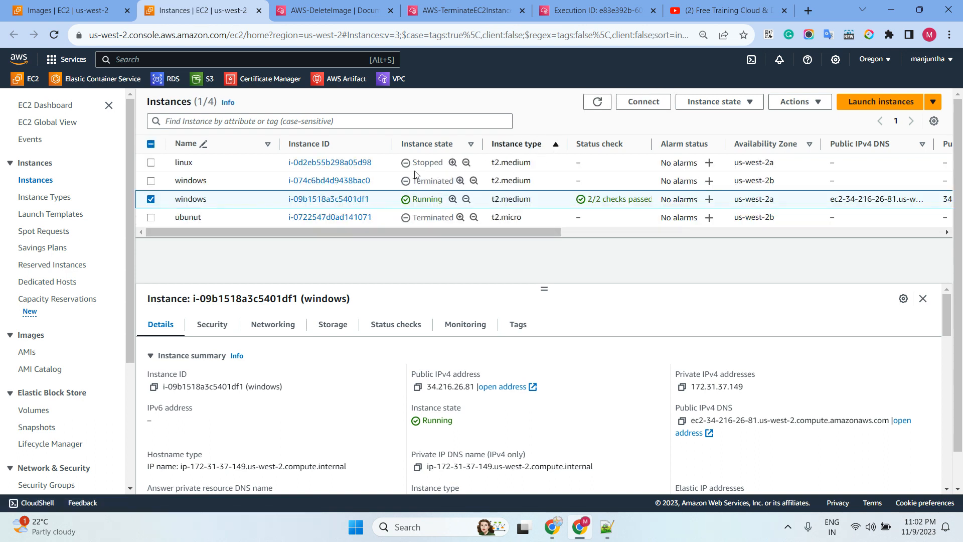
# - Select the linux instance together with the running windows instance and view the instance state actions available for both
pyautogui.click(151, 163)
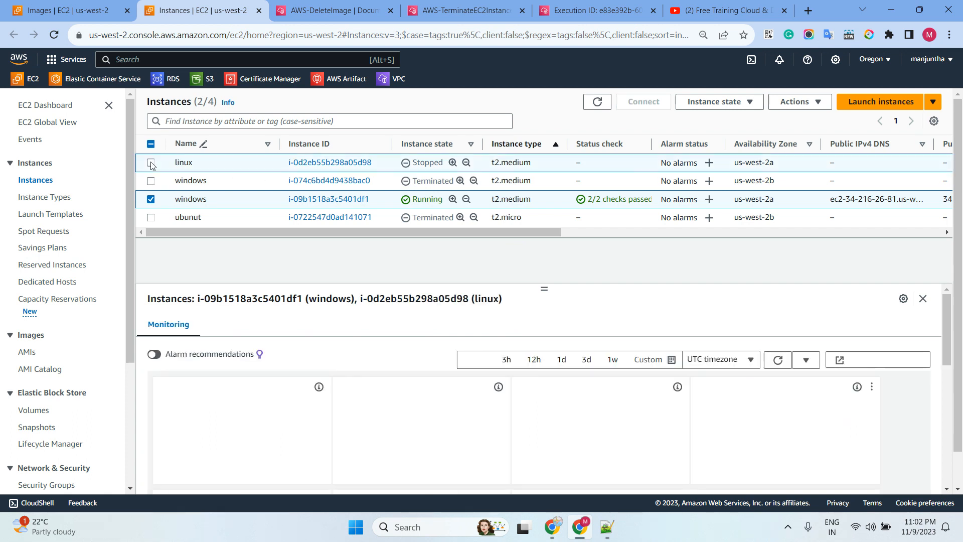
pyautogui.click(715, 104)
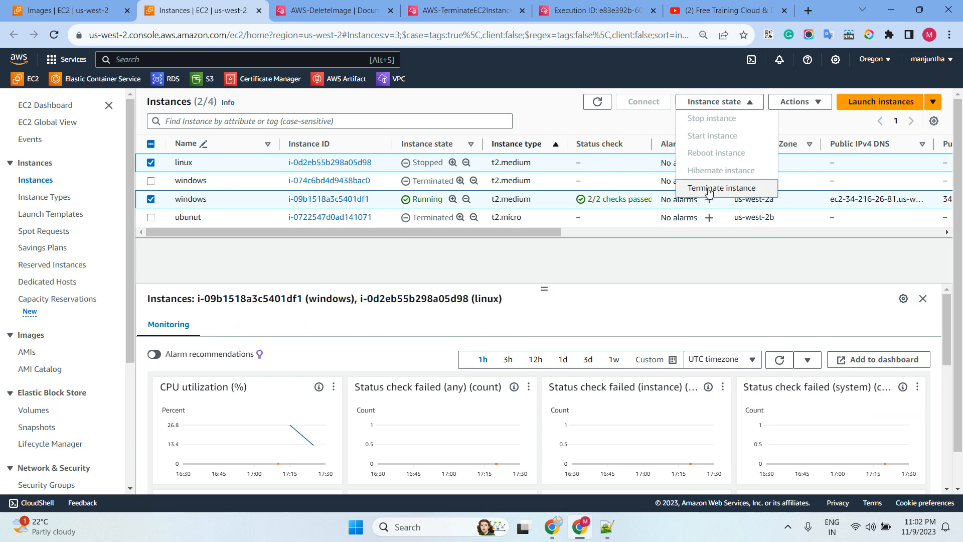
pyautogui.click(548, 108)
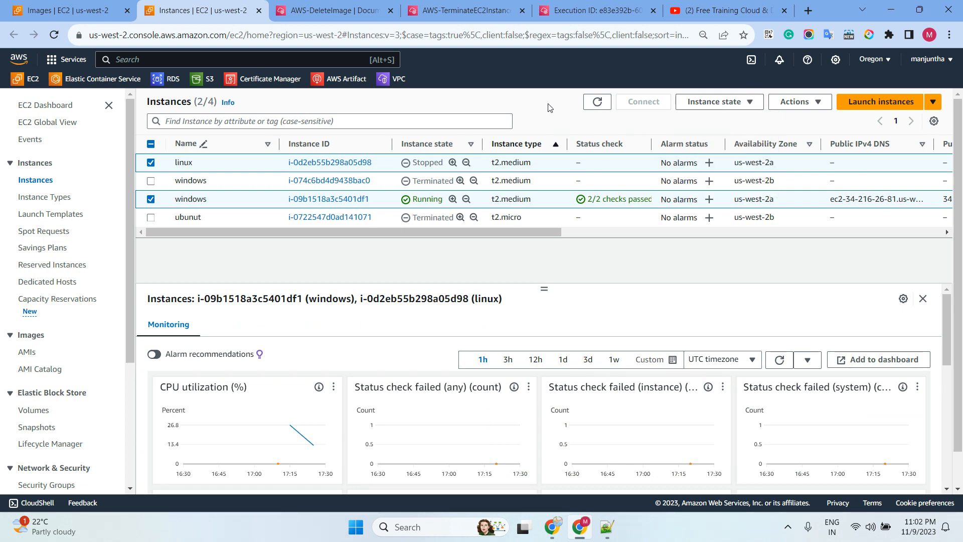
# - Return to the AWS-ResizeInstance execution and review its startInstance action and its stopInstance step
pyautogui.click(301, 11)
pyautogui.click(454, 10)
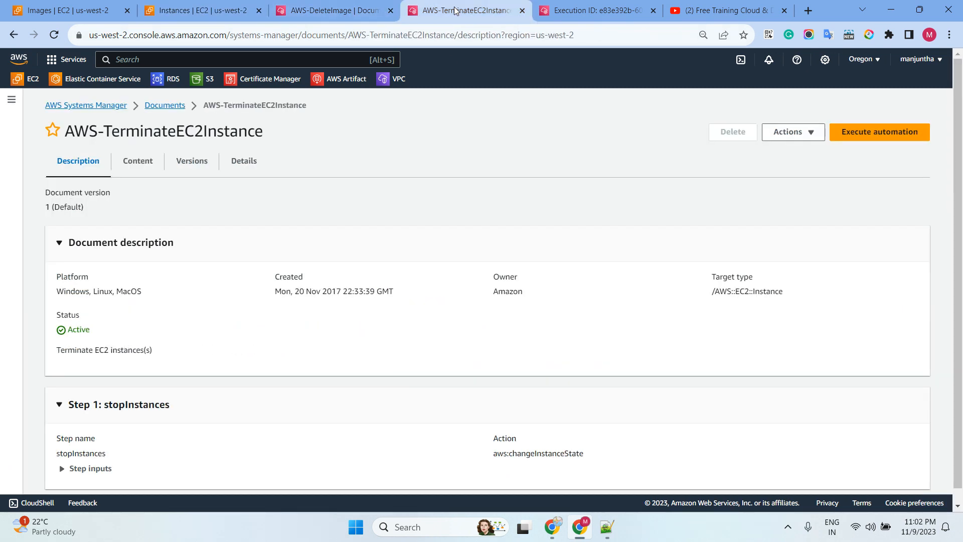
pyautogui.click(584, 11)
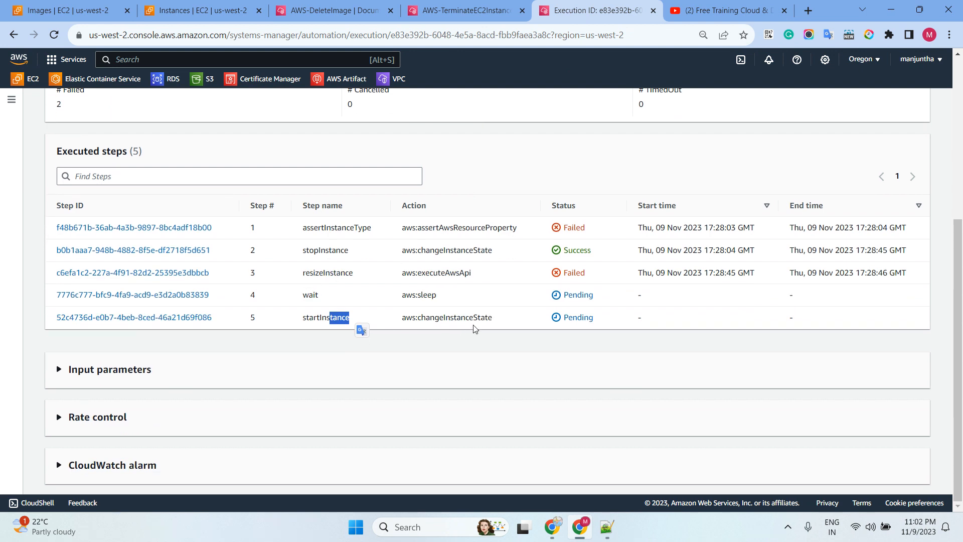
pyautogui.moveTo(505, 322); pyautogui.dragTo(403, 319)
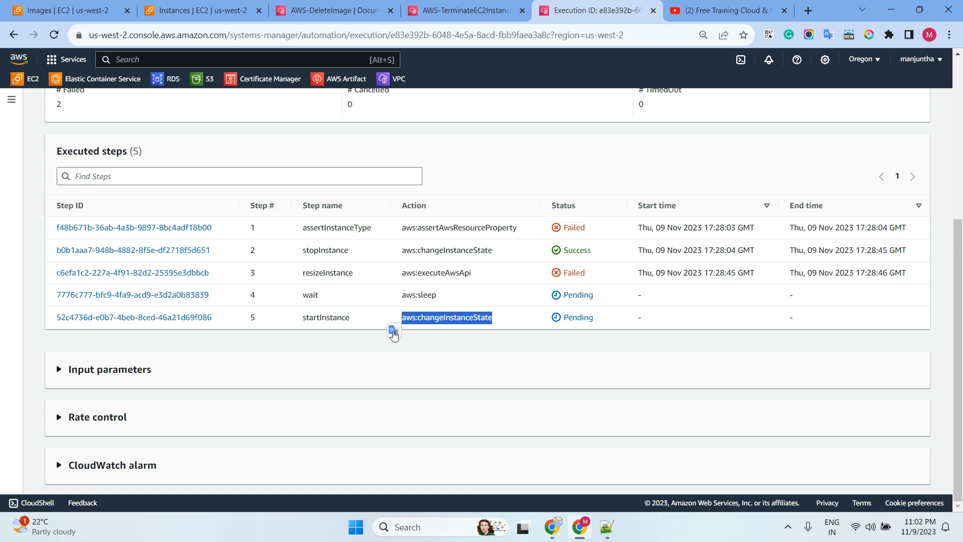
pyautogui.click(504, 322)
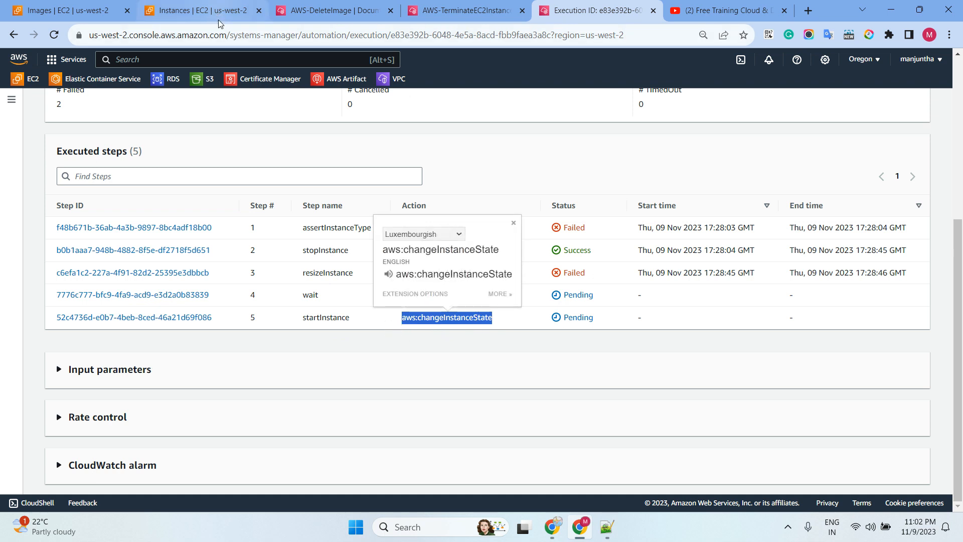
pyautogui.click(372, 329)
pyautogui.moveTo(298, 254); pyautogui.dragTo(362, 257)
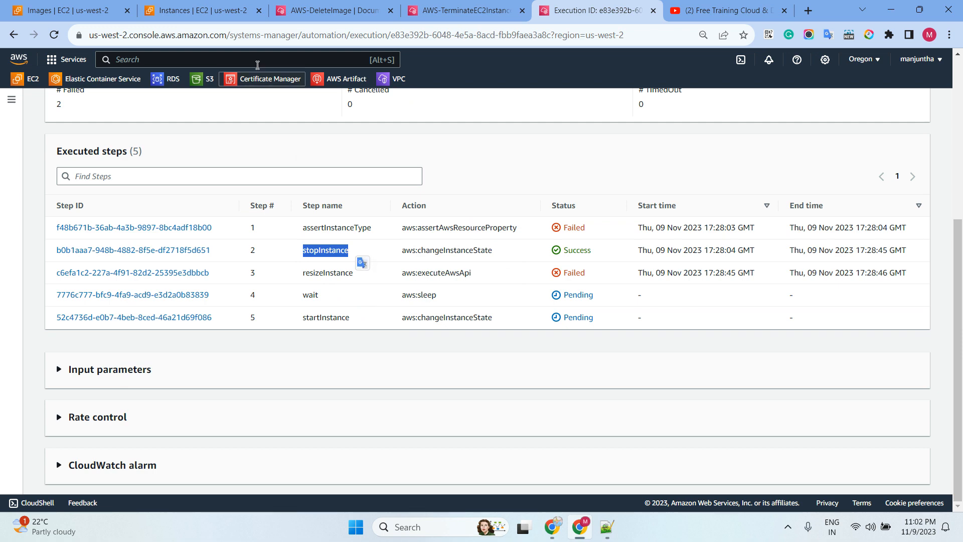
# - Refresh the EC2 instances list, check the linux instance's details and clear its selection
pyautogui.click(221, 10)
pyautogui.doubleClick(596, 103)
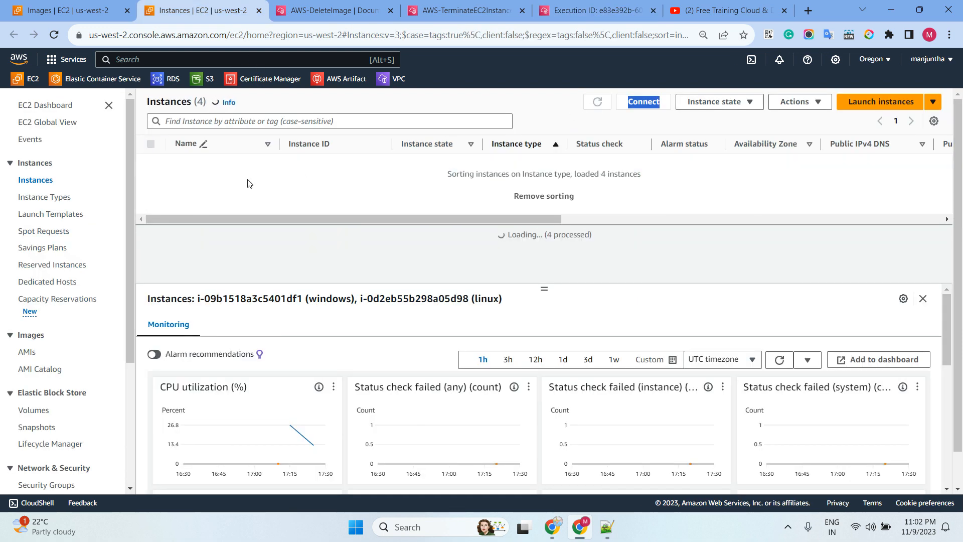
pyautogui.click(150, 198)
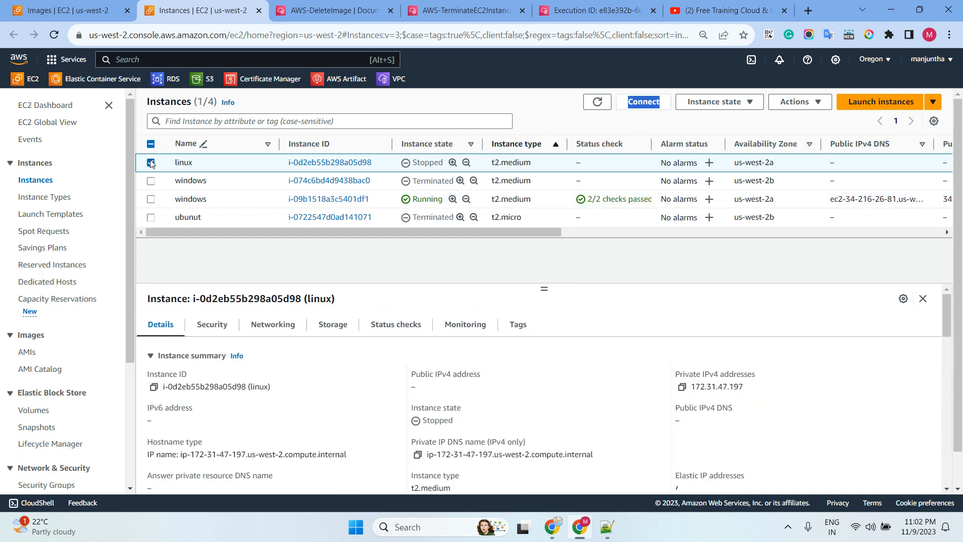
pyautogui.click(151, 162)
# - Open the simple execution form for the AWS-TerminateEC2Instance runbook at its input parameters
pyautogui.click(476, 12)
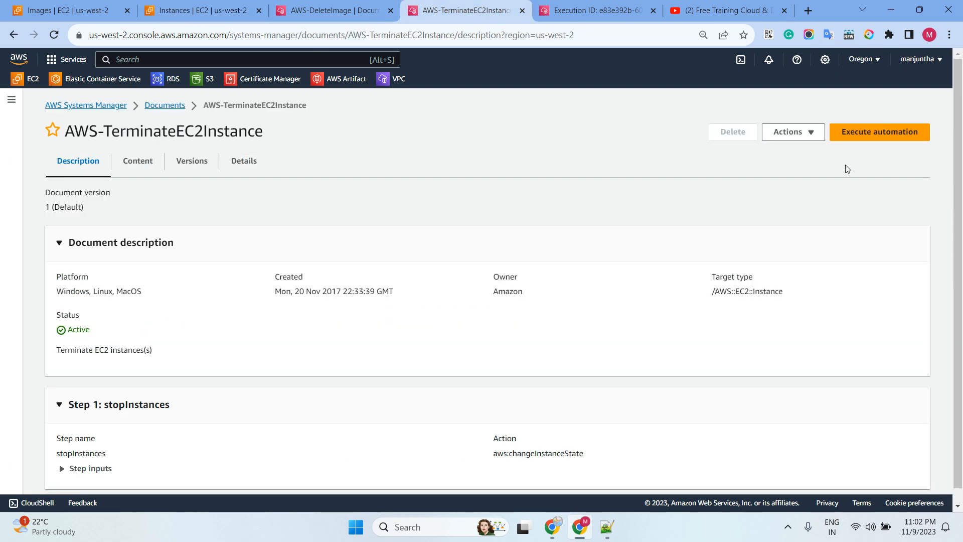
pyautogui.click(841, 134)
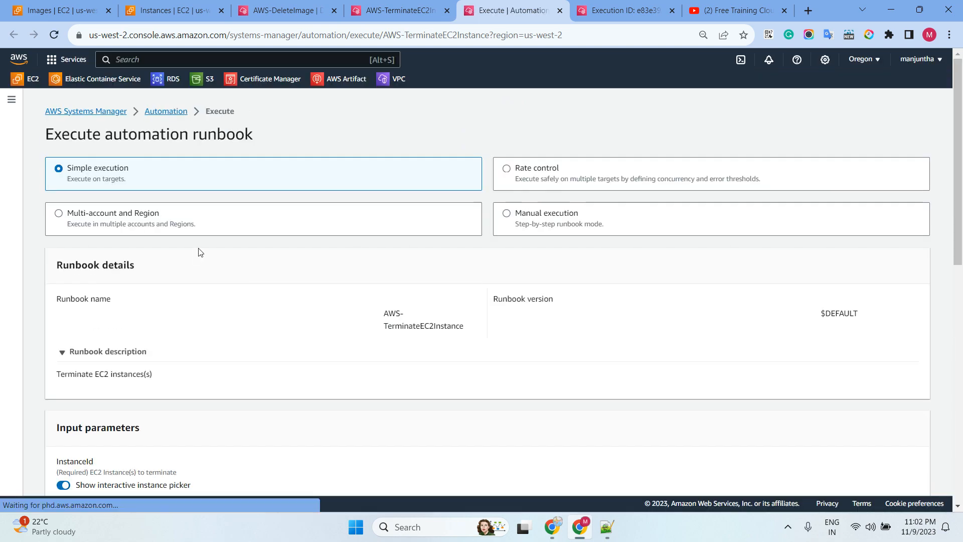
pyautogui.scroll(-4, 197, 252)
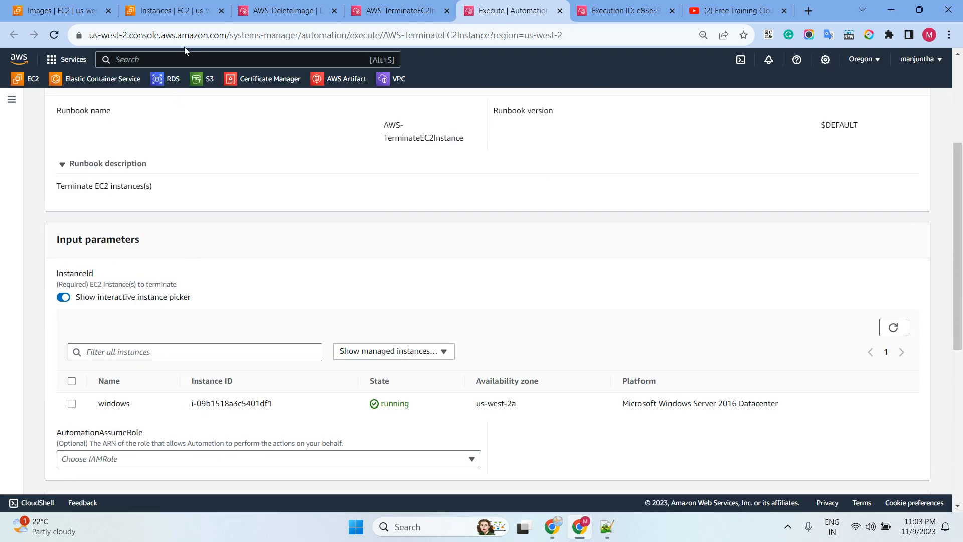
# - Start the stopped linux instance from the EC2 instances list
pyautogui.click(168, 12)
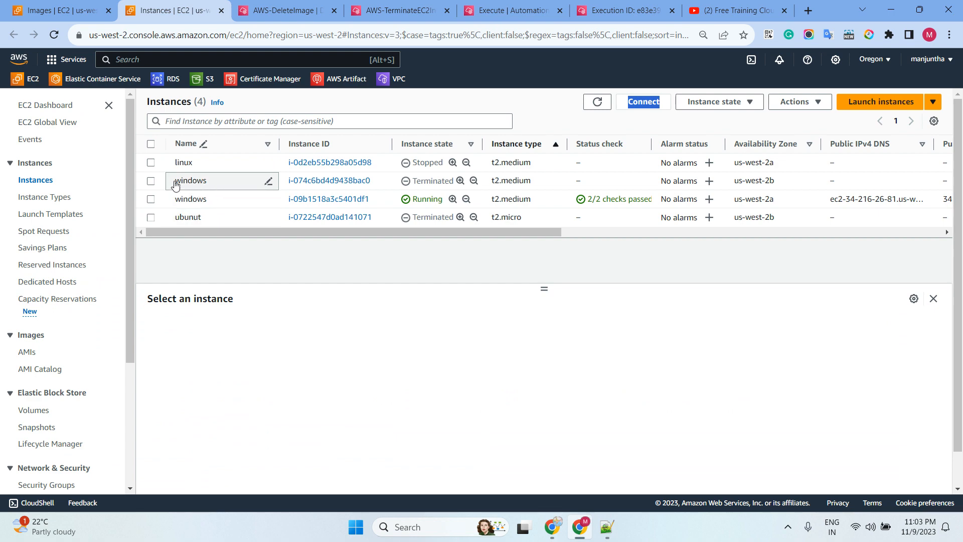
pyautogui.click(150, 162)
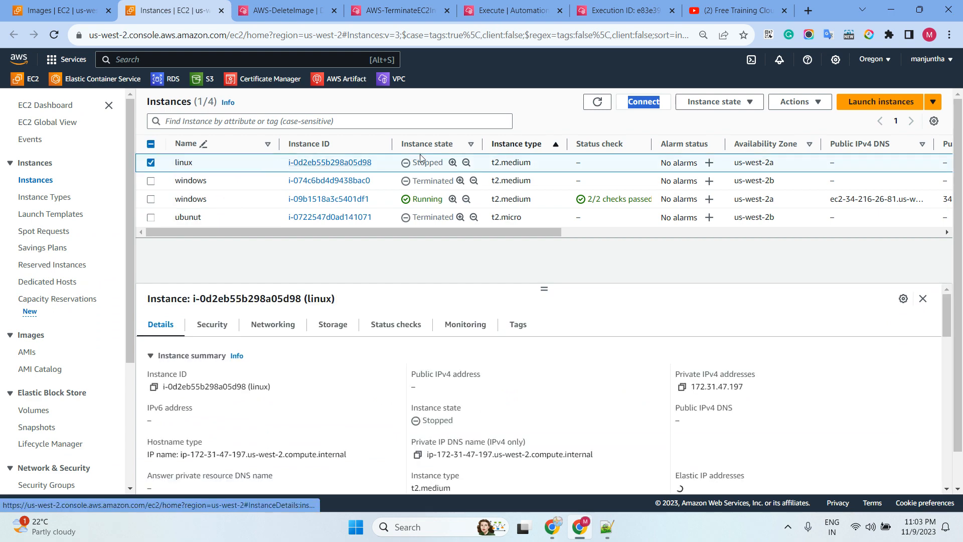
pyautogui.click(718, 102)
pyautogui.click(713, 130)
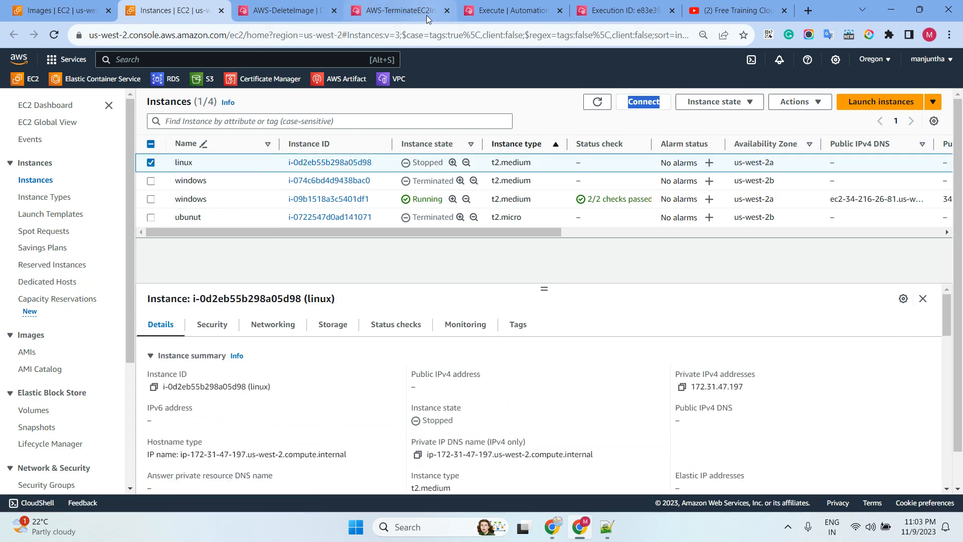
# - Choose the windows instance i-09b1518a3c5401df1 as the target and execute the AWS-TerminateEC2Instance runbook
pyautogui.click(507, 11)
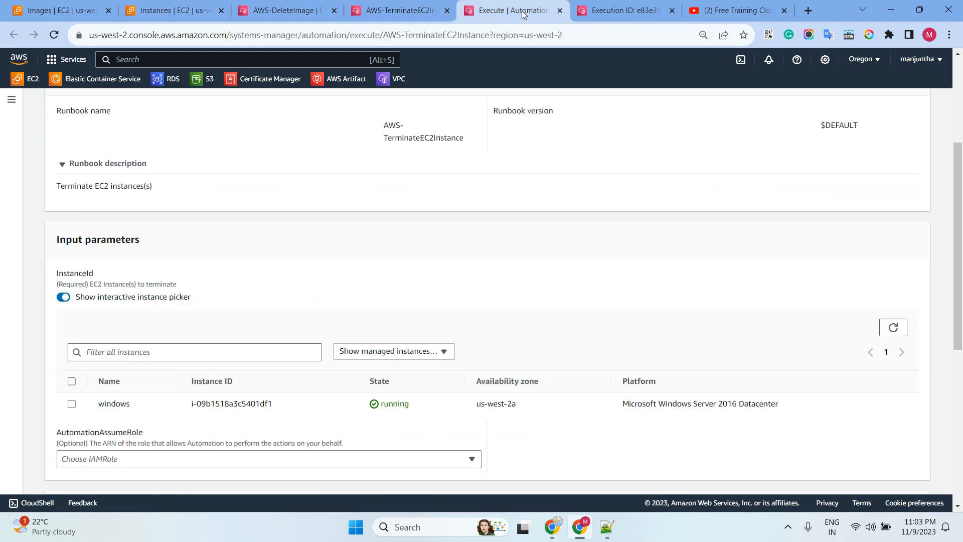
pyautogui.click(71, 403)
pyautogui.scroll(-6, 414, 257)
pyautogui.scroll(-1, 261, 288)
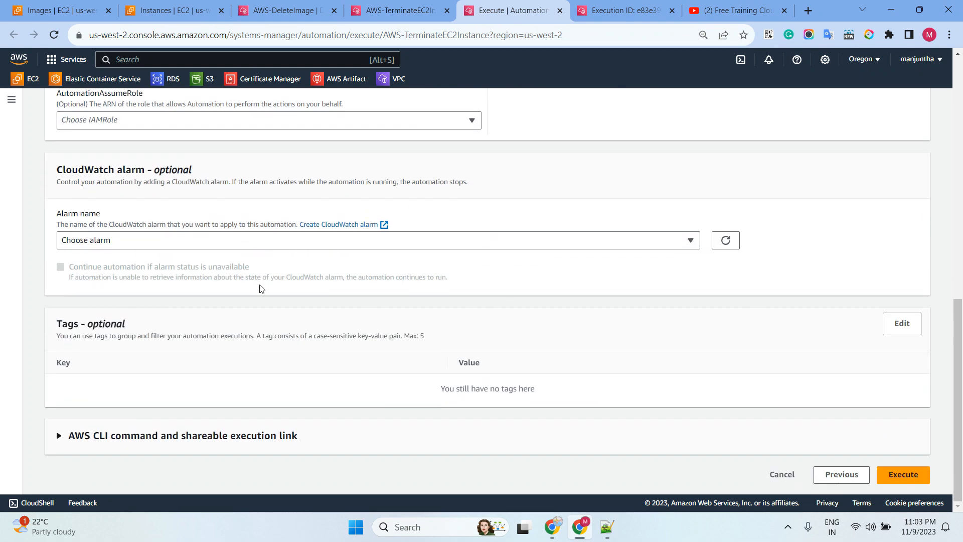
pyautogui.click(902, 474)
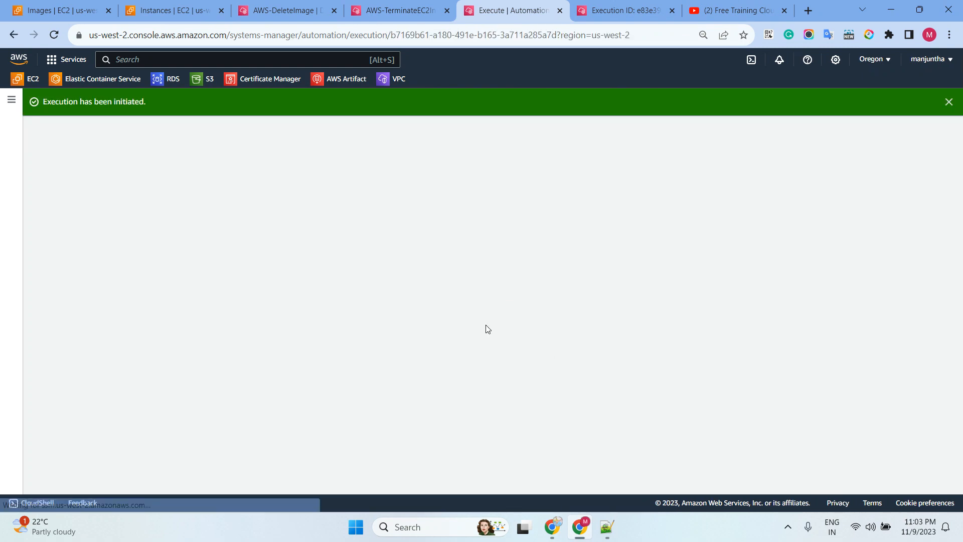
# - Refresh the EC2 instances list and check the states of the linux and windows instances
pyautogui.click(170, 10)
pyautogui.click(596, 124)
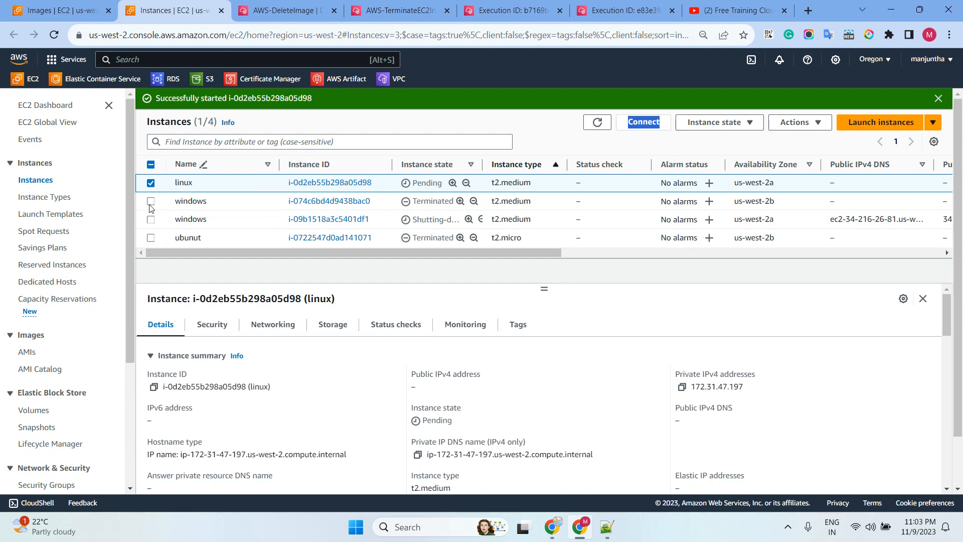
pyautogui.click(151, 201)
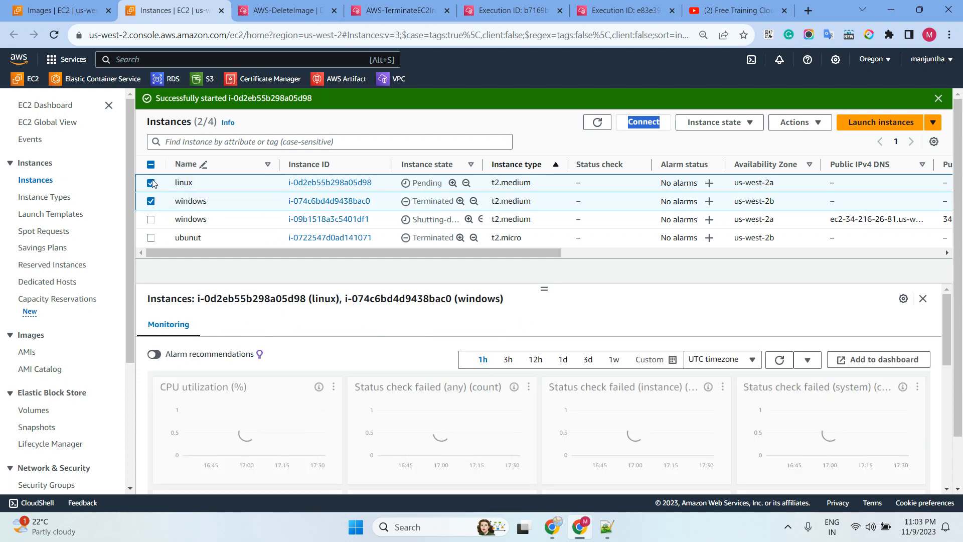
pyautogui.click(152, 183)
# - Reload the AWS-TerminateEC2Instance execution and check its overall status and the status of its stopInstances step
pyautogui.click(511, 10)
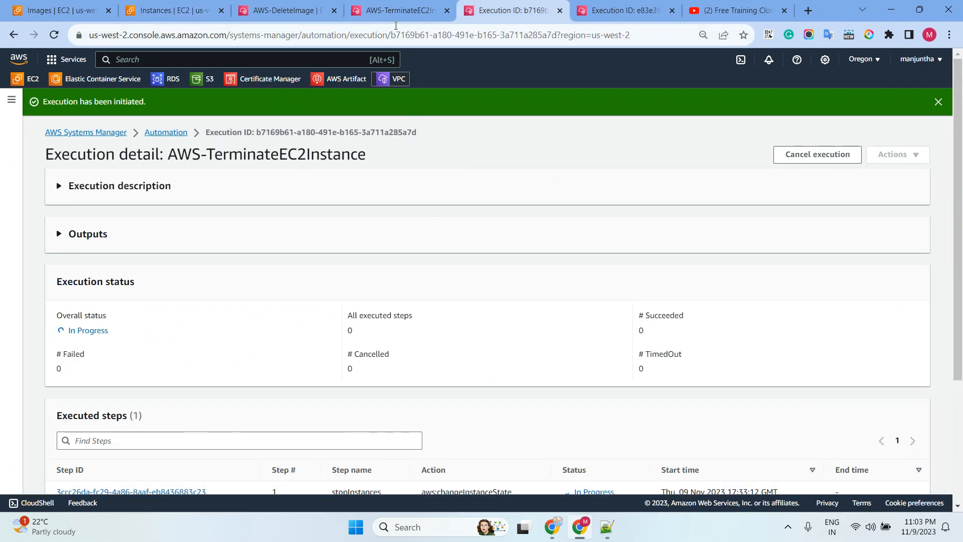
pyautogui.click(397, 10)
pyautogui.click(498, 11)
pyautogui.scroll(-4, 446, 210)
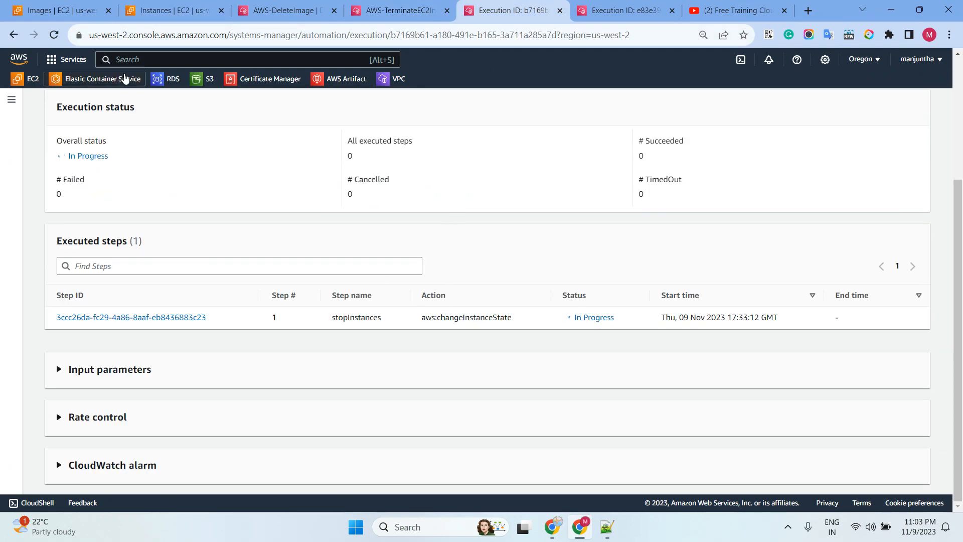
pyautogui.click(54, 35)
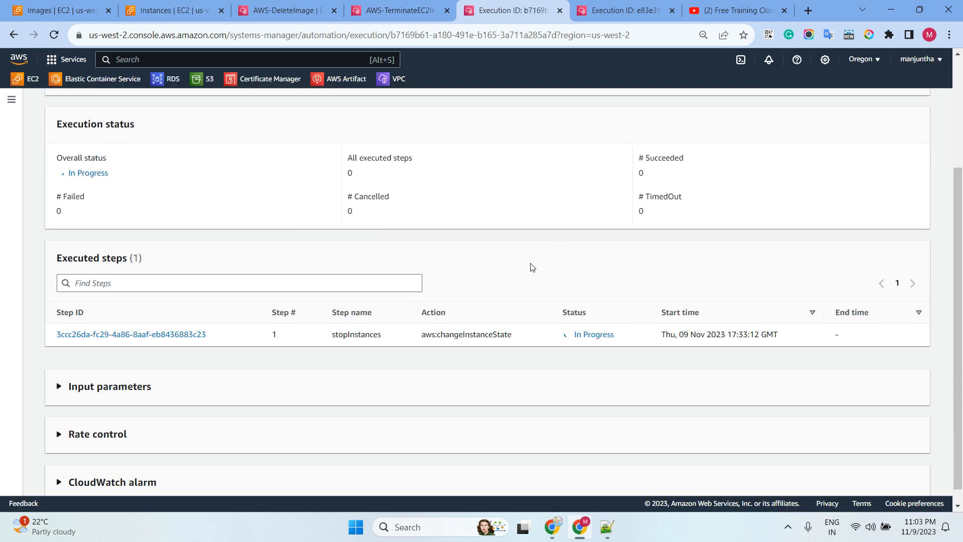
pyautogui.moveTo(624, 340); pyautogui.dragTo(552, 343)
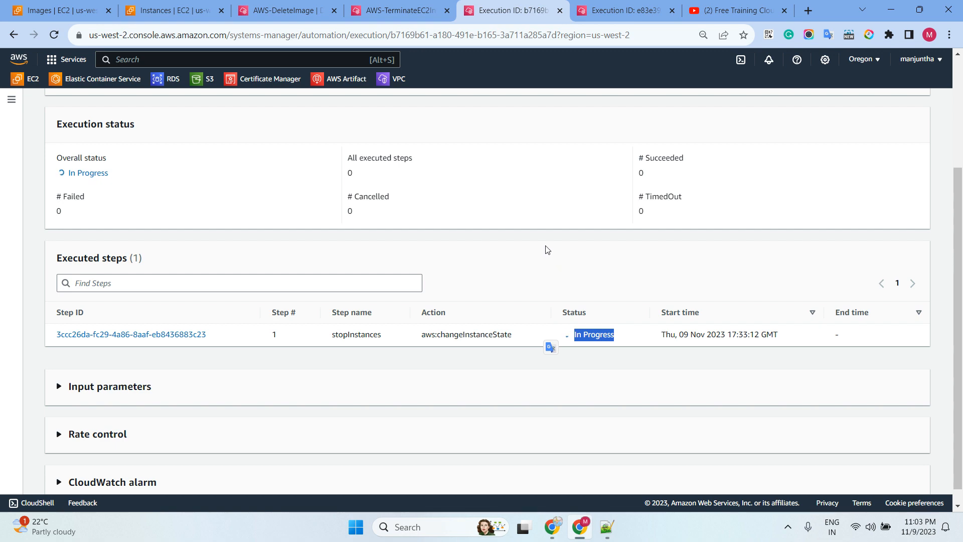
# - Review the overall status and the startInstance step of the AWS-ResizeInstance execution
pyautogui.click(612, 10)
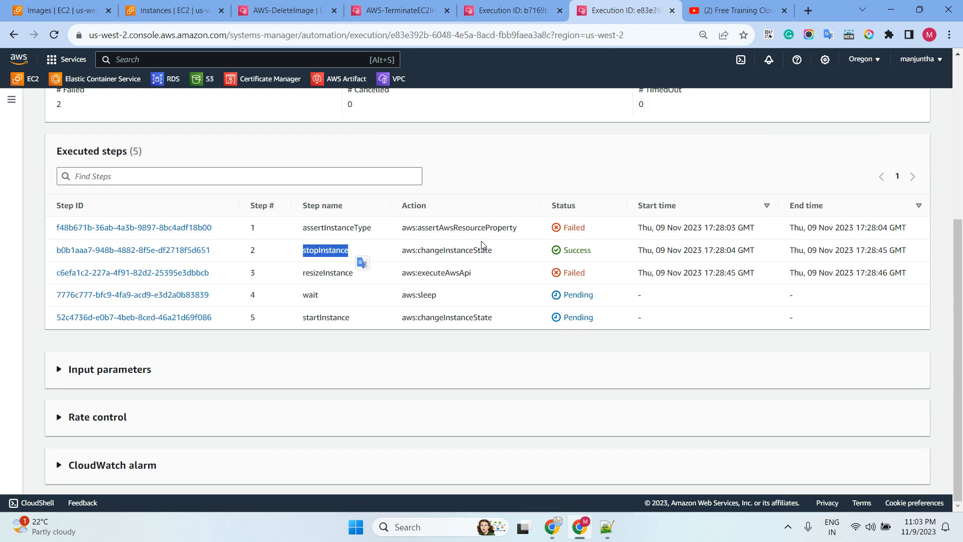
pyautogui.scroll(4, 482, 244)
pyautogui.scroll(-2, 480, 258)
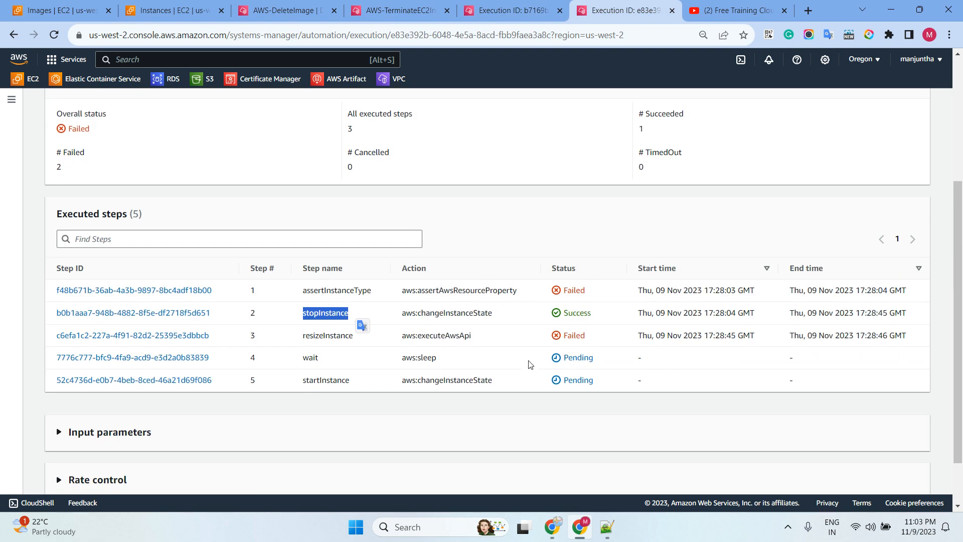
pyautogui.moveTo(395, 386); pyautogui.dragTo(510, 384)
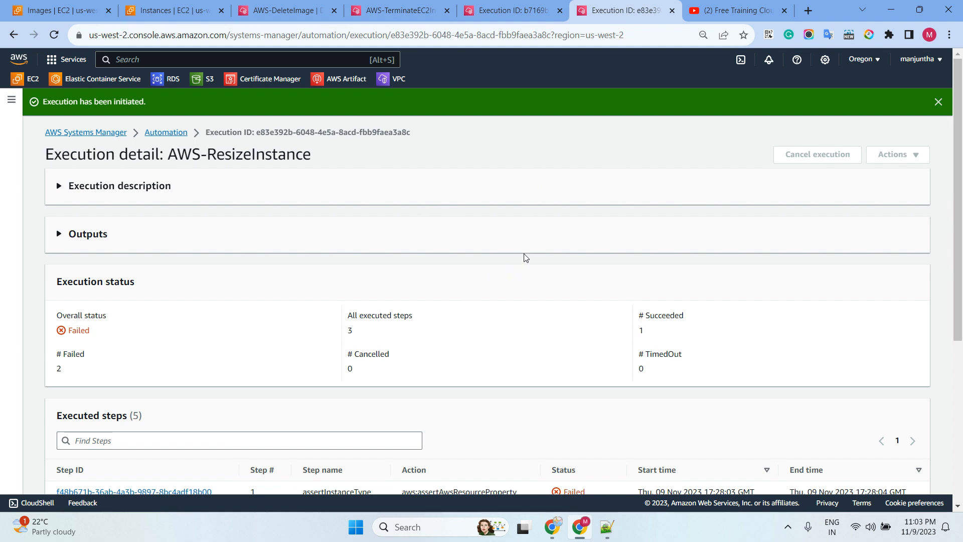
# - Switch to YouTube and view the playlists page of the Free Training Cloud & Devops channel
pyautogui.click(737, 10)
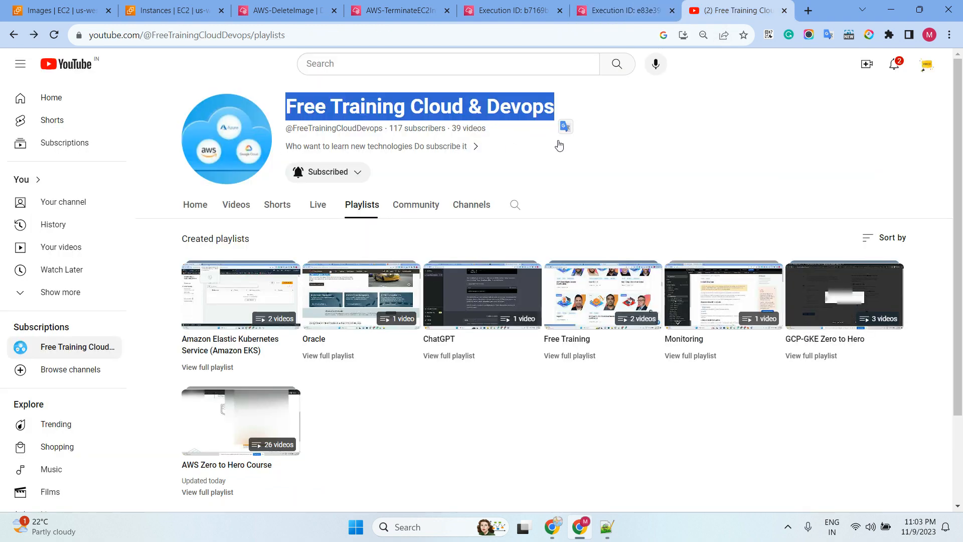
pyautogui.click(409, 124)
pyautogui.moveTo(290, 108); pyautogui.dragTo(638, 109)
pyautogui.click(664, 137)
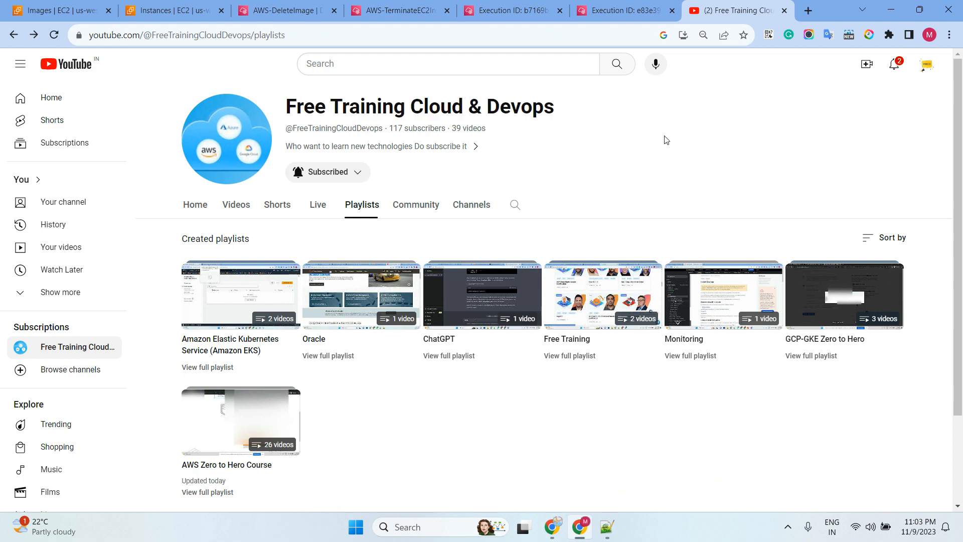